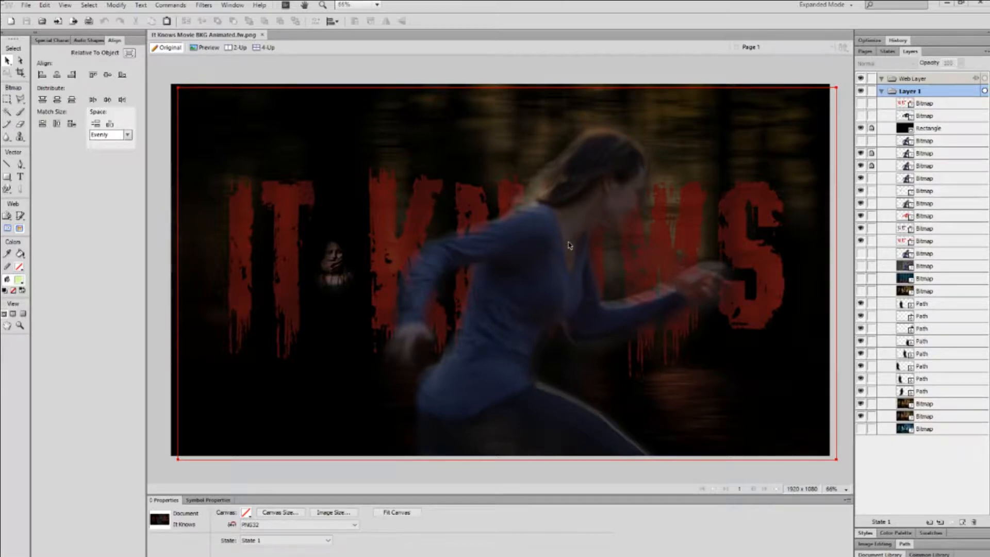
Drag the black 54%-opacity overlay rectangle to preview its darkening, undo the move, then hide it.
left_click(532, 264)
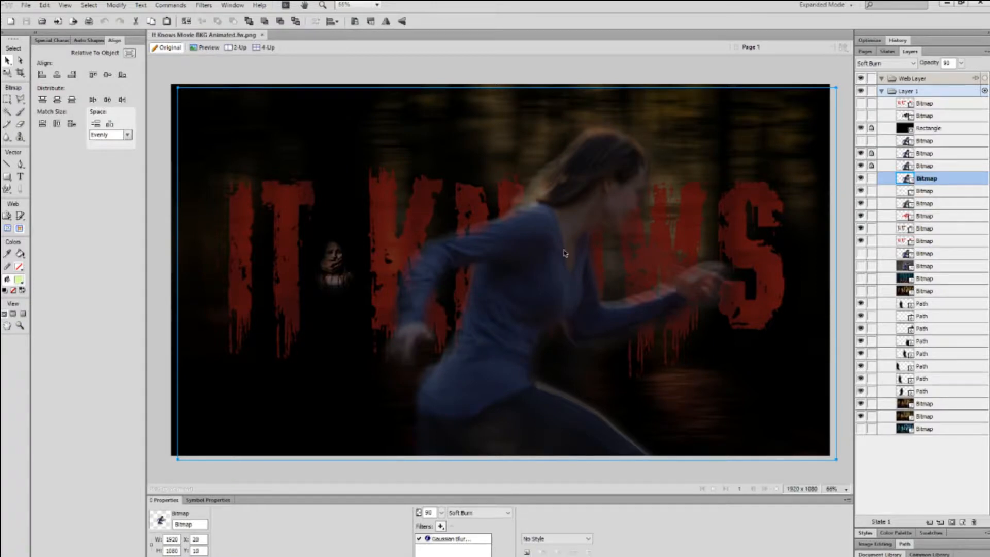
left_click(637, 171)
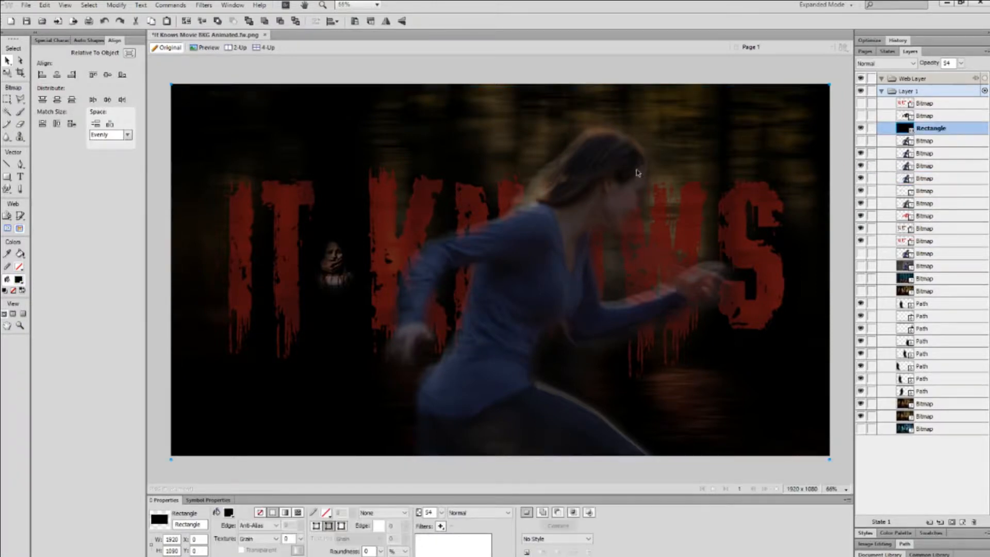
left_click_drag(593, 195, 825, 327)
left_click_drag(484, 329, 238, 200)
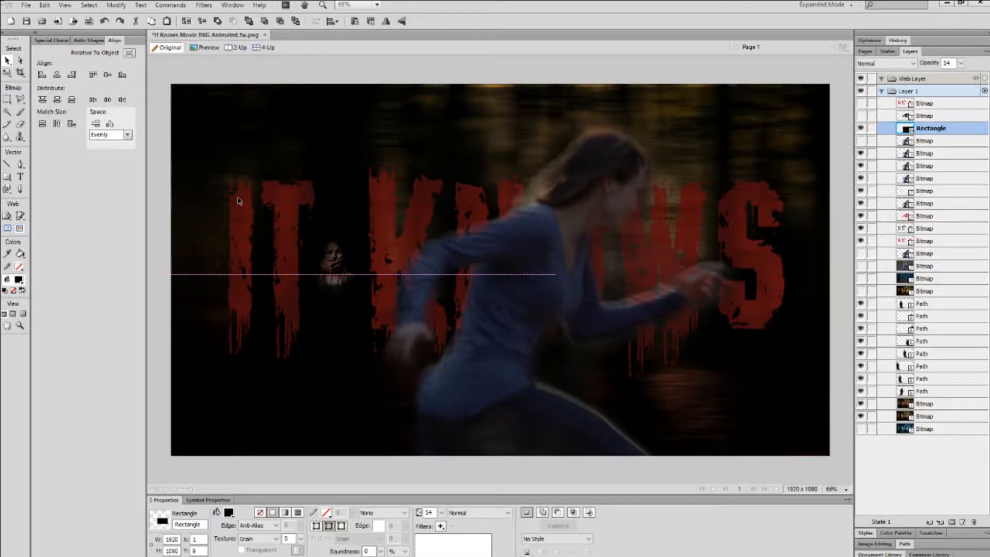
left_click_drag(239, 200, 357, 219)
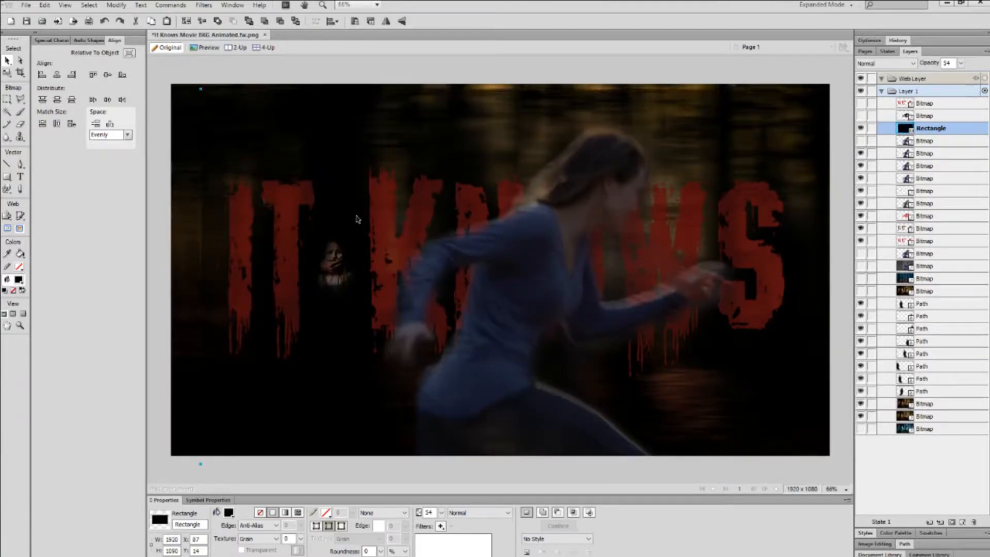
key("ctrl+z")
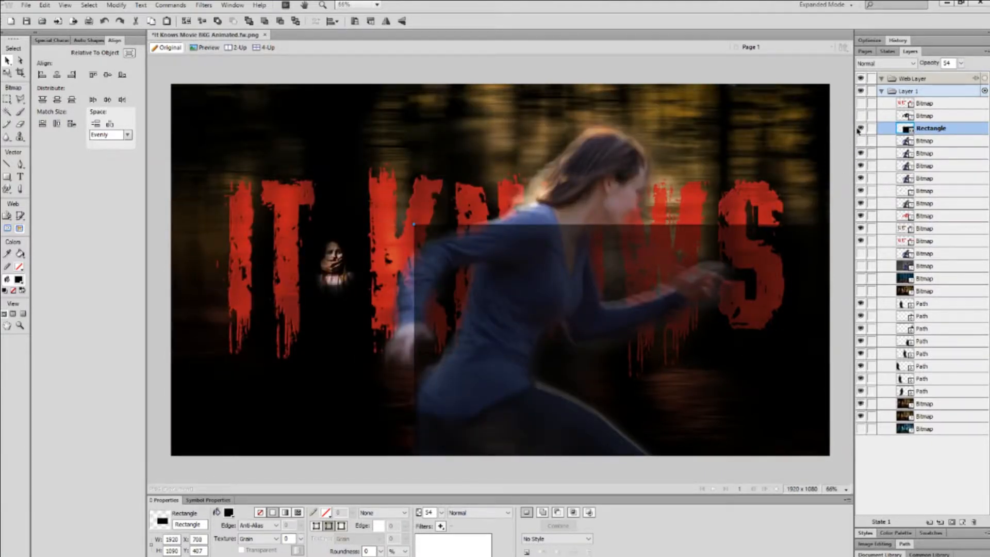
left_click(861, 128)
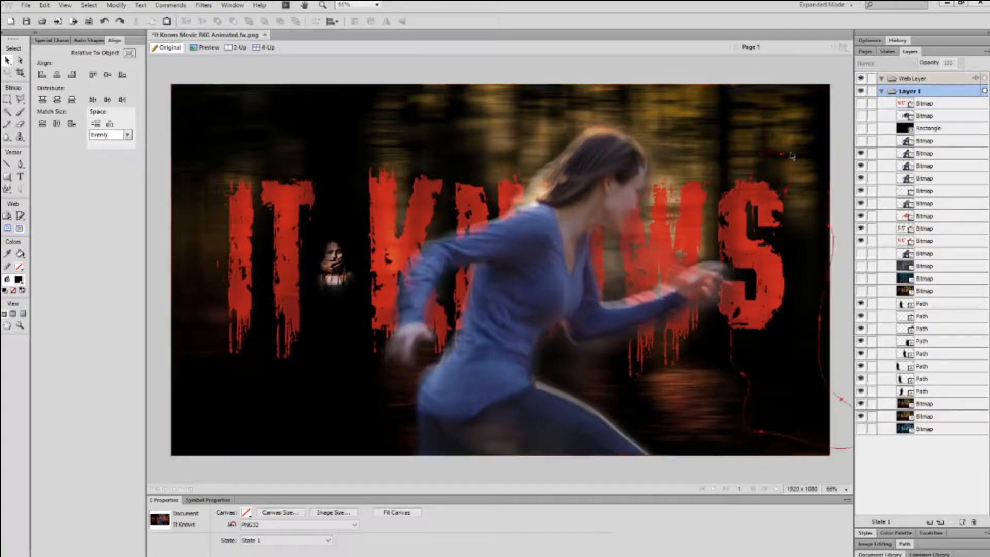
Show the overlay again, then select and delete eight unused bitmap layers.
left_click(861, 129)
left_click(925, 103)
left_click(926, 116, "shift")
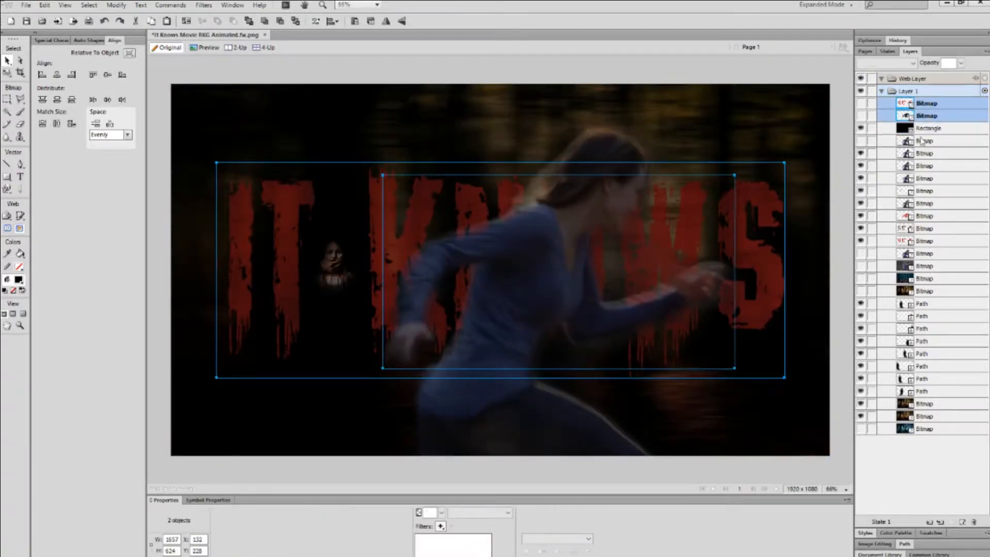
left_click(924, 141, "shift")
left_click(927, 254, "shift")
left_click(927, 266, "shift")
left_click(927, 278, "shift")
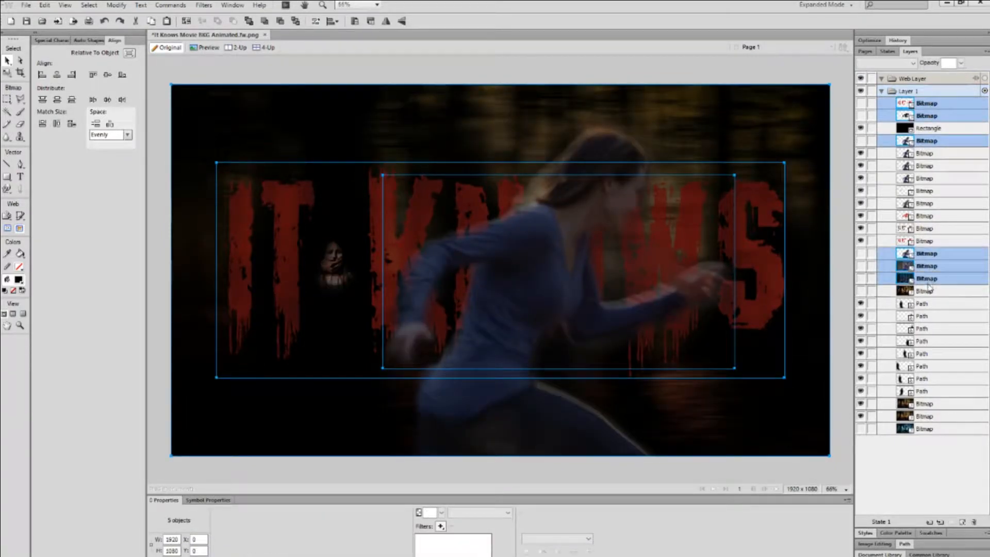
left_click(926, 291, "shift")
left_click(927, 429, "shift")
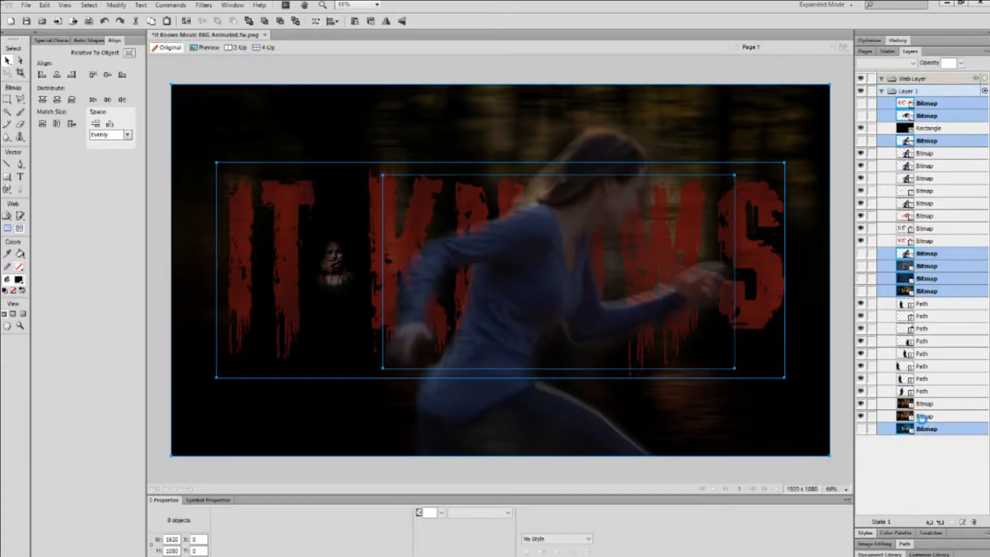
key("Delete")
Delete the dark overlay rectangle and select the top runner image.
left_click(565, 244)
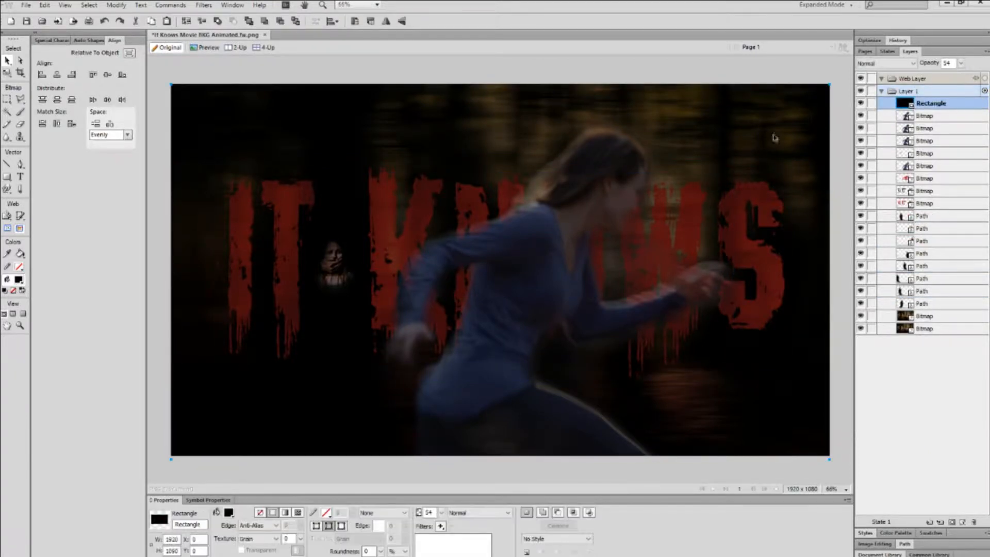
left_click_drag(777, 128, 805, 143)
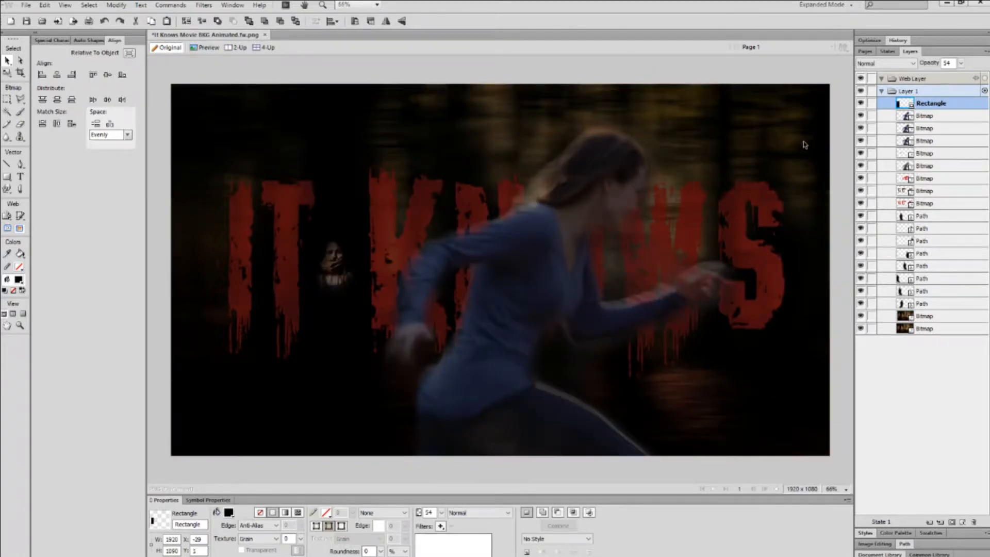
key("Delete")
left_click(545, 236)
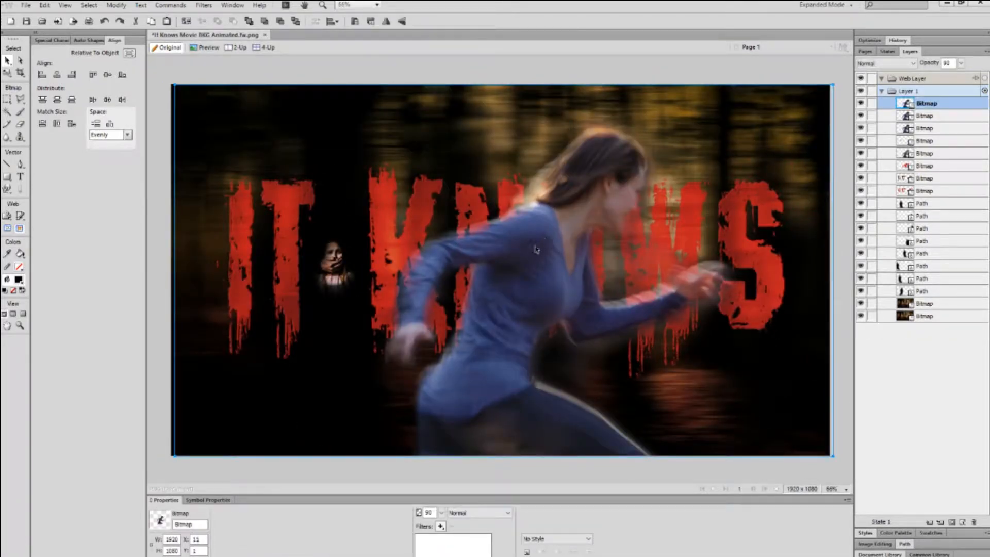
Drag the top runner bitmap left for a double-runner effect and pick the Eraser tool.
left_click_drag(537, 250, 393, 243)
left_click_drag(325, 234, 408, 240)
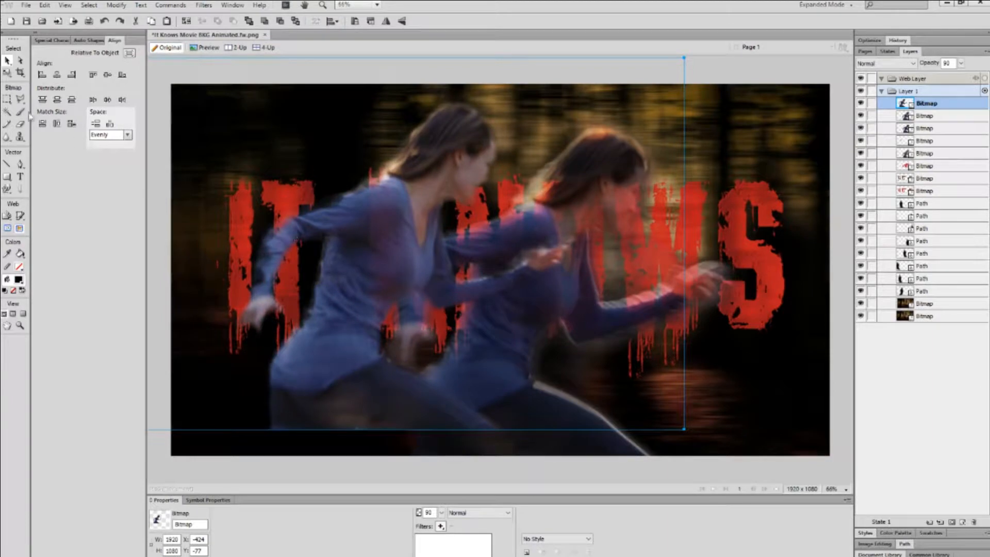
left_click(21, 165)
left_click(21, 124)
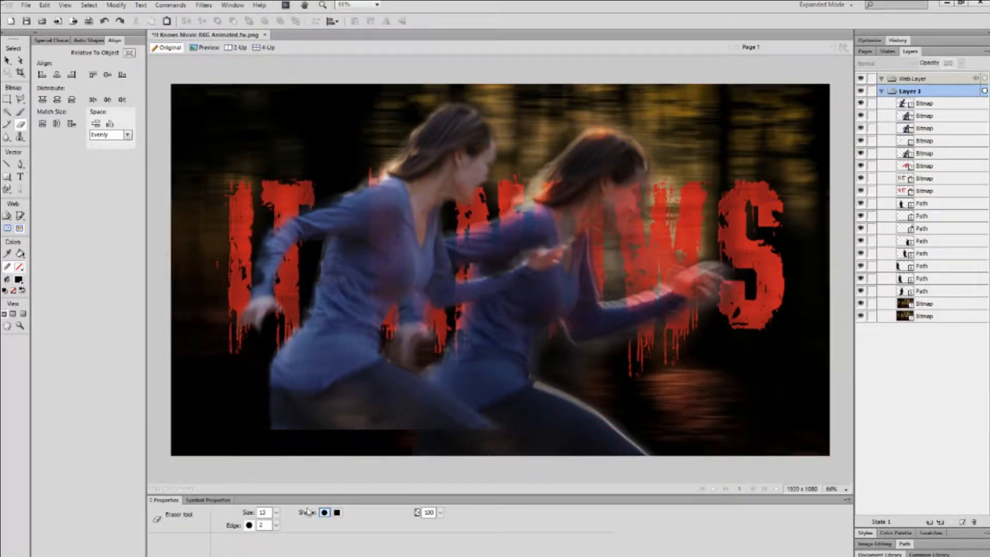
Set the Eraser to size 100, edge 81 and opacity 20 on the top runner layer.
mouse_move(277, 513)
left_mouse_down()
mouse_move(277, 362)
mouse_move(279, 428)
left_mouse_up()
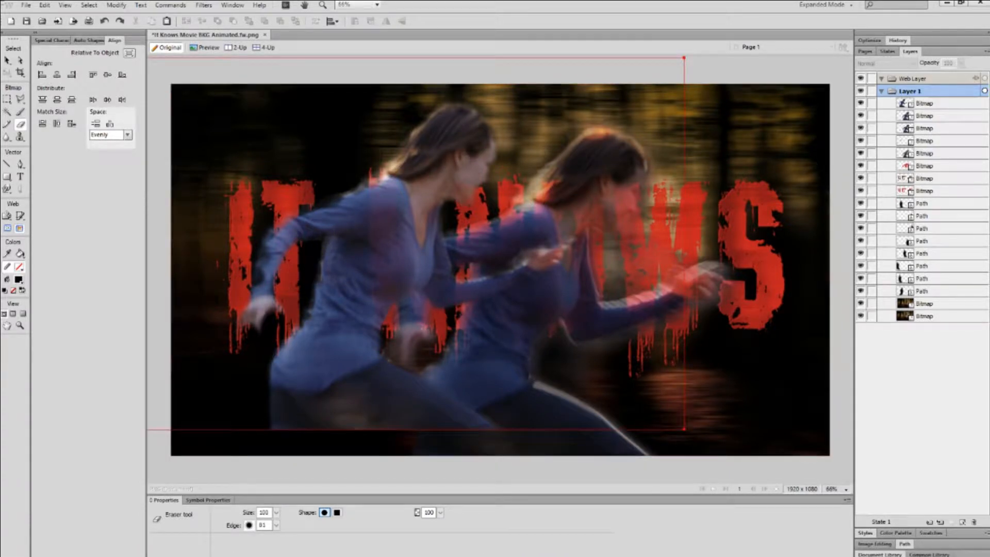
left_click(389, 155)
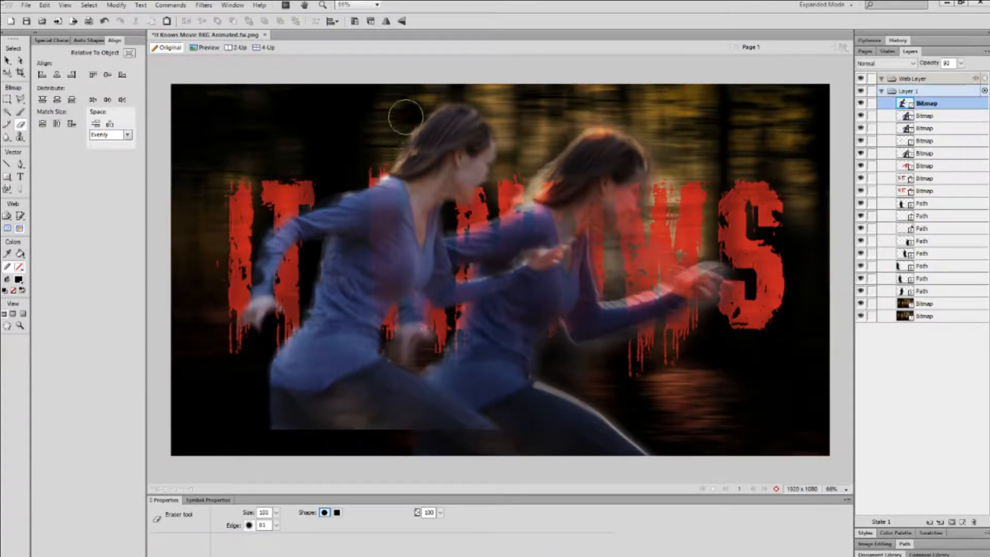
left_click_drag(441, 513, 453, 508)
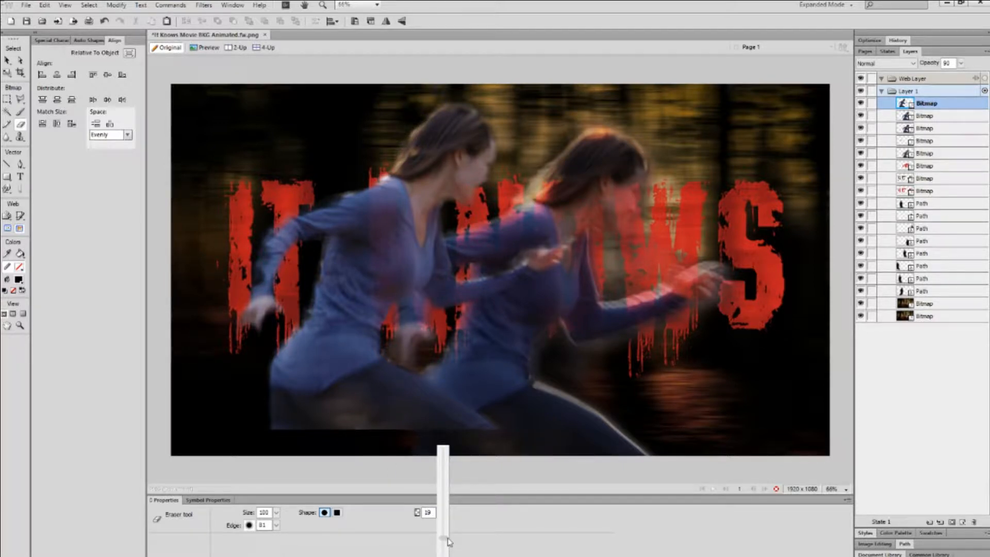
left_click_drag(449, 540, 449, 539)
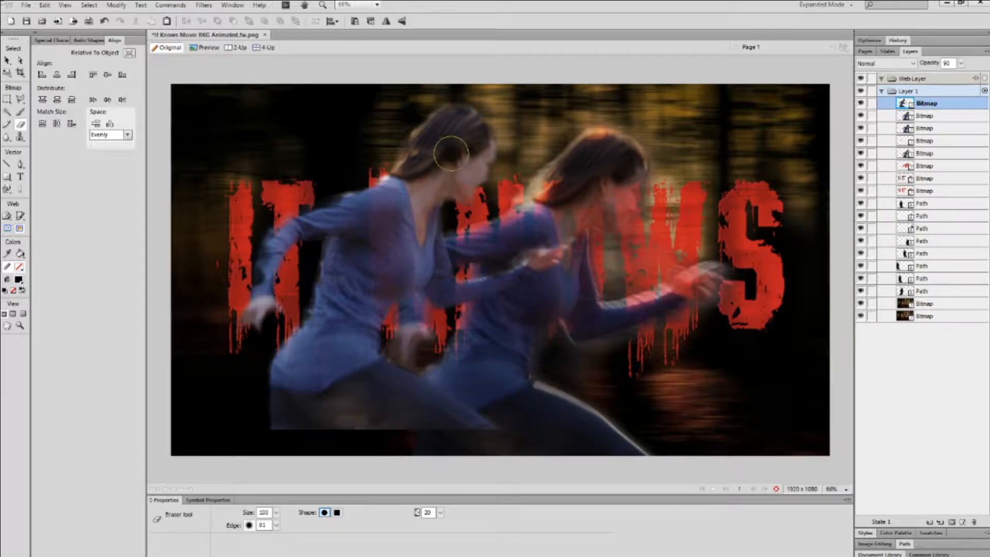
Test-erase the runner's neck and torso, undo it, and drag the runner back into place.
mouse_move(430, 167)
left_mouse_down()
mouse_move(472, 156)
mouse_move(456, 143)
mouse_move(474, 165)
mouse_move(458, 191)
mouse_move(458, 135)
mouse_move(434, 166)
mouse_move(460, 160)
mouse_move(452, 148)
mouse_move(427, 173)
left_mouse_up()
left_click(441, 513)
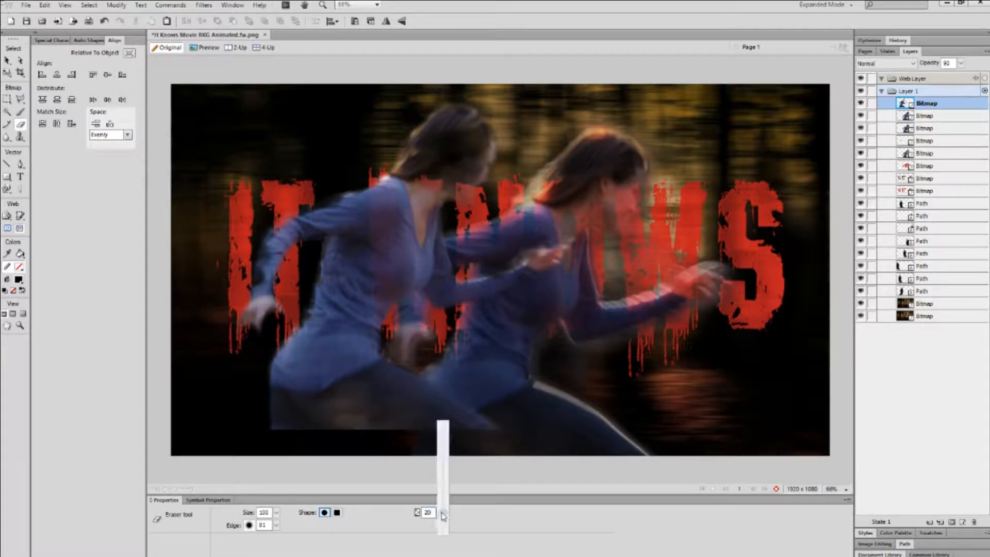
left_click(384, 219)
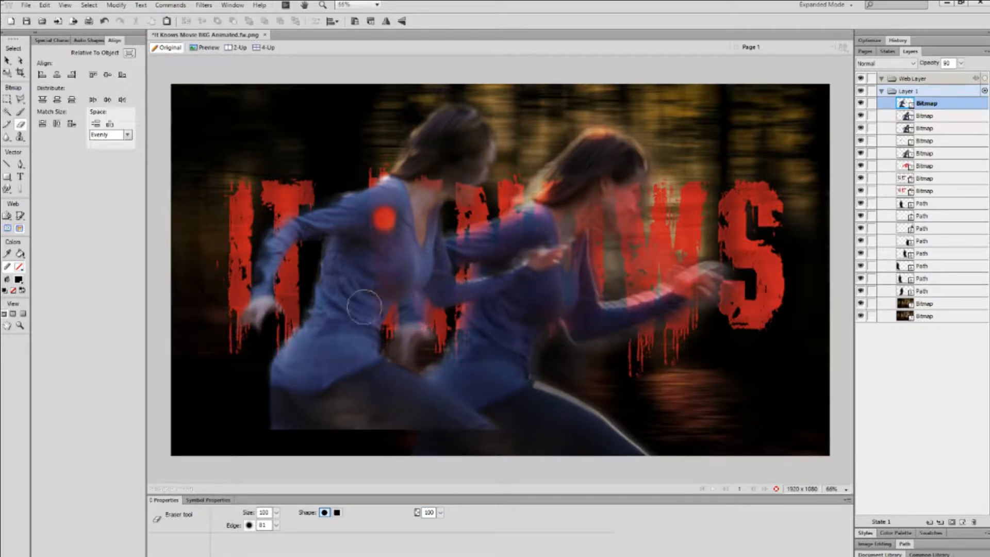
left_click(351, 277)
left_click_drag(387, 219, 358, 289)
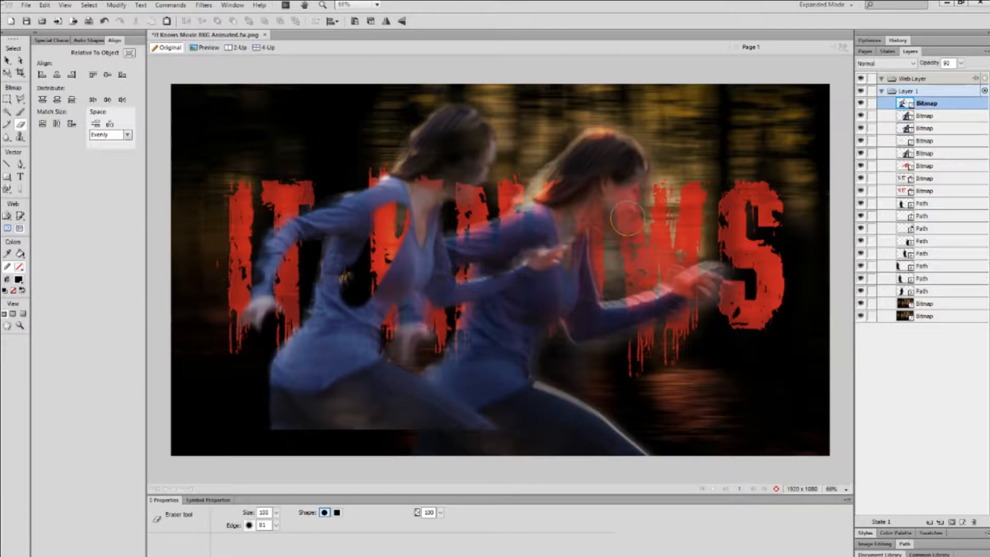
key("ctrl+z")
key("ctrl+z")
key("ctrl+z")
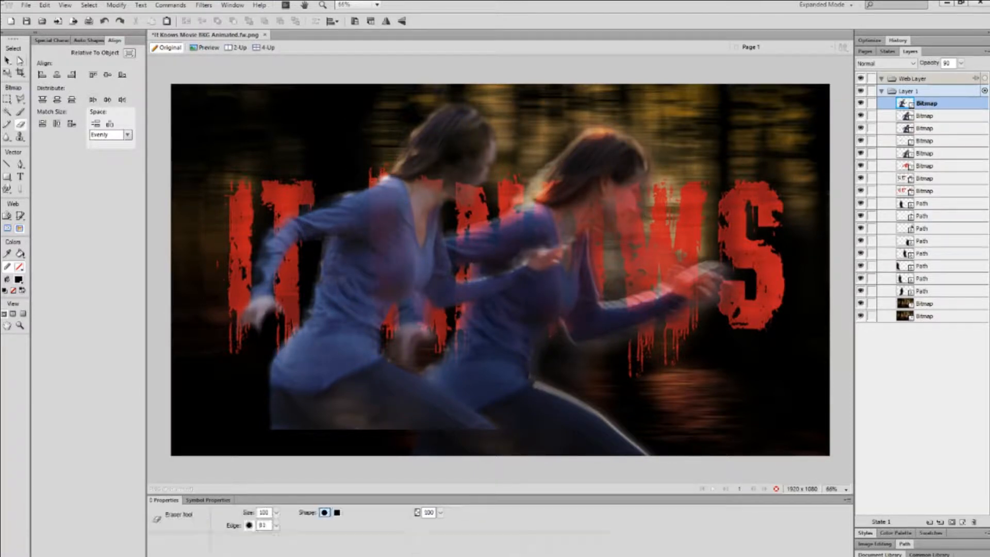
left_click(8, 62)
mouse_move(460, 192)
left_mouse_down()
mouse_move(553, 185)
mouse_move(582, 199)
left_mouse_up()
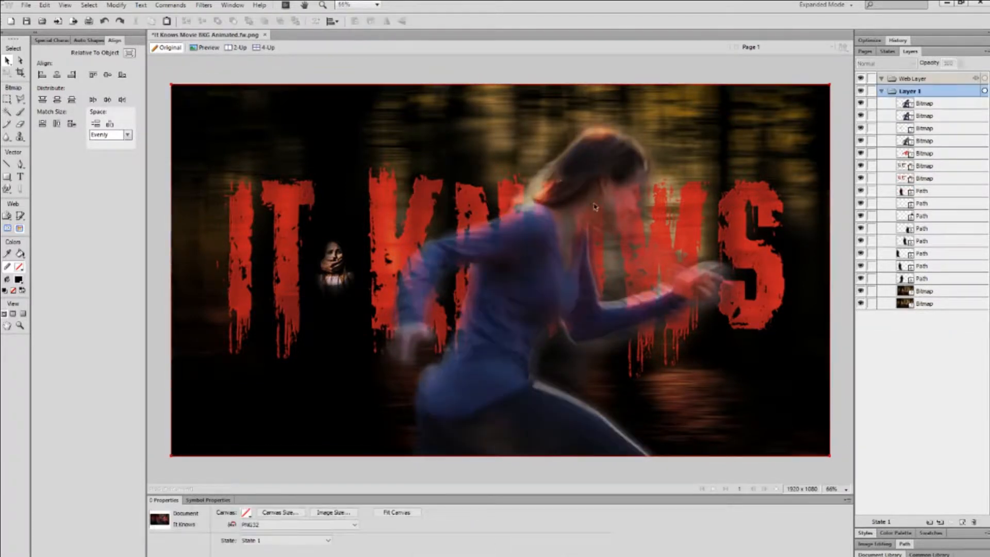
Delete both runner images from the poster.
left_click_drag(566, 213, 403, 159)
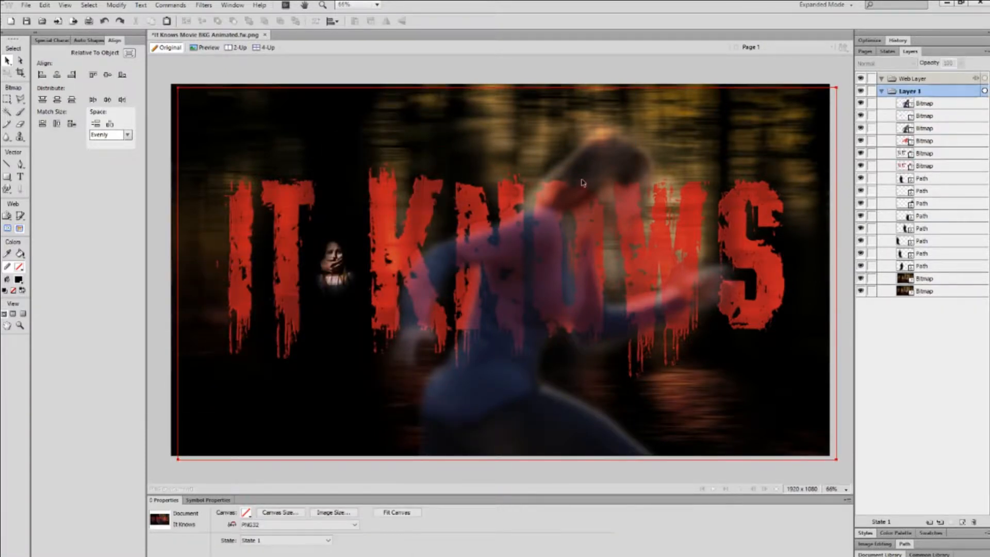
left_click(606, 173)
left_click_drag(609, 172, 453, 116)
key("Delete")
left_click(593, 192)
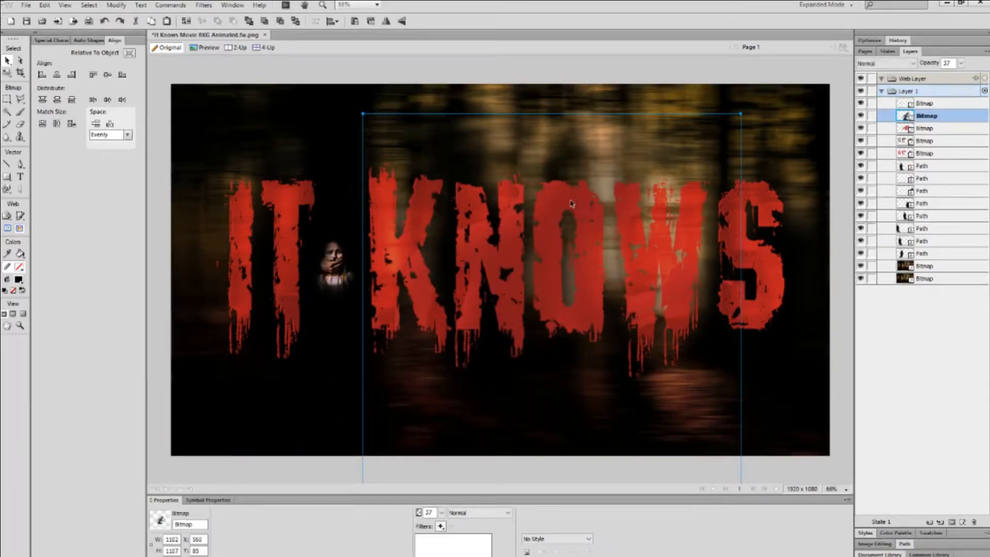
left_click_drag(571, 206, 535, 178)
key("Delete")
Delete the red letters, Hard Light bitmap and red IT KNOWS title.
left_click(567, 195)
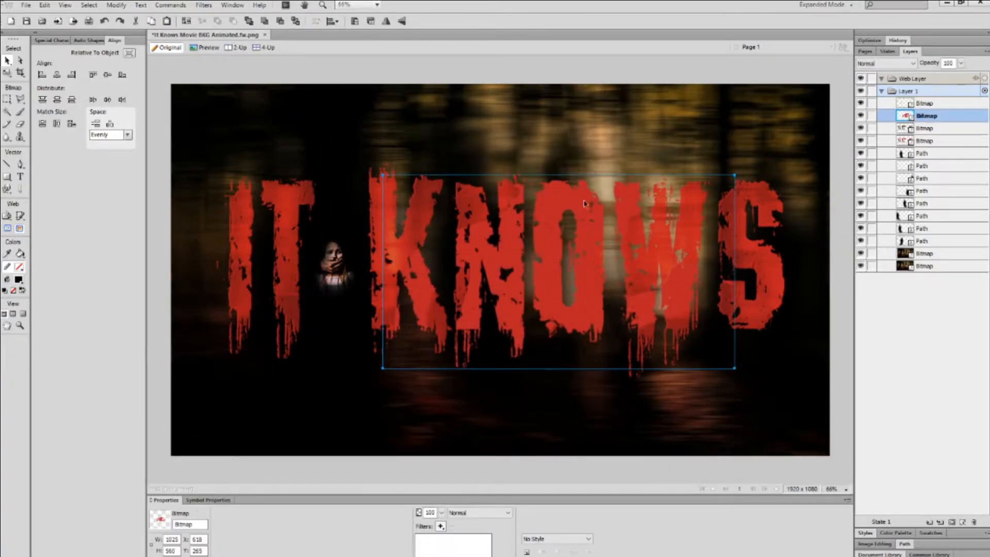
left_click_drag(579, 201, 578, 174)
key("Delete")
mouse_move(471, 210)
left_mouse_down()
mouse_move(530, 241)
mouse_move(480, 208)
left_mouse_up()
key("Delete")
left_click(448, 209)
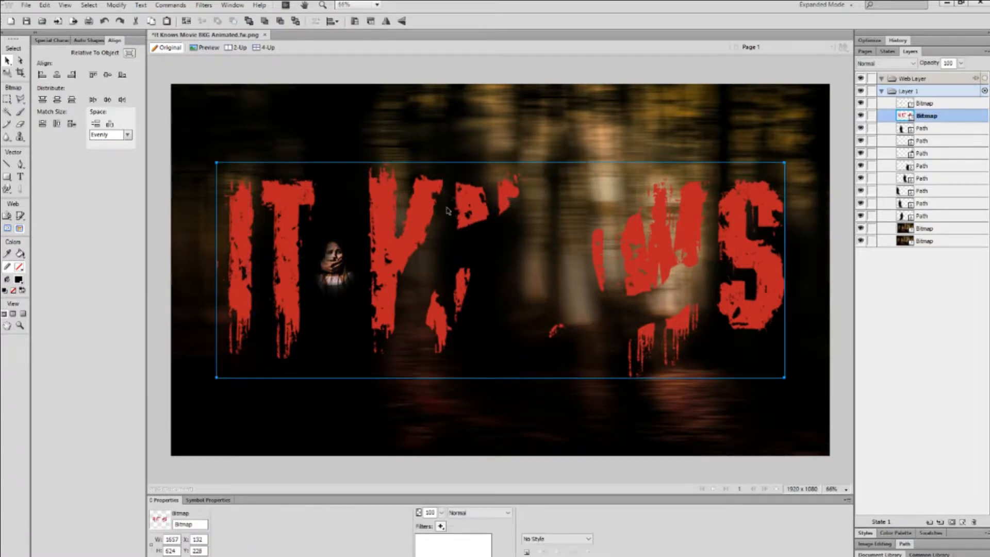
key("Delete")
Delete the small girl image.
left_click(336, 267)
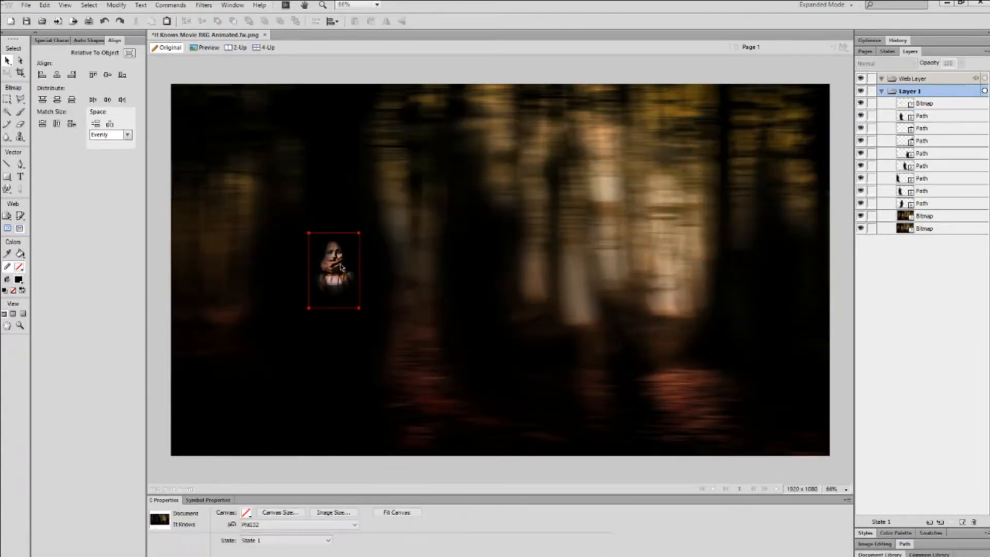
mouse_move(336, 267)
left_mouse_down()
mouse_move(492, 236)
mouse_move(603, 189)
mouse_move(637, 193)
mouse_move(553, 273)
mouse_move(319, 280)
mouse_move(329, 256)
left_mouse_up()
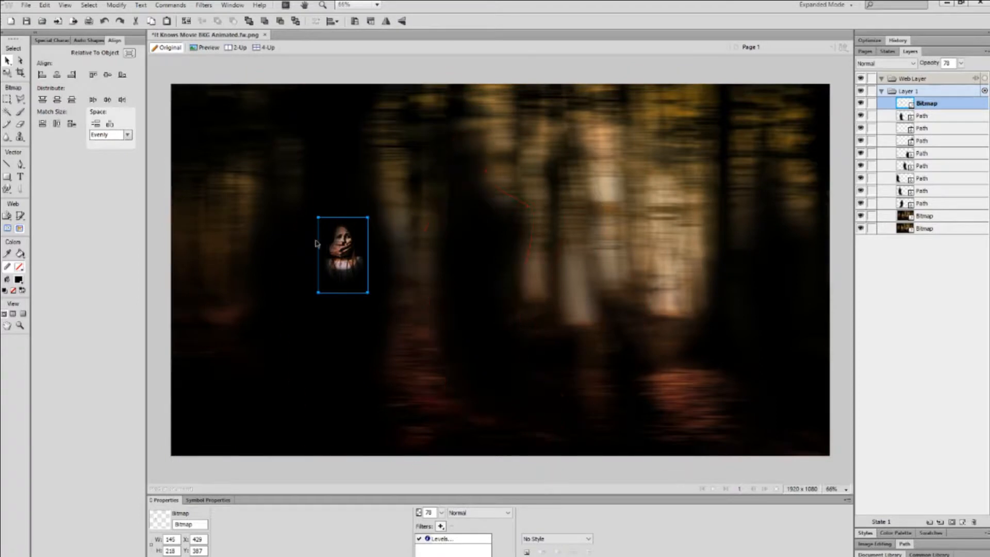
key("Delete")
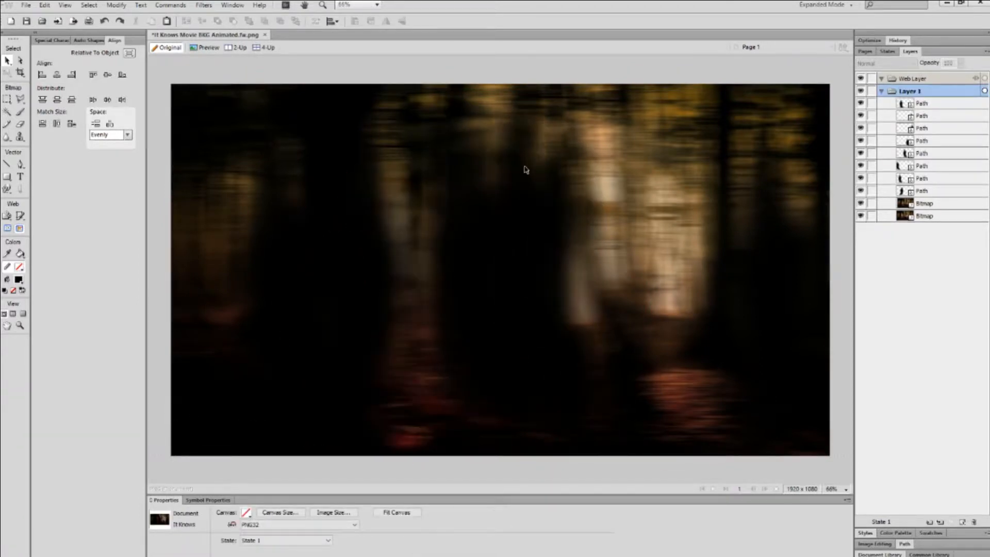
Shift the left silhouette path down-left and draw a closed winding shape with the Pen tool.
left_click(315, 221)
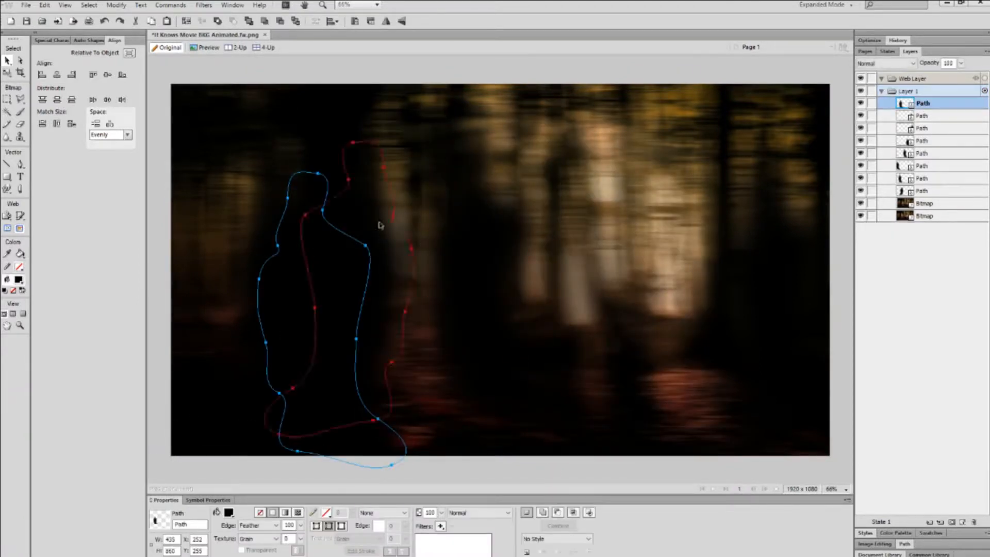
left_click_drag(369, 235, 286, 271)
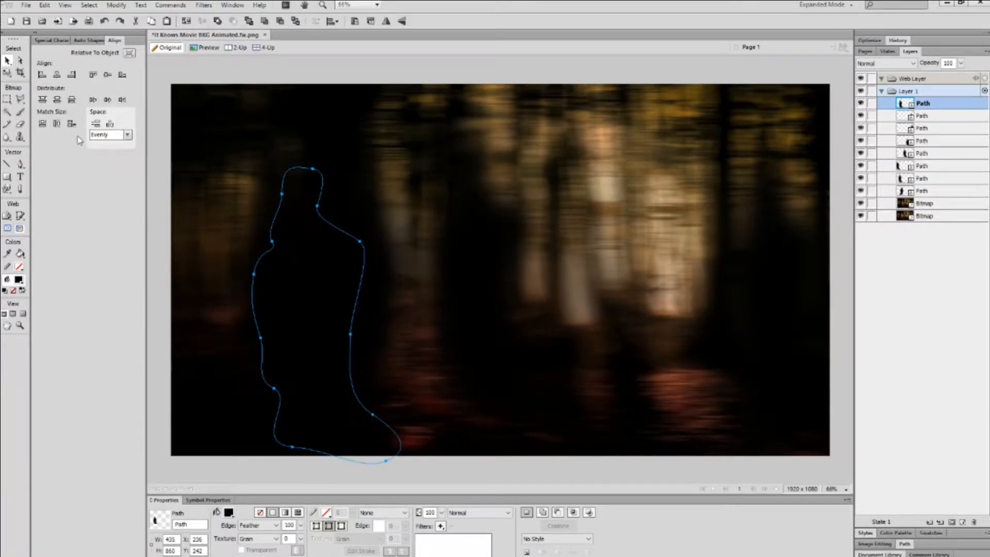
left_click(21, 166)
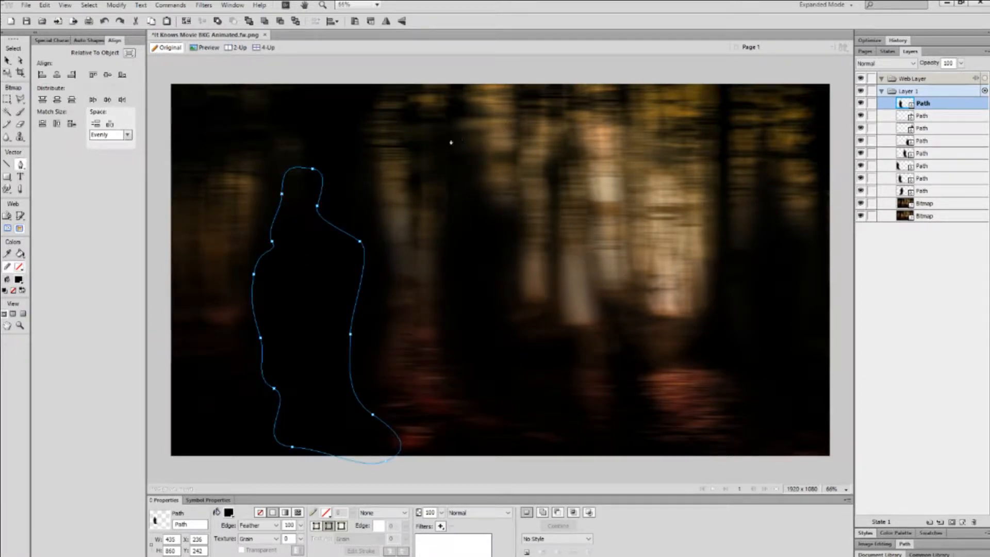
mouse_move(405, 133)
left_mouse_down()
mouse_move(504, 119)
mouse_move(442, 111)
left_mouse_up()
left_click_drag(446, 184, 466, 221)
left_click_drag(525, 240, 466, 319)
left_click_drag(446, 373, 593, 438)
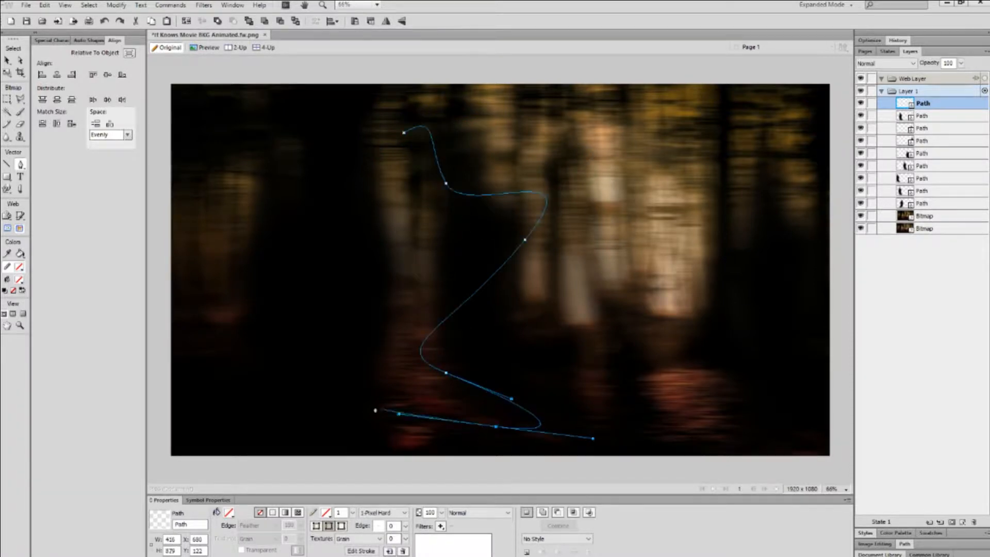
left_click_drag(339, 398, 365, 234)
left_click_drag(350, 192, 387, 173)
left_click_drag(404, 133, 441, 111)
Give the new shape a hard-edged green fill with feather 0.
left_click(8, 62)
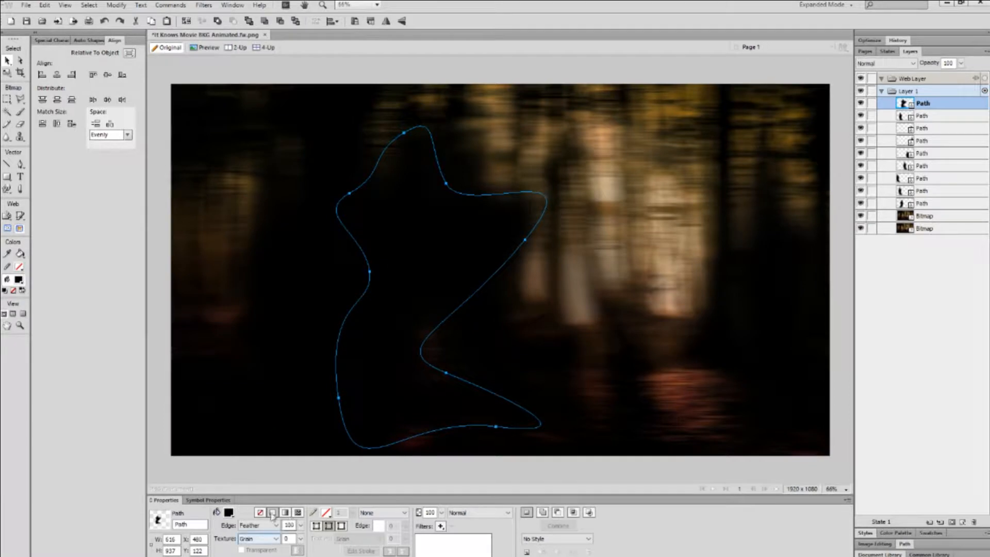
left_click(301, 526)
left_click_drag(305, 451, 304, 555)
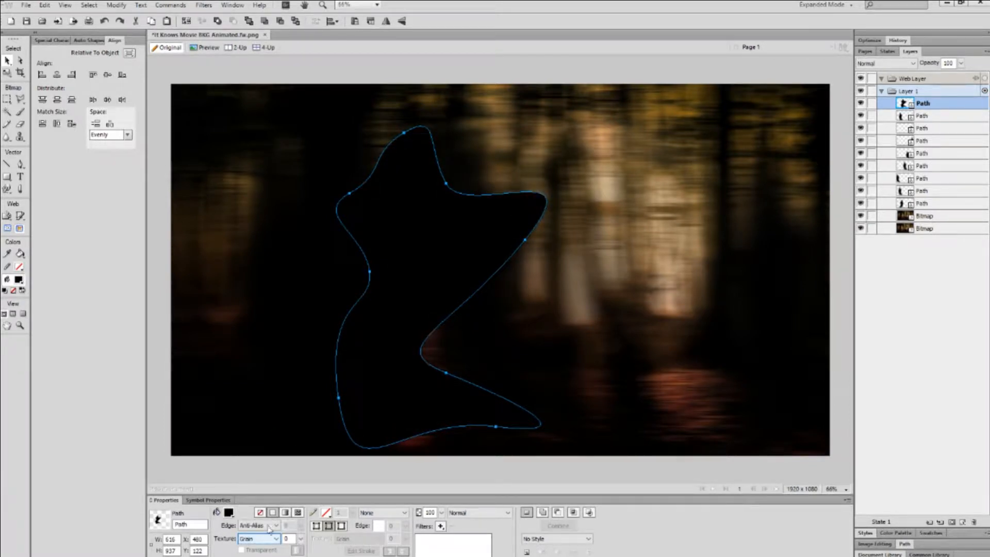
left_click(228, 512)
left_click(242, 394)
Switch the shape's fill edge to Feather at 100 and reposition it.
left_click_drag(416, 243, 477, 220)
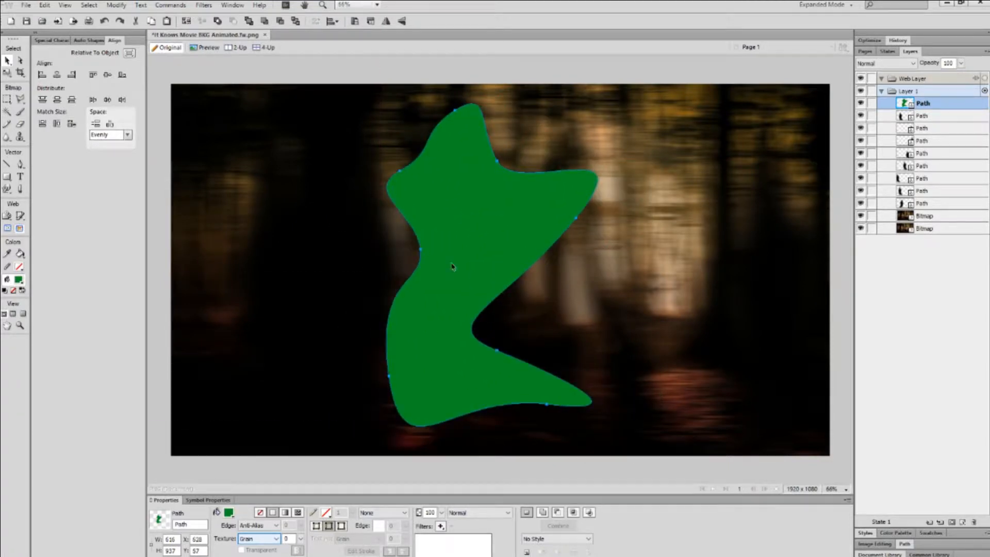
left_click(269, 525)
left_click(252, 549)
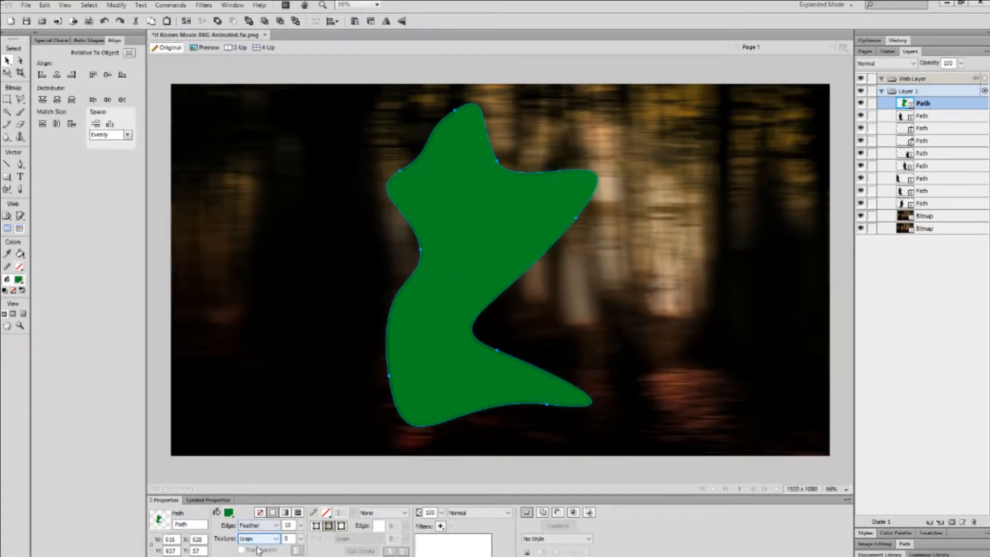
left_click(301, 525)
left_click_drag(311, 467, 321, 395)
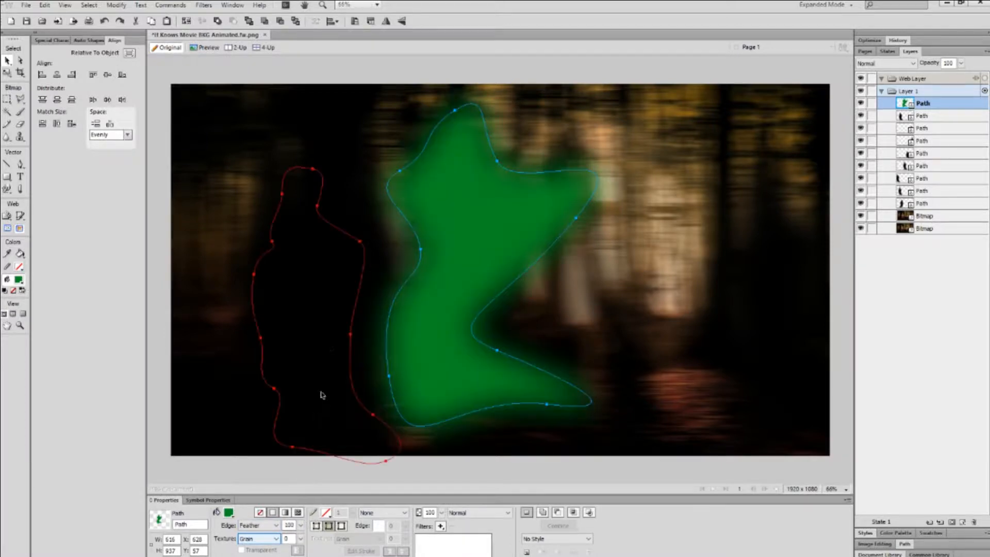
mouse_move(484, 253)
left_mouse_down()
mouse_move(599, 263)
mouse_move(521, 230)
mouse_move(470, 246)
left_mouse_up()
Try a black fill on the feathered shape, move it around, then delete it.
left_click(229, 513)
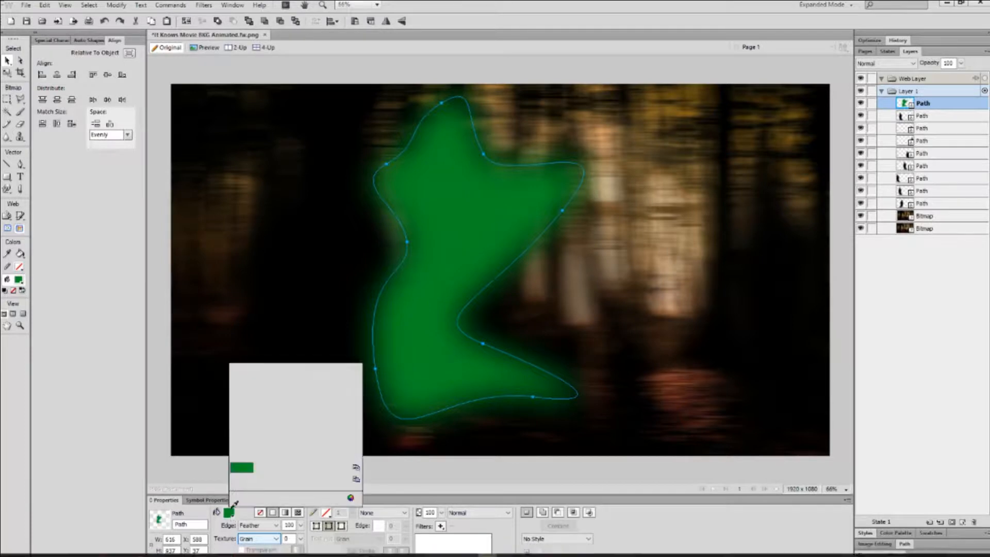
left_click(235, 436)
left_click_drag(420, 303, 642, 237)
left_click_drag(612, 249, 458, 265)
key("Delete")
Select several silhouette paths across the poster and delete one.
left_click(335, 248)
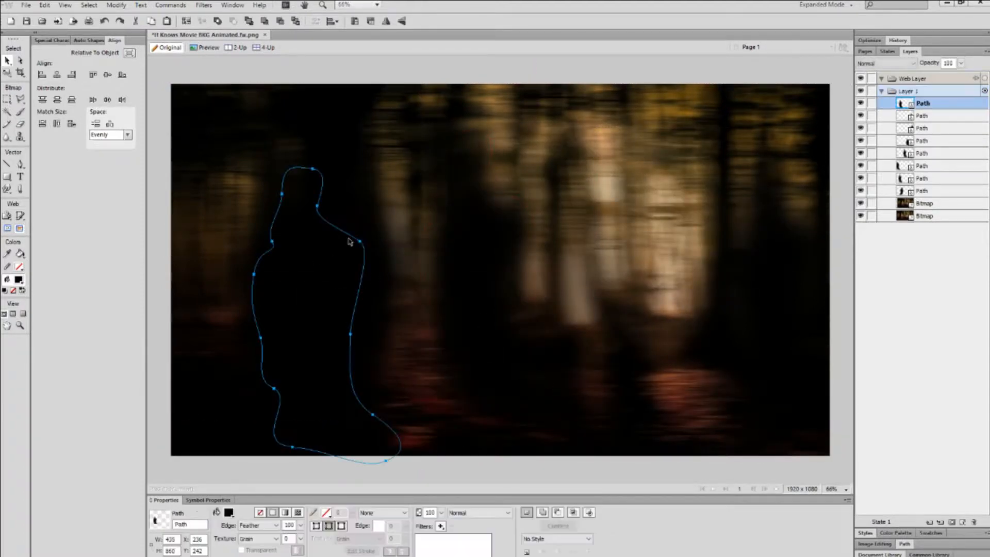
left_click(356, 200)
left_click(272, 280)
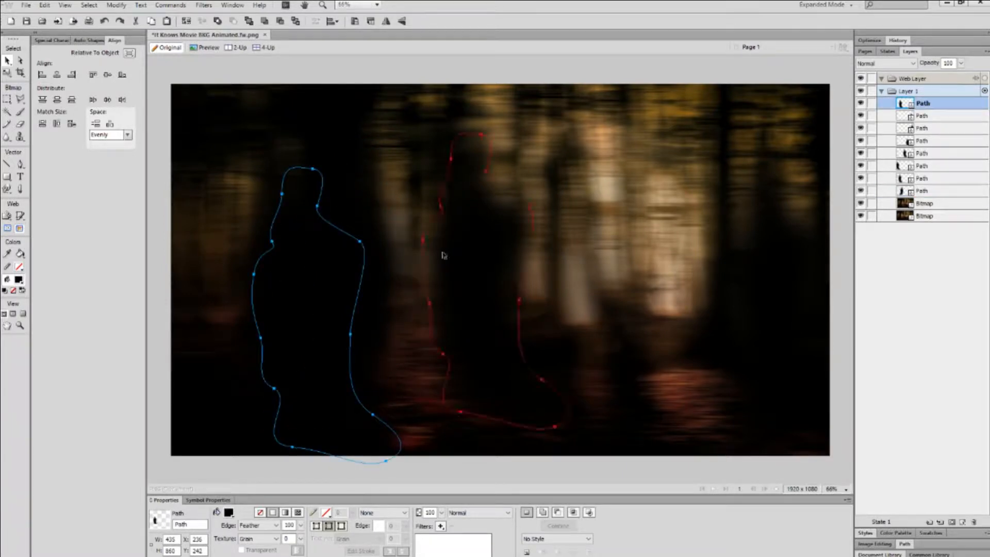
left_click(513, 254)
left_click(809, 248)
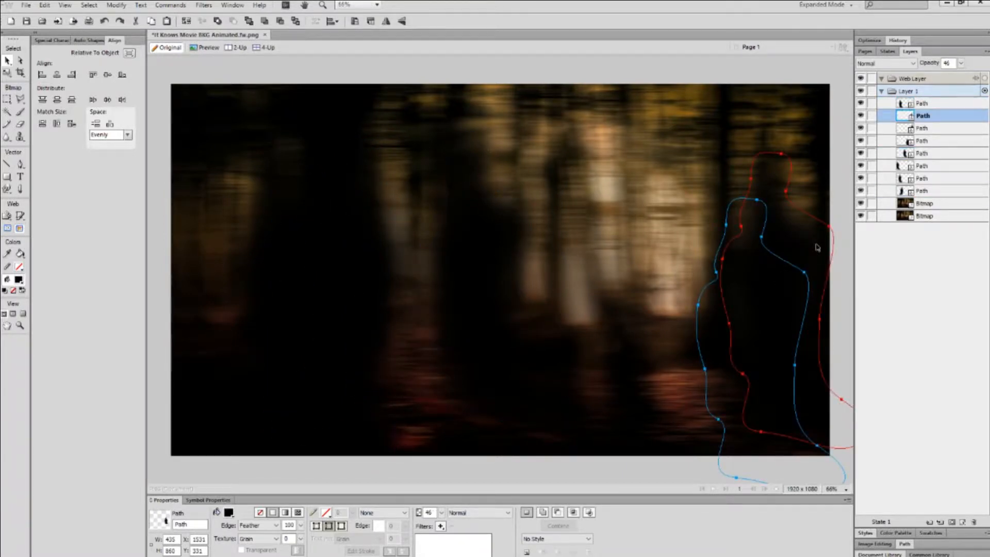
left_click(814, 244)
left_click(775, 291)
left_click(469, 281)
left_click(338, 269)
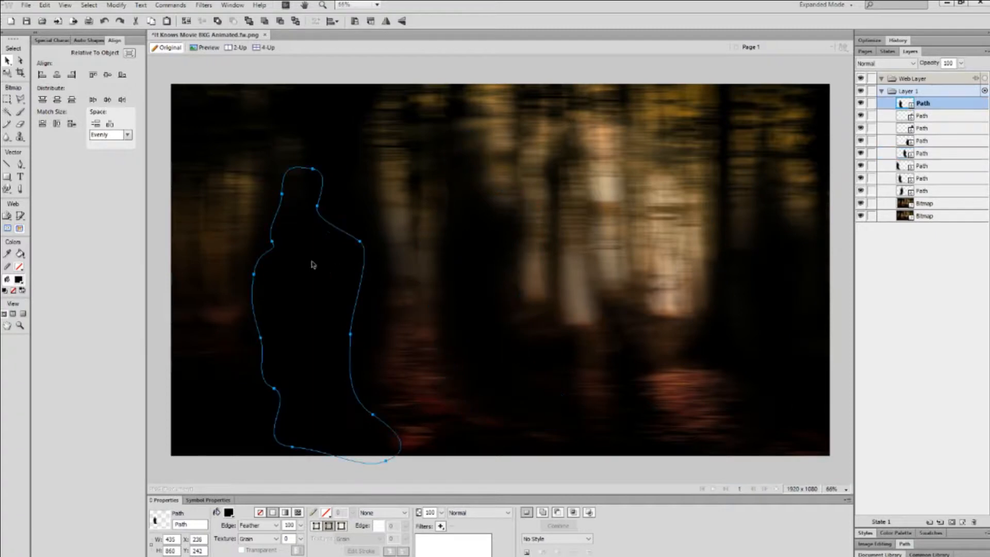
left_click(350, 212)
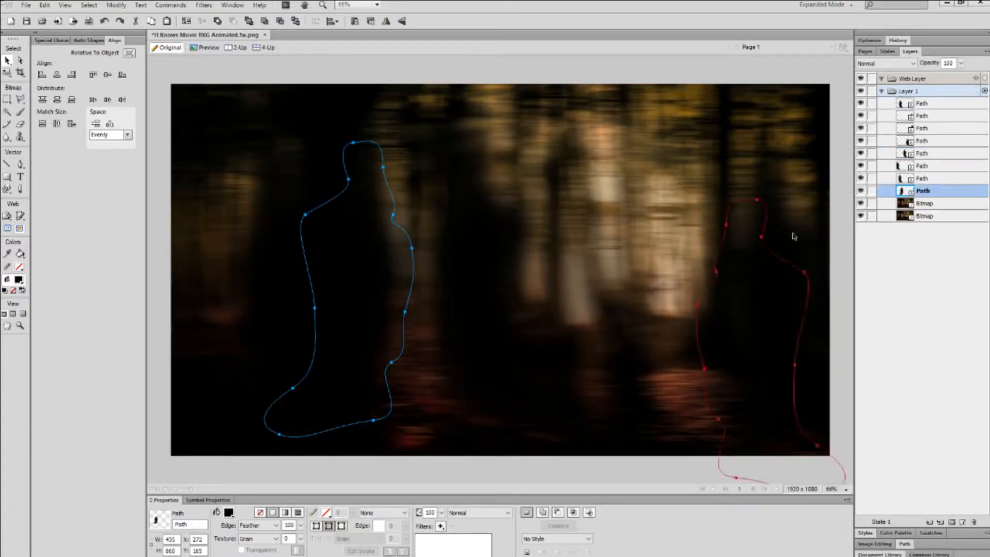
key("Delete")
Delete three more silhouette paths on the right and left.
left_click(778, 245)
key("Delete")
left_click(319, 222)
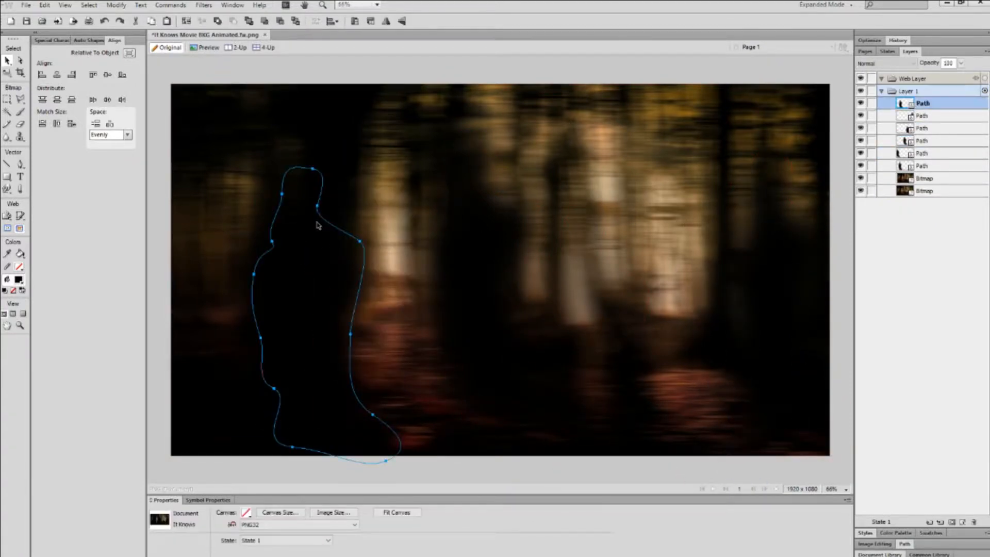
key("Delete")
left_click(318, 212)
key("Delete")
Delete the middle, right and another middle silhouette path.
left_click(520, 242)
key("Delete")
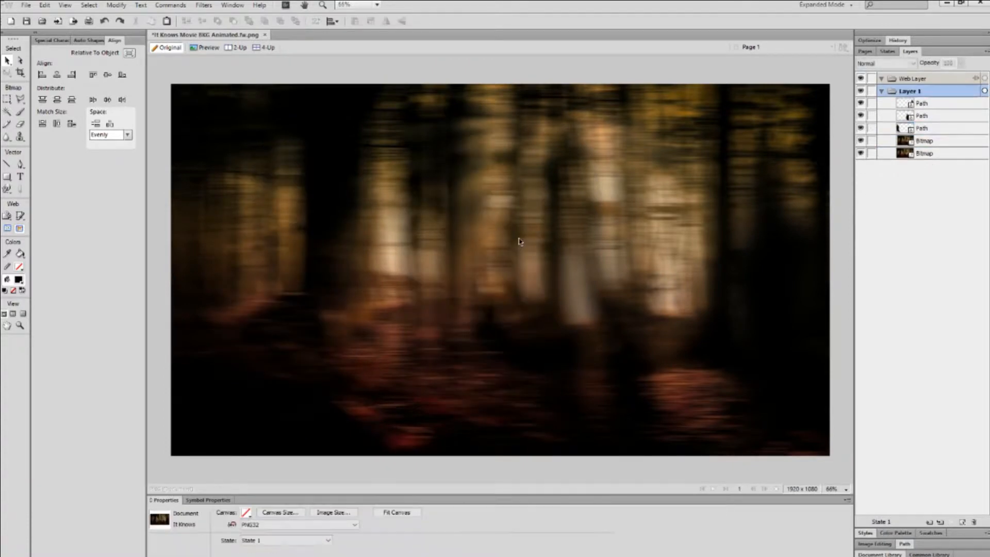
left_click(826, 285)
key("Delete")
left_click(609, 222)
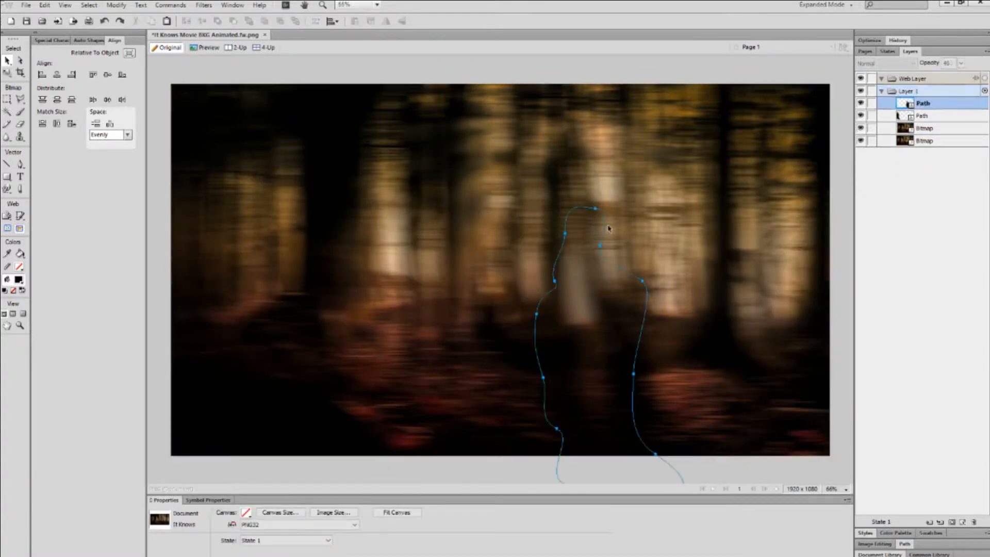
key("Delete")
Toggle the blurred forest bitmap's visibility, shift it right, and hide it.
left_click(580, 180)
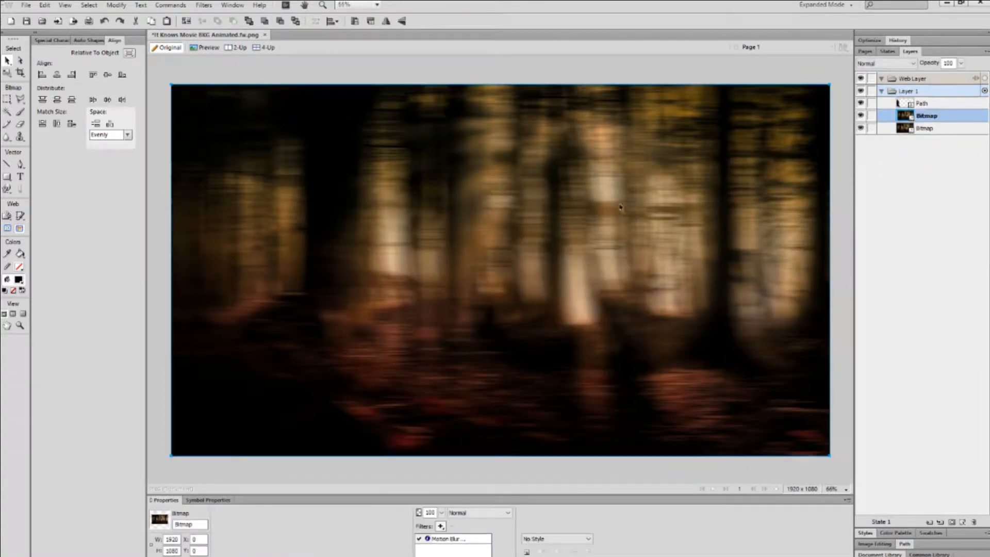
left_click(861, 116)
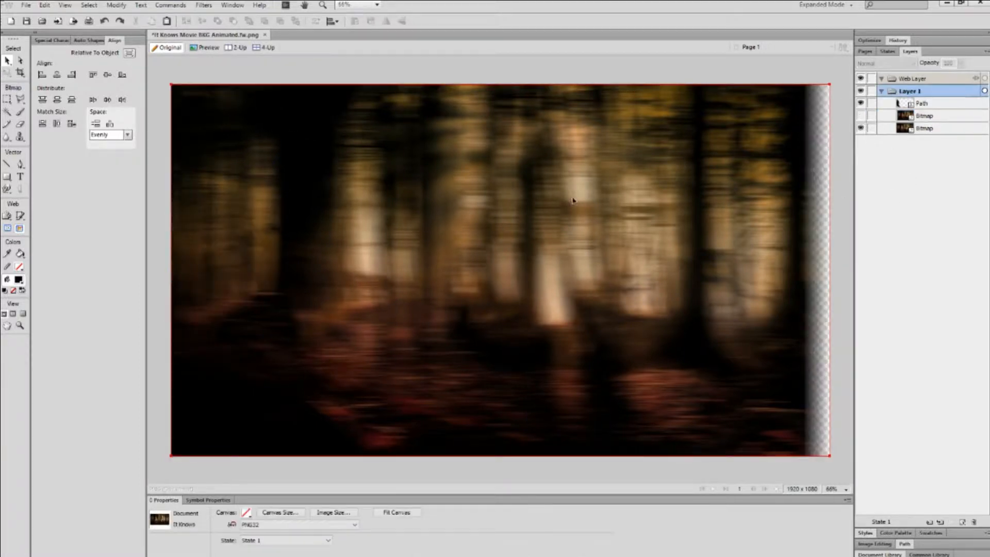
left_click(861, 117)
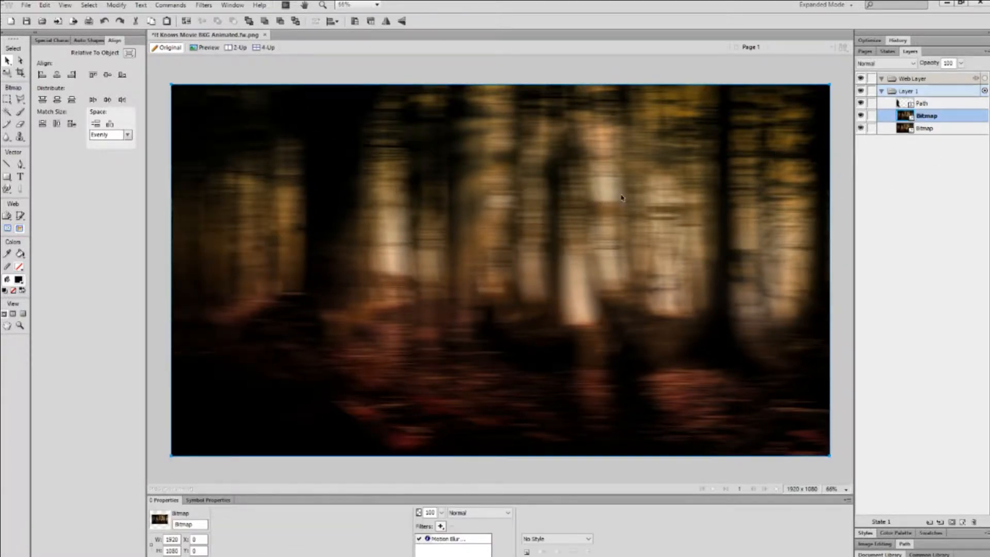
left_click_drag(626, 196, 687, 176)
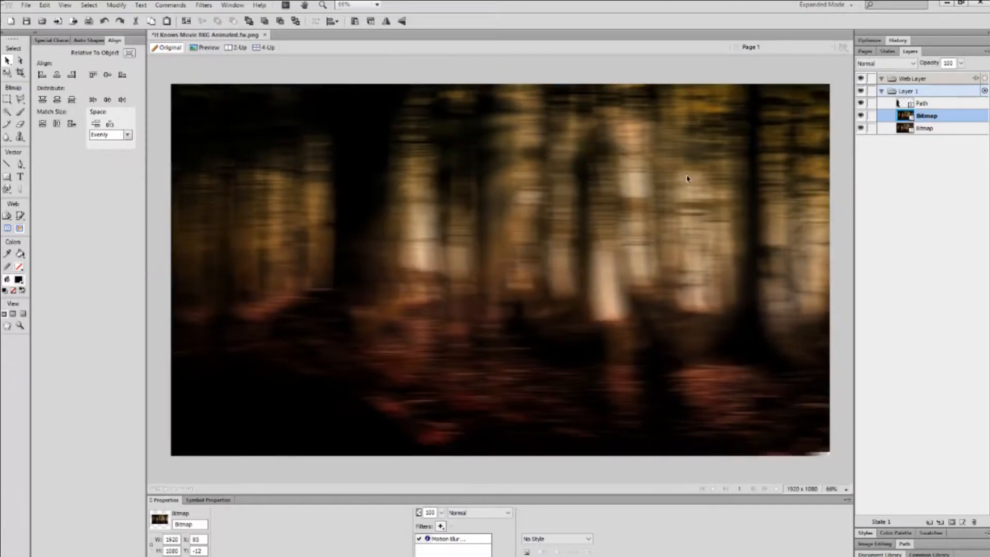
left_click(862, 116)
Remove Motion Blur from the lower forest bitmap, then show and move the blurred copy left.
left_click(926, 129)
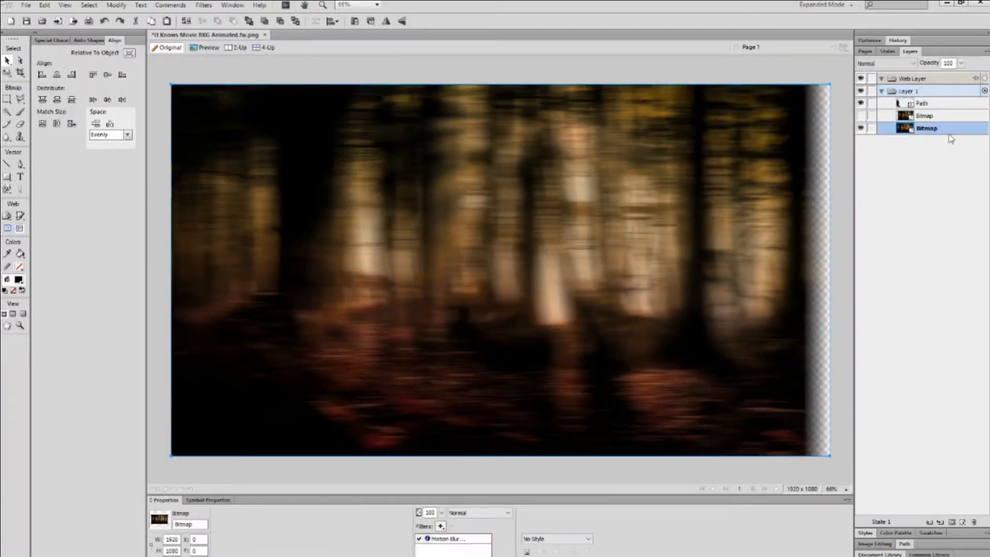
left_click(454, 538)
left_click(452, 527)
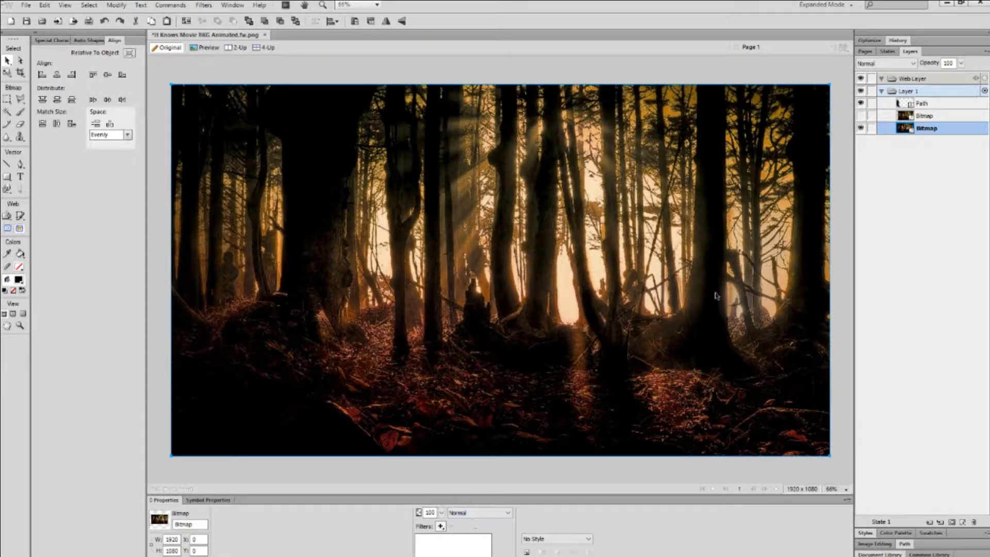
left_click(861, 115)
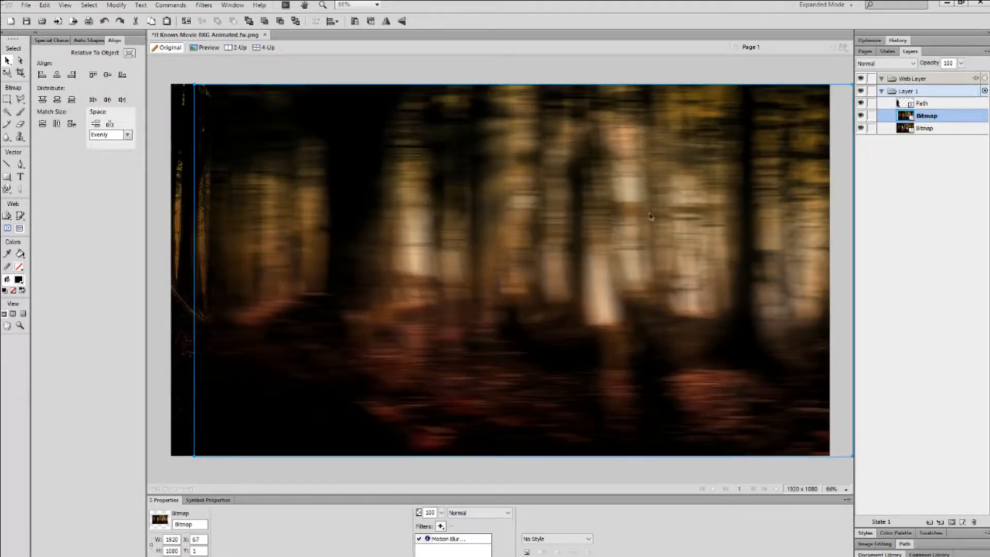
left_click_drag(652, 221, 633, 256)
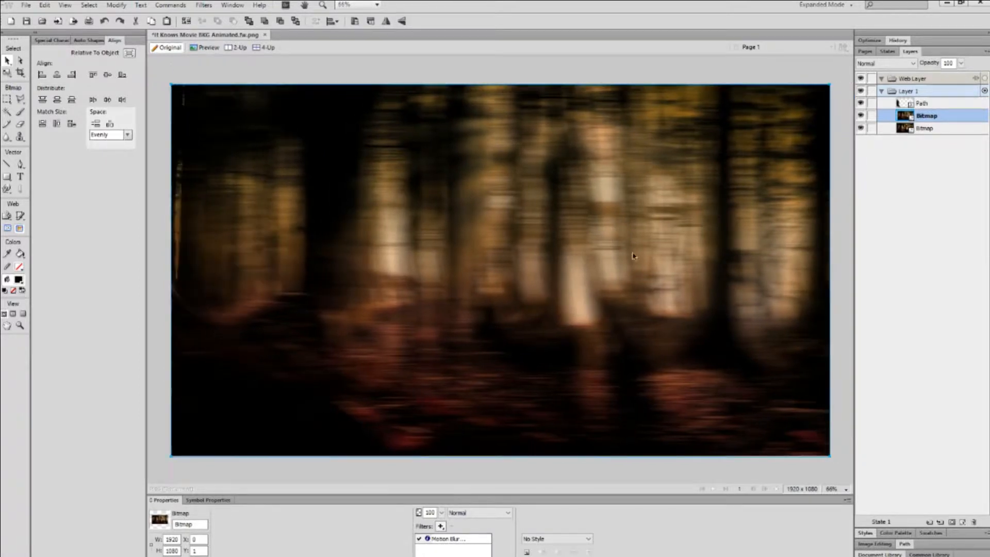
Delete the last remaining silhouette path.
left_click(861, 104)
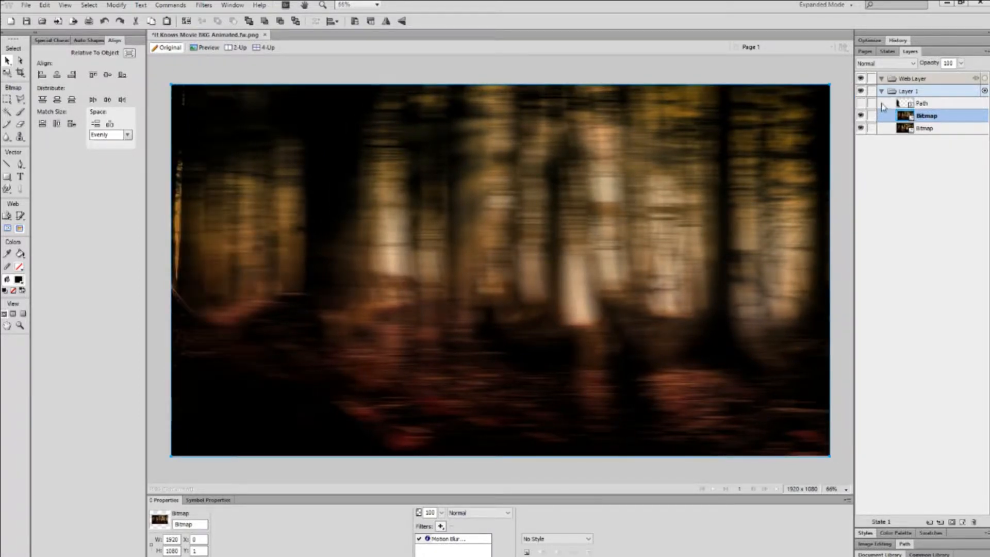
left_click(882, 104)
key("Delete")
key("Delete")
key("Delete")
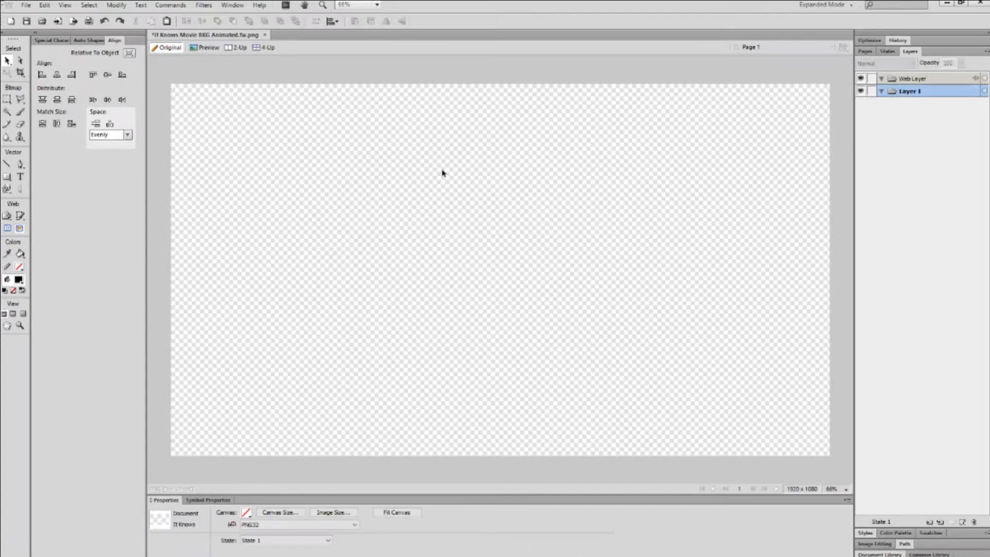
Revert the poster to its last saved version.
left_click(26, 5)
left_click(46, 158)
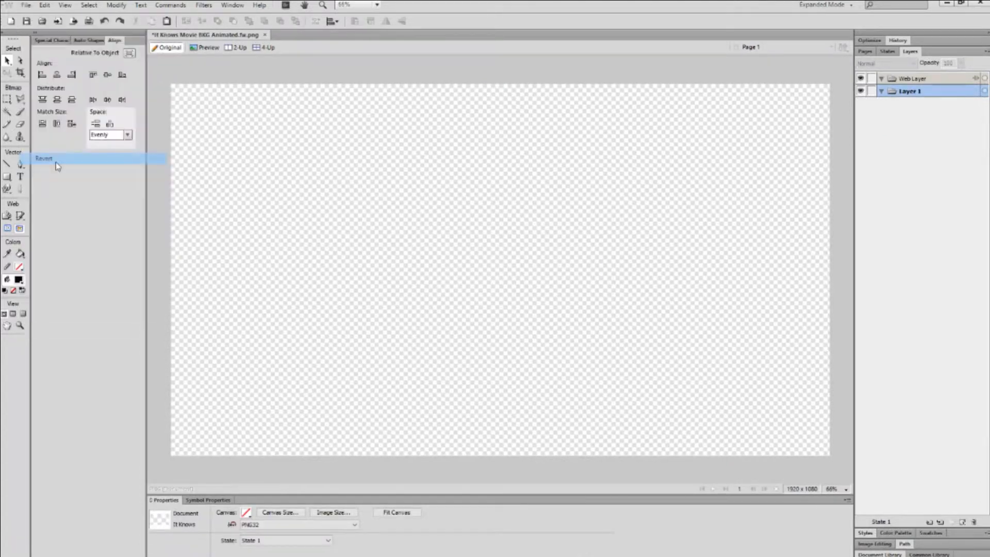
left_click(508, 307)
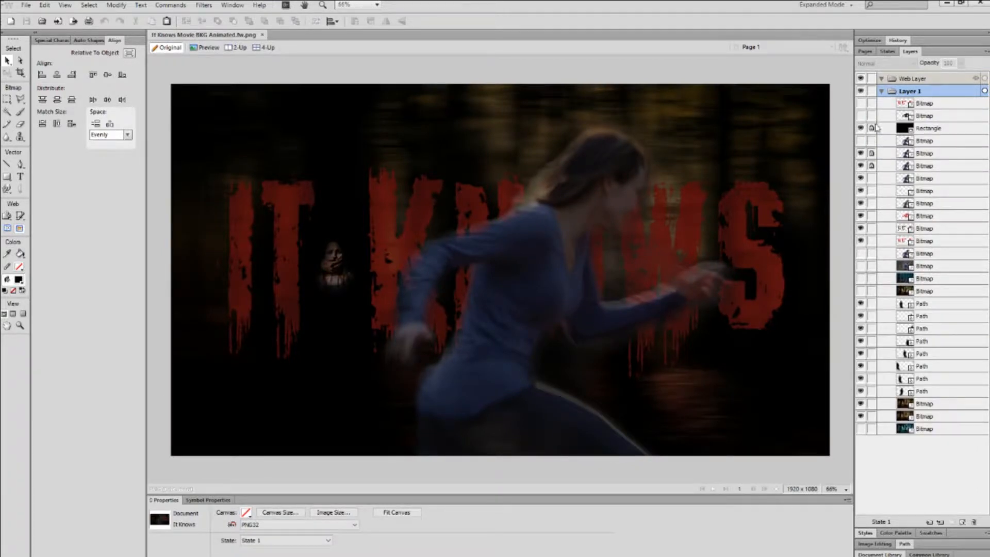
Delete eight bitmap objects, then turn off visibility for every layer in the eye column.
left_click(883, 165)
left_click(918, 105)
left_click(918, 116, "shift")
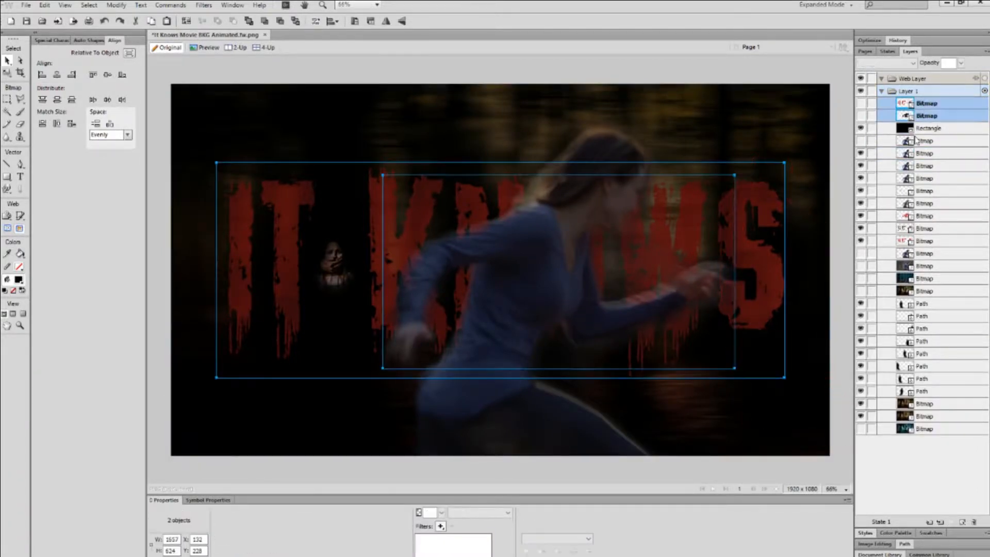
left_click(919, 141, "shift")
left_click(922, 253, "shift")
left_click(926, 265, "shift")
left_click(927, 278, "shift")
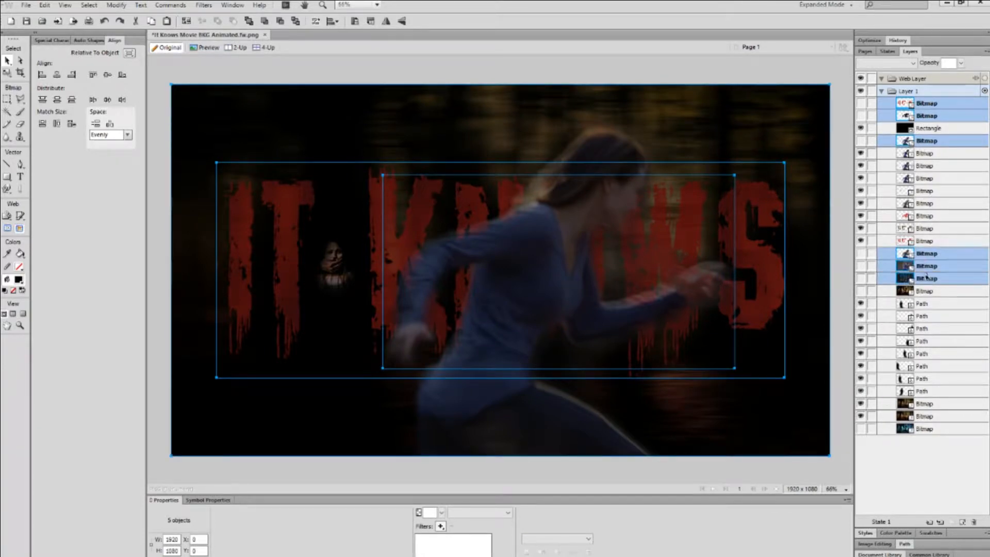
left_click(928, 291, "shift")
left_click(926, 432, "shift")
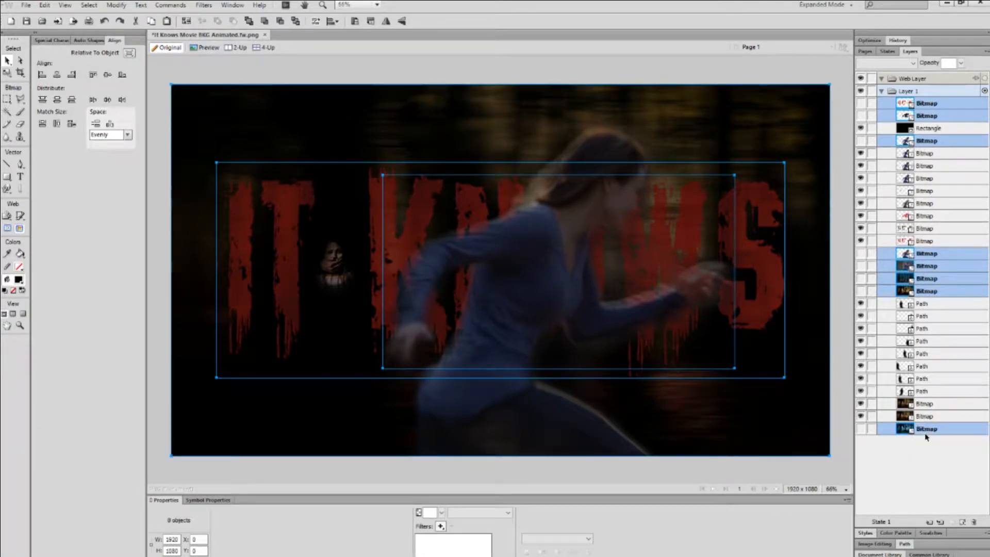
key("Delete")
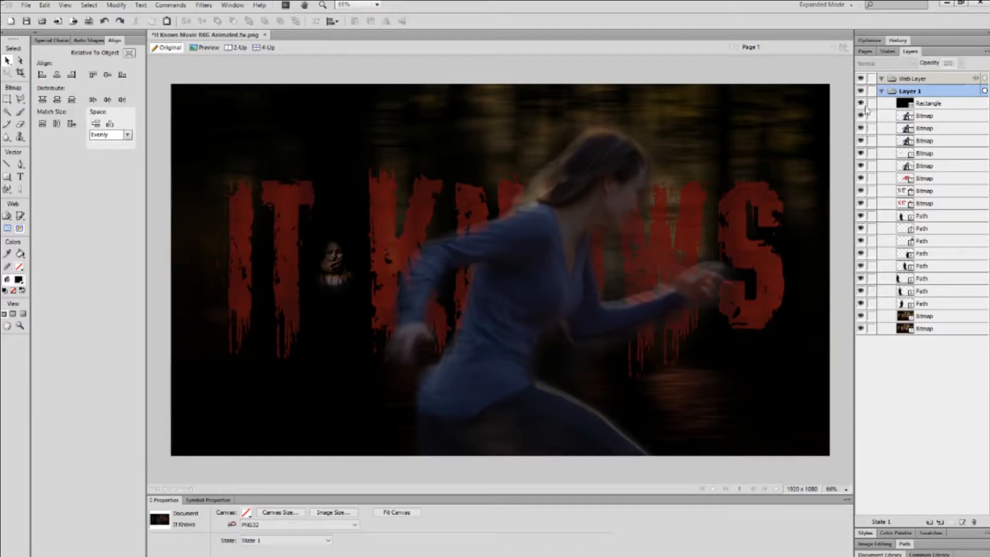
left_click_drag(862, 103, 861, 330)
Show the forest background layers, switching the background's Motion Blur off and back on.
left_click(862, 329)
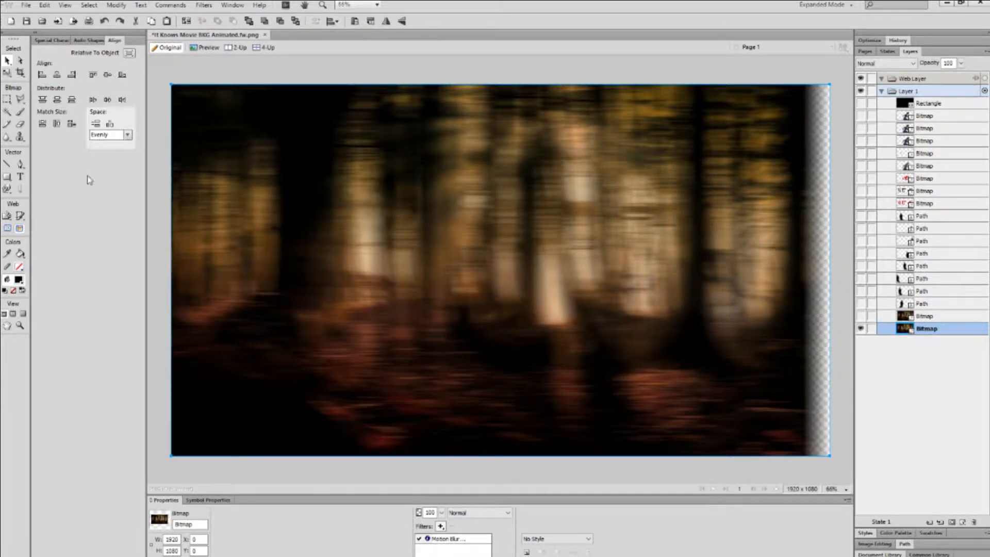
left_click(420, 539)
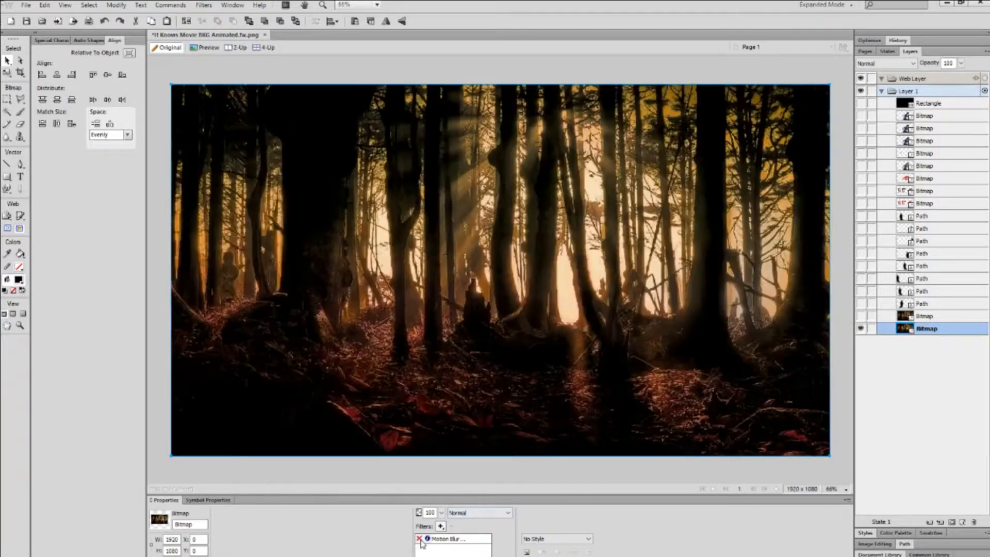
left_click(419, 539)
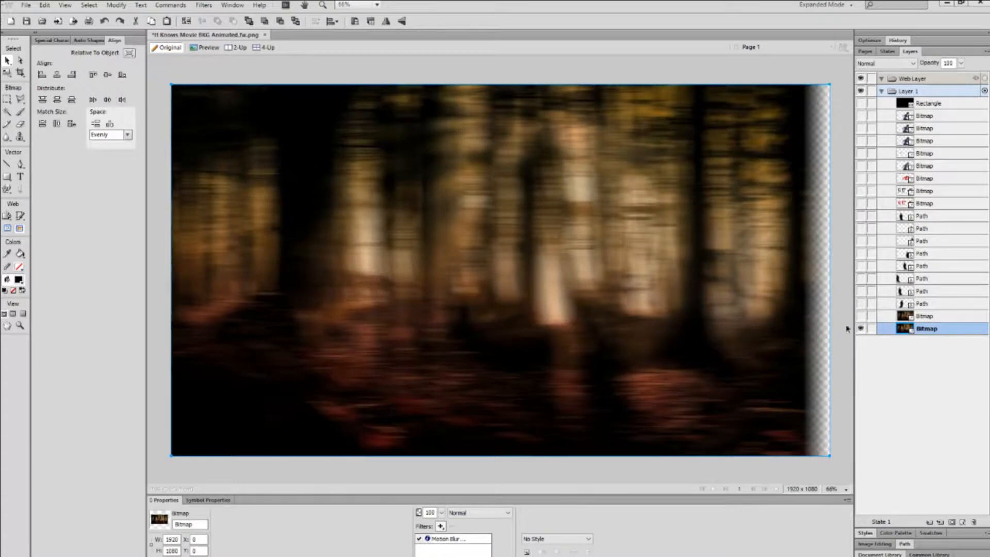
left_click(861, 316)
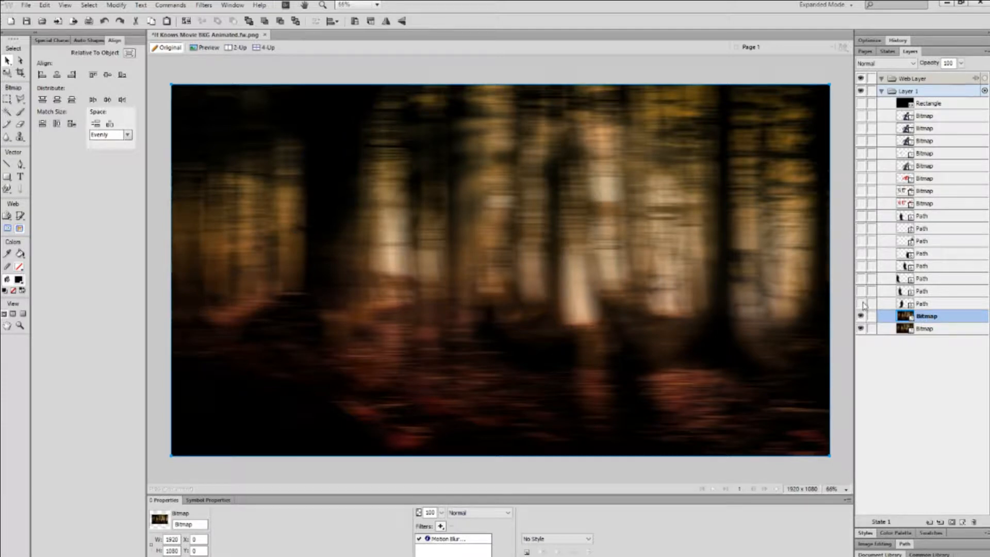
Reveal the figure silhouette paths and the first red IT KNOWS title layer.
left_click(865, 305)
left_click(860, 291)
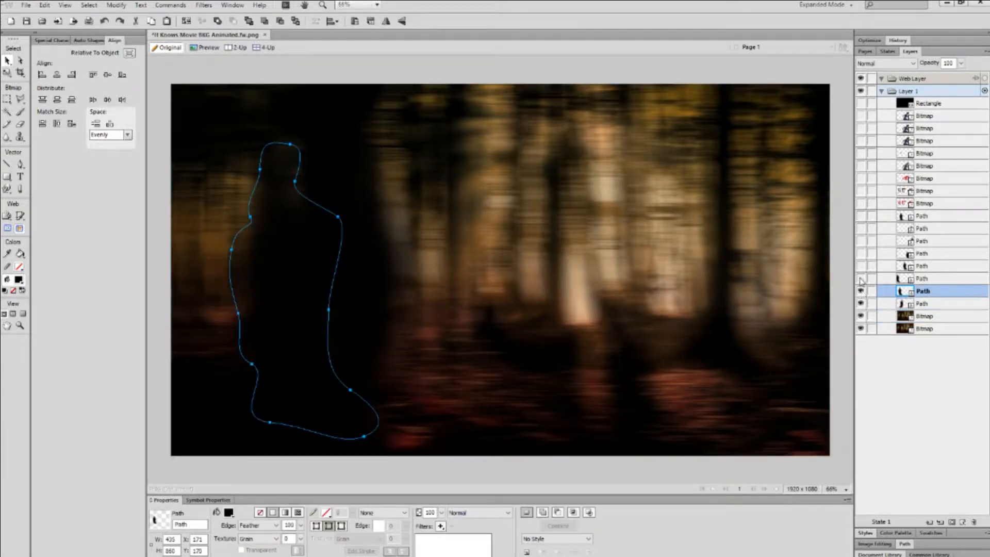
left_click(861, 279)
left_click(860, 265)
left_click(861, 241)
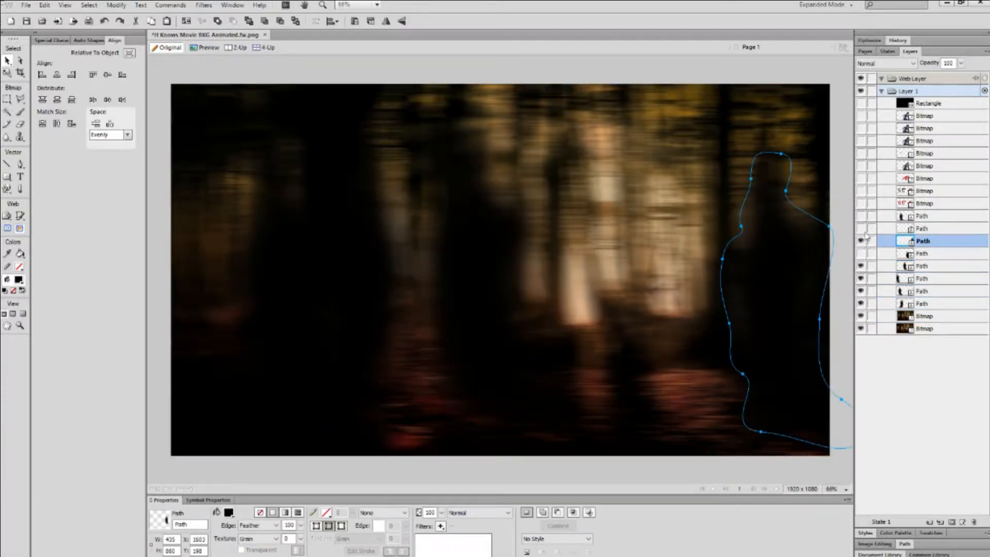
left_click(862, 228)
left_click(861, 253)
left_click(862, 216)
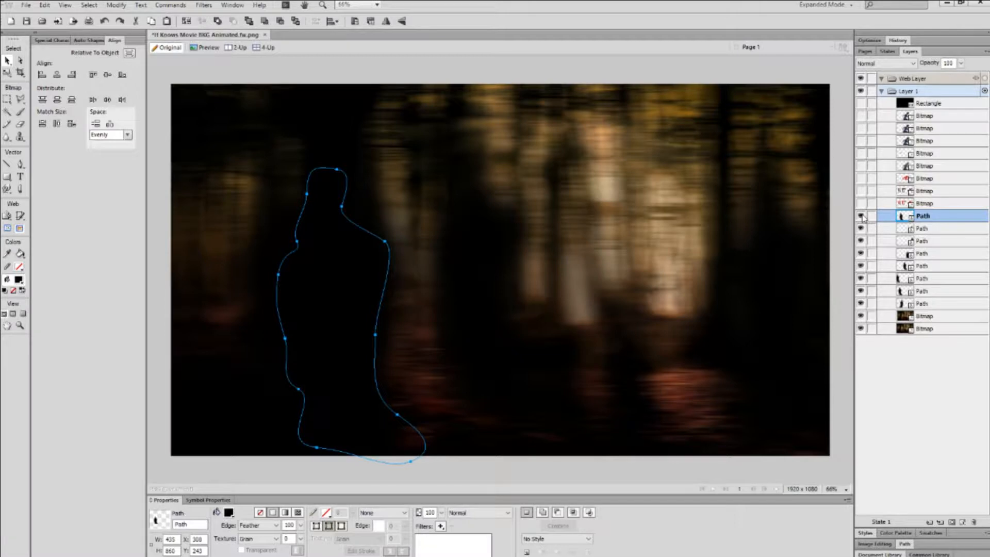
left_click(861, 204)
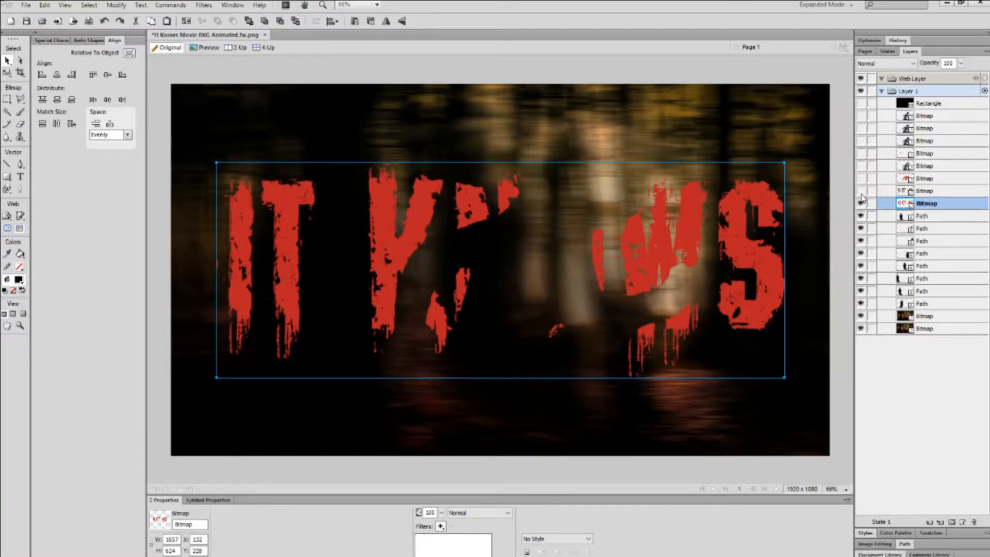
Show the 39% Hard Light title overlay, checking it off and on, plus the full KNOWS layer.
left_click(861, 191)
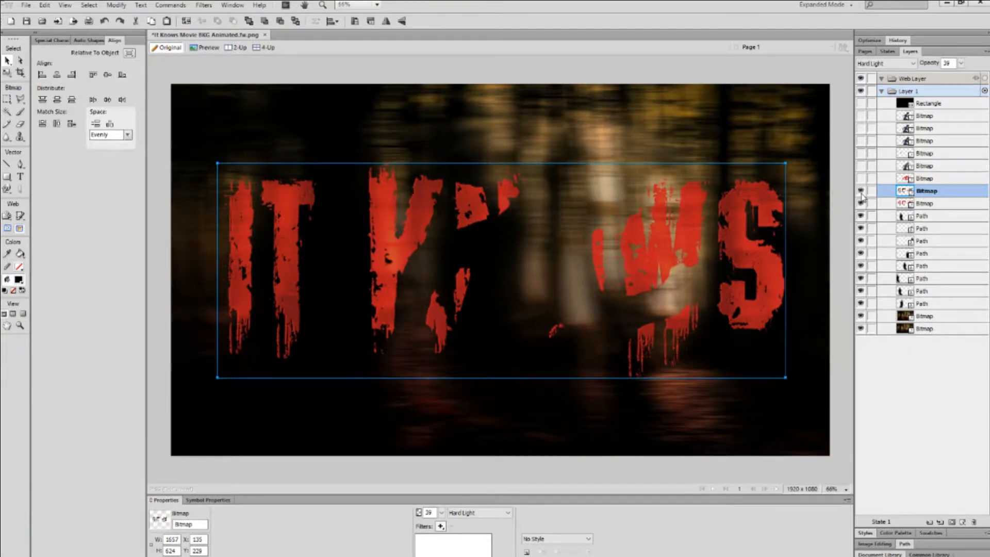
left_click(861, 194)
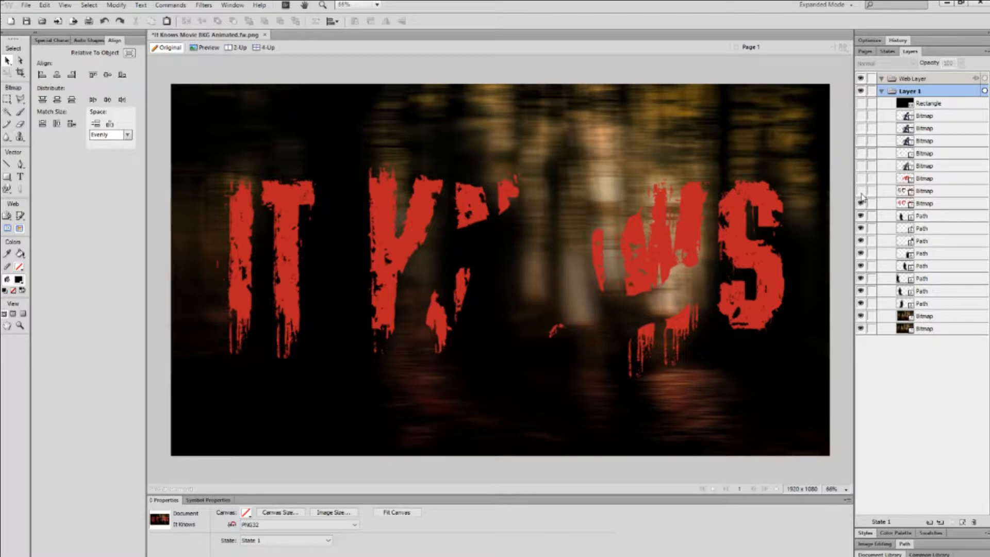
left_click(862, 194)
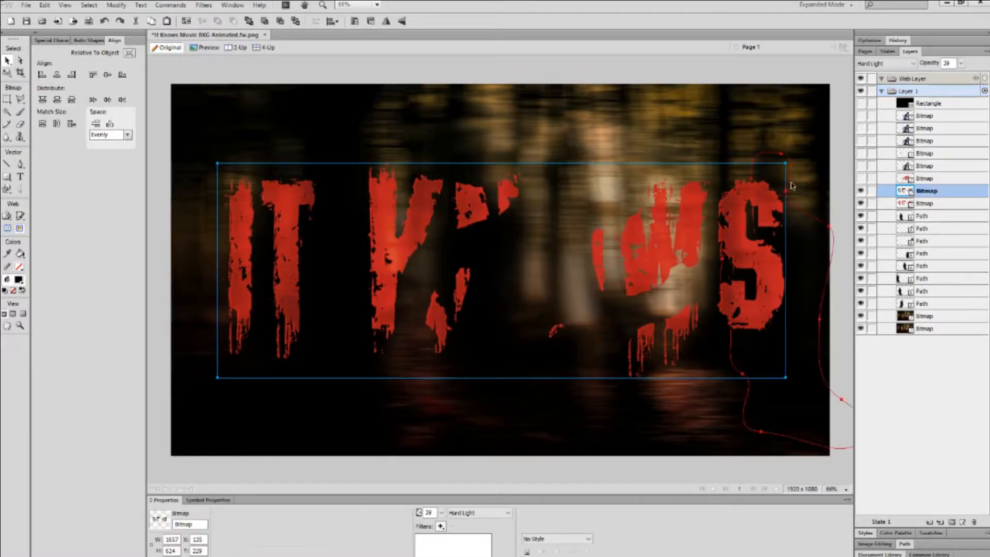
left_click(862, 179)
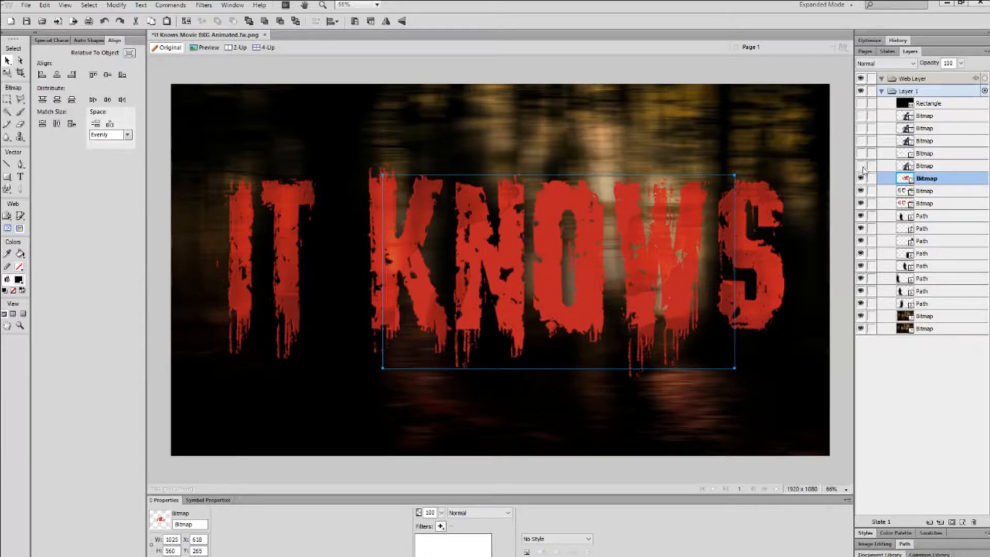
Show the faded overlay, the face image, and the blurred and sharp running woman layers.
left_click(862, 167)
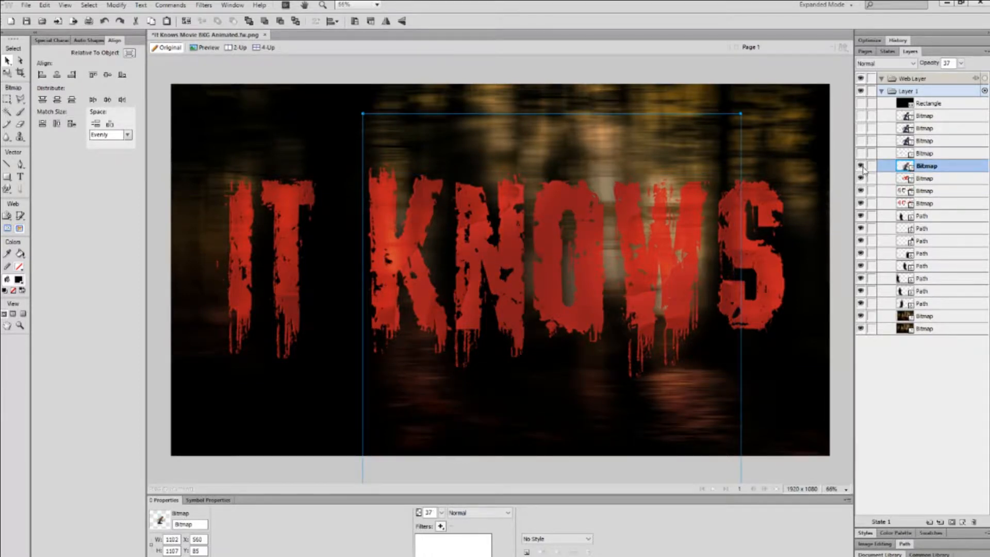
left_click(861, 154)
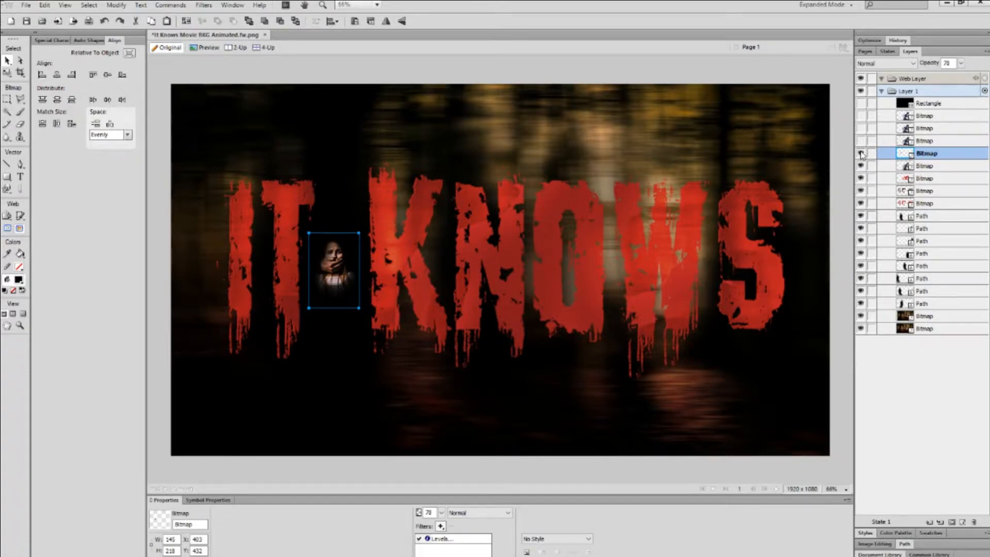
left_click(862, 141)
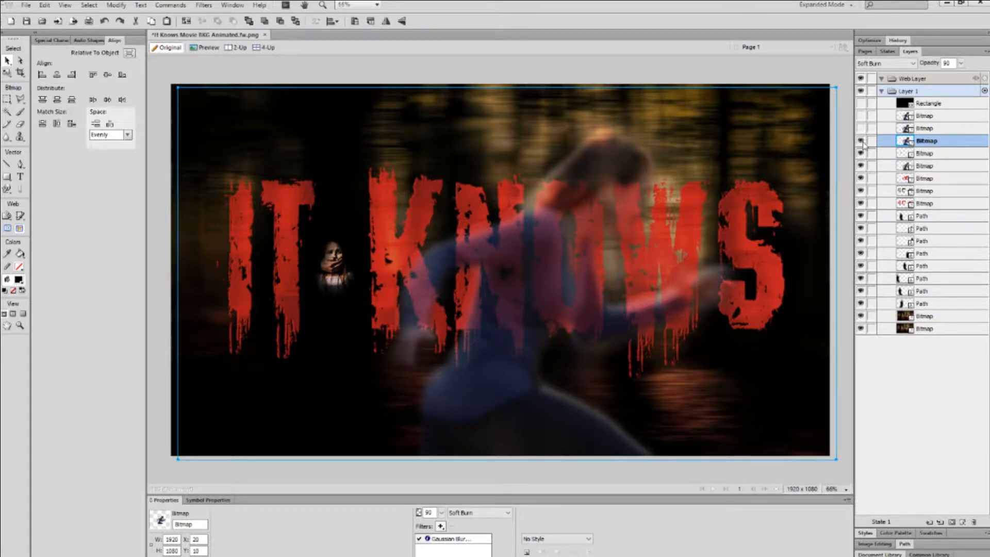
left_click(862, 129)
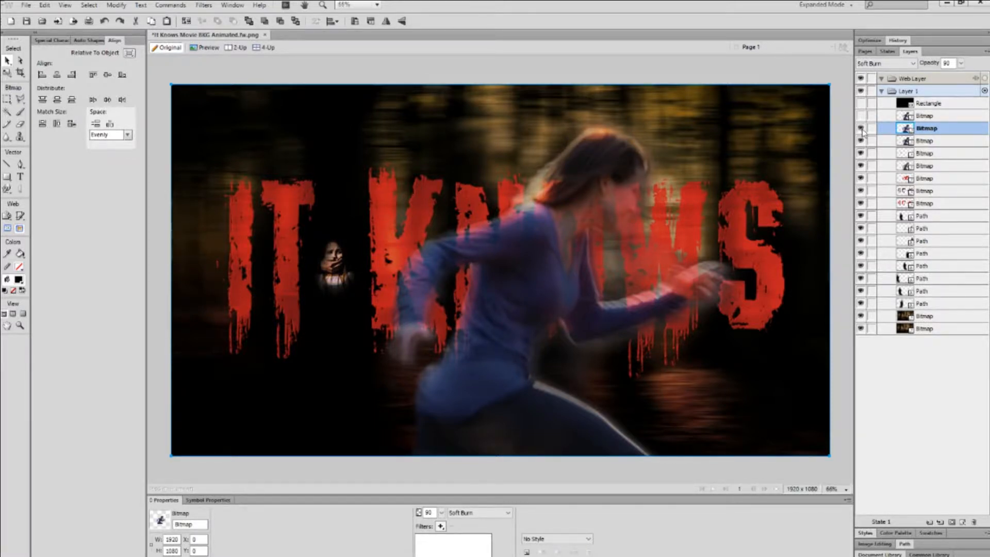
left_click(861, 116)
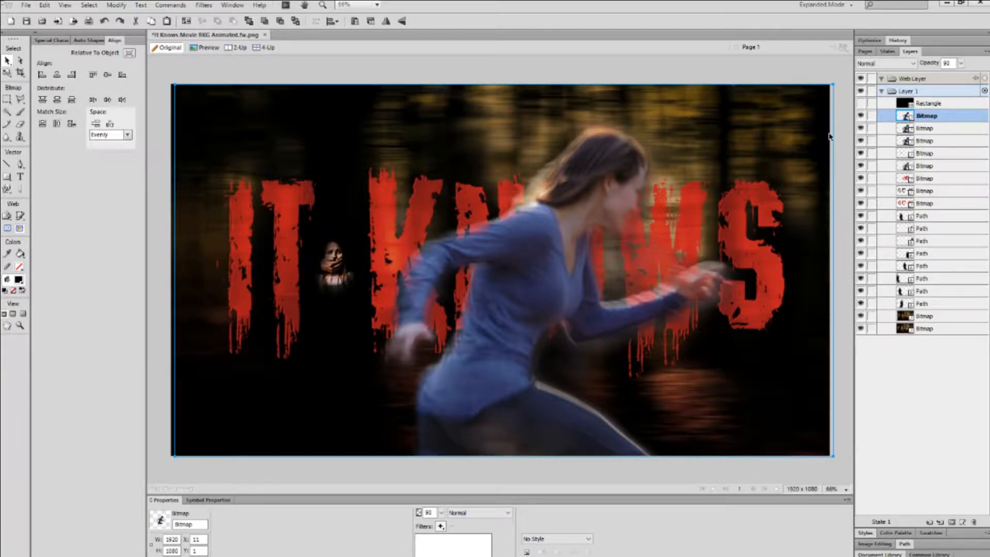
Hide and re-show the three runner layers to compare, then switch to File Explorer.
left_click(861, 116)
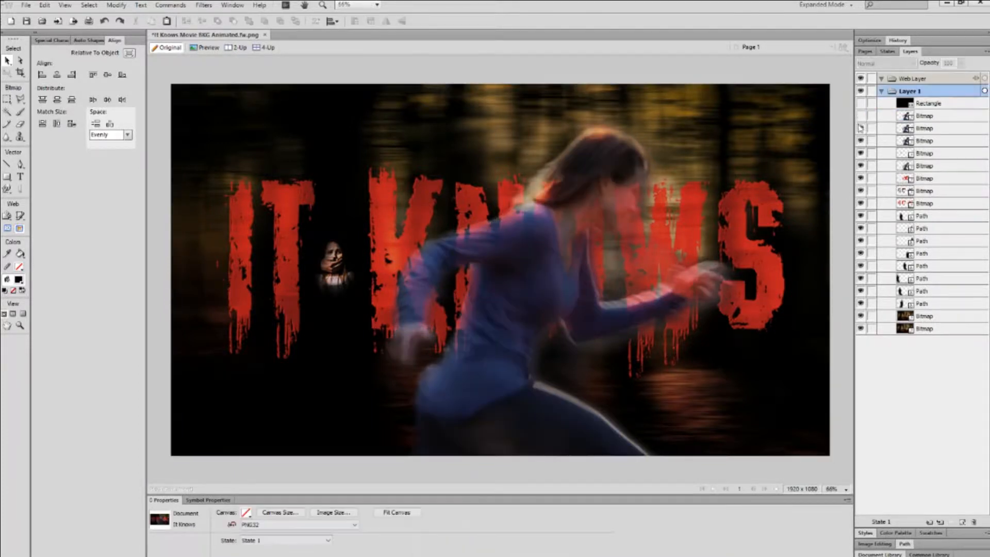
left_click(861, 128)
left_click(861, 141)
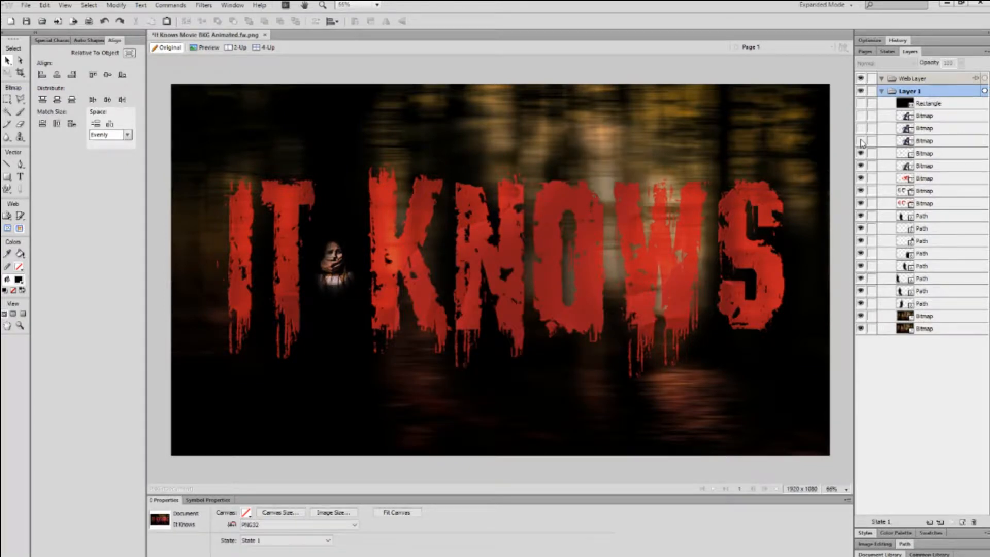
left_click(861, 141)
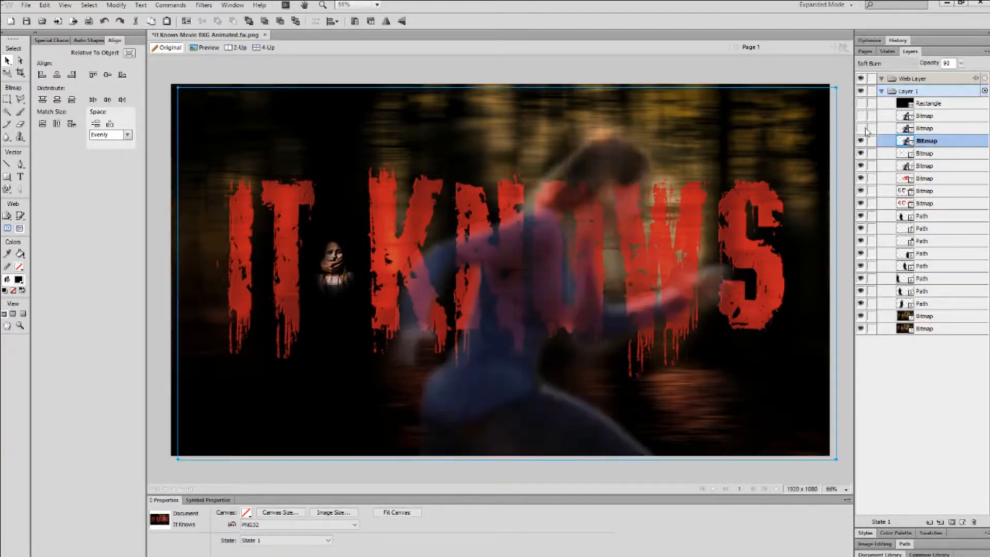
left_click(860, 128)
left_click(861, 115)
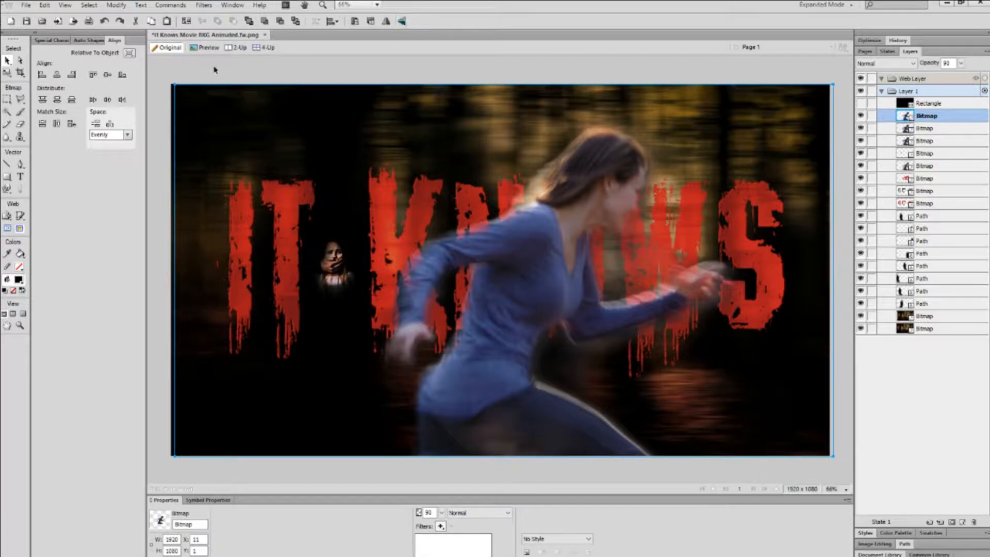
left_click(45, 552)
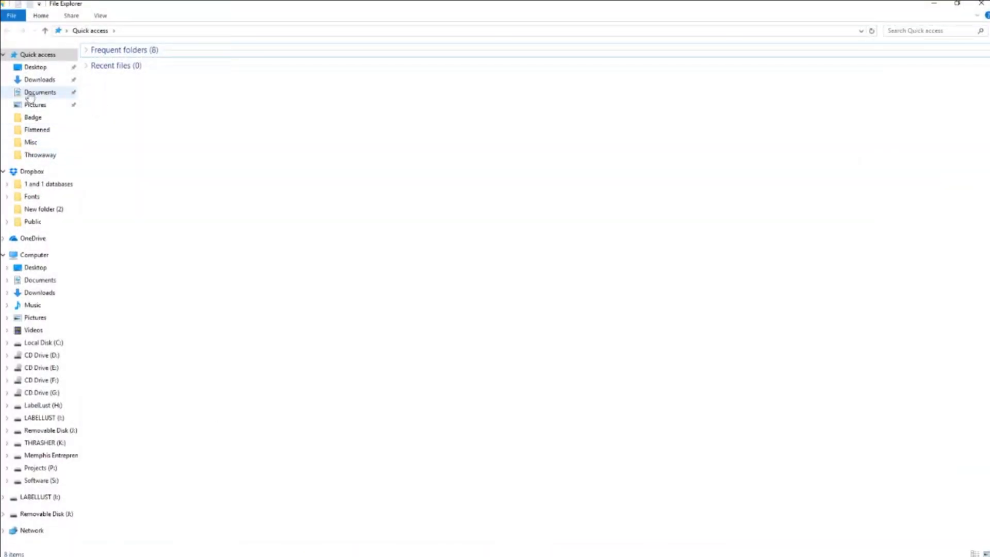
Browse Computer > Projects (P:) > Clients > It Knows Movie > It Knows Movie Poster.
left_click(32, 255)
double_click(662, 143)
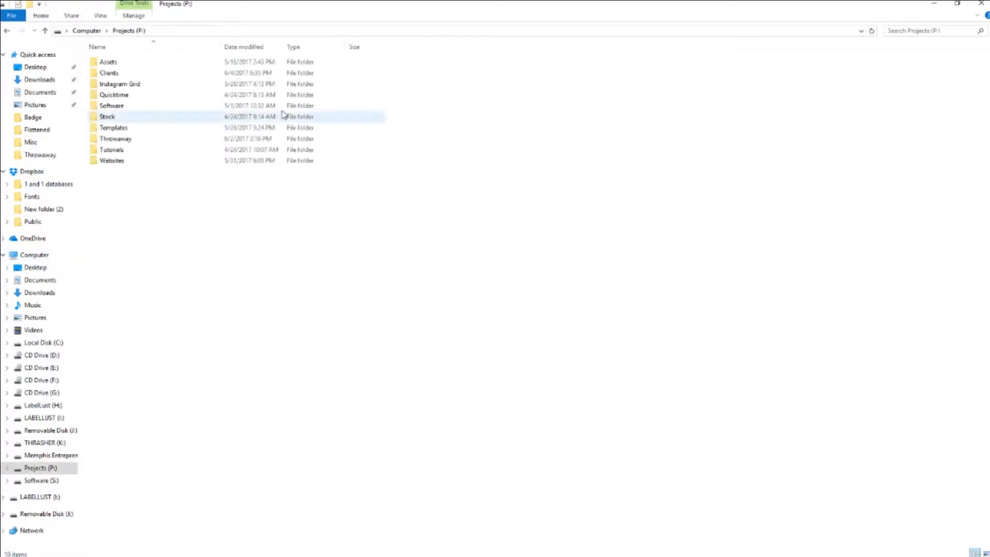
double_click(109, 72)
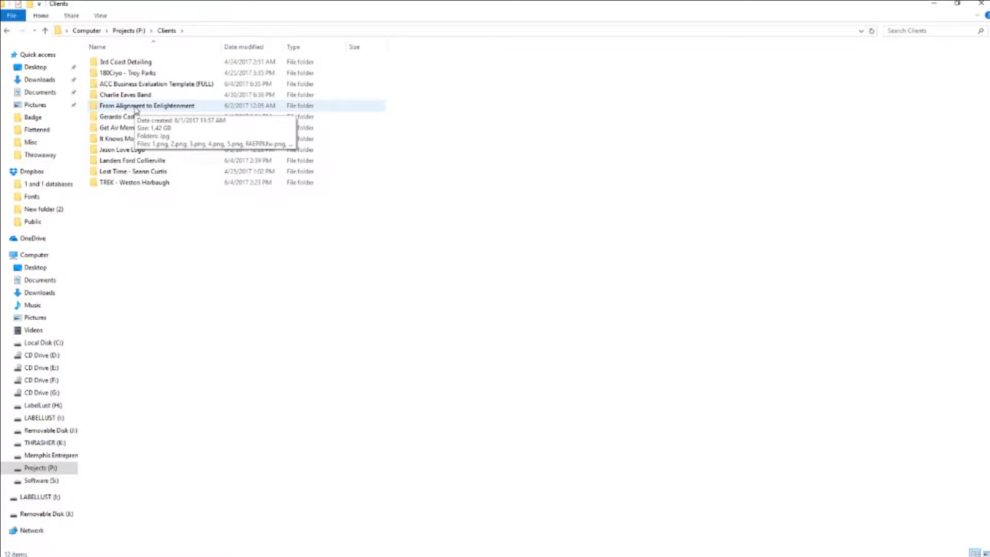
double_click(123, 140)
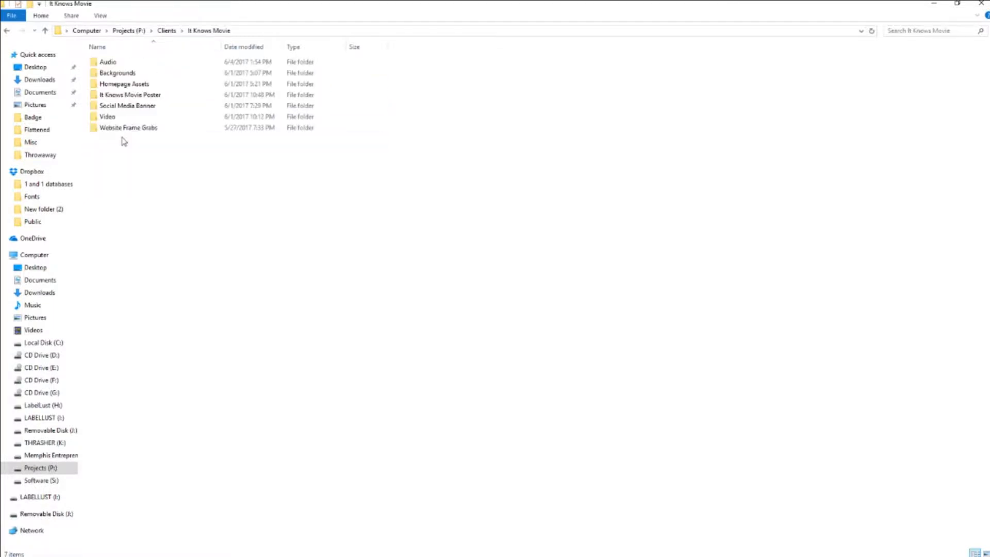
double_click(114, 97)
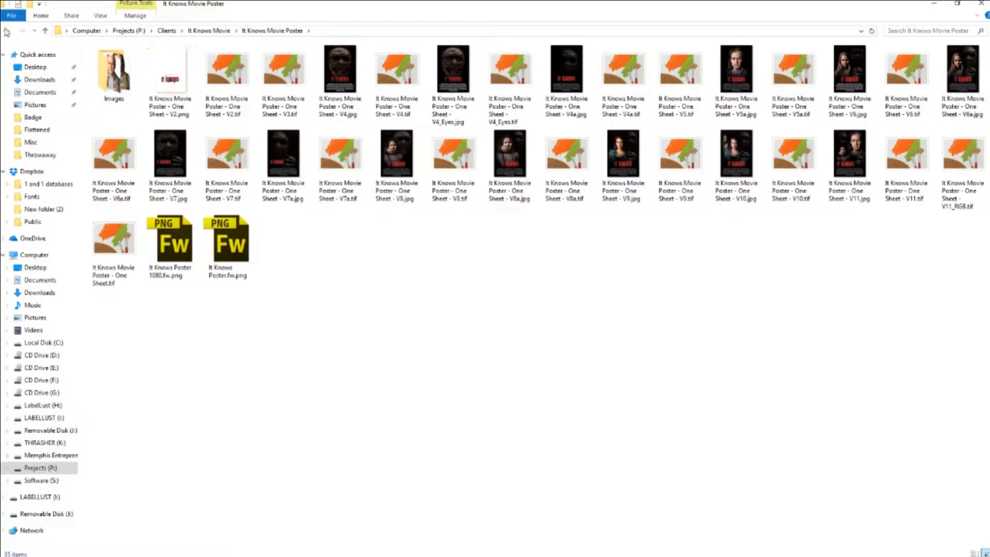
Open One Sheet - V2.png in Fireworks, zoom out, close it, and return to File Explorer.
left_click(171, 81)
double_click(170, 81)
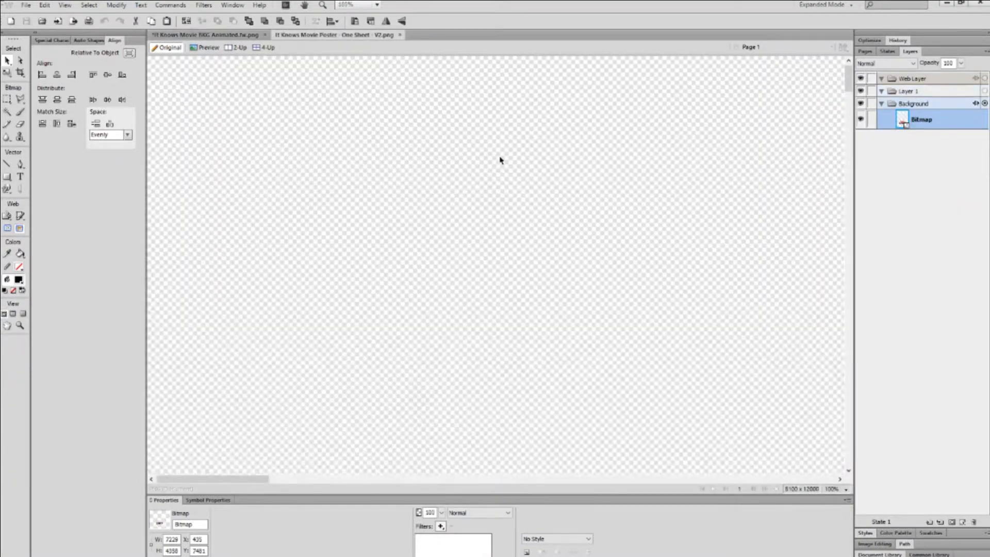
key("ctrl+minus")
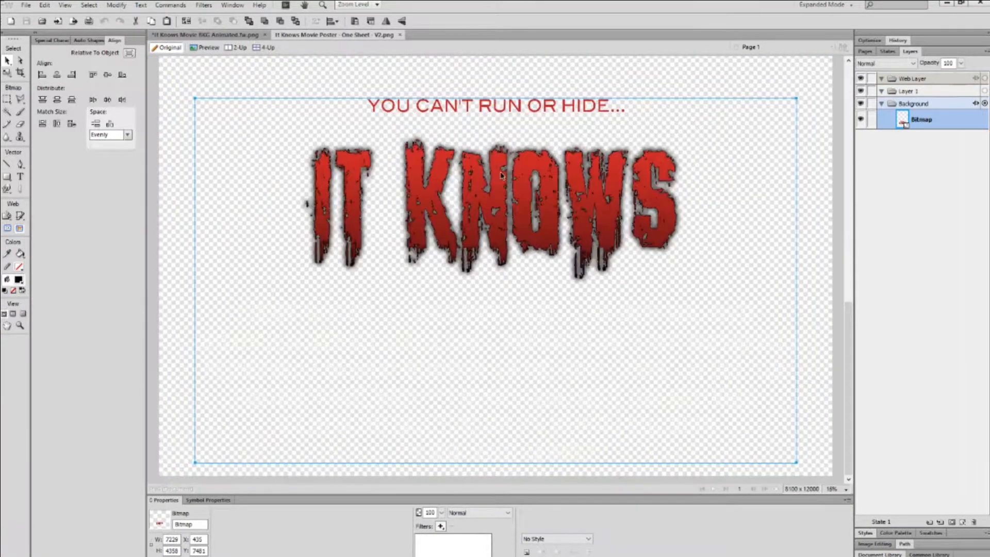
left_click(400, 35)
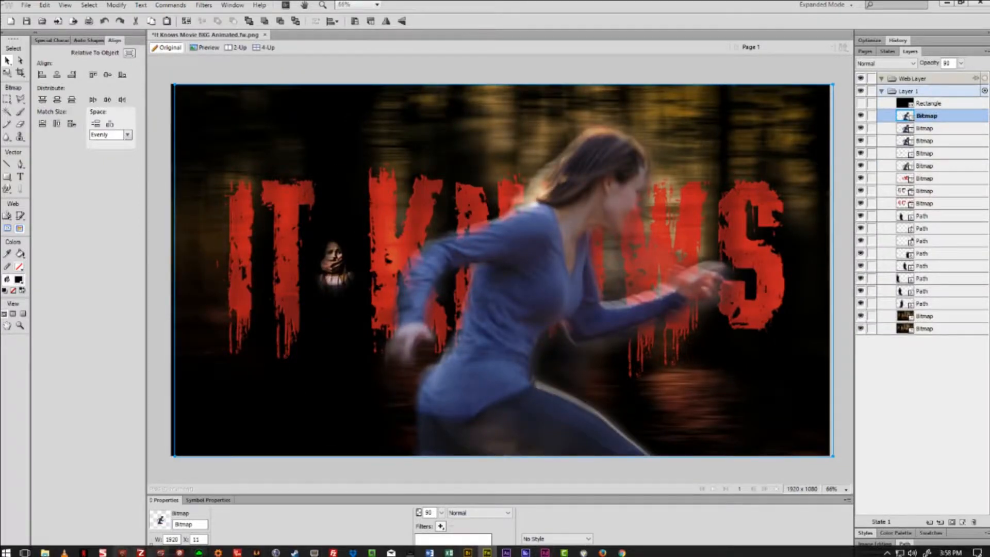
left_click(45, 553)
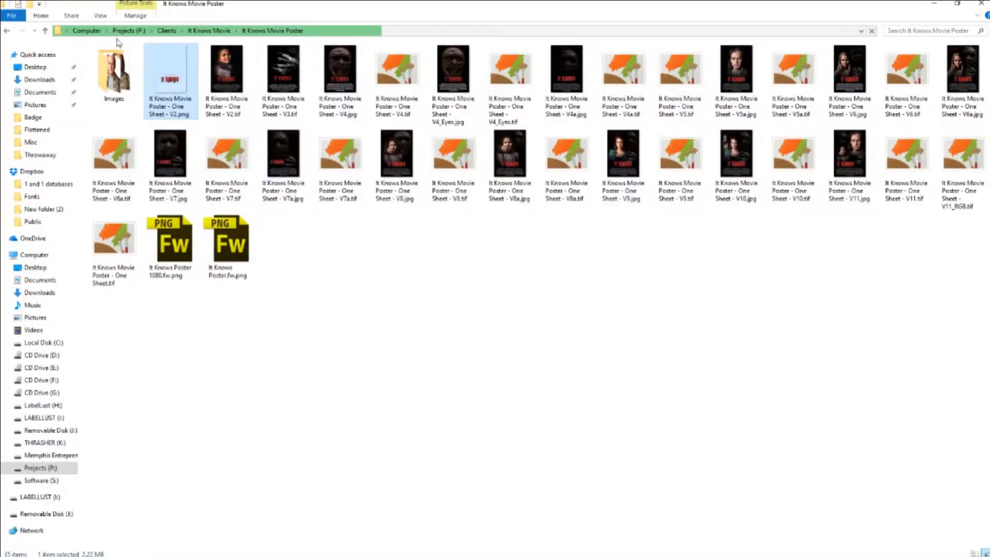
Look through the Homepage Assets Flattened and Original folders, then return to It Knows Movie.
left_click(7, 31)
double_click(118, 84)
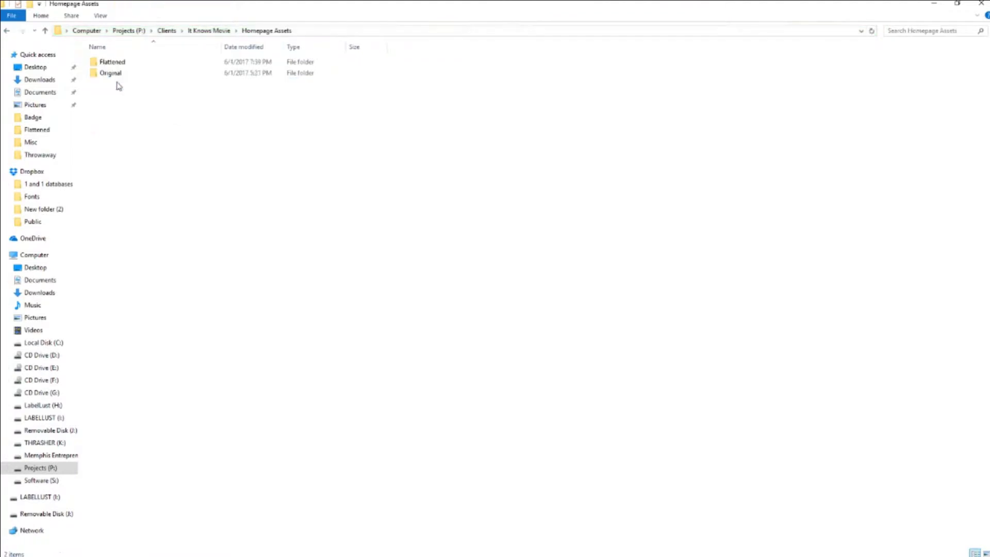
double_click(106, 62)
left_click(7, 31)
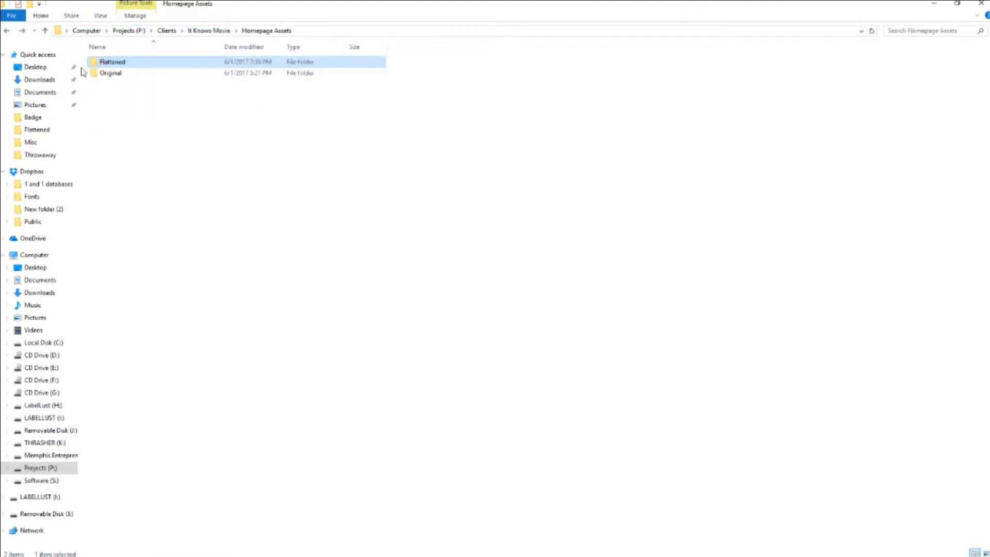
double_click(99, 72)
left_click(7, 30)
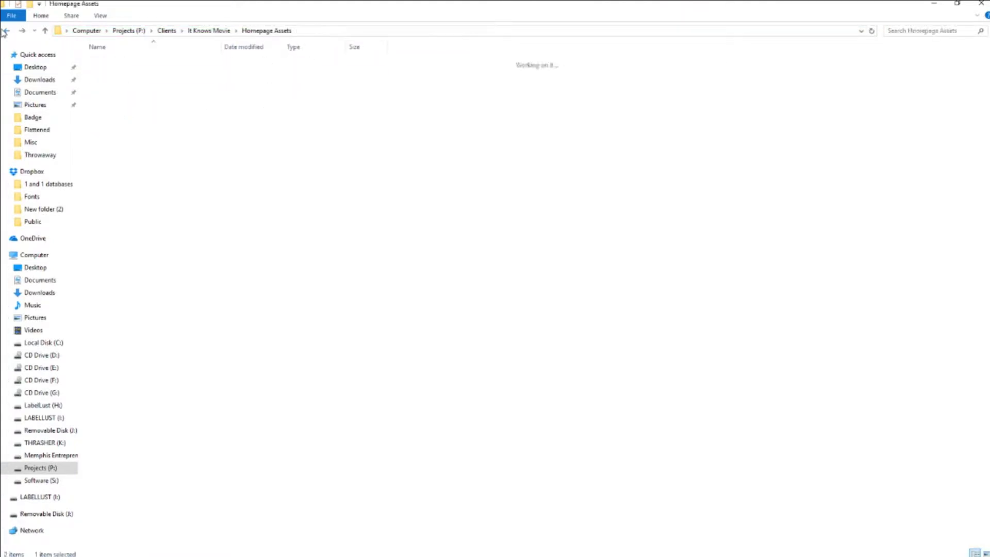
left_click(8, 31)
Browse Backgrounds > Original, checking It Knows Movie BKG single 2.fw.png, then return to File Explorer.
double_click(110, 73)
double_click(110, 73)
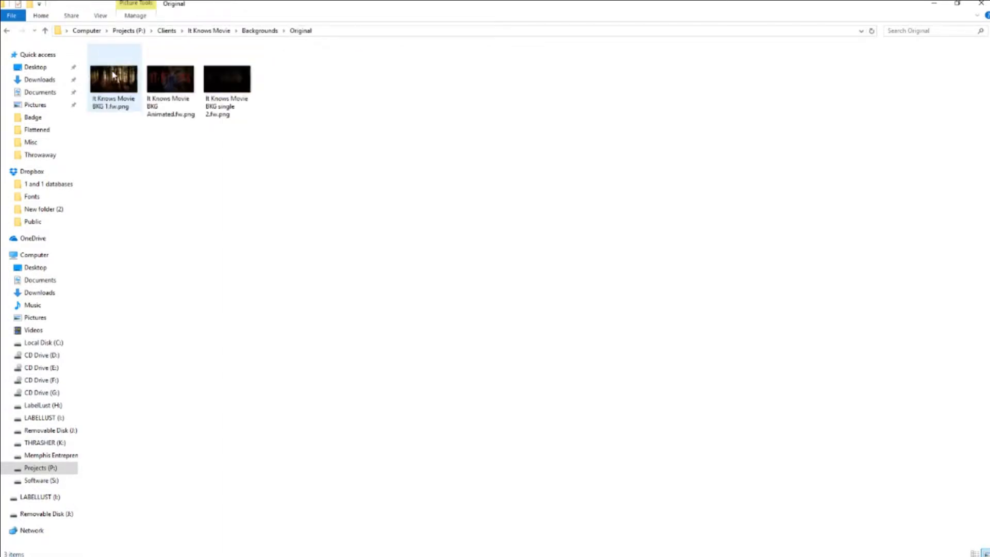
left_click(7, 31)
left_click(7, 31)
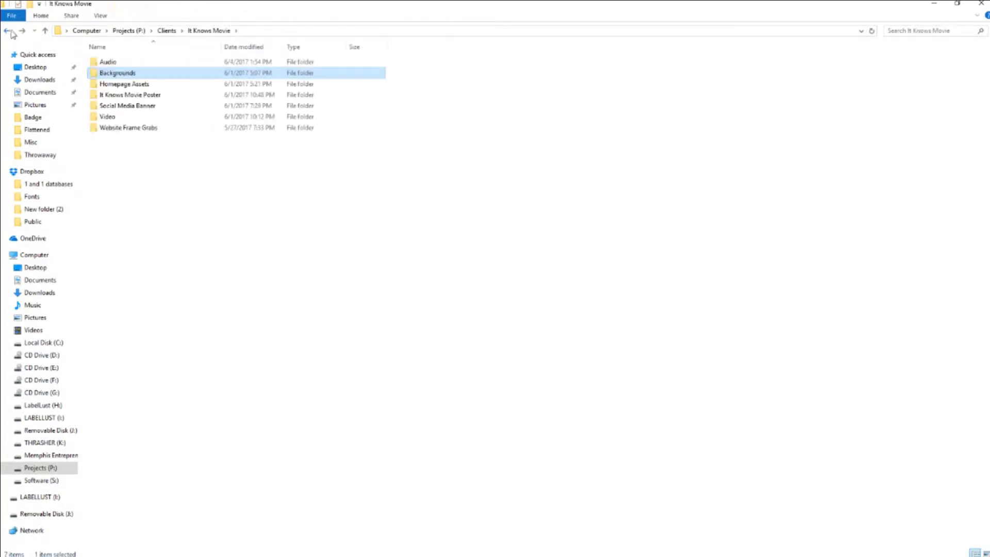
double_click(108, 74)
double_click(117, 75)
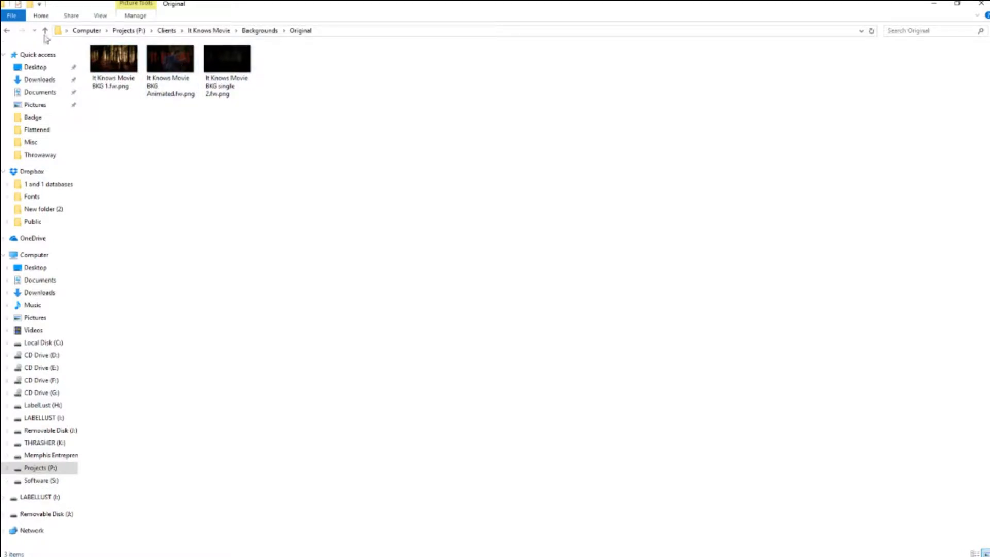
left_click(226, 62)
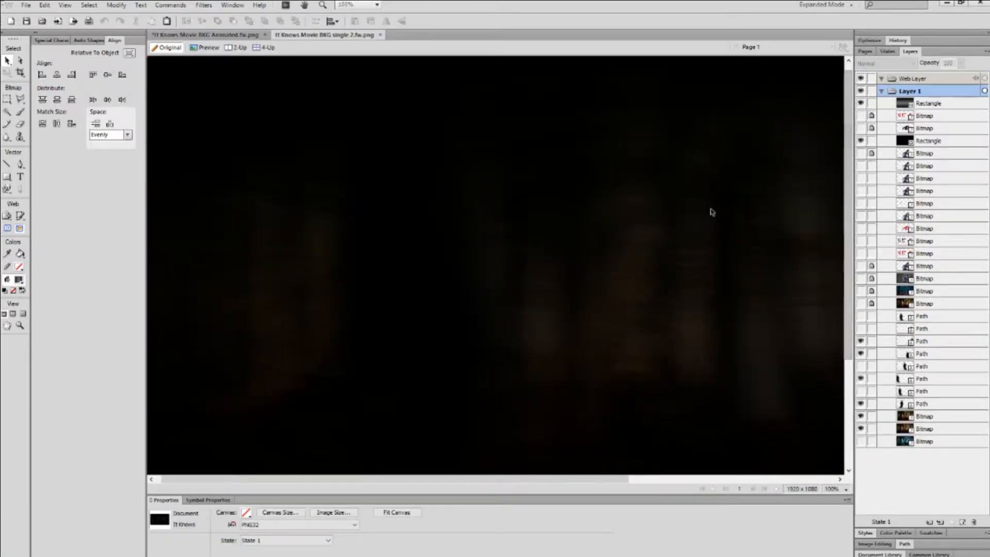
left_click(380, 35)
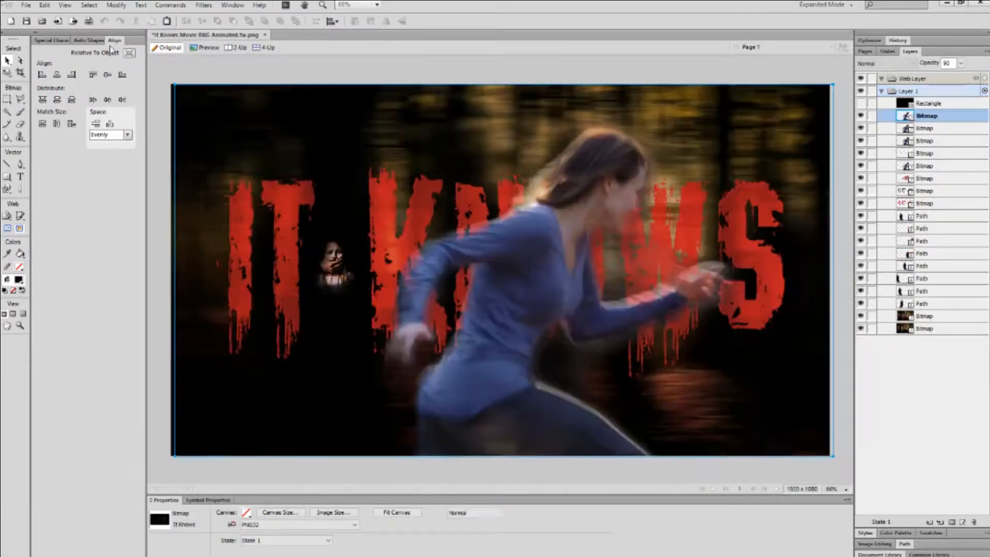
left_click(45, 552)
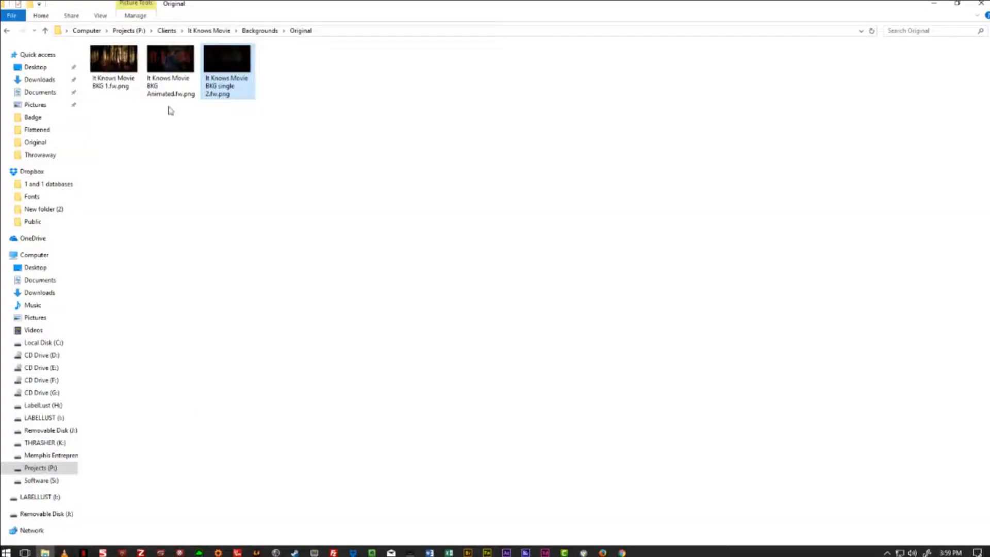
Check the Social Media Banner, Video and Website Frame Grabs folders, ending in Social Media Banner.
left_click(6, 31)
left_click(6, 30)
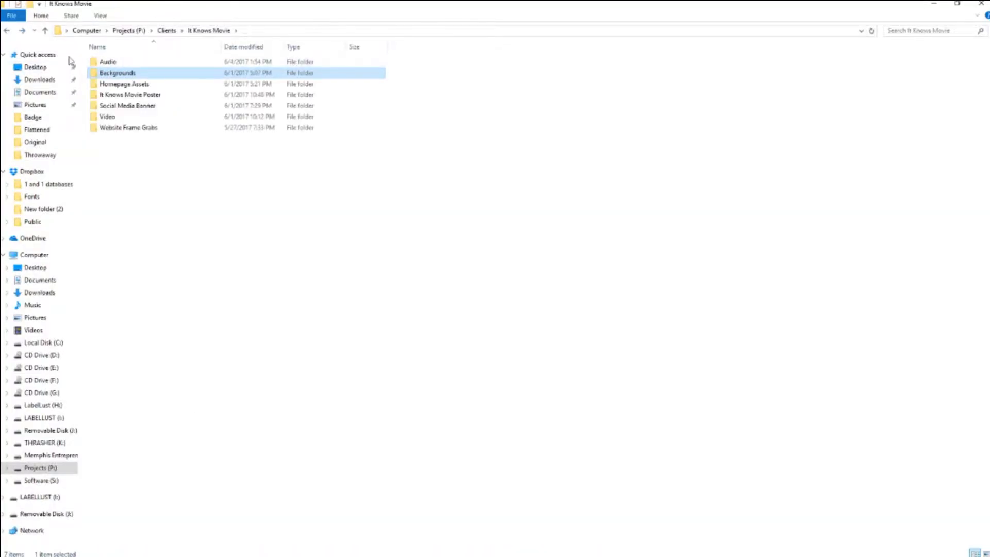
left_click(119, 97)
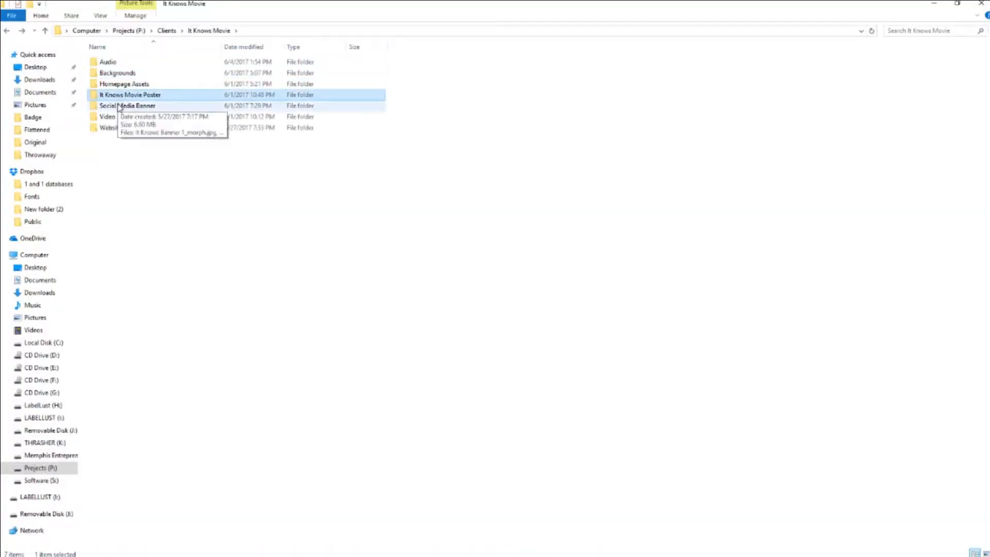
double_click(118, 105)
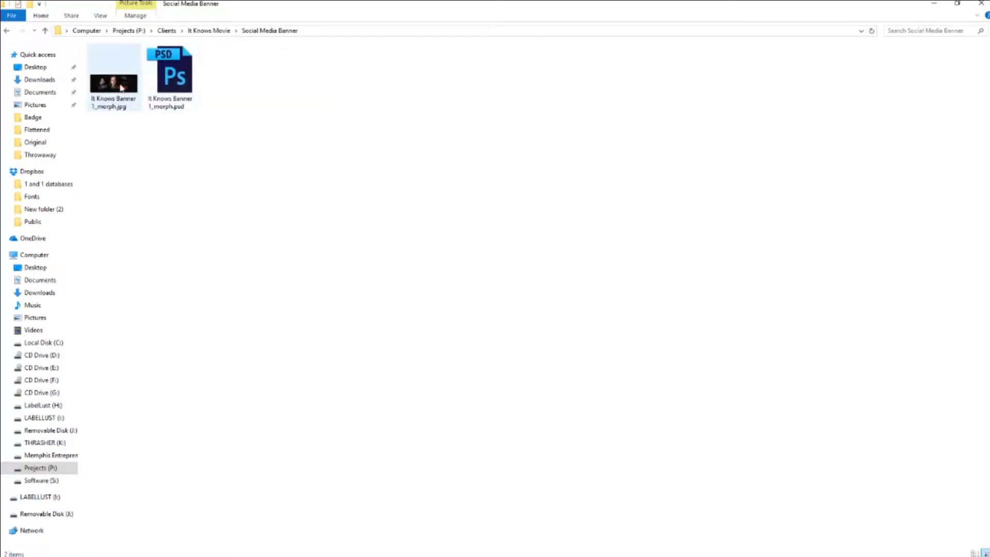
left_click(167, 87)
left_click(6, 31)
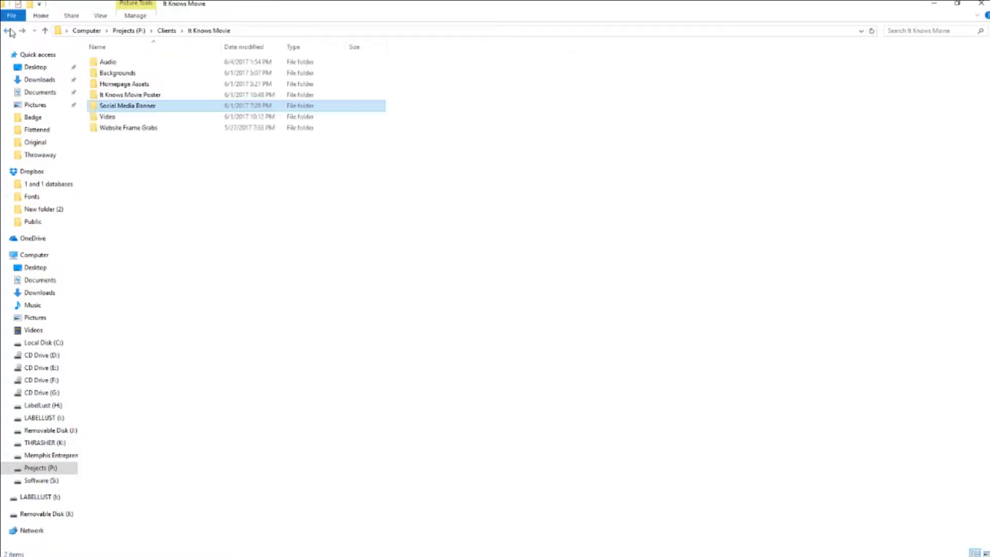
left_click(122, 118)
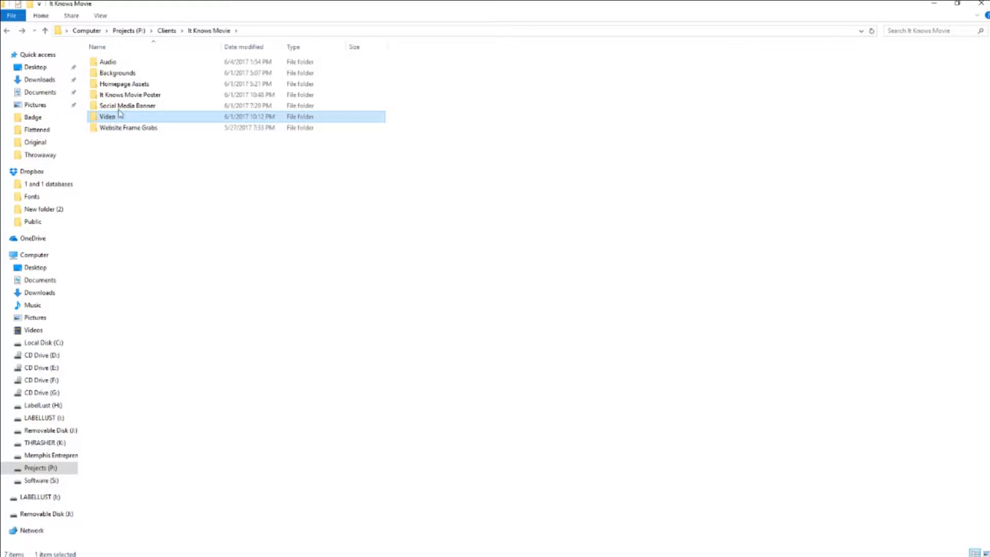
left_click(112, 128)
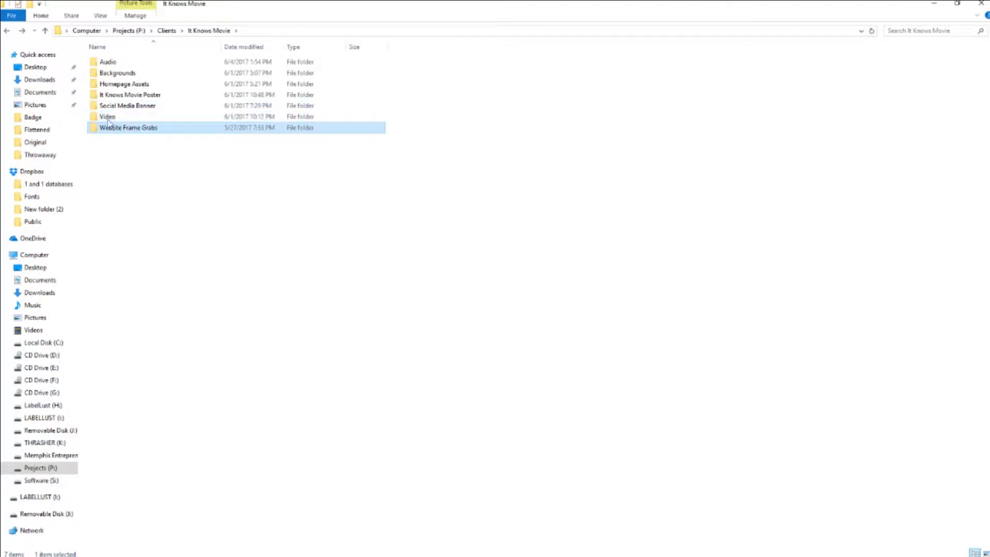
left_click(109, 119)
double_click(111, 106)
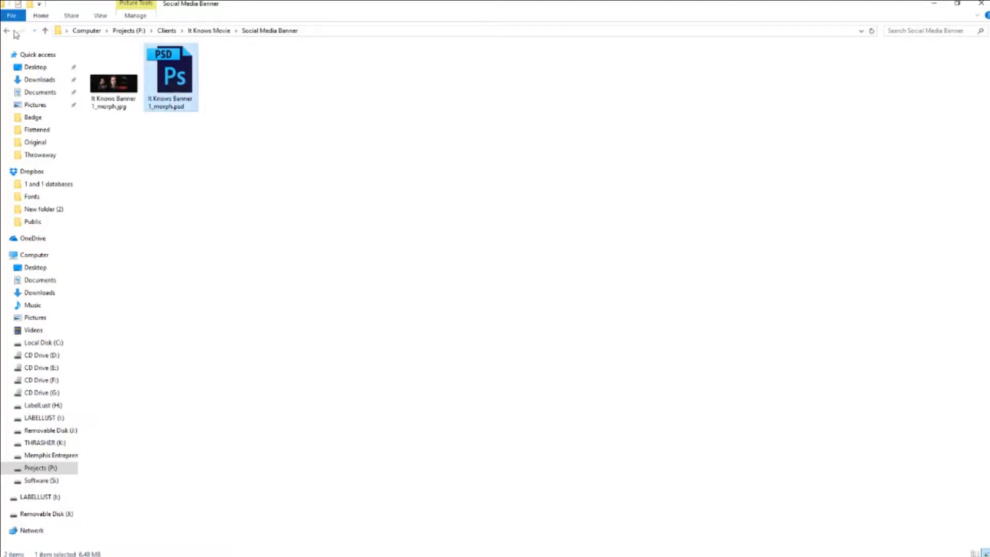
Revisit the It Knows Movie Poster folder, then reopen the Social Media Banner folder.
key("BackSpace")
left_click(129, 96)
double_click(129, 96)
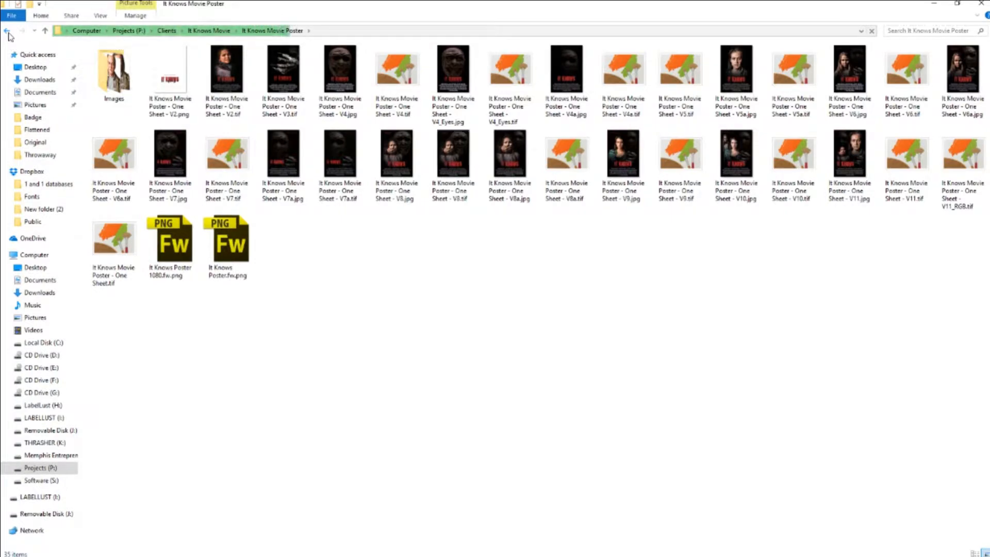
left_click(7, 32)
double_click(125, 107)
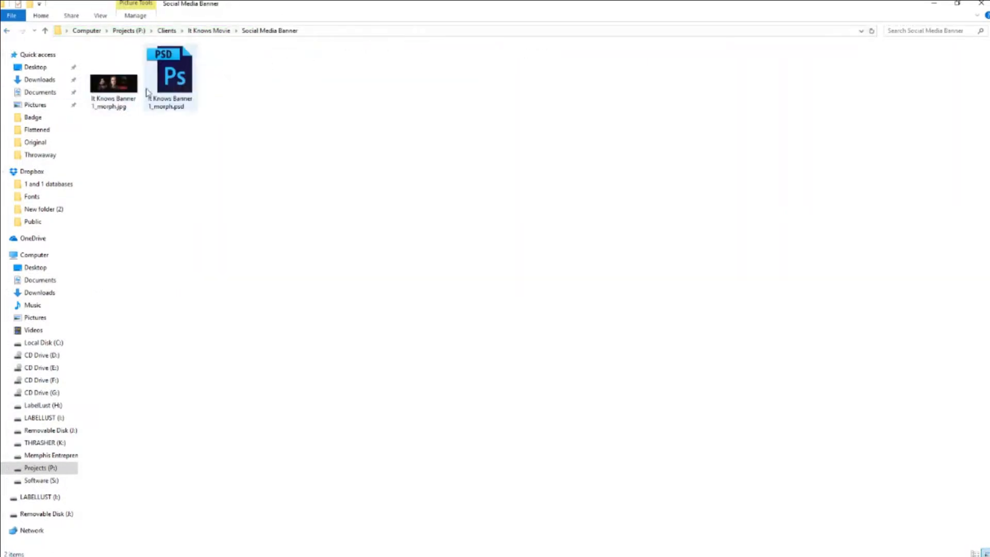
Open It Knows Banner 1_morph.psd with Fireworks CS6, accepting the default open and font-replacement options.
right_click(168, 80)
mouse_move(225, 181)
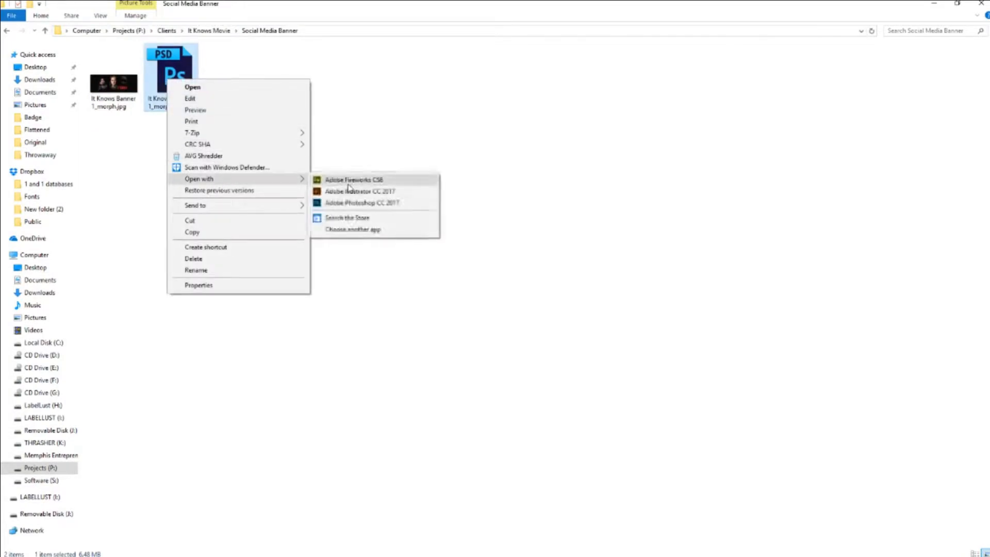
left_click(355, 181)
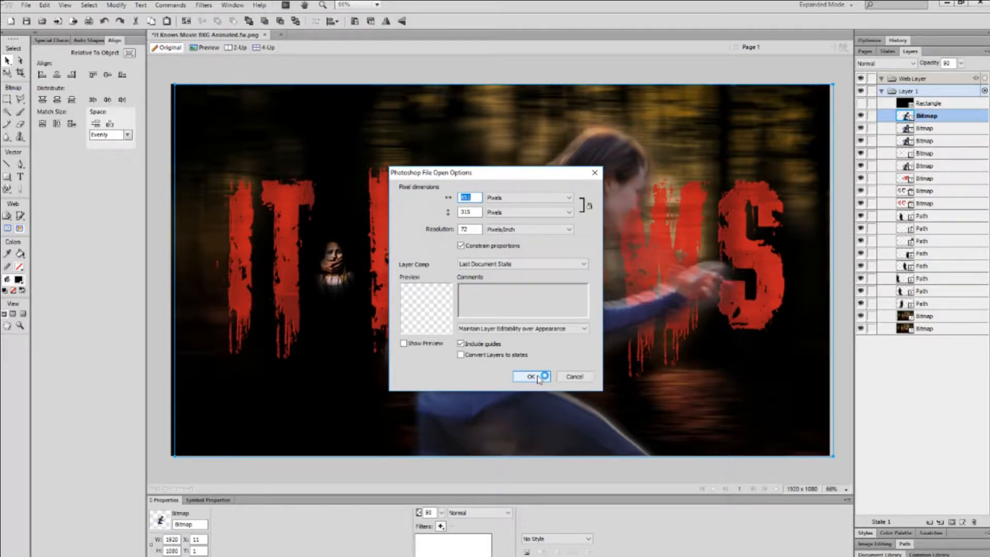
left_click(532, 377)
left_click(487, 310)
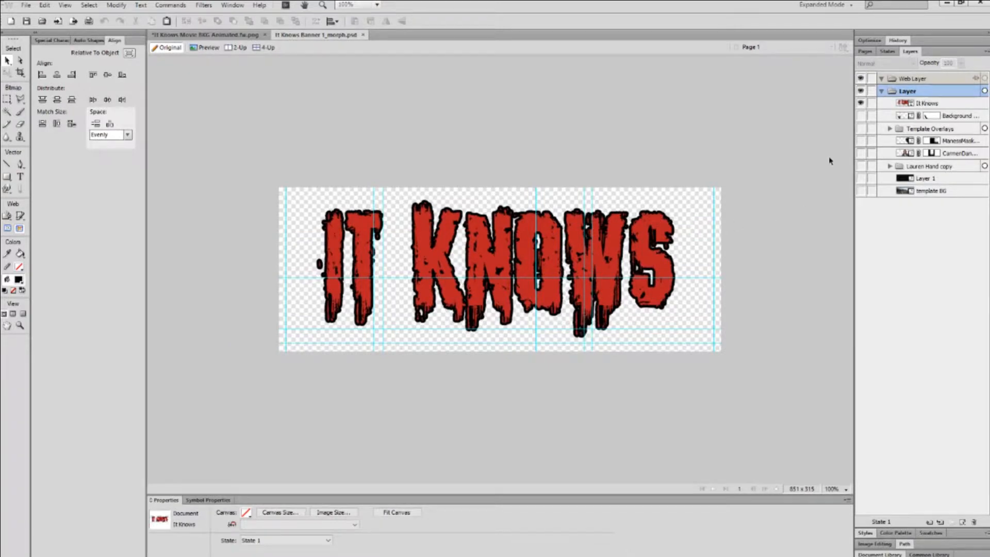
left_click(942, 106)
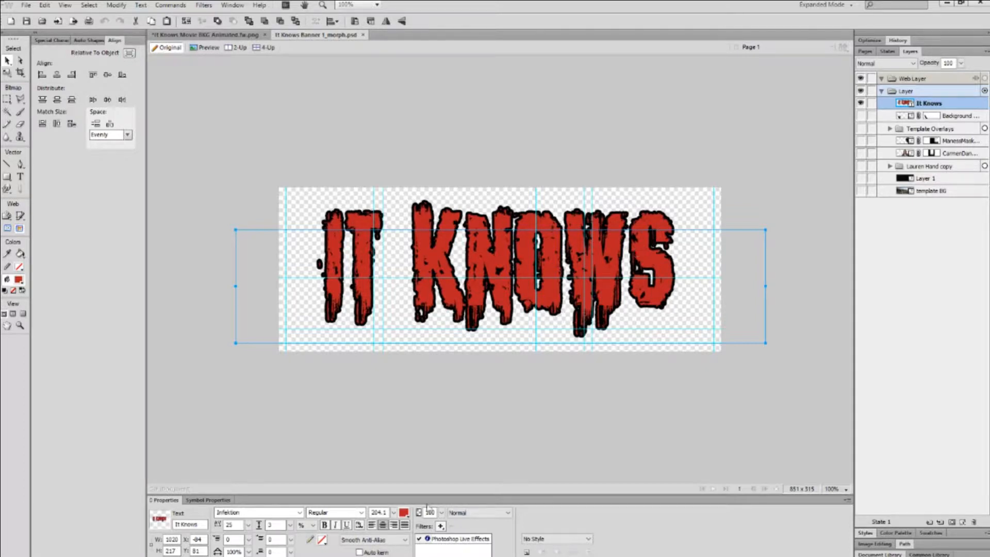
Disable the banner title's Photoshop Live Effects, then return to the It Knows Movie BKG Animated document.
left_click(419, 538)
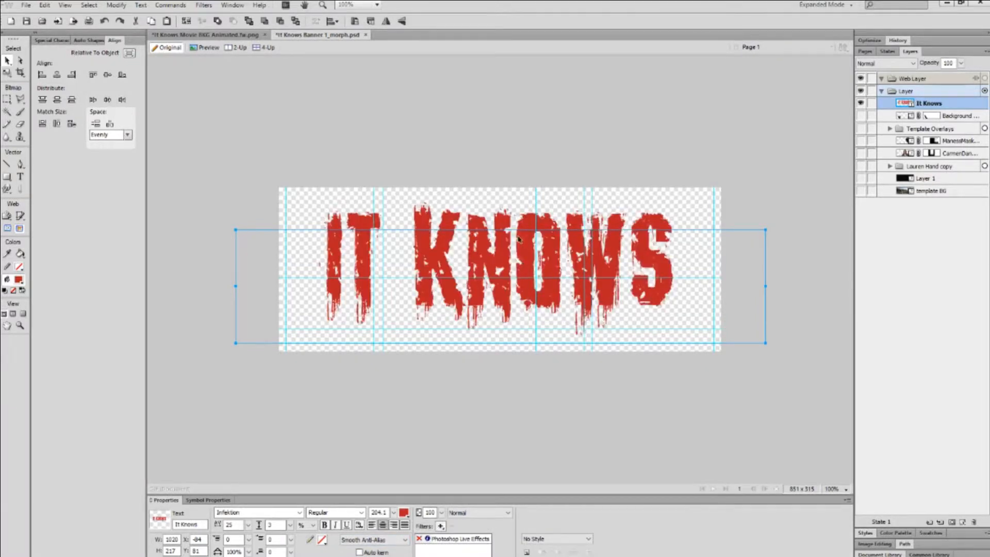
right_click(518, 233)
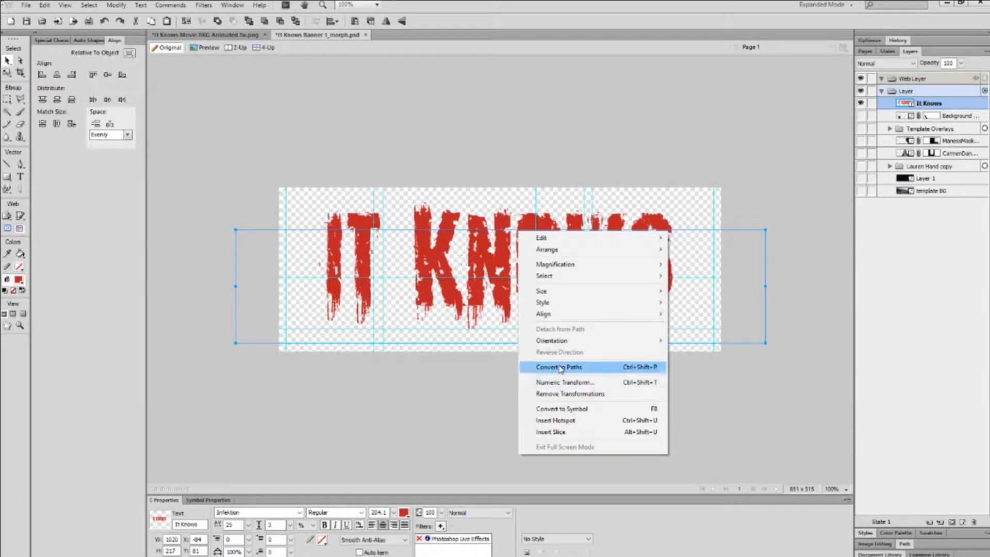
left_click(471, 246)
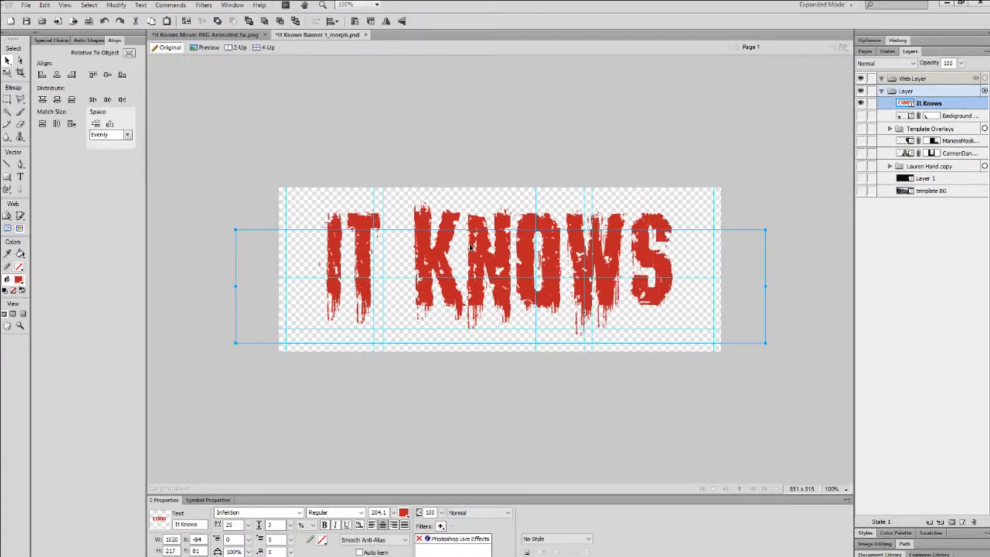
left_click(252, 36)
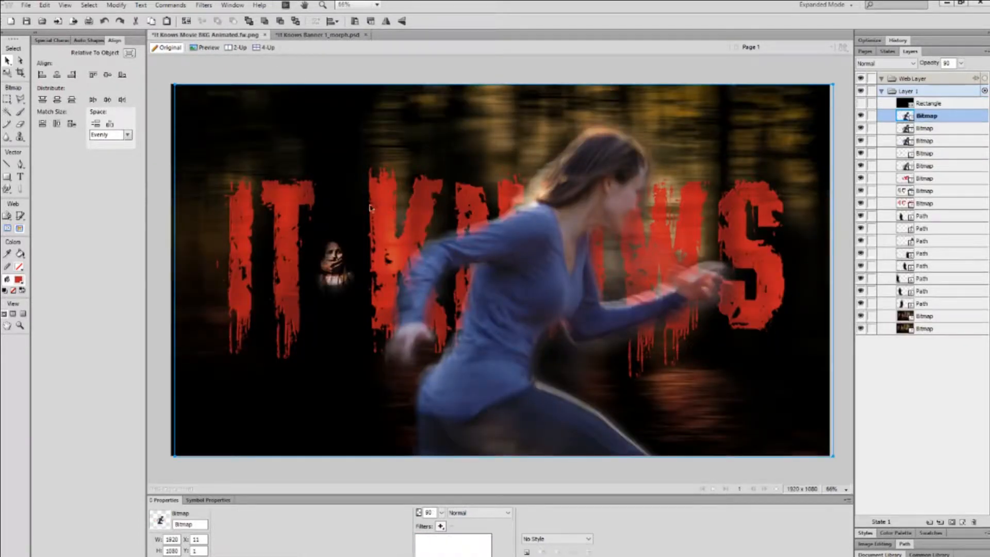
Hide the image layers and paste the It Knows title above the first path layer.
left_click_drag(861, 116, 863, 177)
left_click(924, 217)
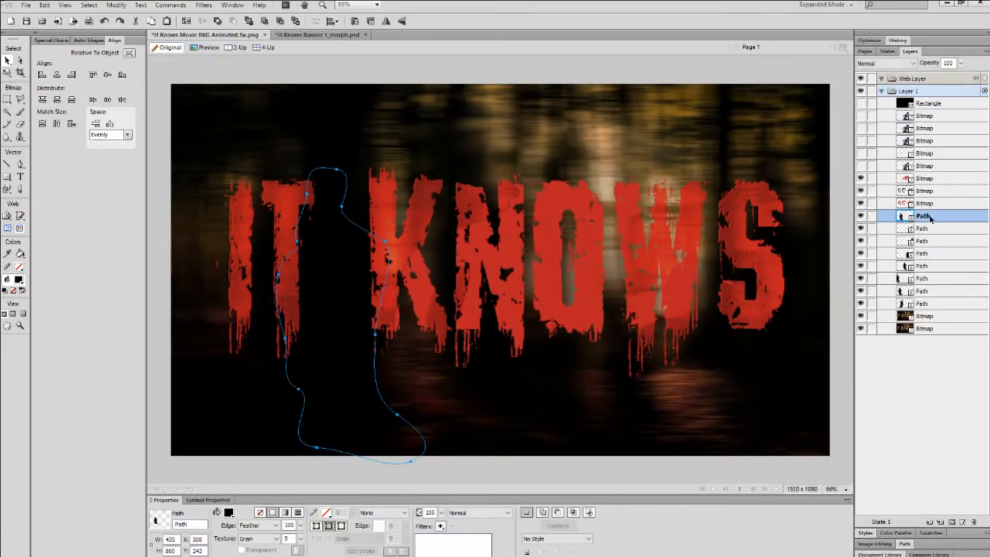
key("ctrl+v")
left_click_drag(355, 118, 363, 140)
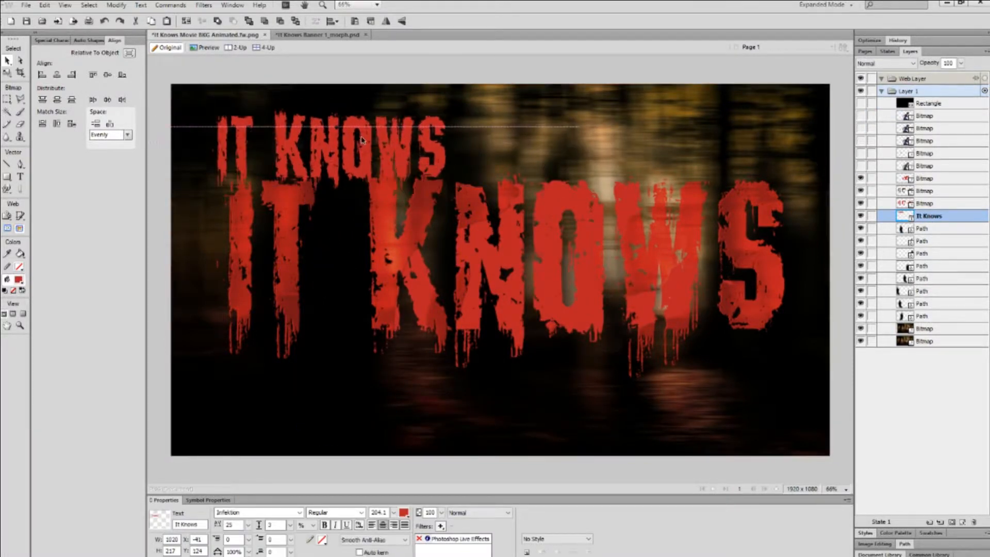
Try scaling up the pasted title, then cancel the oversized transform.
key("ctrl+t")
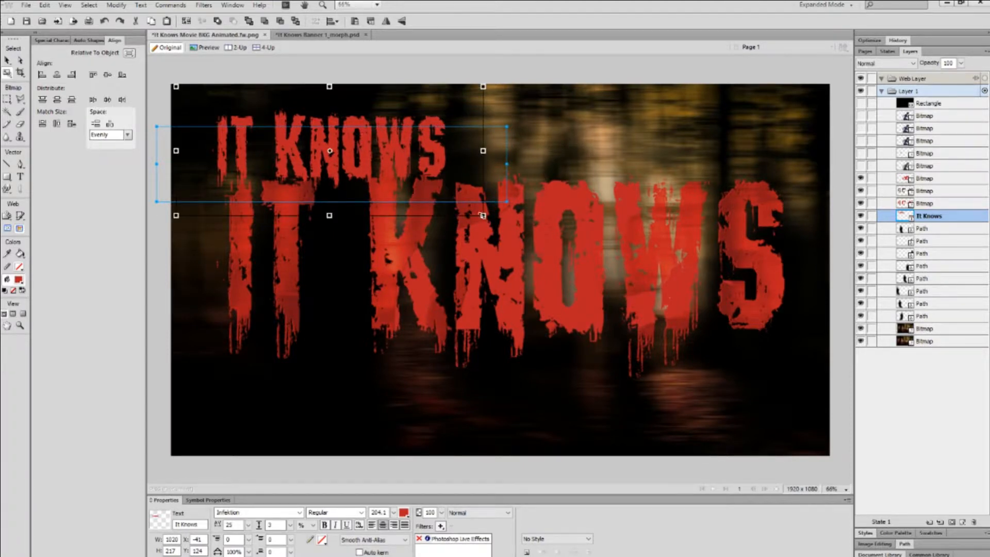
left_click_drag(482, 215, 571, 418)
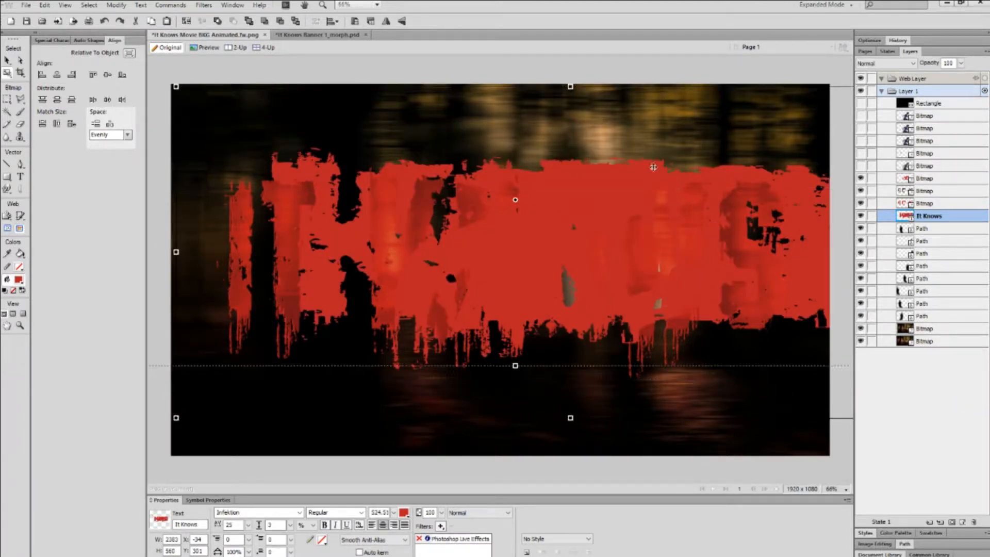
left_click_drag(654, 167, 627, 163)
key("Escape")
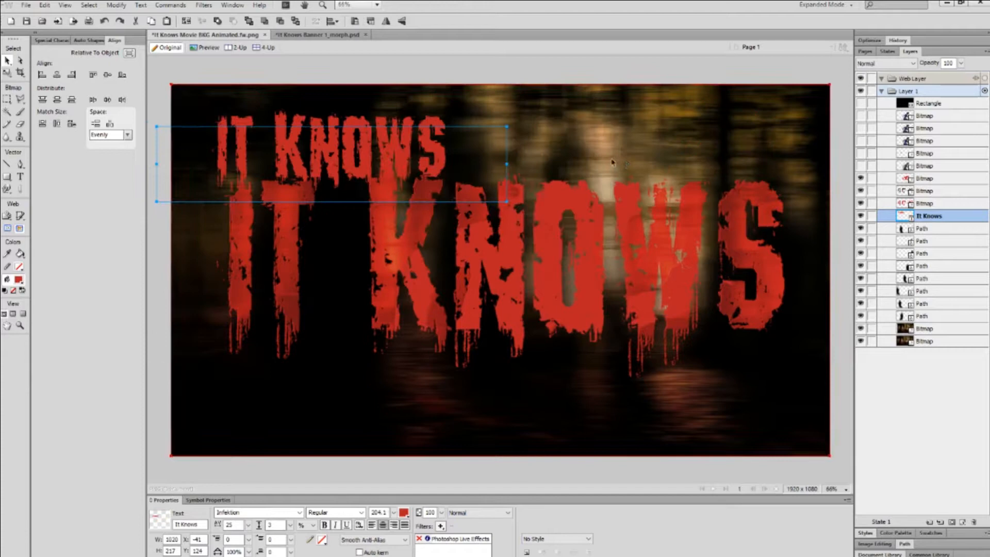
Remove the small title's Photoshop Live Effects, convert it to paths, and move it onto the large title.
right_click(400, 149)
left_click(383, 140)
left_click(454, 539)
left_click(451, 527)
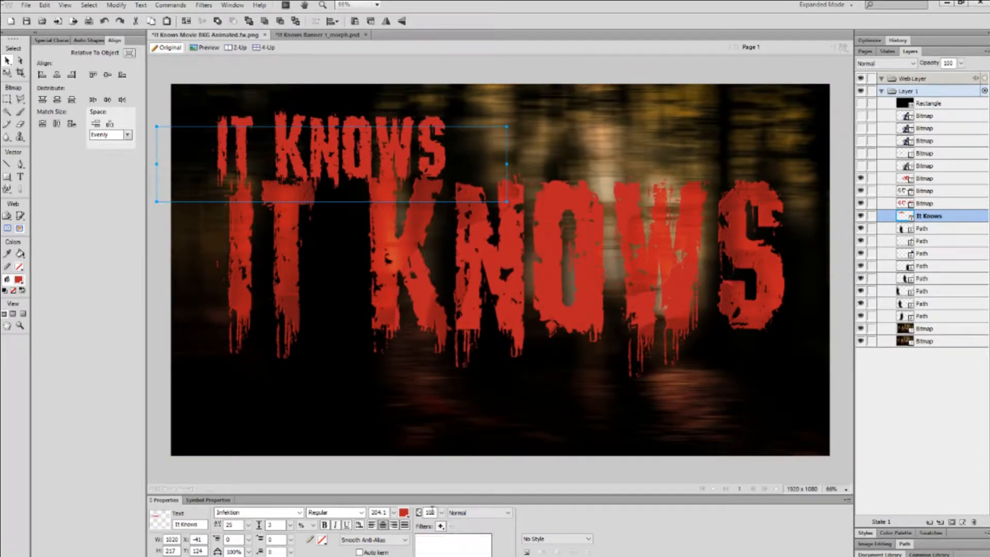
right_click(356, 147)
left_click(386, 282)
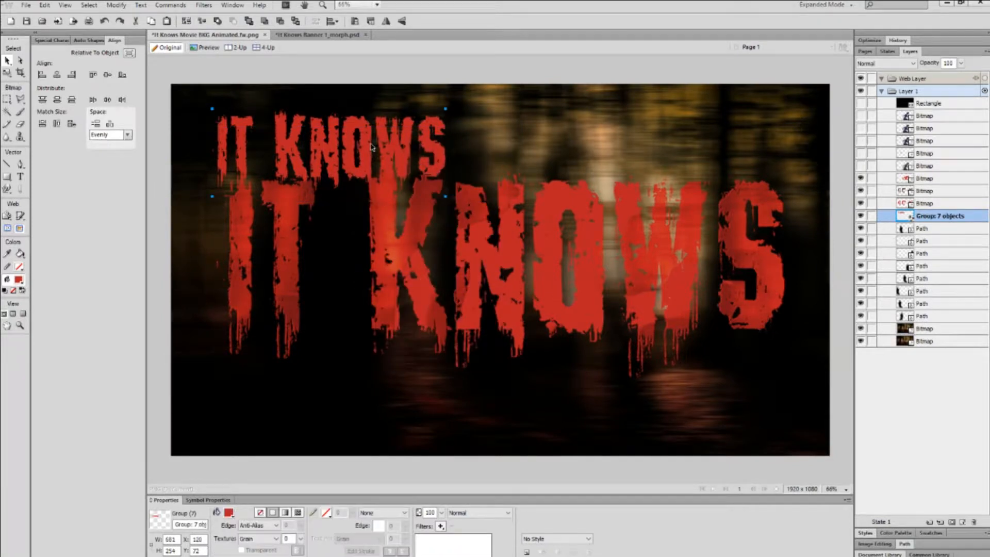
left_click_drag(371, 147, 376, 212)
Scale the 7-object title group to 1660×619 across the banner and nudge it up and right.
key("q")
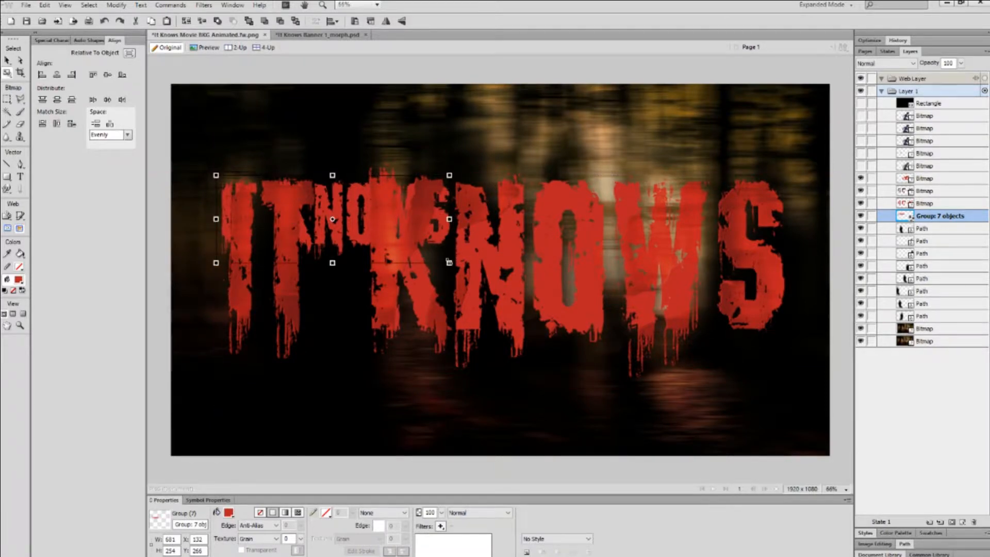
left_click_drag(449, 262, 786, 388)
key("v")
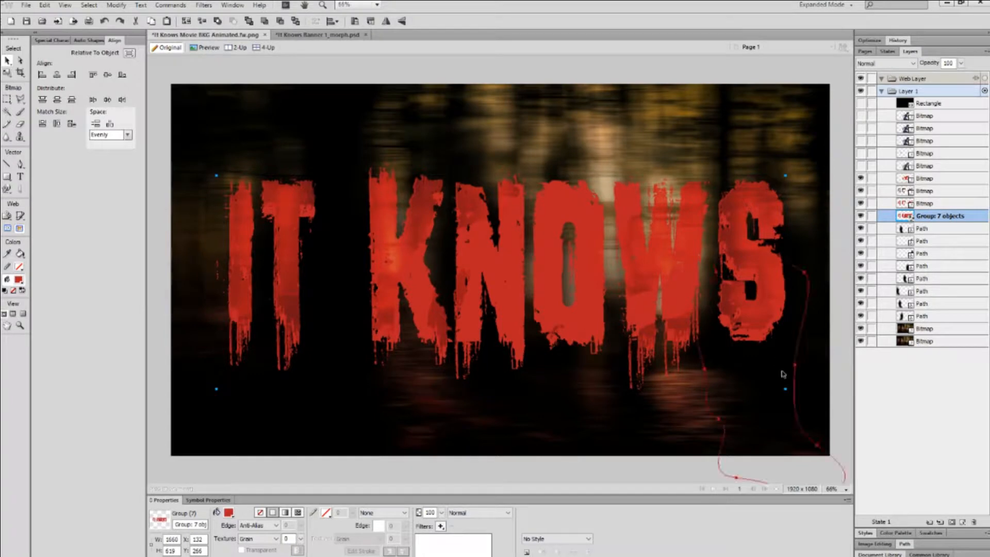
key("shift+Up")
key("shift+Up")
key("shift+Up")
key("Up")
key("Up")
key("Up")
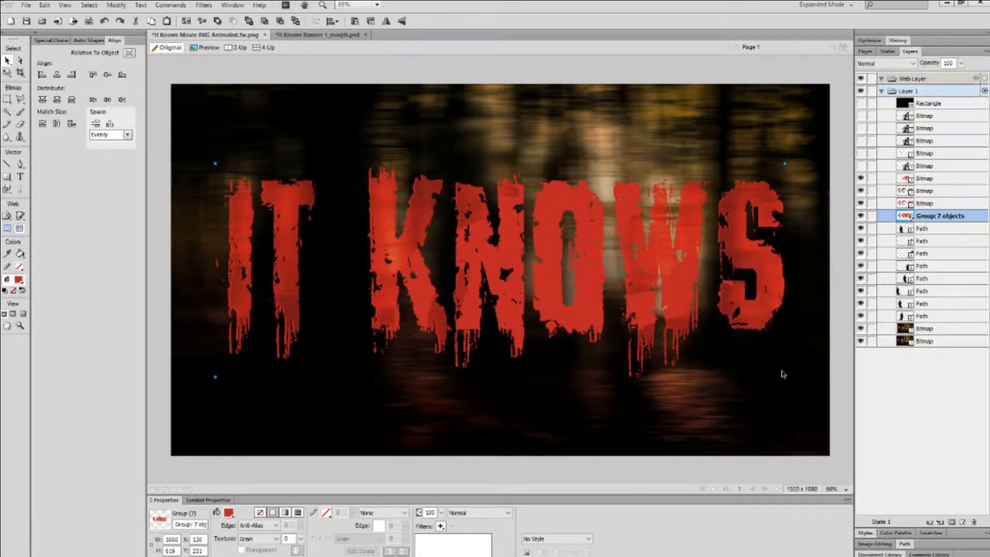
key("Right")
scroll(552, 323, "up", 4)
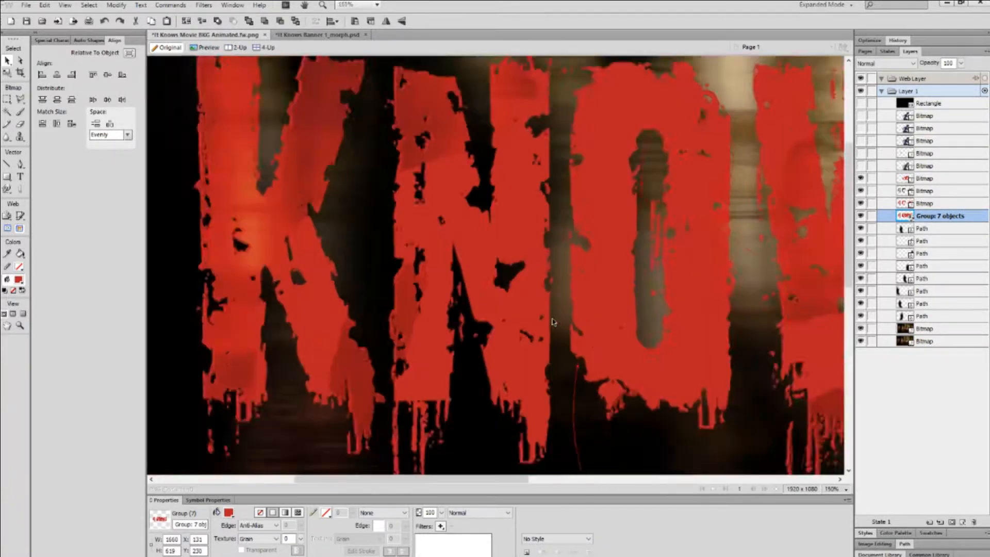
scroll(552, 323, "down", 1)
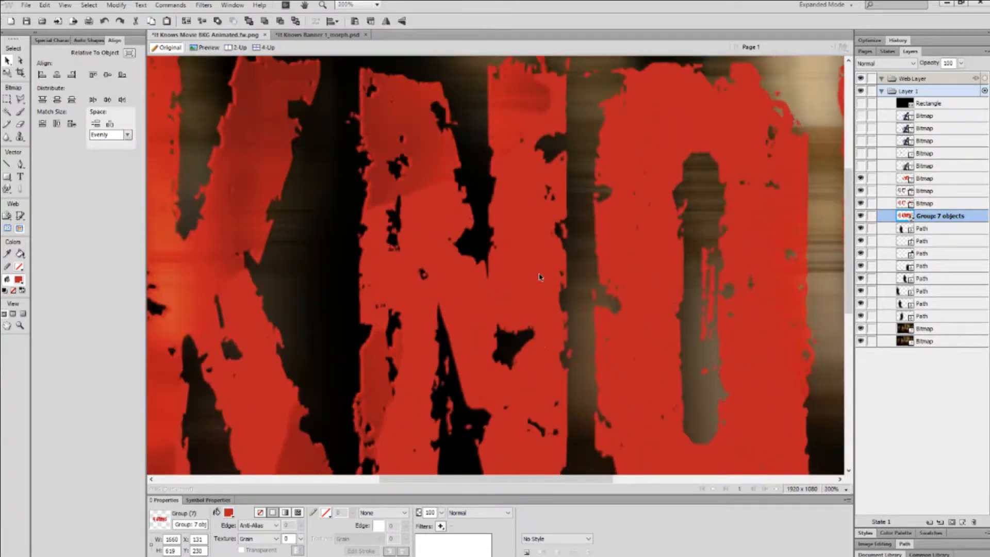
left_click(862, 216)
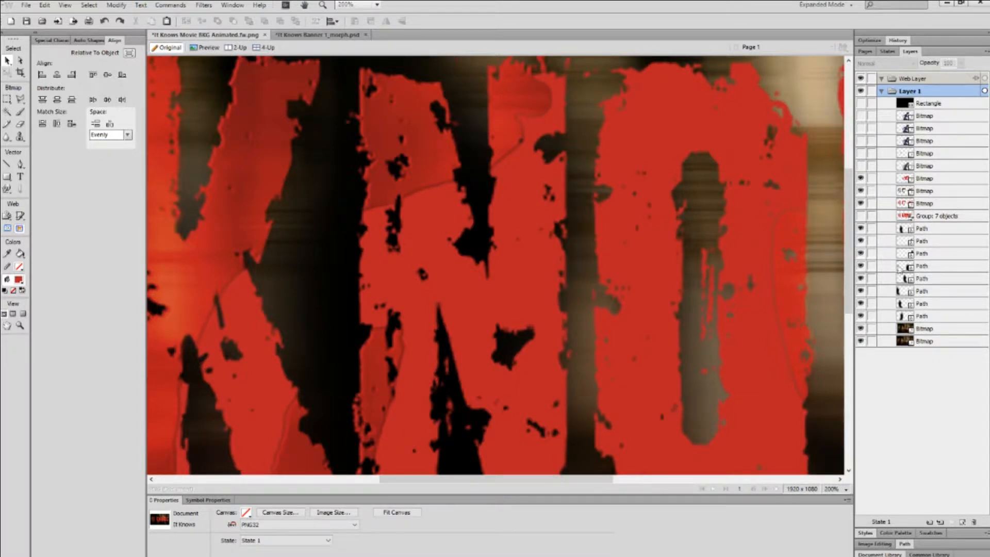
left_click(861, 217)
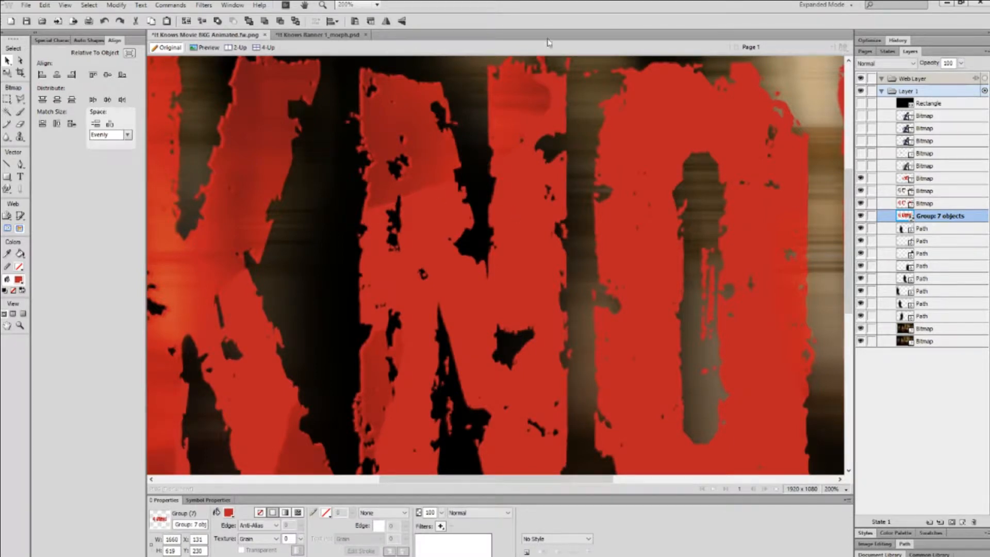
key("ctrl+minus")
key("ctrl+minus")
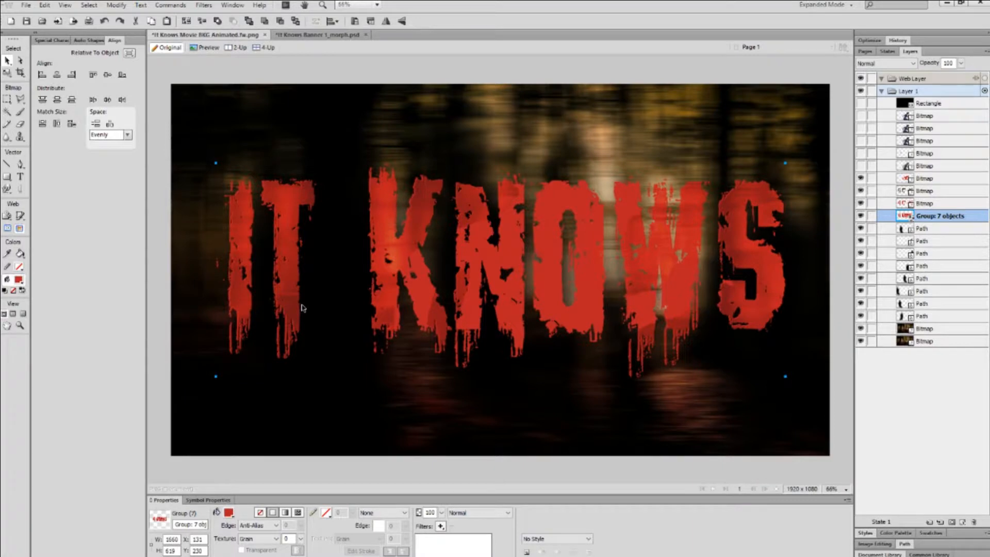
Select the title group again and change its width to 1657 px.
key("Right")
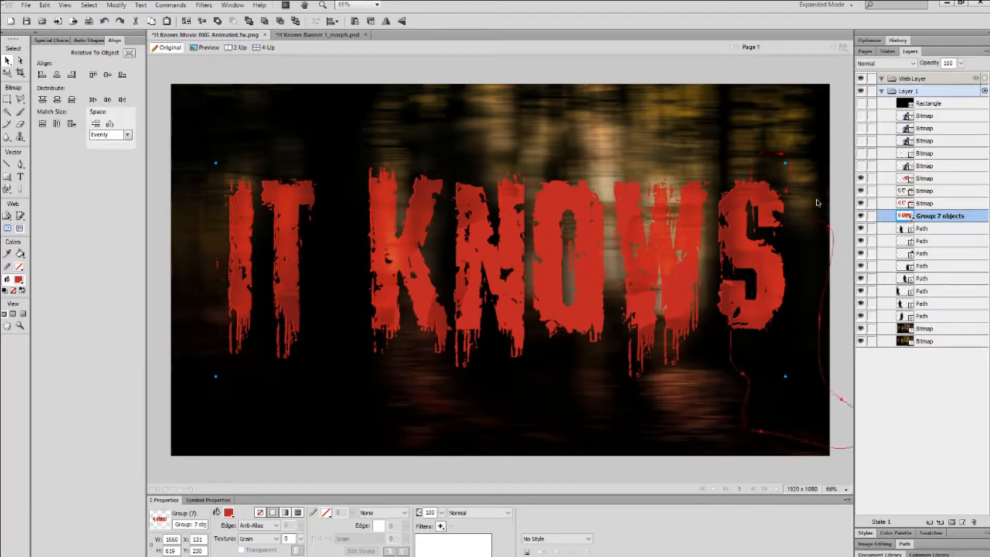
key("Left")
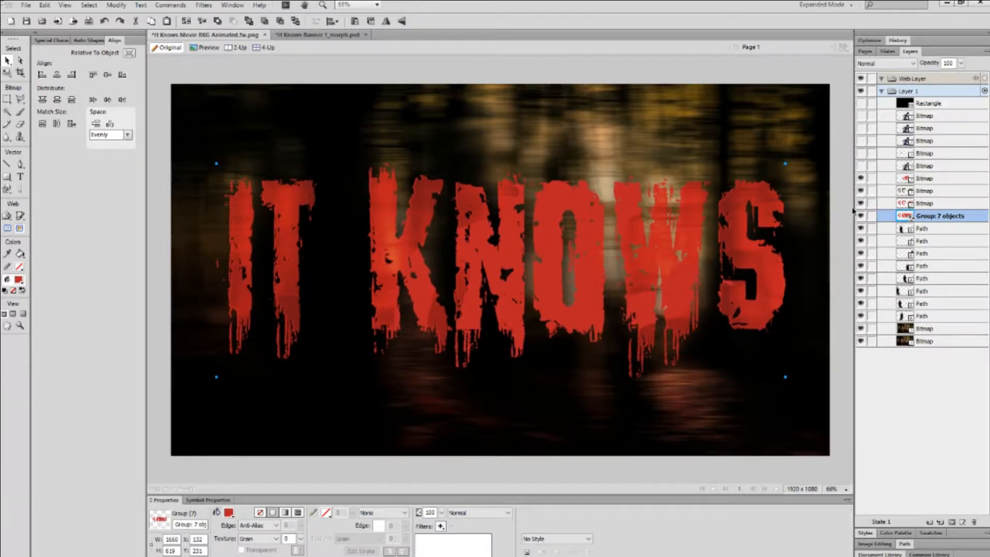
left_click(927, 204)
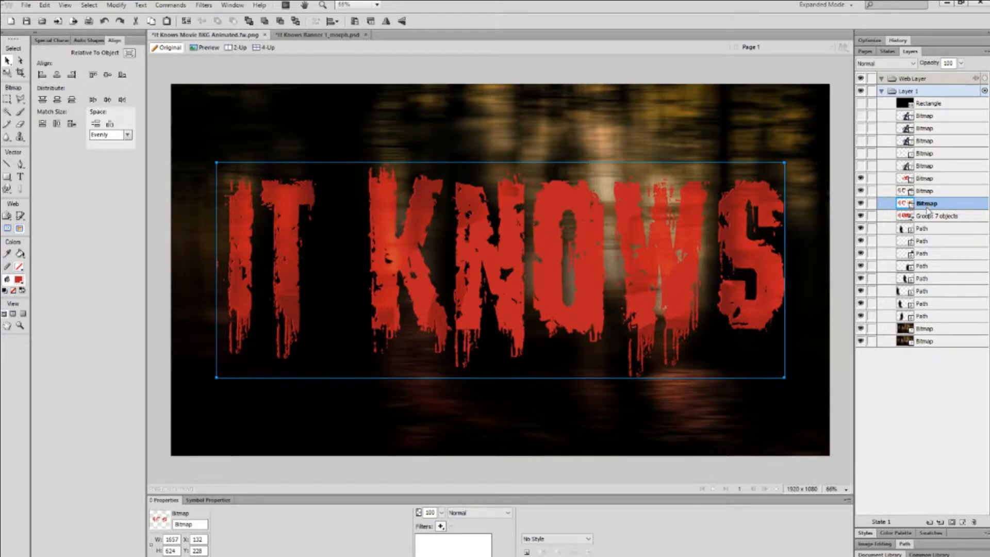
left_click(928, 215)
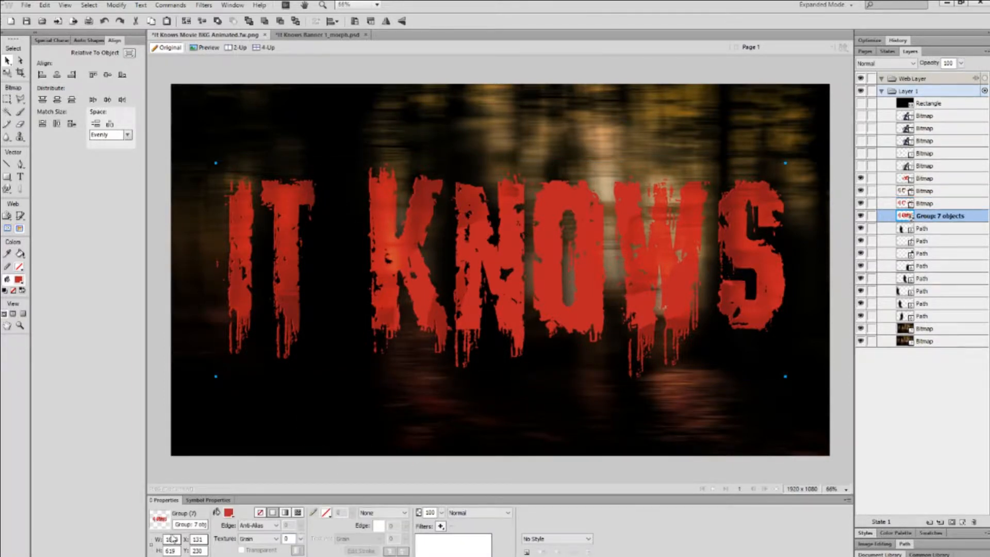
left_click_drag(169, 539, 196, 540)
type("57")
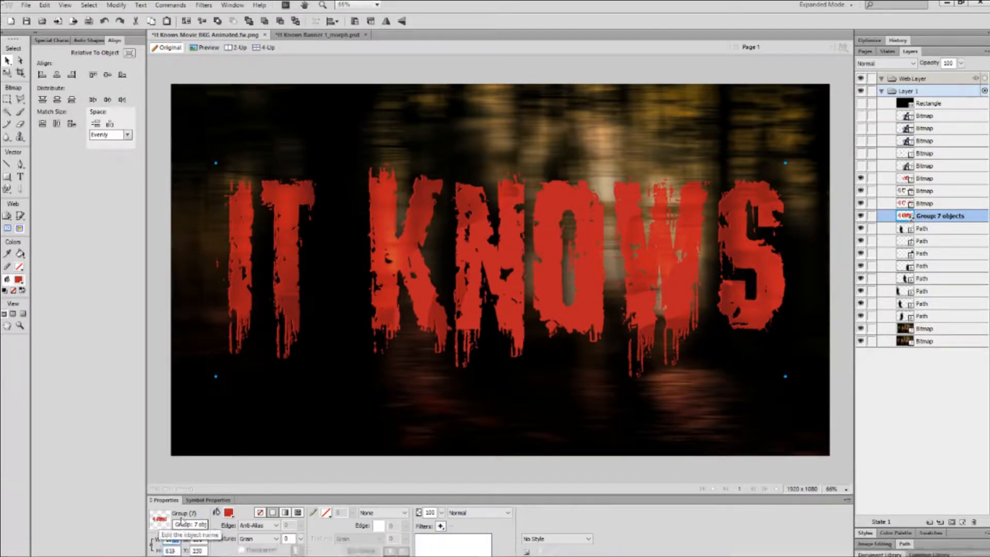
key("Return")
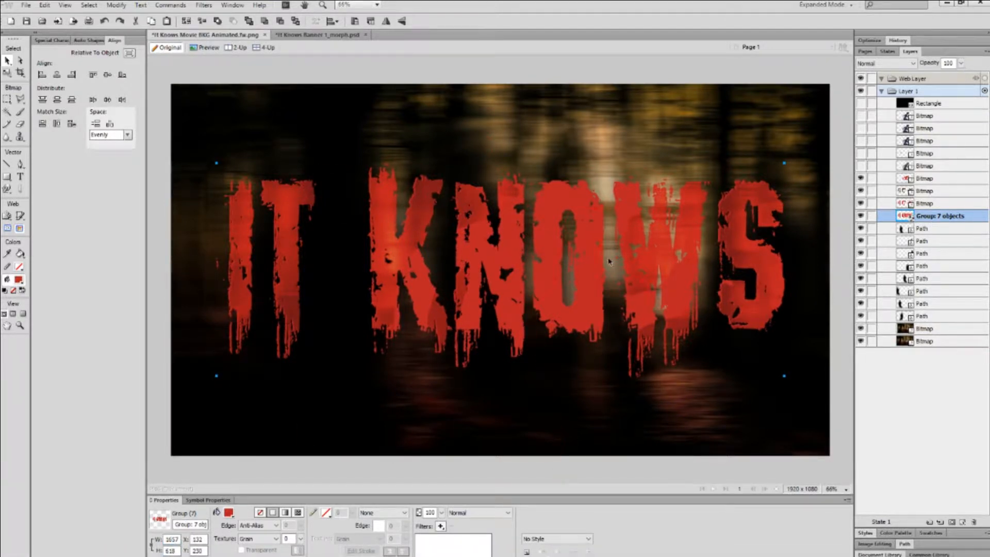
Nudge the title to X 132, Y 230, fit the poster, and reveal the five hidden image layers.
scroll(371, 246, "up", 3)
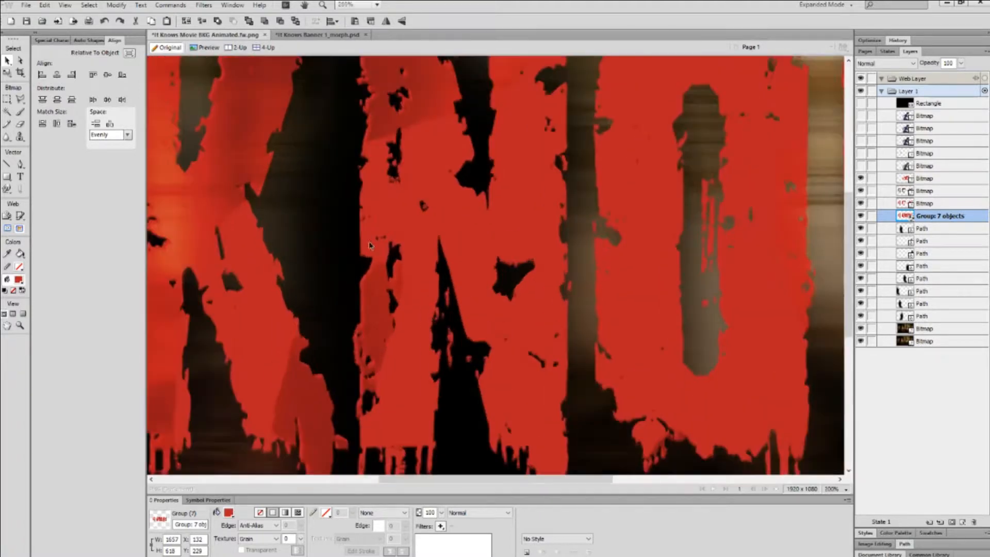
scroll(397, 276, "up", 3)
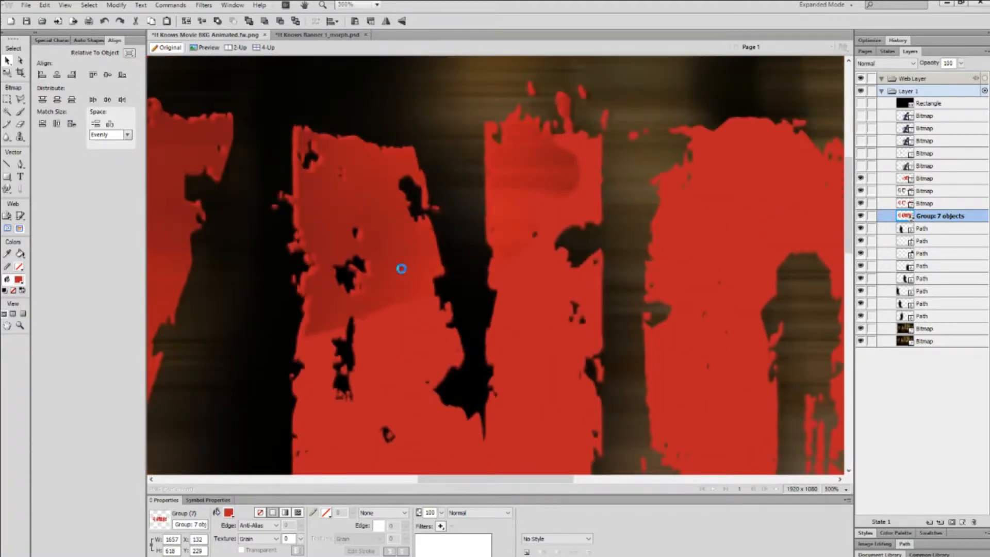
key("Right")
key("Down")
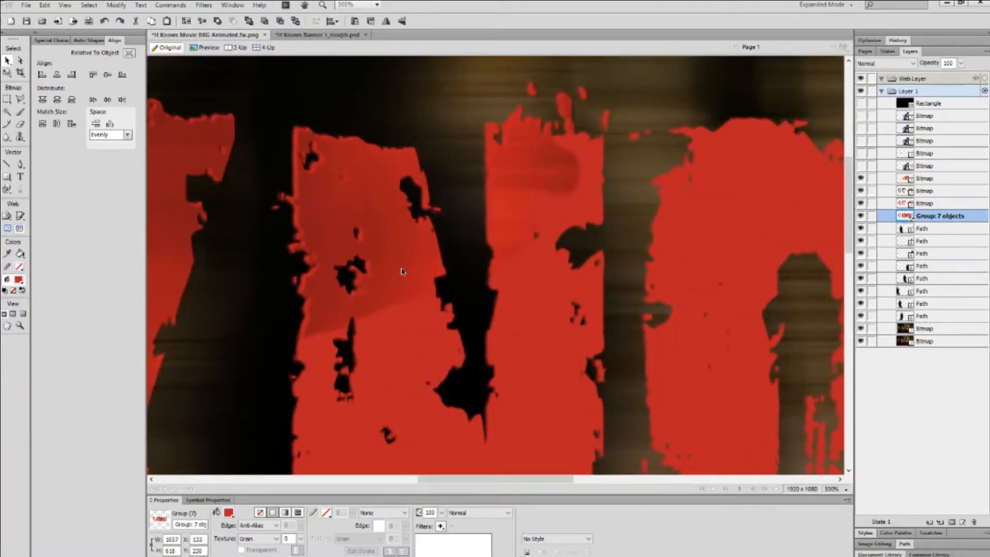
key("Left")
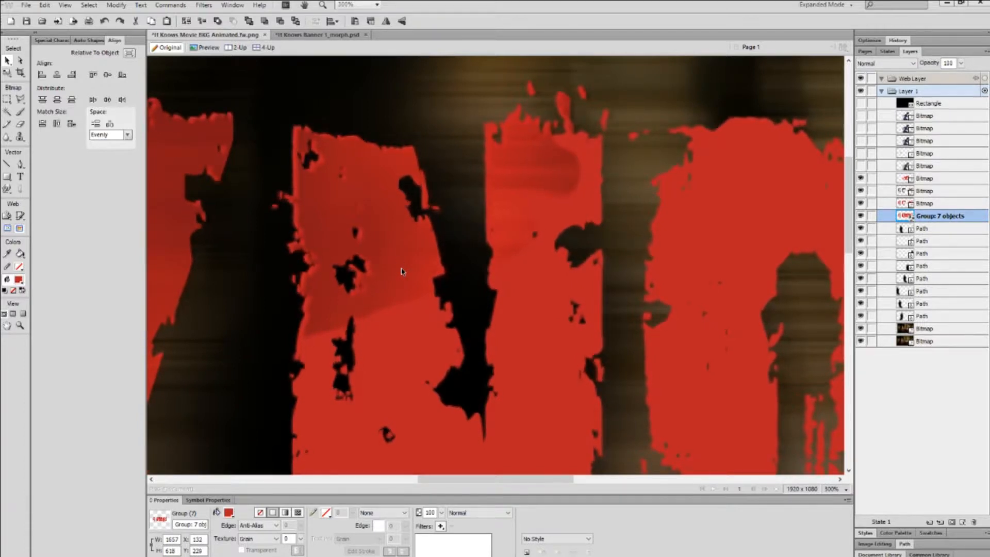
key("ctrl+0")
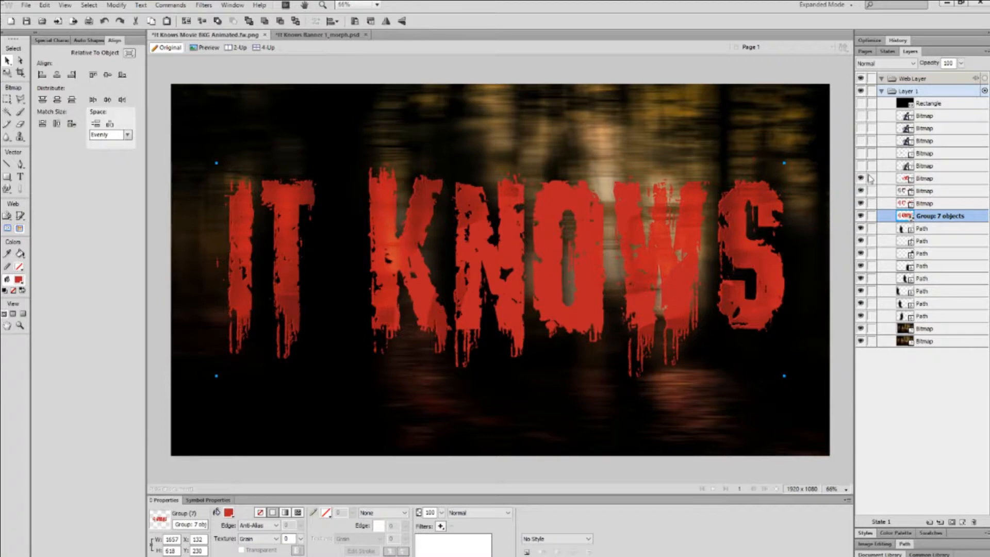
left_click_drag(861, 166, 860, 103)
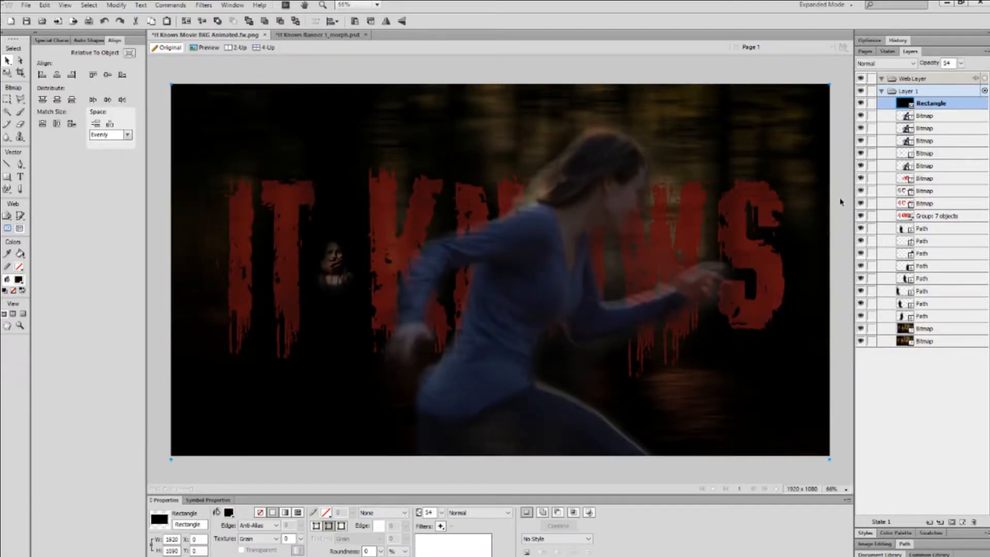
Toggle the dark Rectangle overlay off and on twice to compare the poster's brightness.
left_click(862, 104)
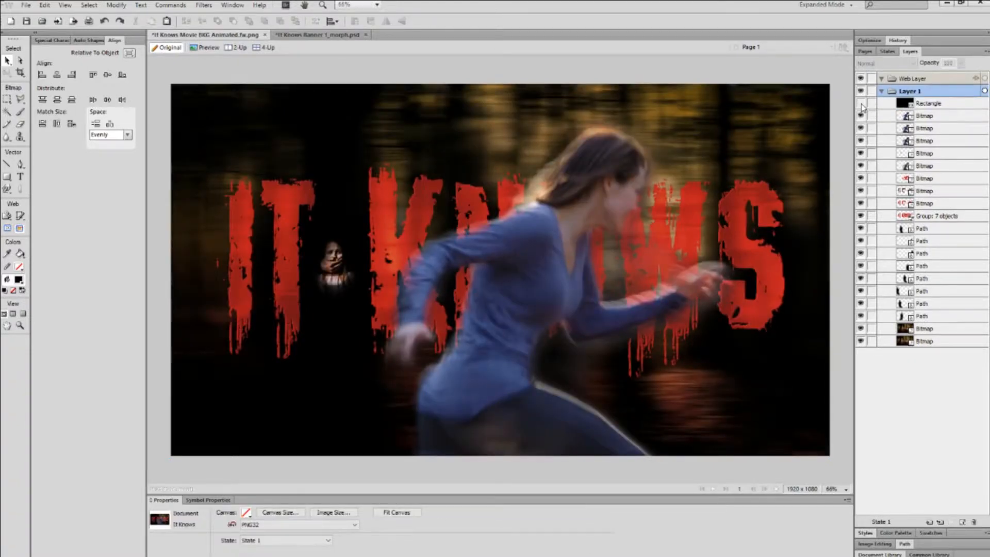
left_click(862, 104)
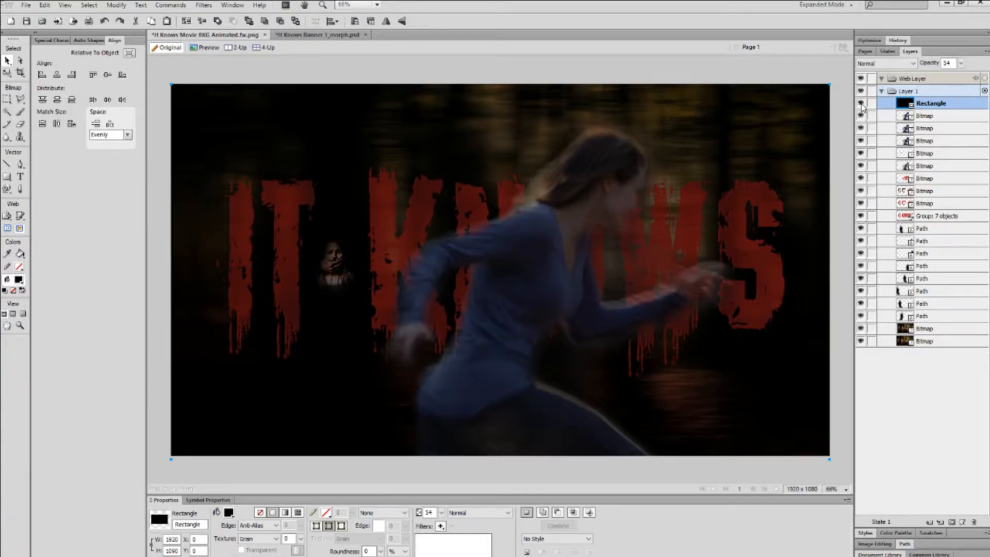
left_click(861, 104)
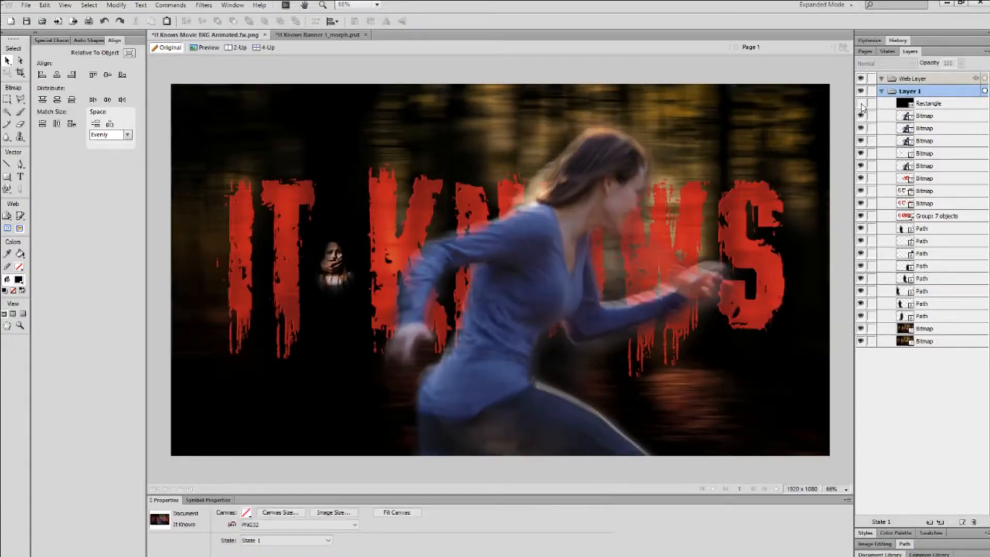
left_click(862, 105)
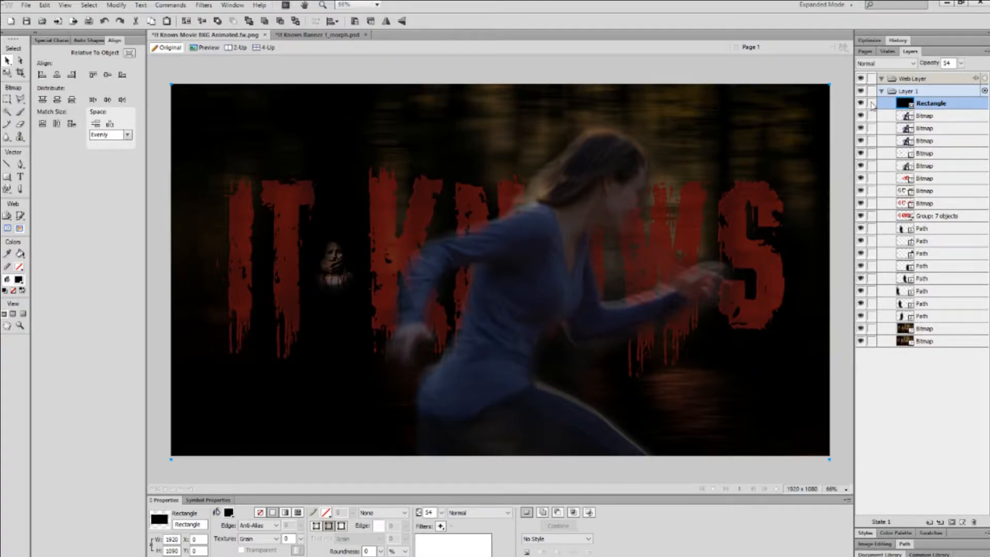
Lock the four Bitmap layers below the overlay and hide the dark Rectangle overlay.
left_click_drag(873, 116, 877, 153)
left_click(861, 103)
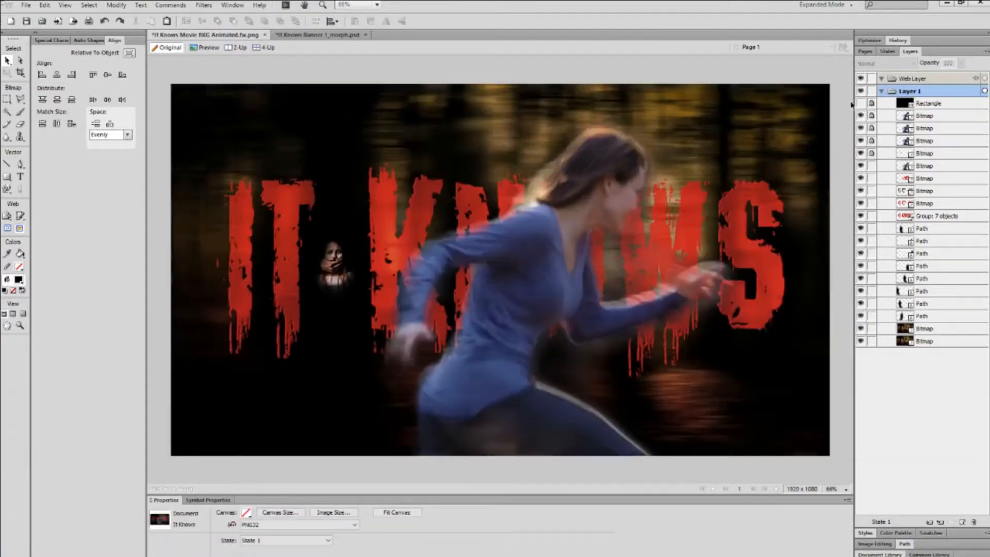
key("ctrl+1")
key("ctrl+minus")
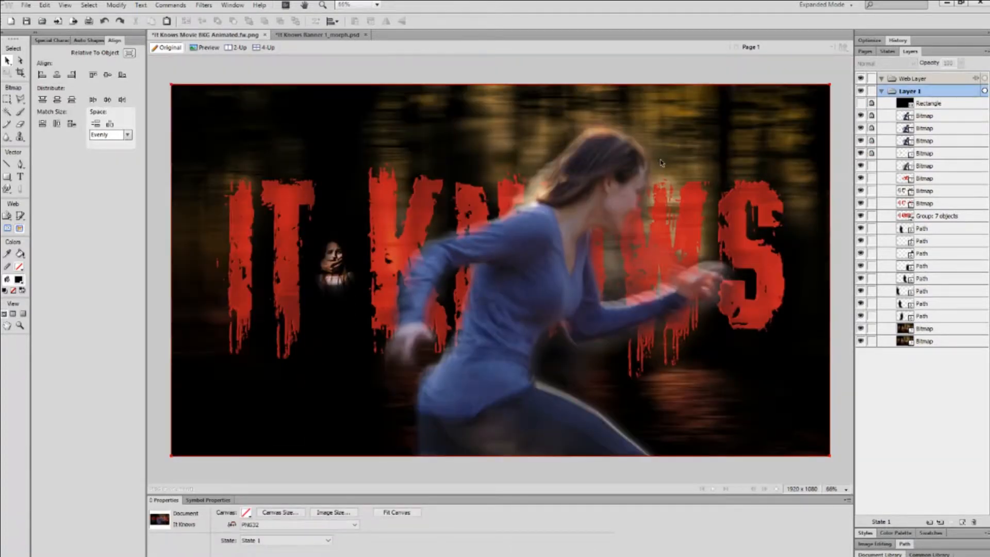
Nudge the running woman image up-left and start Ctrl-selecting the figure outline paths.
left_click(931, 166)
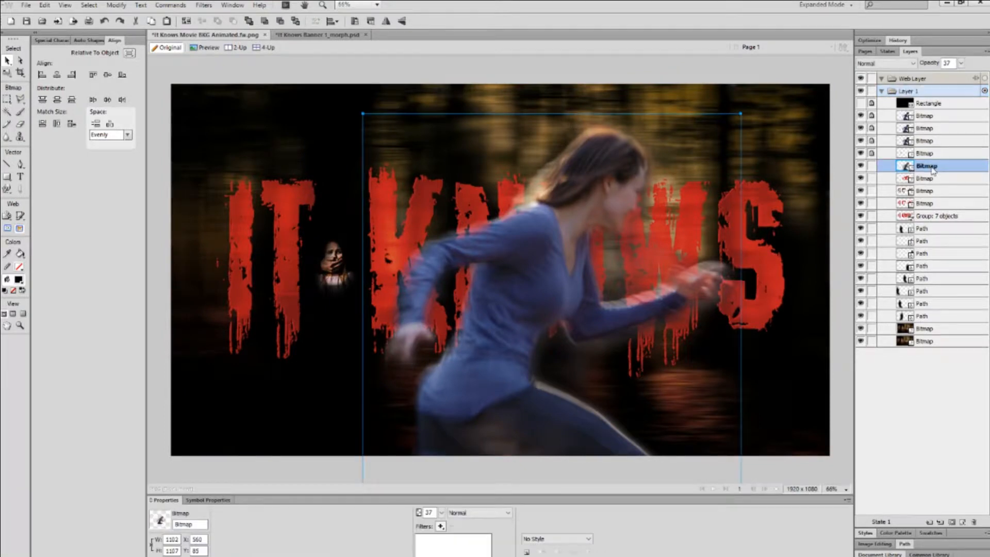
mouse_move(568, 228)
left_mouse_down()
mouse_move(585, 186)
mouse_move(572, 217)
left_mouse_up()
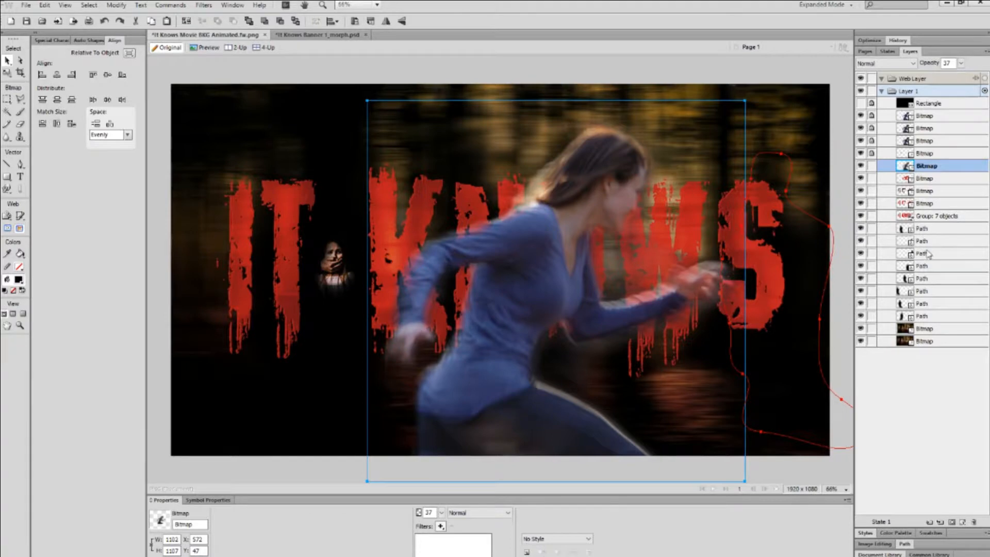
left_click(924, 266, "ctrl")
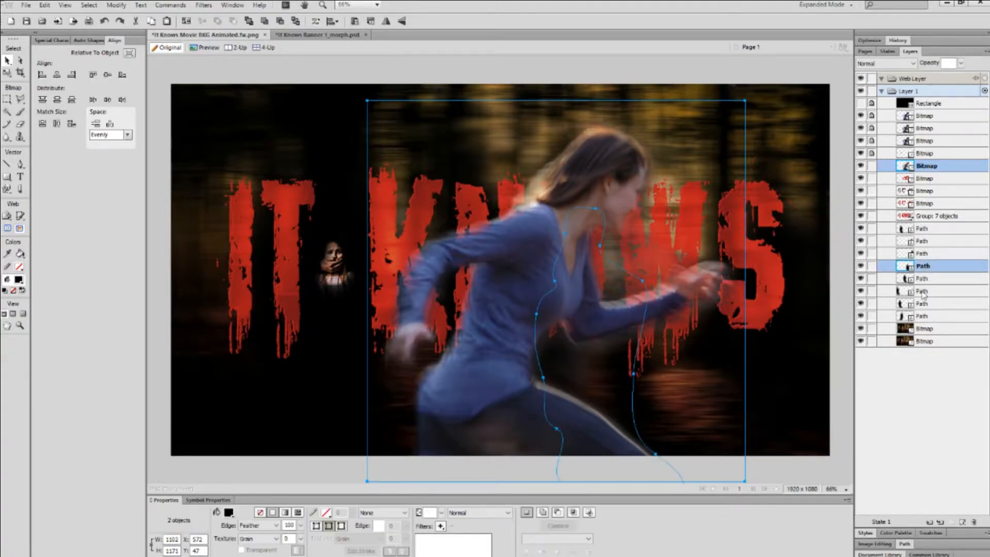
left_click(924, 304, "ctrl")
left_click(929, 243, "ctrl")
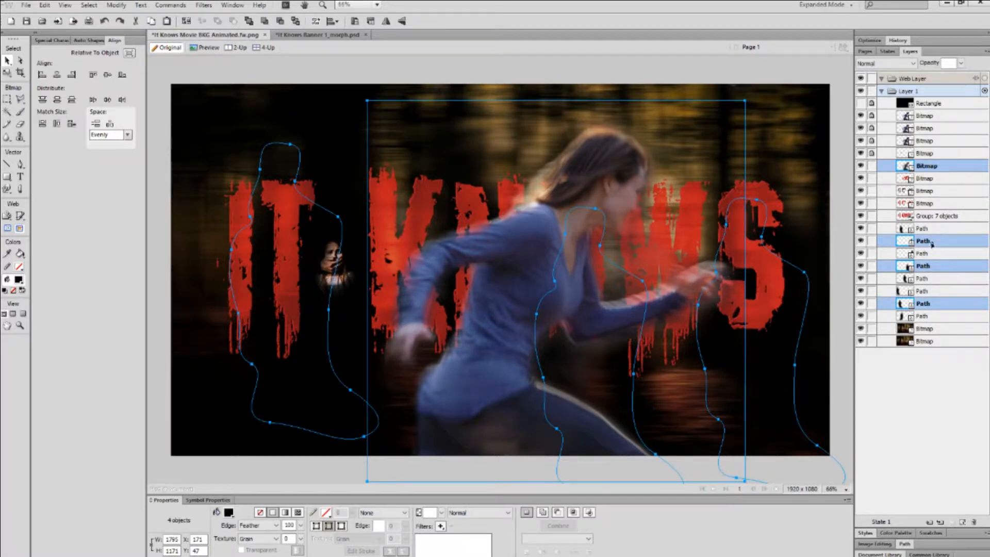
left_click(935, 241, "ctrl")
left_click(934, 279, "ctrl")
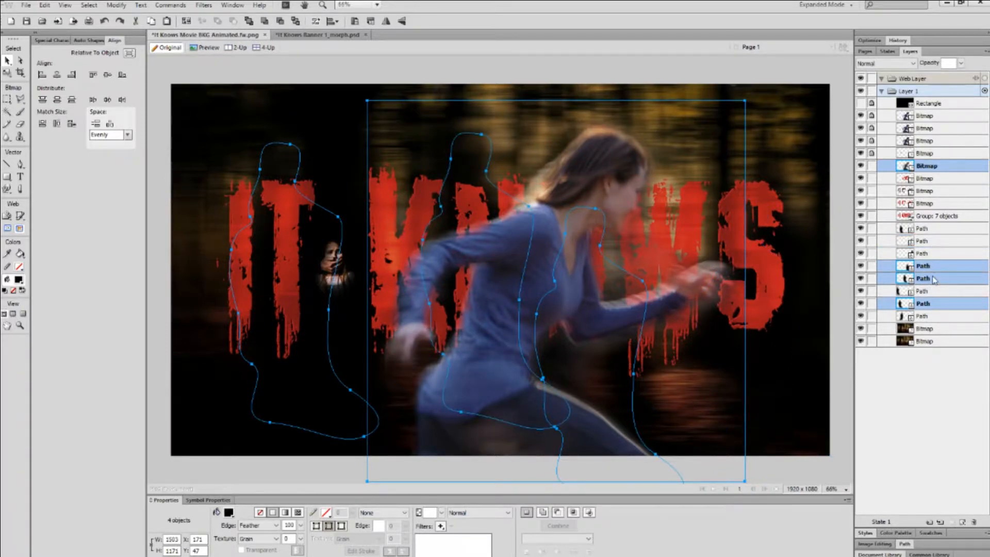
left_click(935, 266, "ctrl")
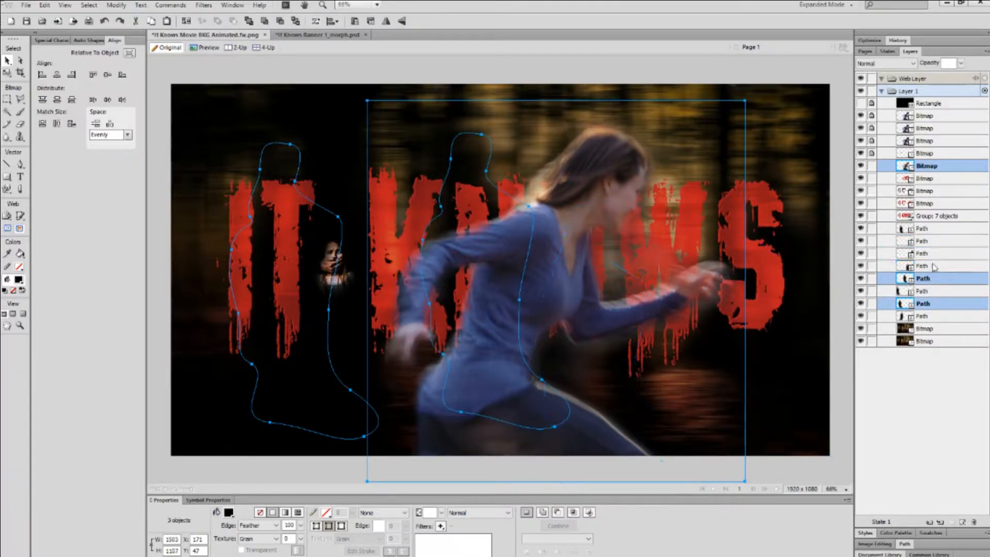
Settle on the three figure outline paths and lock every other layer.
left_click(934, 292, "ctrl")
left_click(935, 292, "ctrl")
left_click(935, 317, "ctrl")
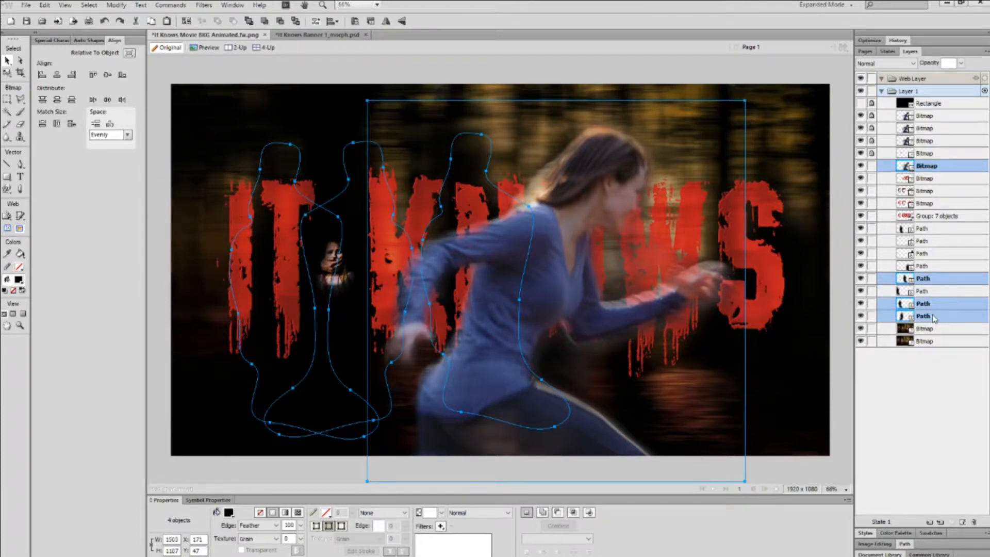
left_click(935, 317, "ctrl")
left_click(930, 254, "ctrl")
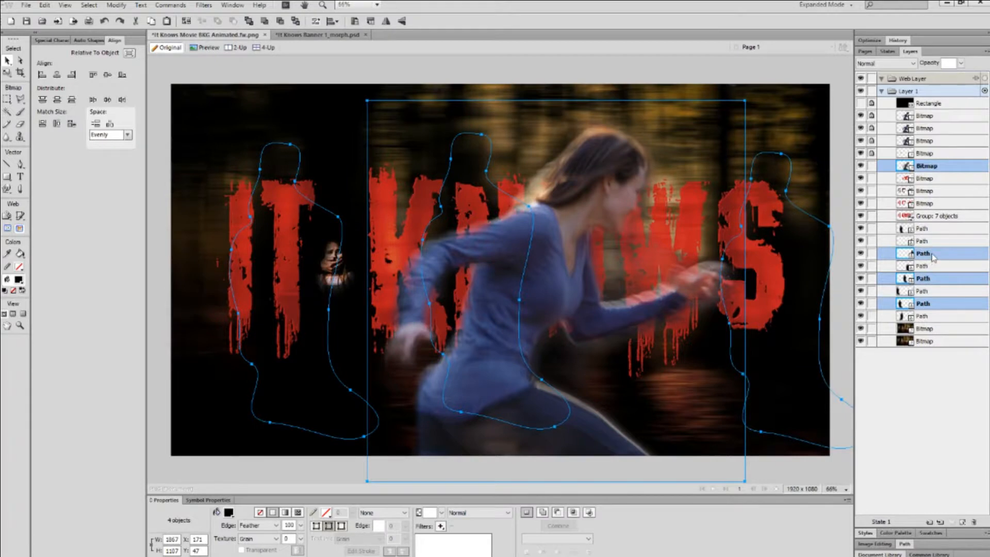
left_click(933, 230, "ctrl")
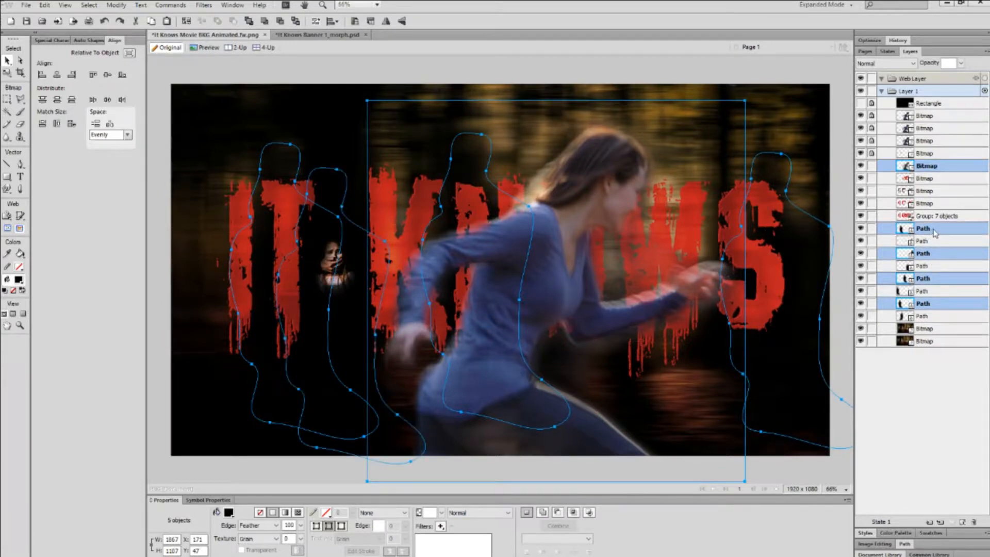
left_click(935, 233, "ctrl")
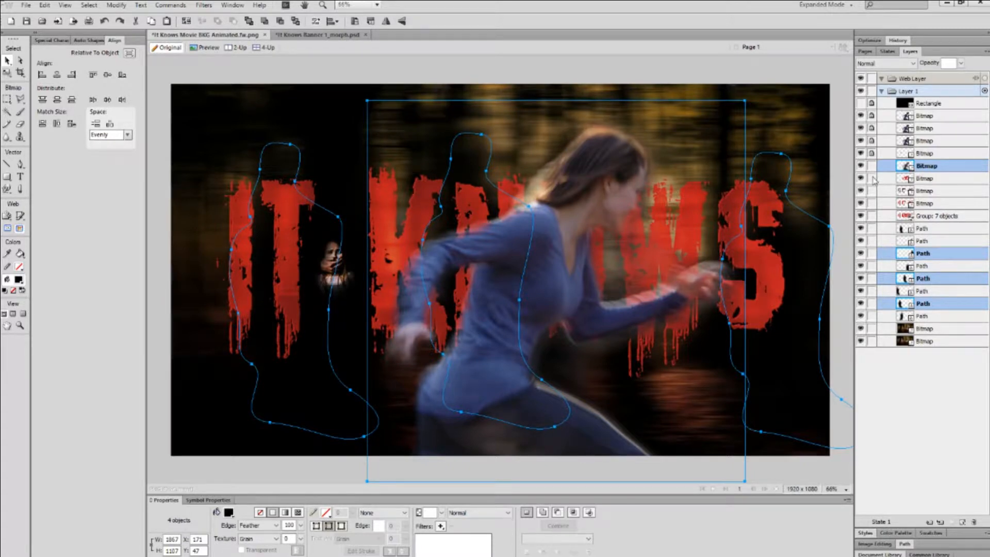
left_click(940, 242, "ctrl")
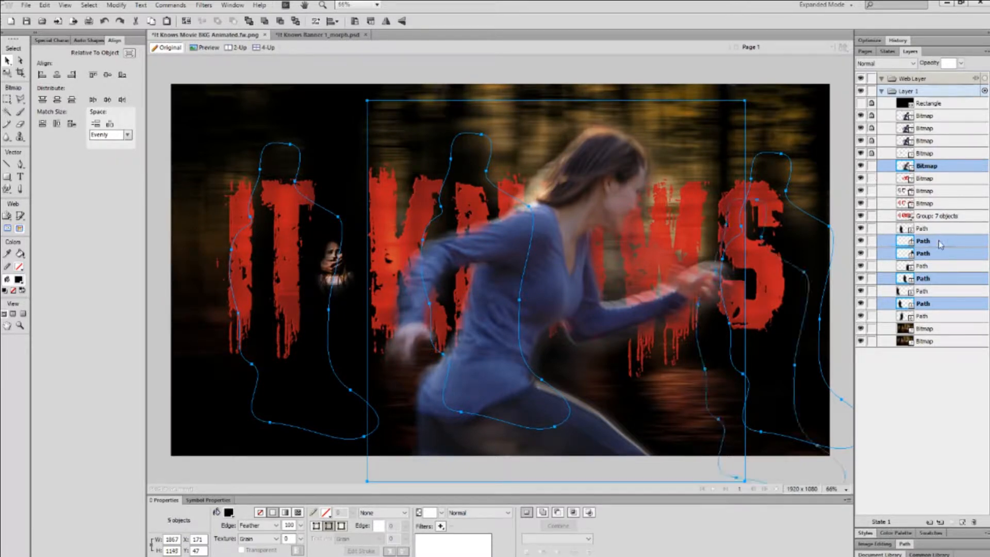
left_click(939, 241, "ctrl")
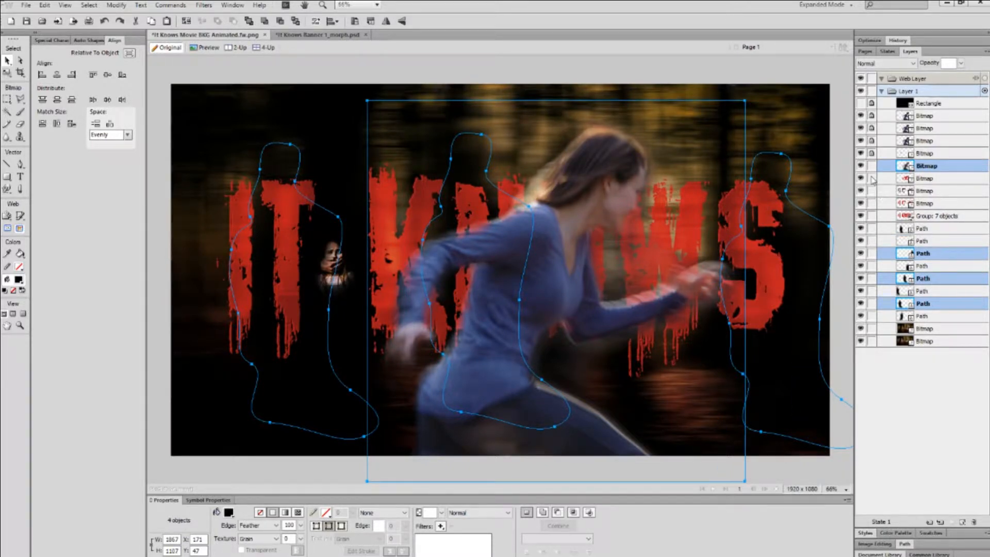
left_click_drag(873, 179, 875, 344)
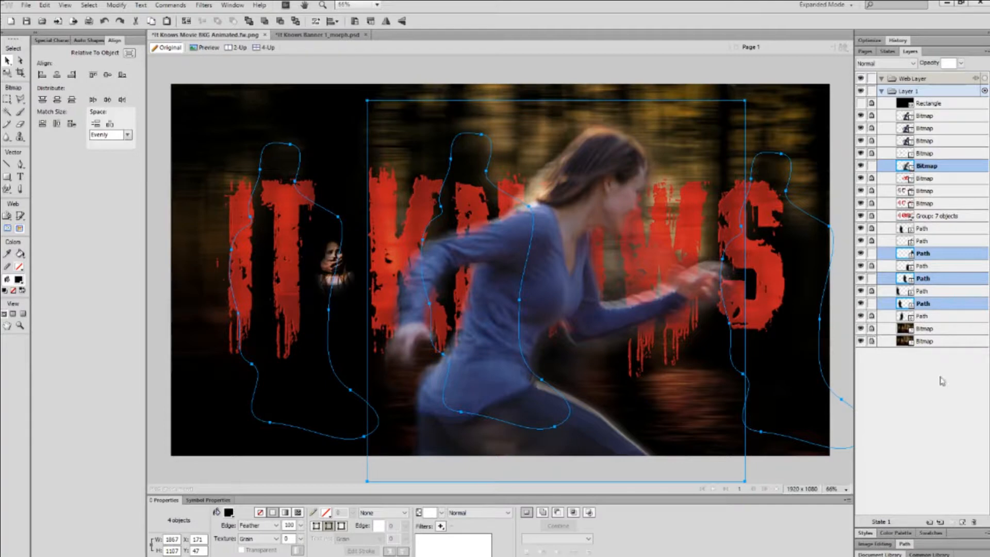
left_click(772, 262)
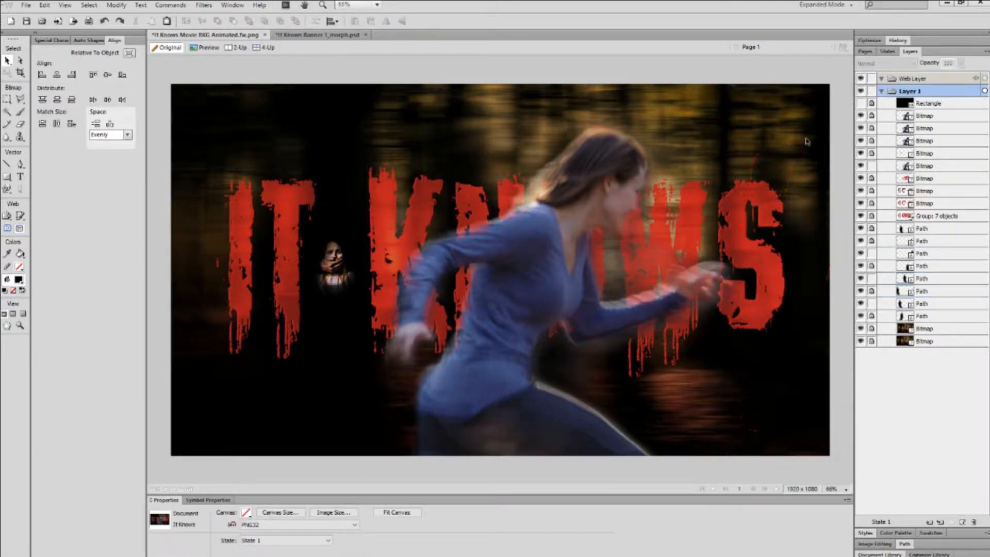
Select all four unlocked objects with Ctrl+A, nudge them slightly upward, then deselect.
key("ctrl+a")
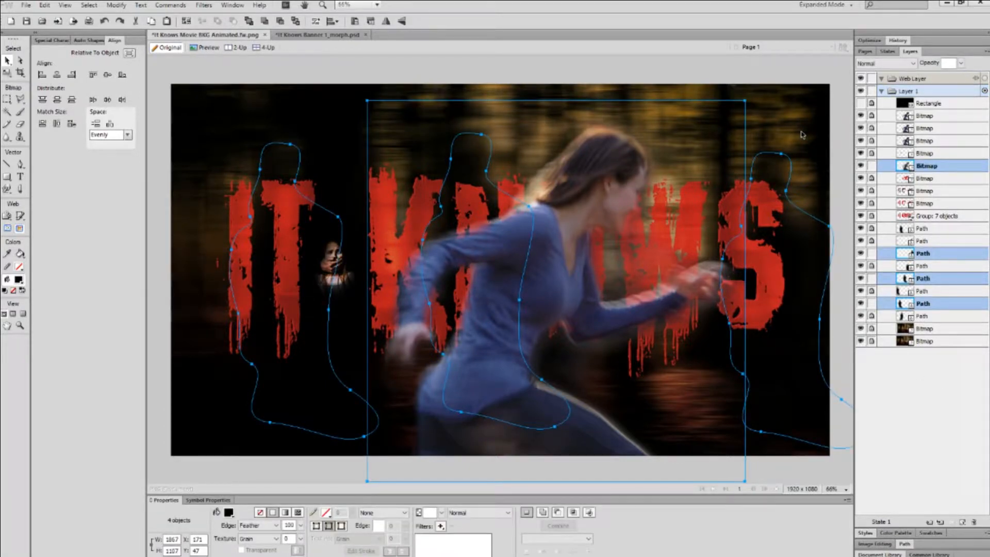
mouse_move(556, 263)
left_mouse_down()
mouse_move(546, 247)
mouse_move(555, 255)
left_mouse_up()
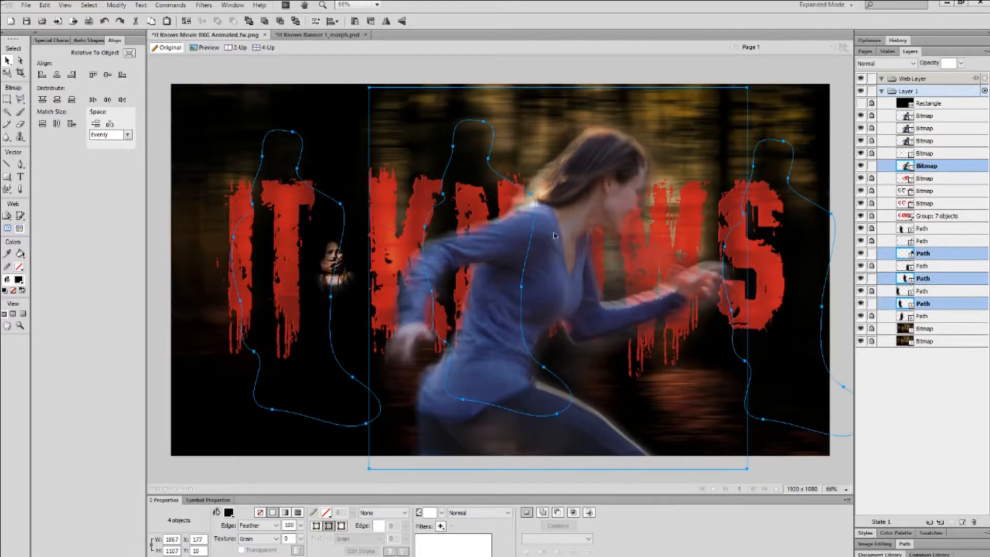
left_click(615, 80)
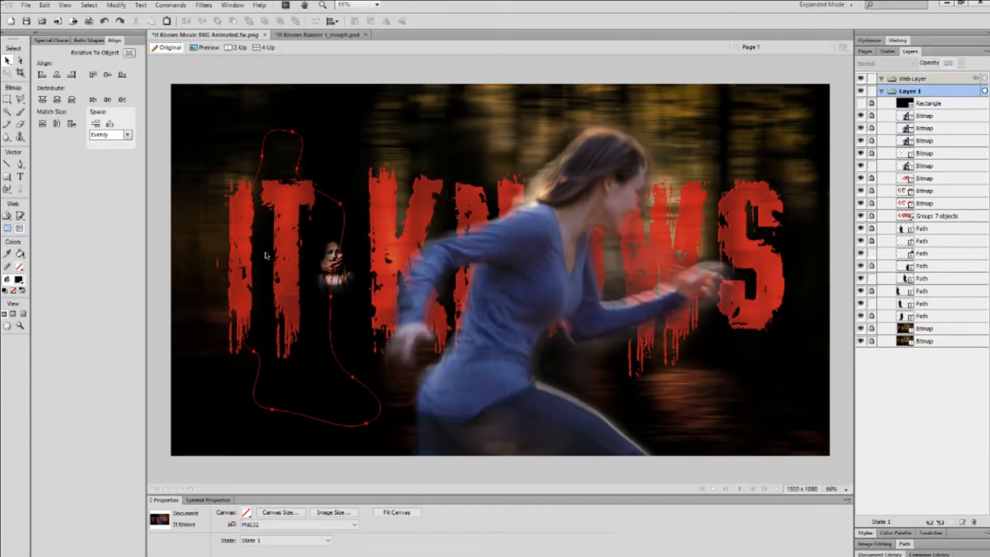
left_click(89, 5)
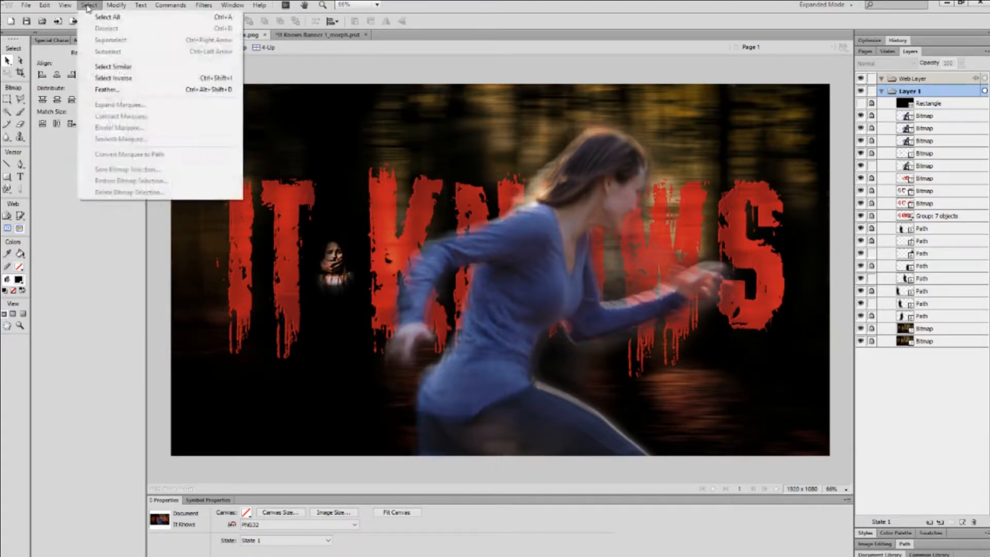
Turn off Slice Guides, Slice Overlay and Edges in the View menu.
mouse_move(59, 10)
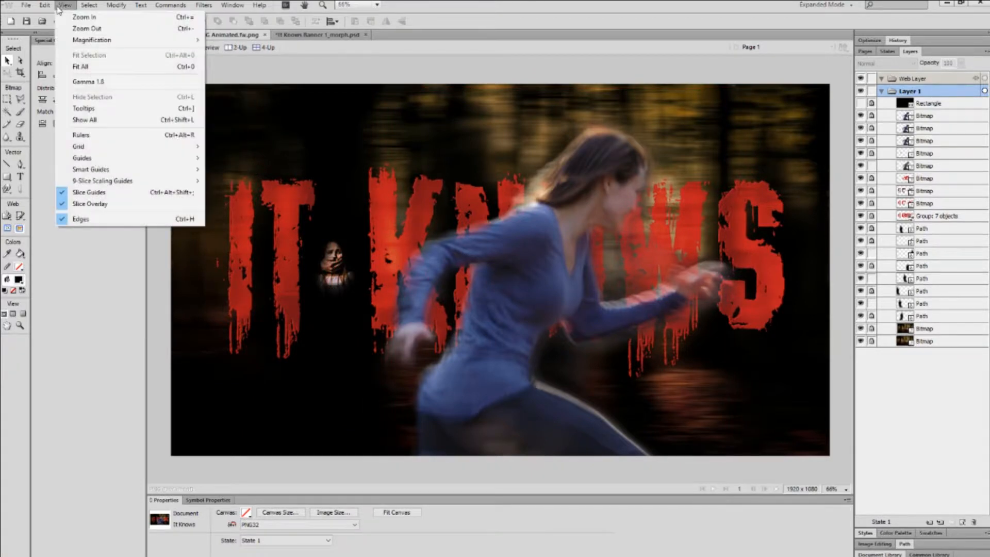
left_click(100, 196)
left_click(65, 5)
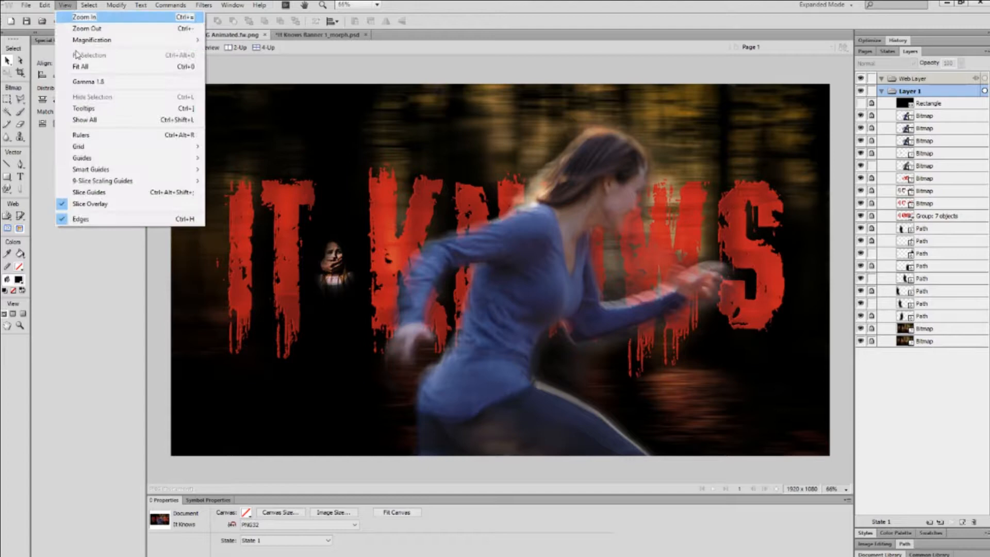
left_click(93, 207)
left_click(89, 6)
left_click(90, 221)
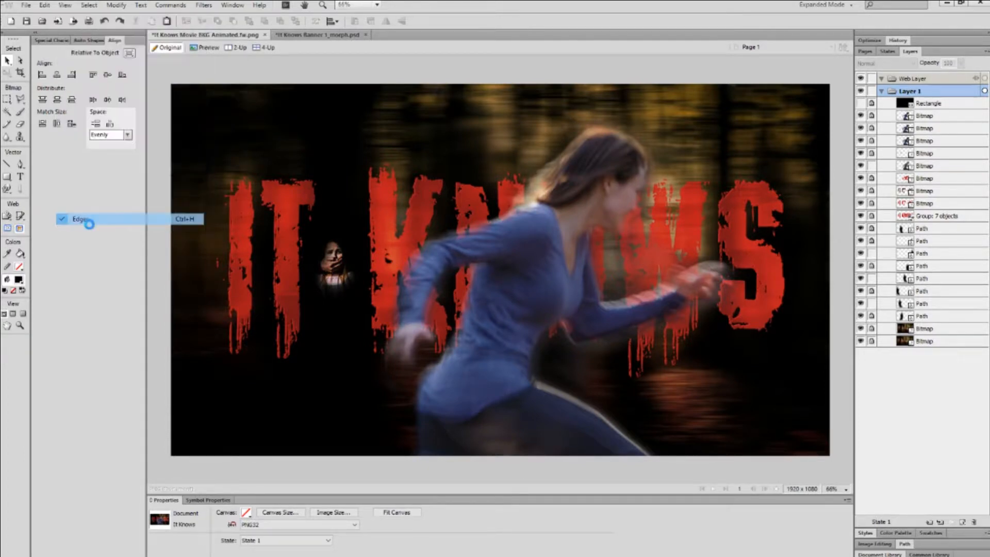
Turn off both showing and snapping to Smart Guides.
left_click(65, 6)
mouse_move(133, 173)
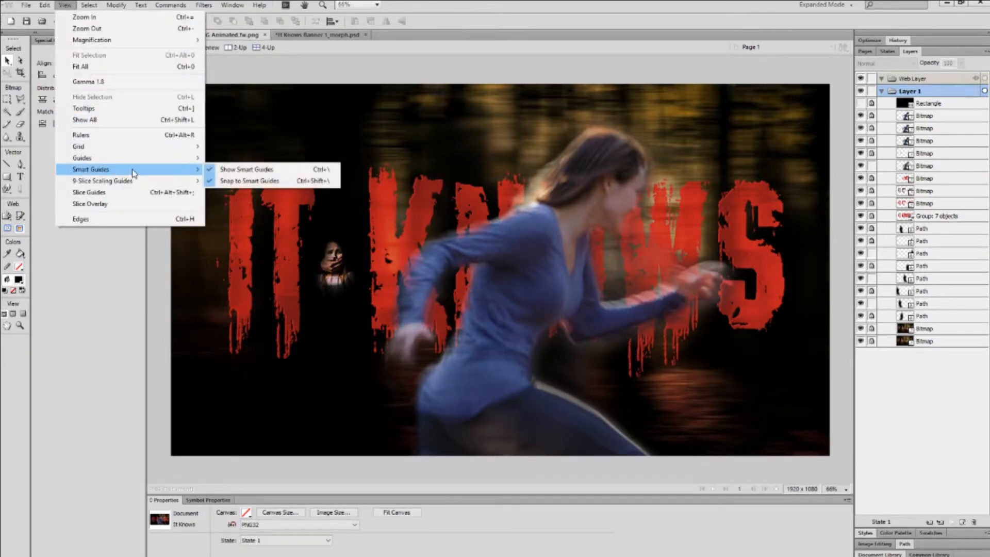
left_click(239, 171)
left_click(87, 5)
mouse_move(67, 6)
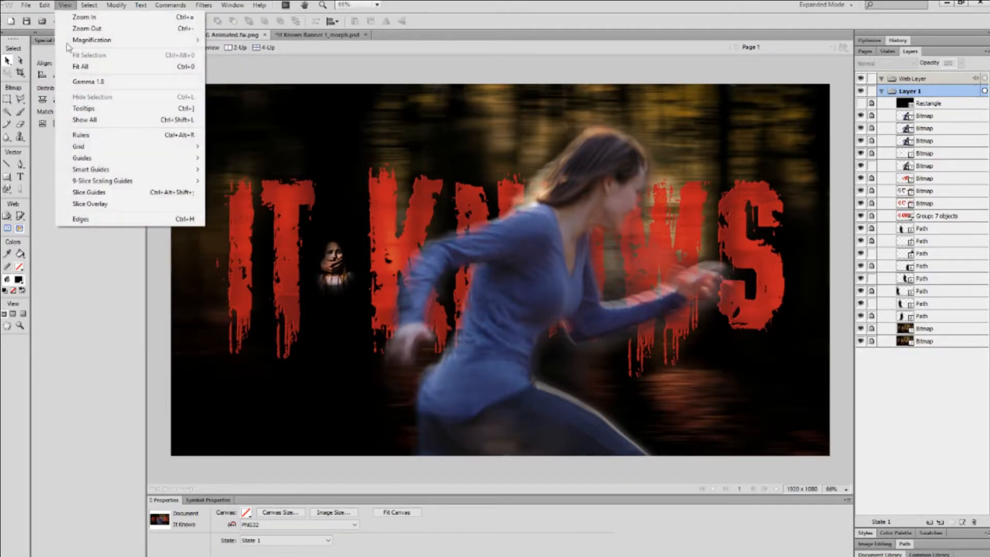
mouse_move(133, 171)
left_click(250, 183)
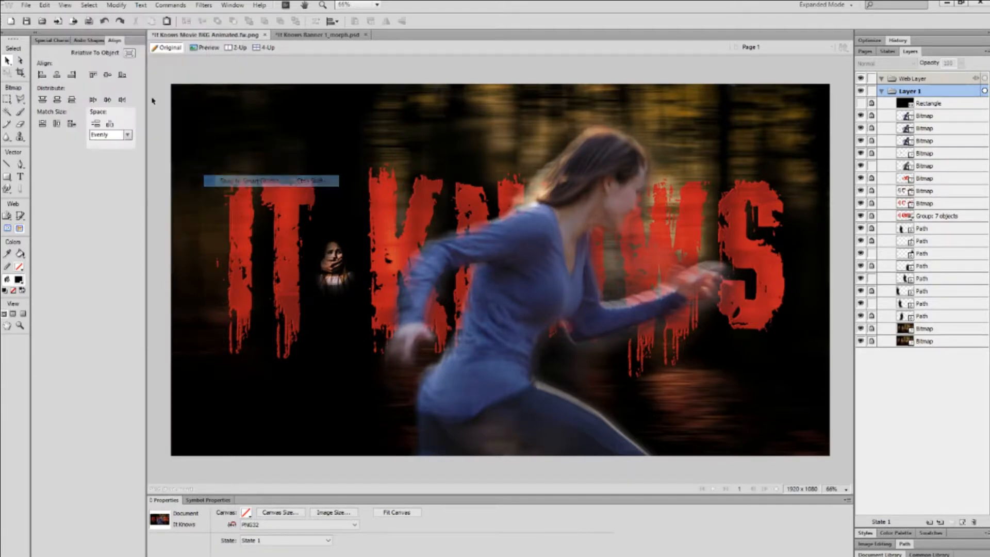
Turn off Snap to Guides, then select the running woman image.
left_click(65, 5)
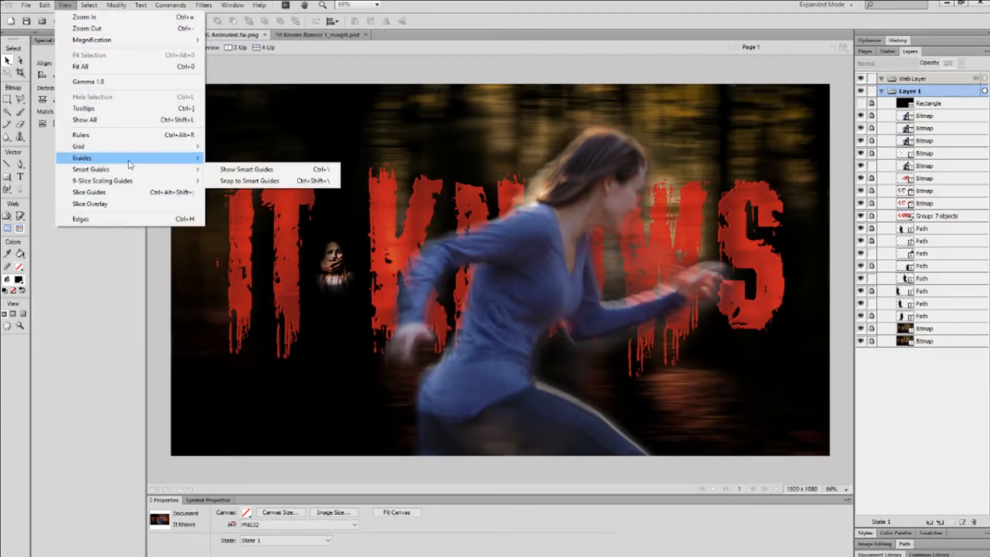
mouse_move(132, 160)
left_click(250, 160)
left_click(65, 5)
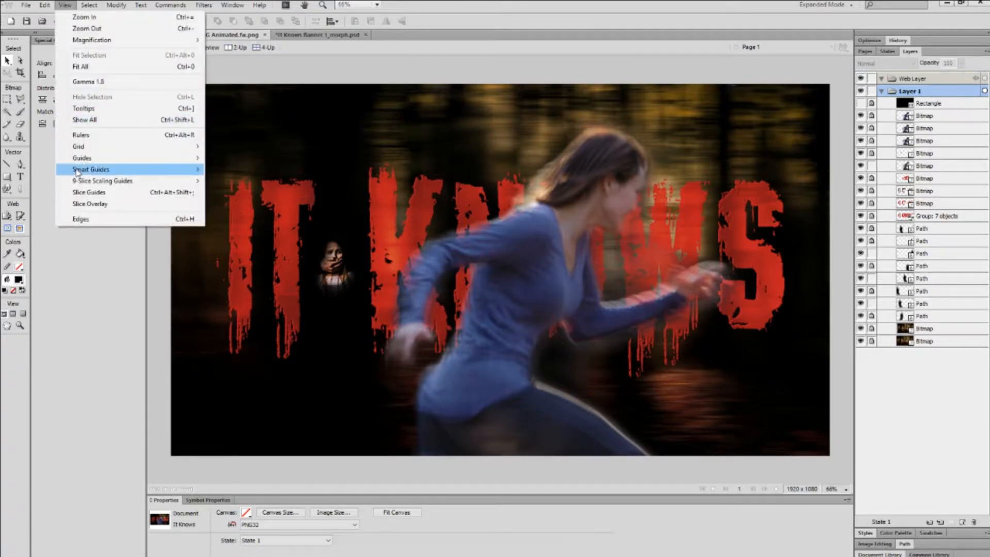
mouse_move(82, 158)
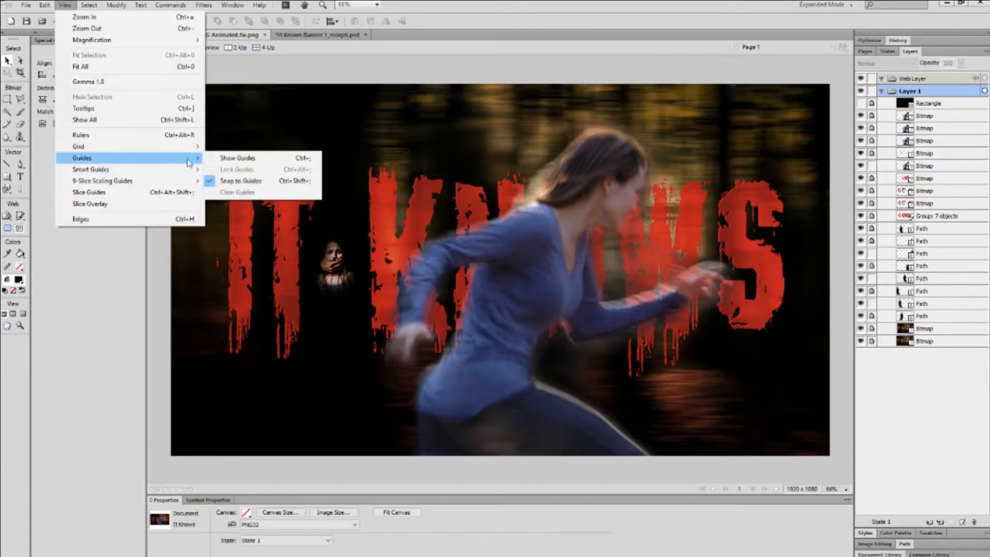
left_click(229, 181)
left_click(65, 6)
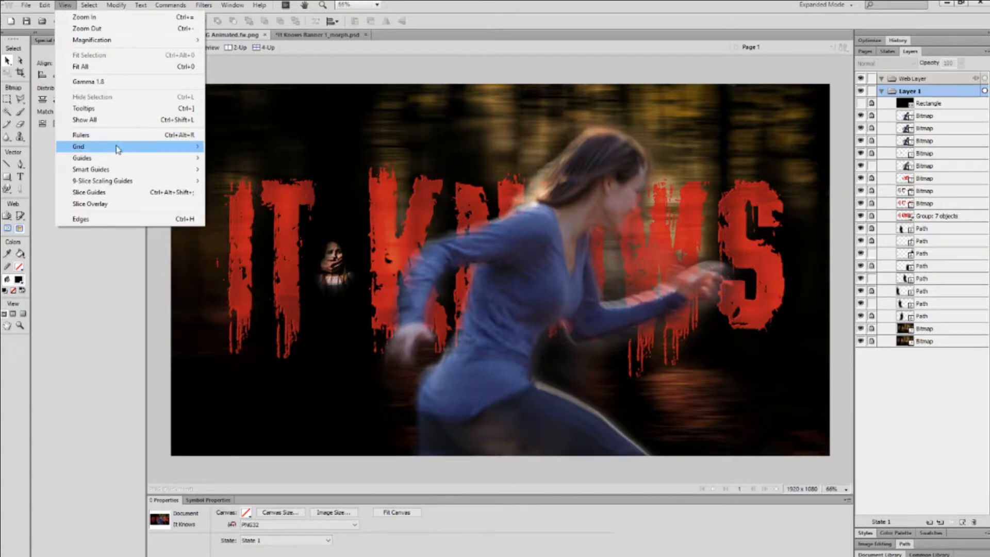
mouse_move(132, 170)
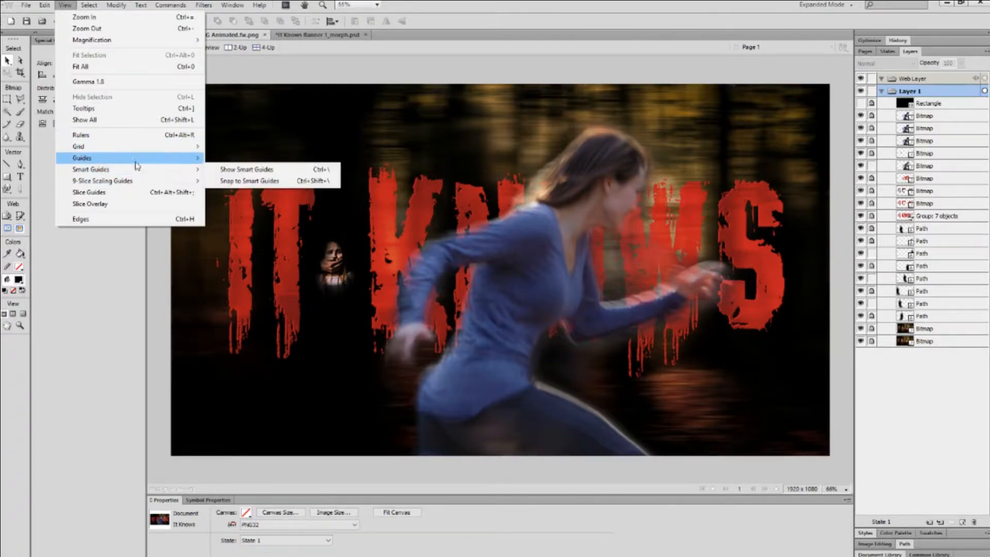
mouse_move(155, 148)
left_click(625, 146)
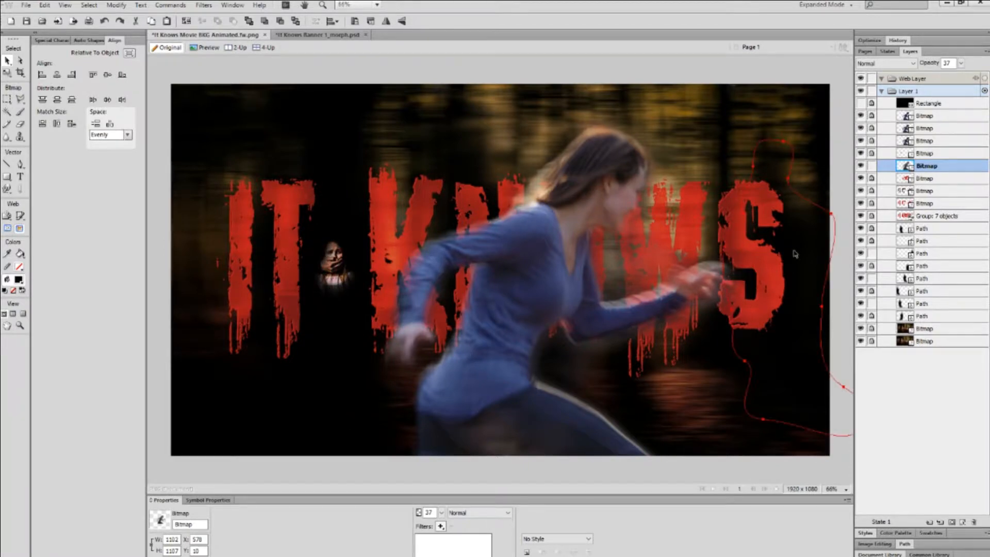
Select the four unlocked objects and move them slightly down and to the right.
left_click(811, 241)
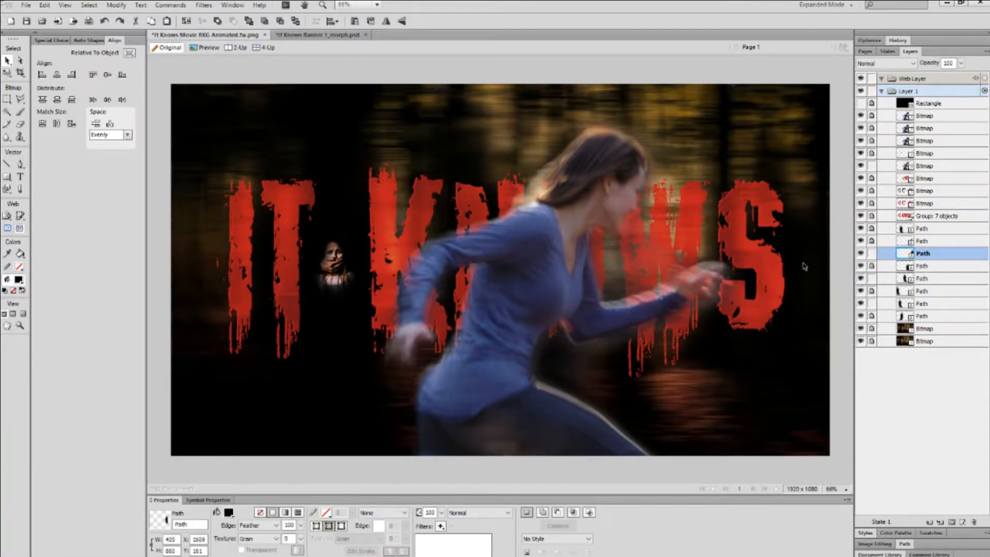
left_click(252, 251)
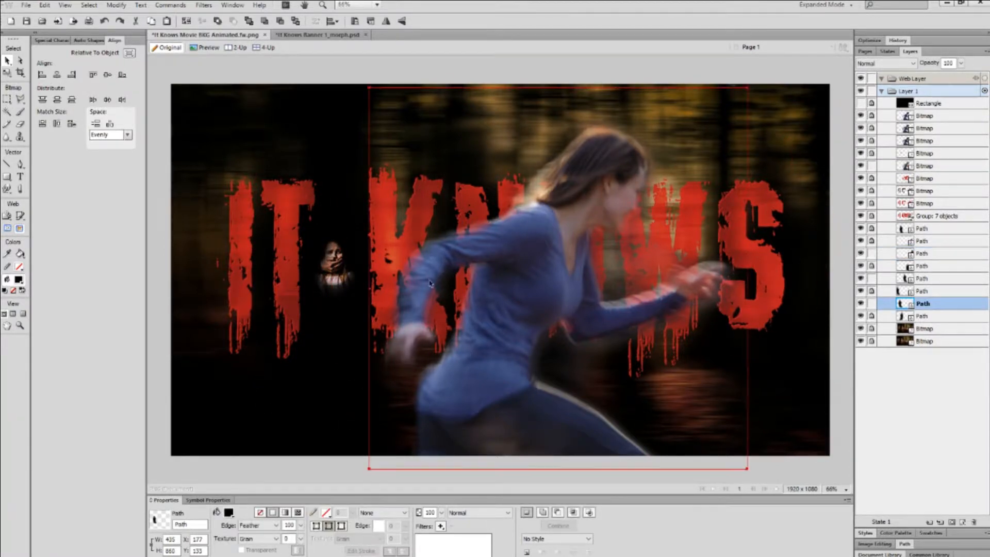
key("ctrl+a")
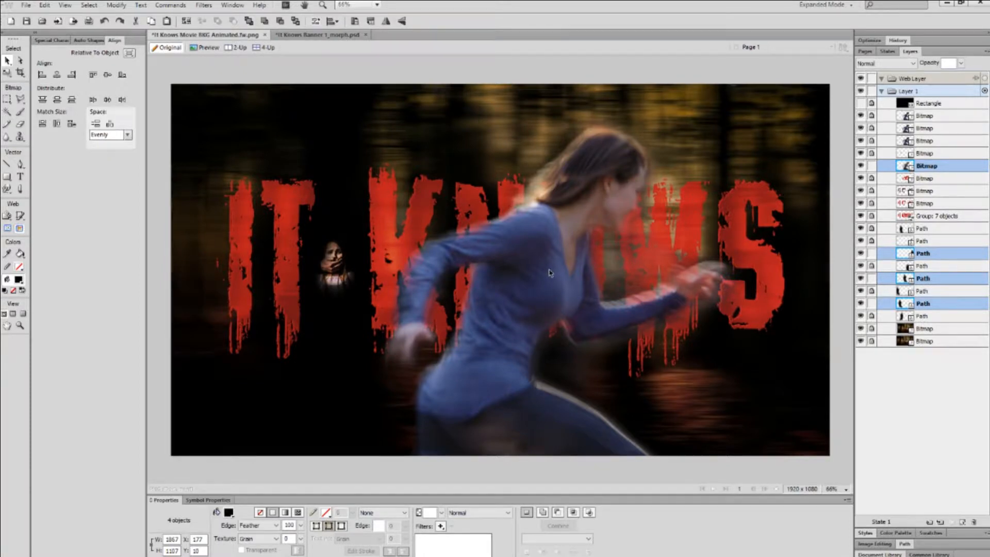
left_click_drag(548, 273, 529, 286)
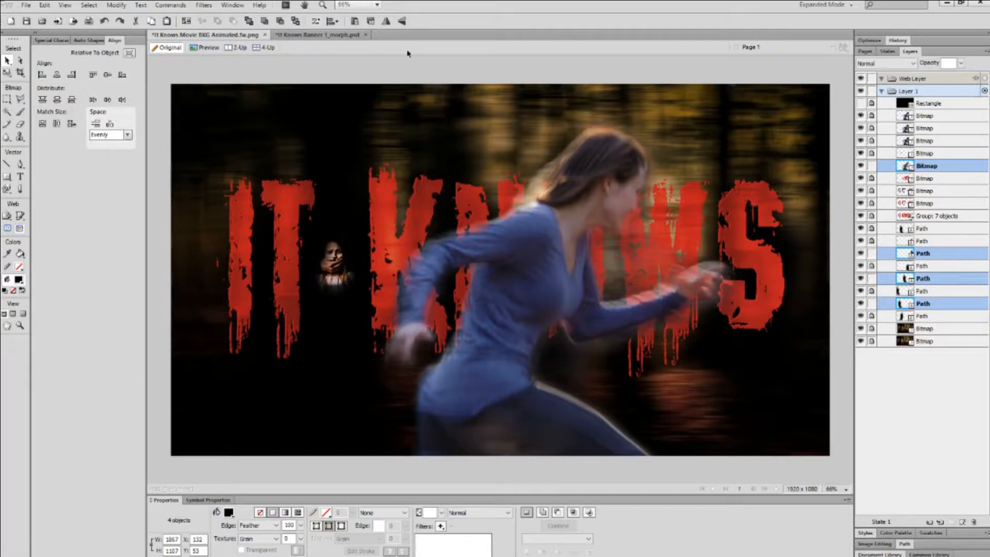
Close It Knows Banner 1_morph.psd without saving and minimize Fireworks.
left_click(361, 35)
left_click(367, 35)
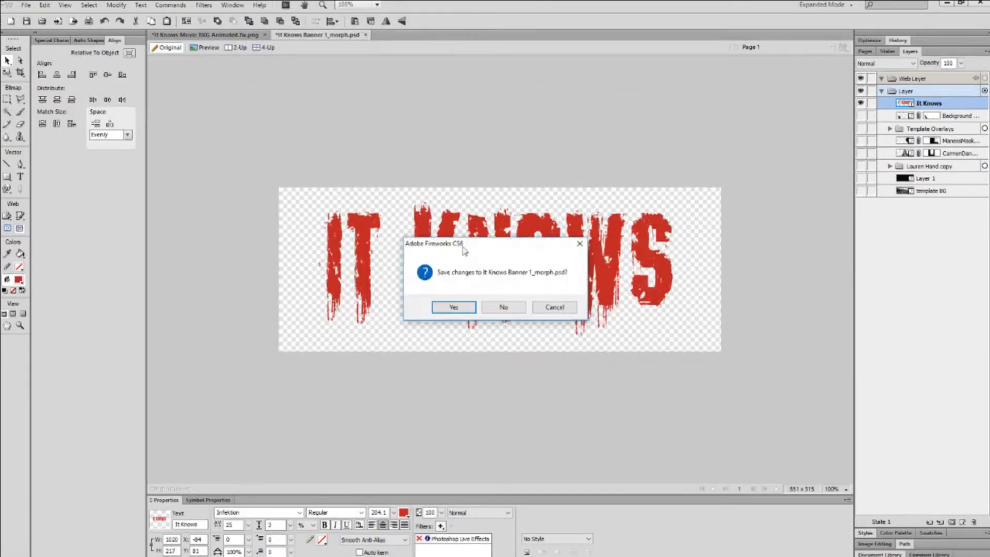
left_click(505, 307)
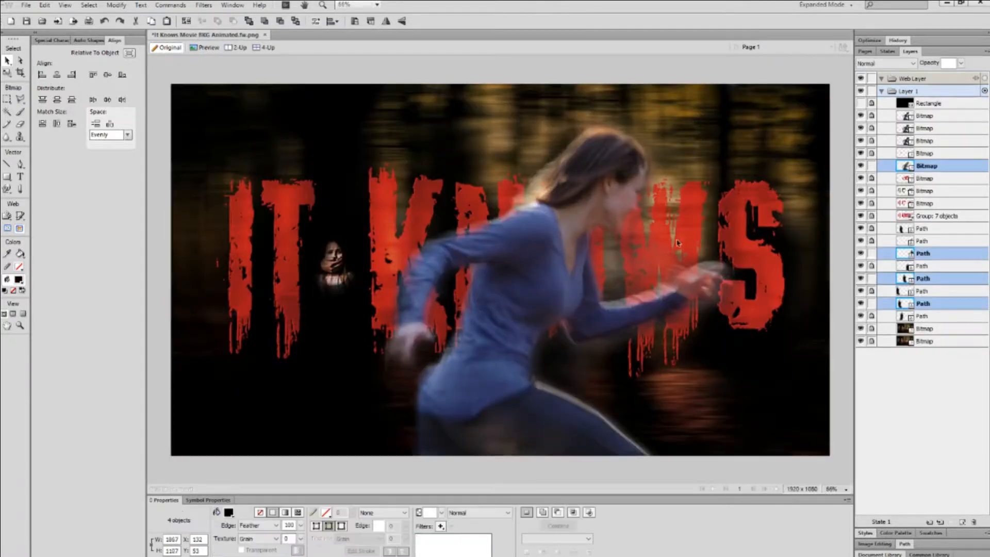
left_click(948, 5)
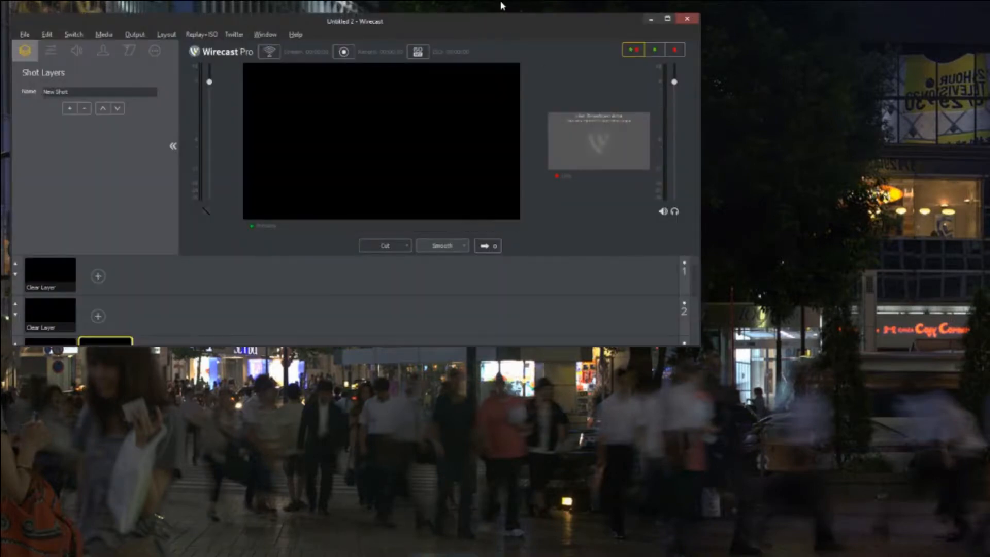
Maximize Wirecast, enlarge the live area, and check the system volume.
double_click(508, 23)
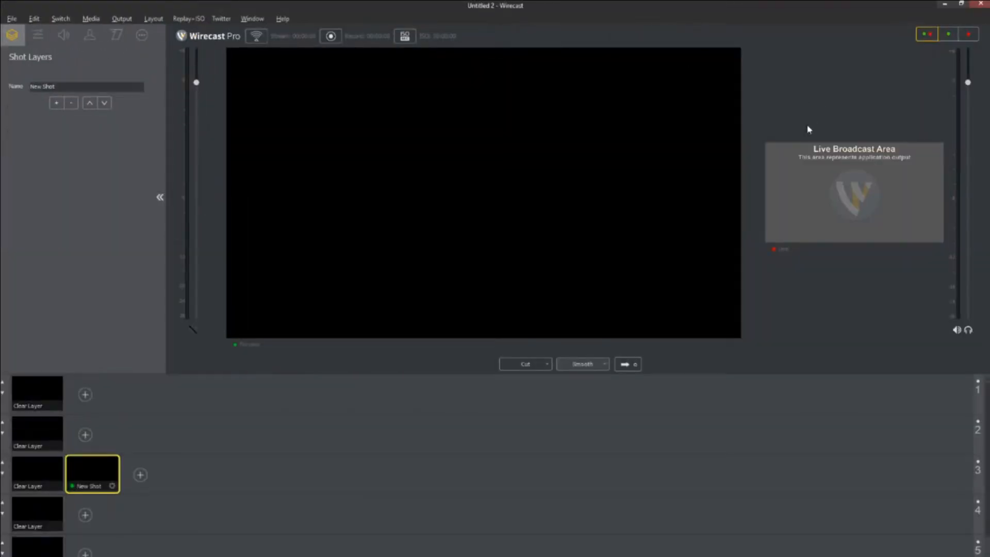
left_click_drag(763, 176, 574, 184)
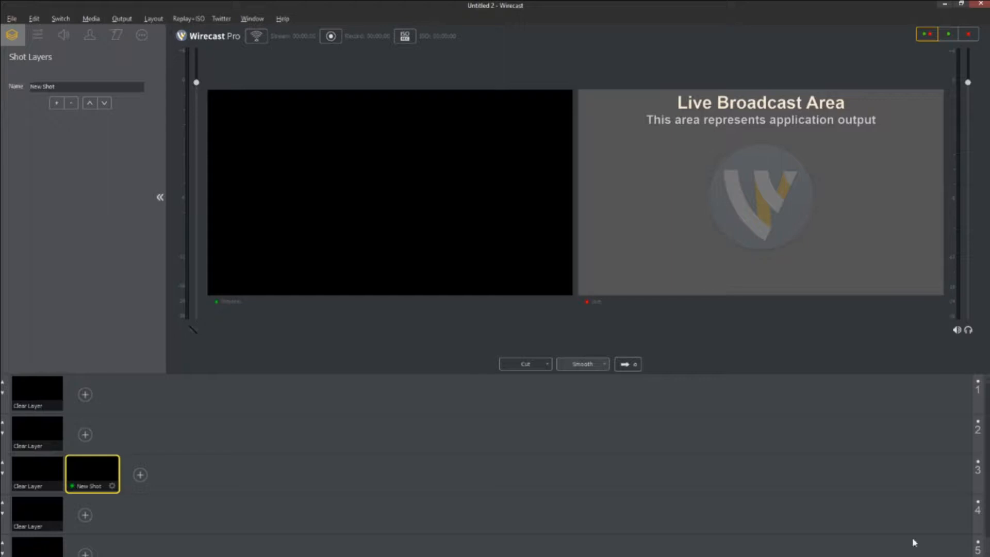
double_click(831, 8)
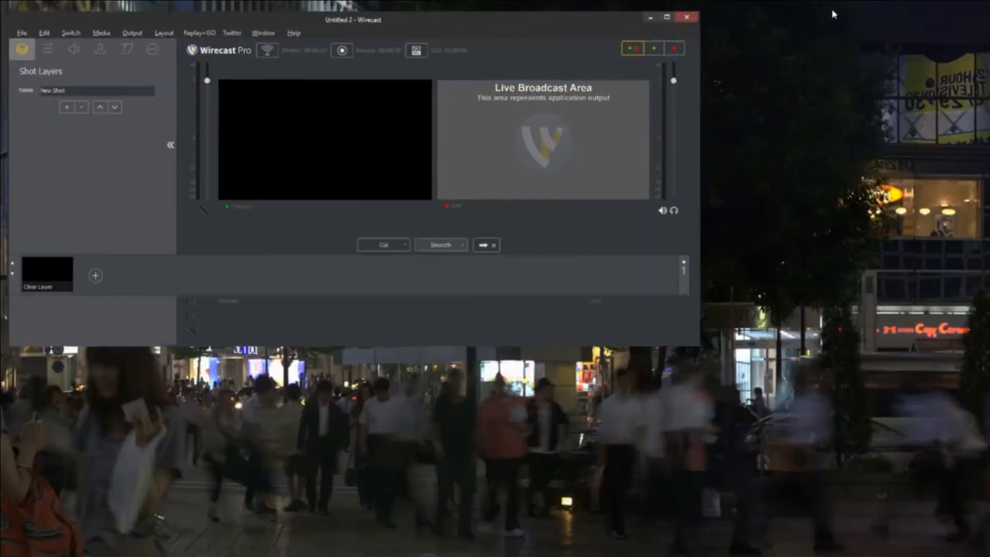
left_click(912, 553)
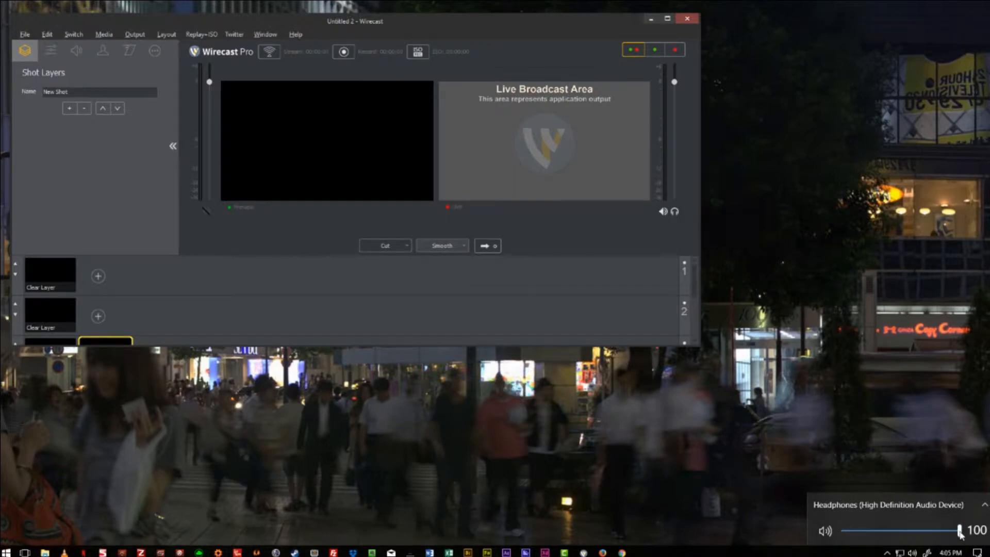
double_click(540, 24)
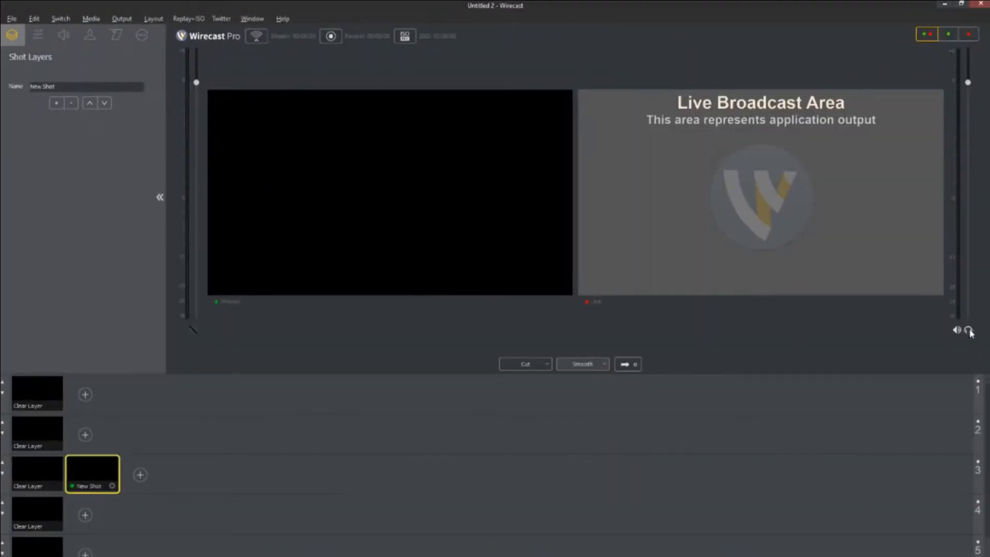
Delete the empty New Shot from layer 3 and take the cleared output live.
right_click(80, 477)
left_click(111, 467)
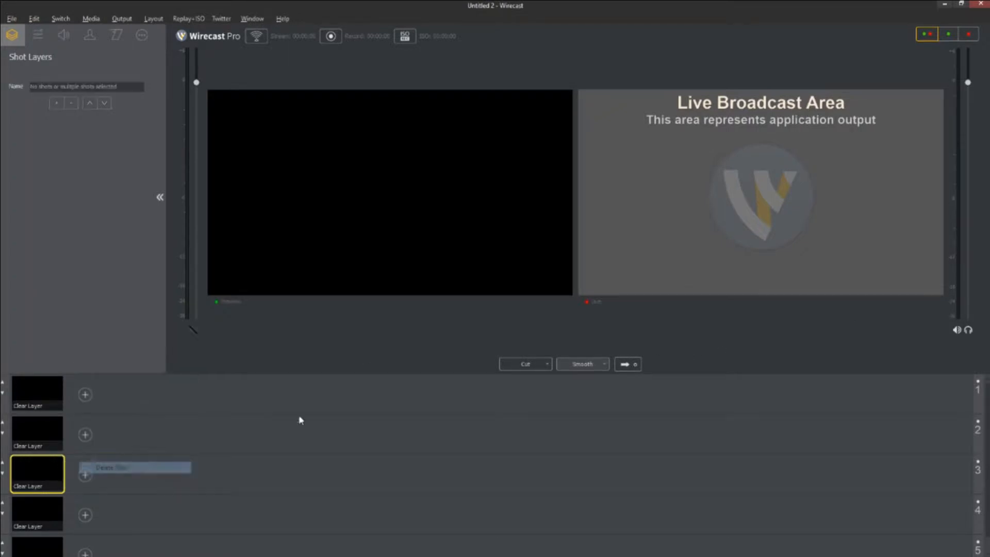
left_click(639, 365)
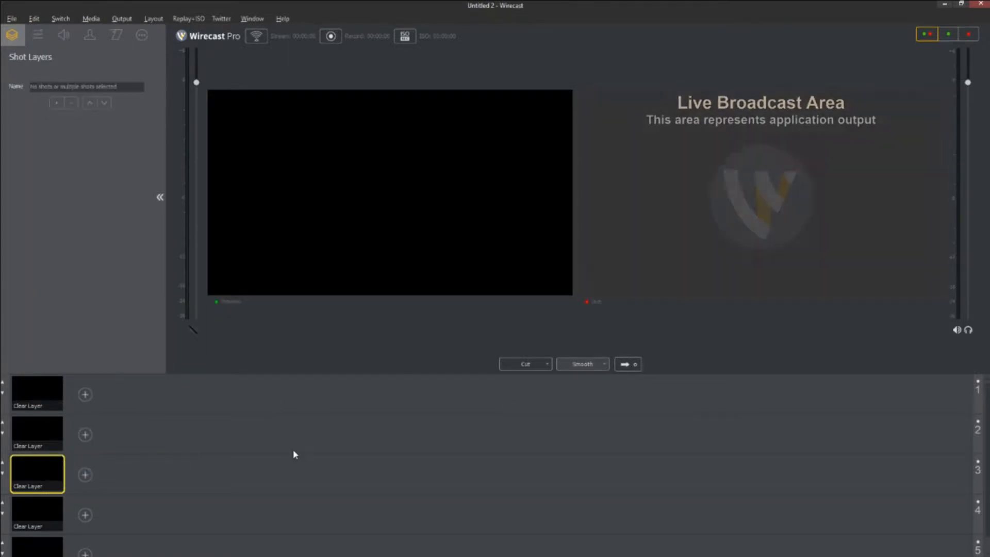
scroll(27, 517, "down", 1)
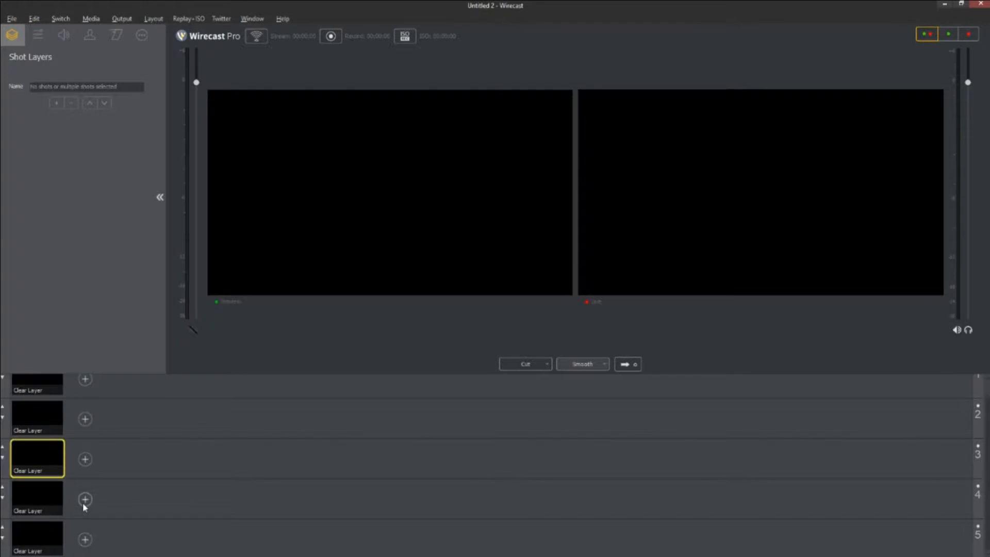
left_click(85, 539)
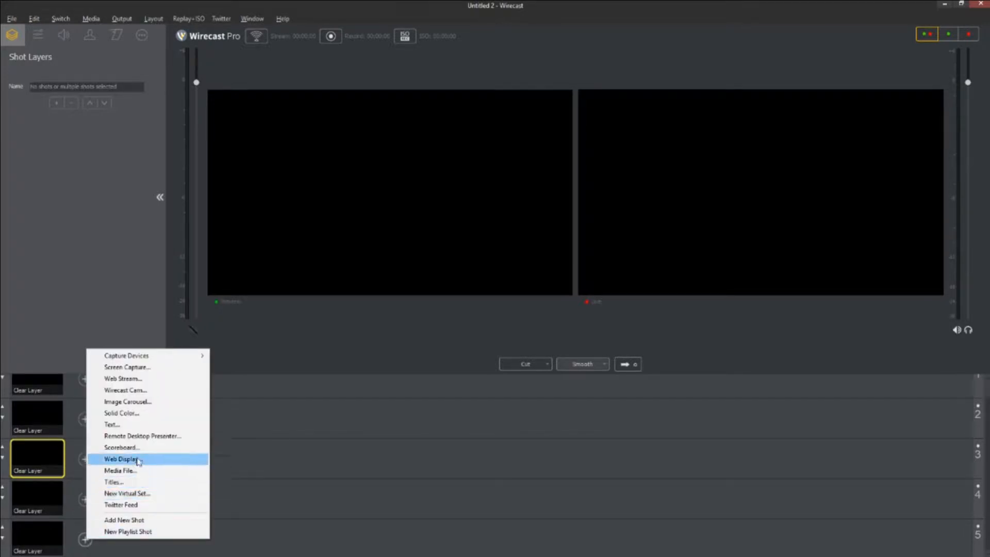
Add a Screen Capture shot to layer 5 with Capture Type Monitor at 60 fps.
left_click(135, 368)
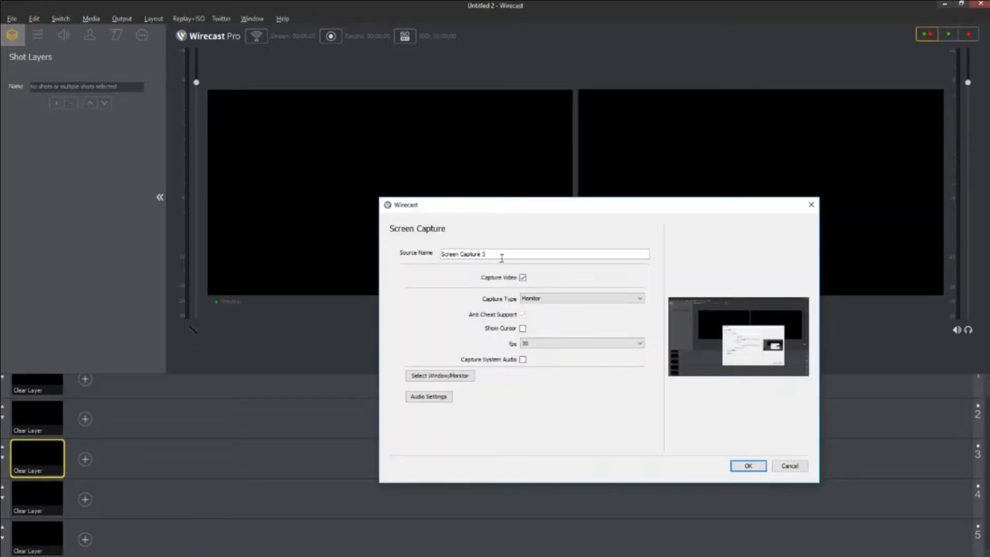
left_click_drag(500, 255, 410, 254)
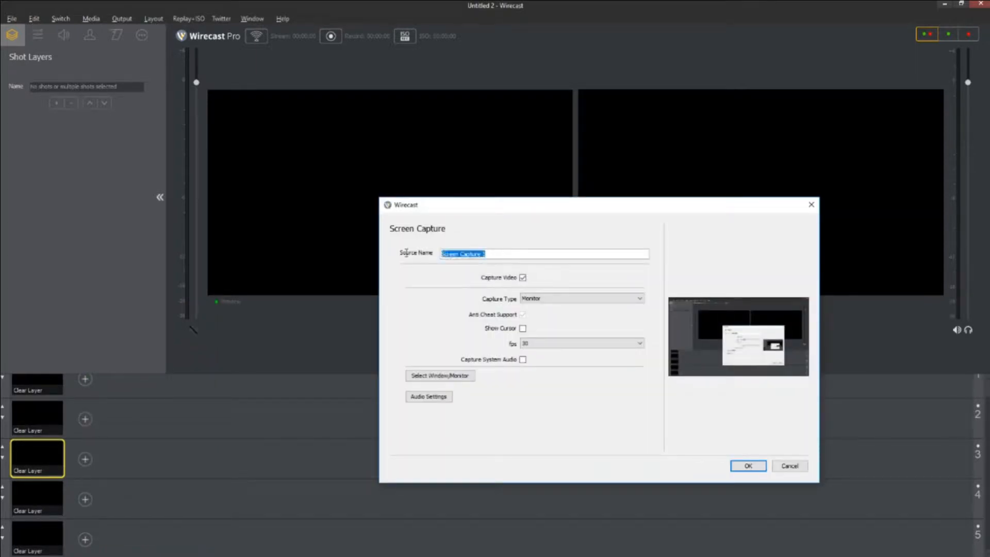
left_click(535, 300)
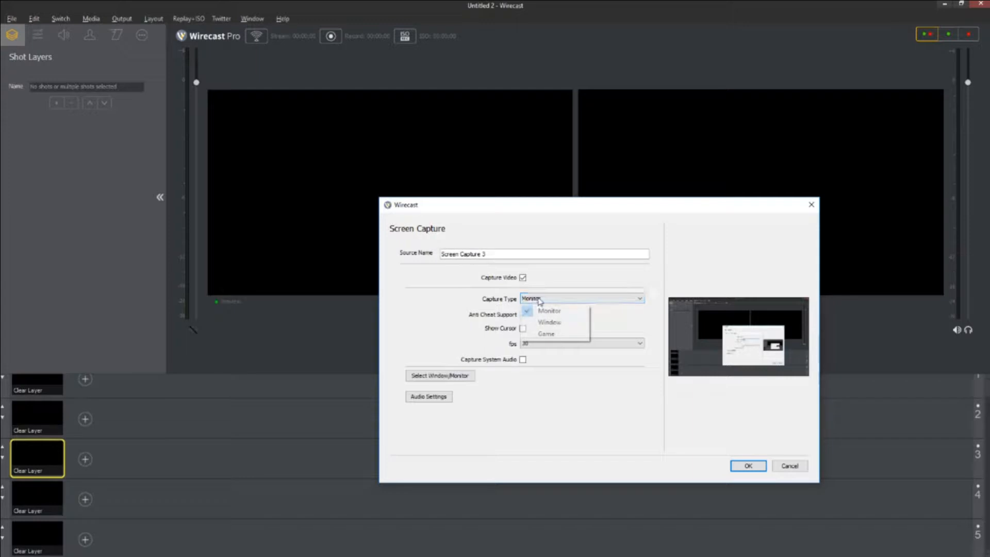
left_click(531, 310)
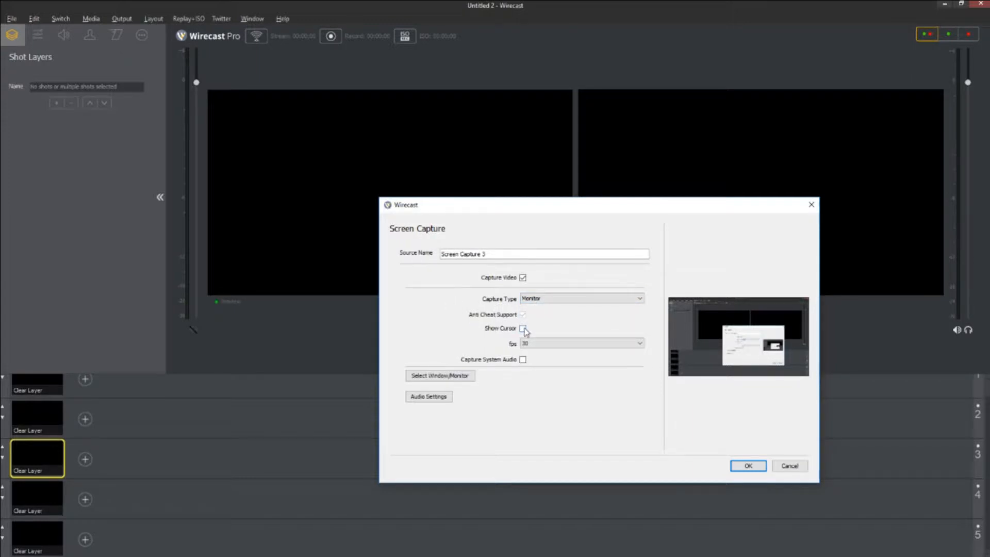
left_click(534, 344)
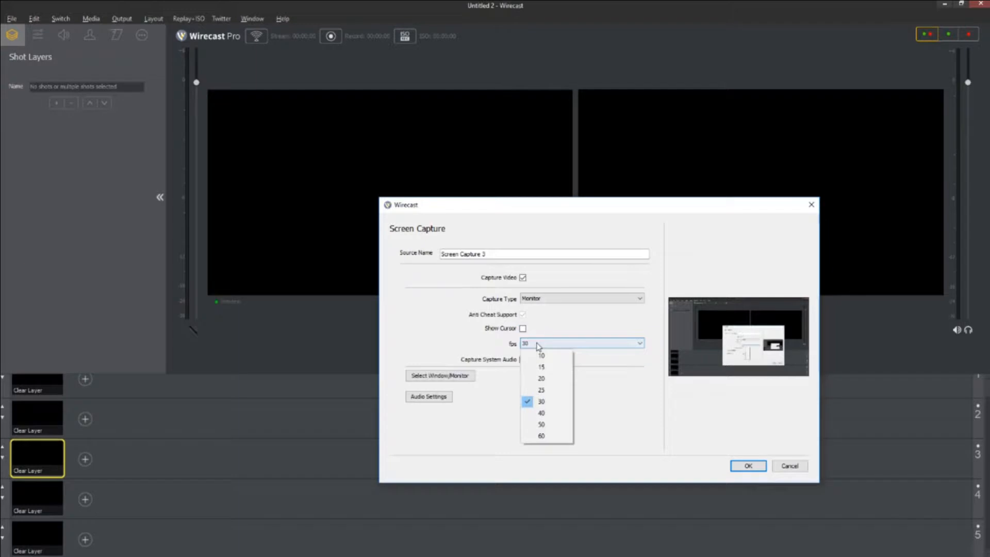
left_click(541, 436)
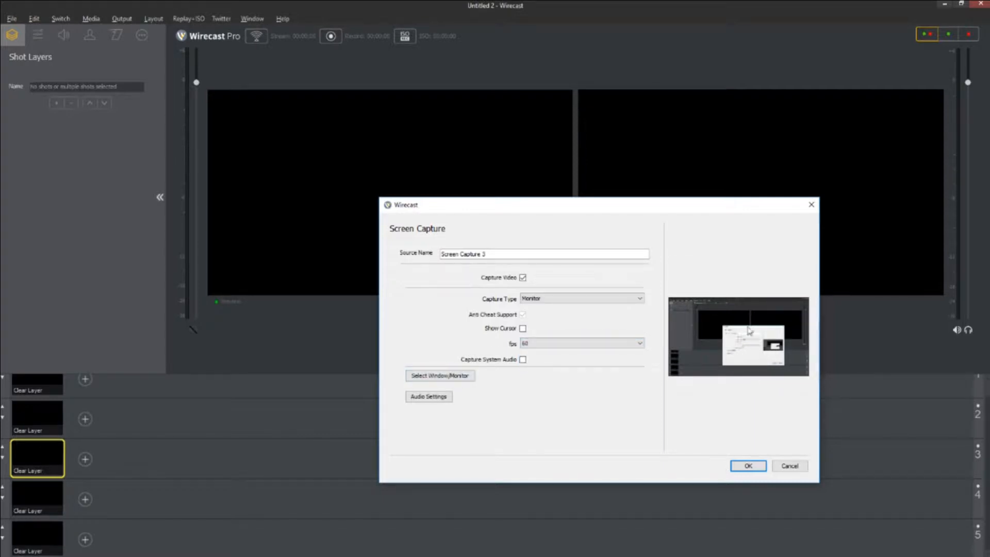
left_click_drag(724, 214, 669, 221)
left_click(713, 478)
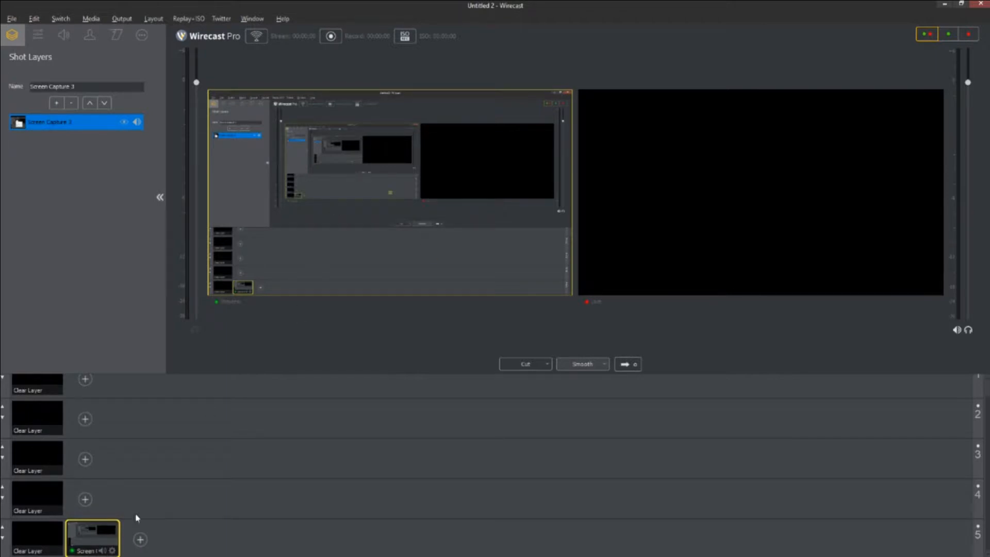
Load Haunted Forest from Projects (P:) > Clients > It Knows Movie > Audio into layer 4.
left_click(86, 500)
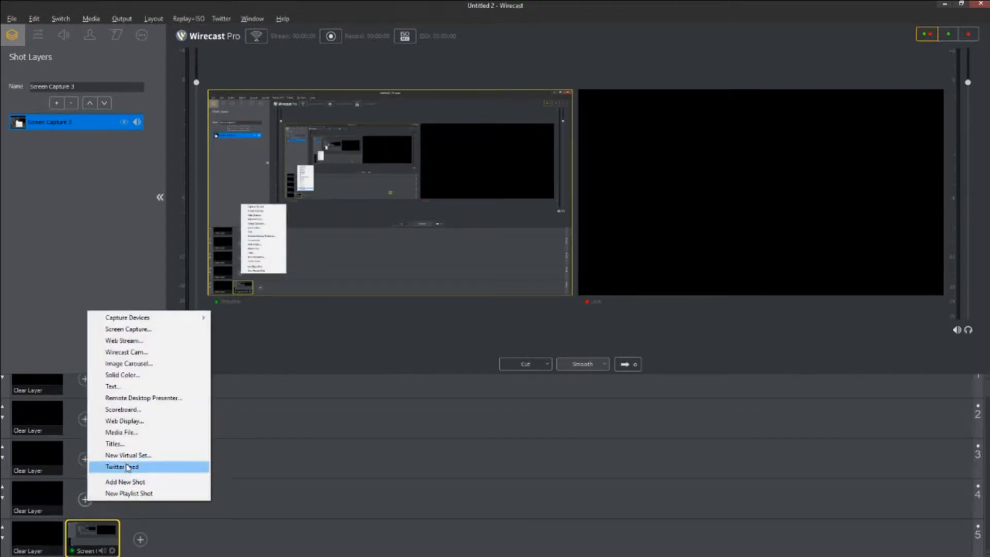
left_click(132, 433)
left_click(105, 50)
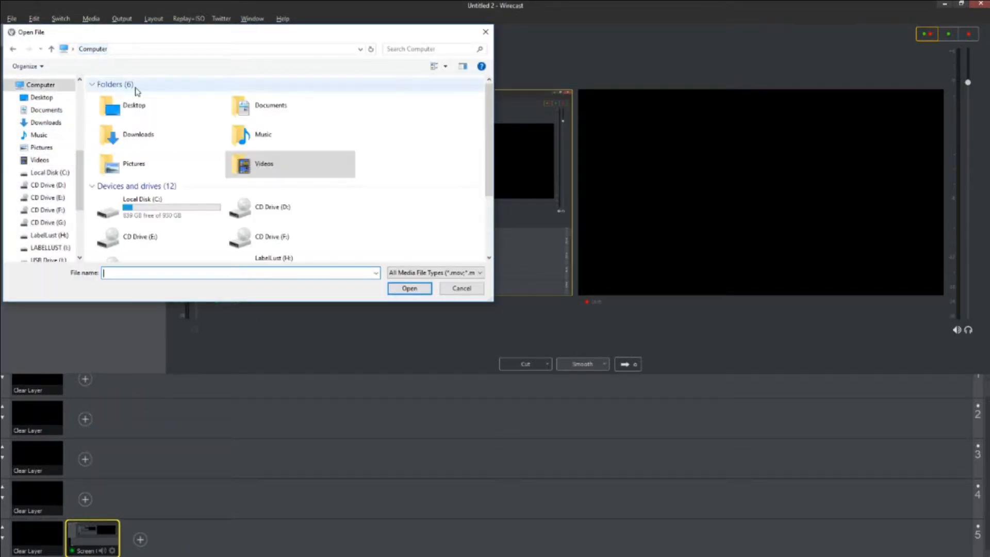
scroll(148, 181, "down", 3)
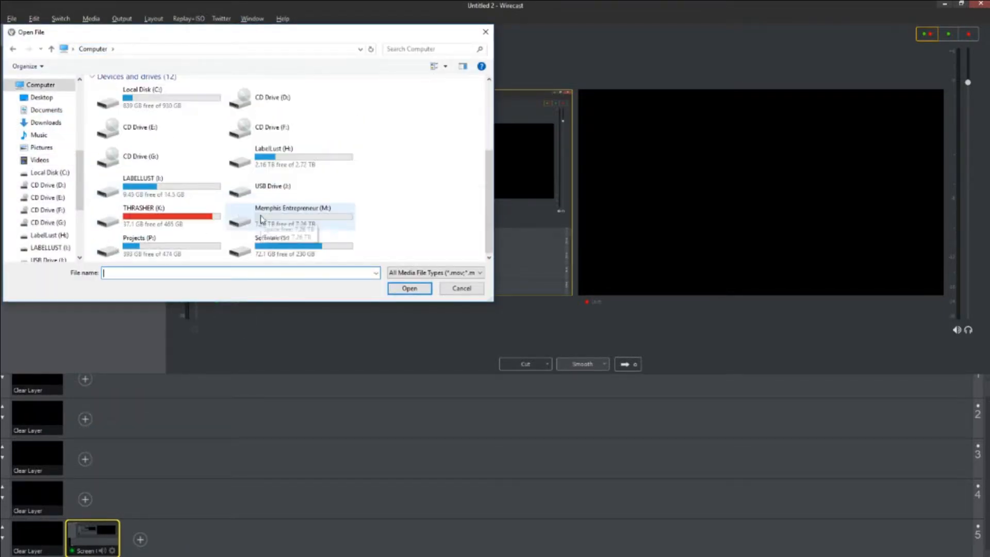
double_click(153, 255)
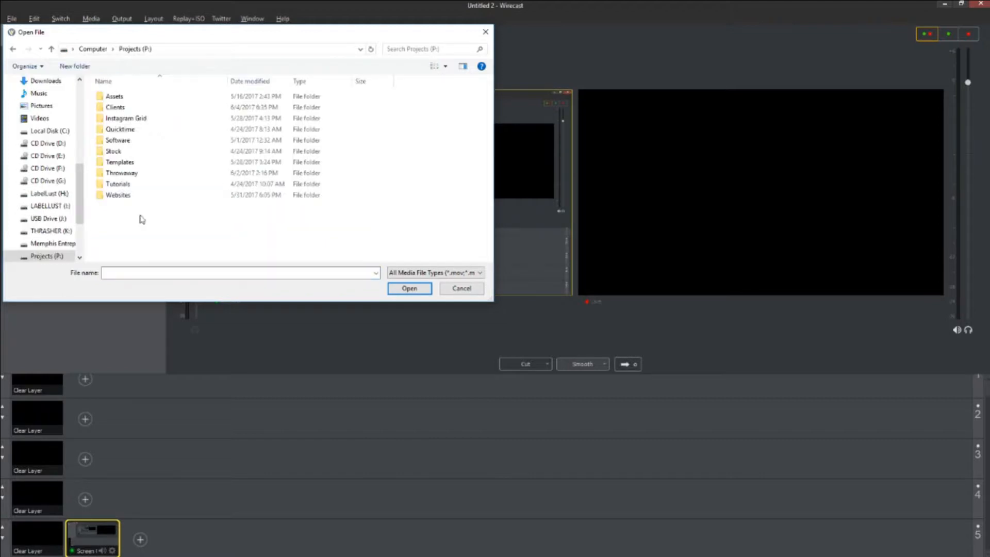
double_click(120, 107)
double_click(129, 172)
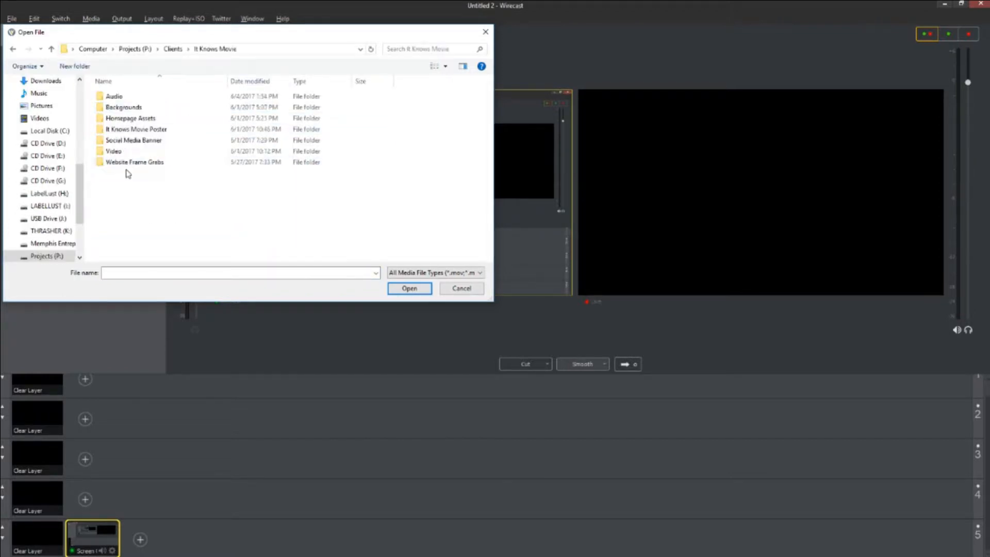
double_click(122, 96)
double_click(122, 97)
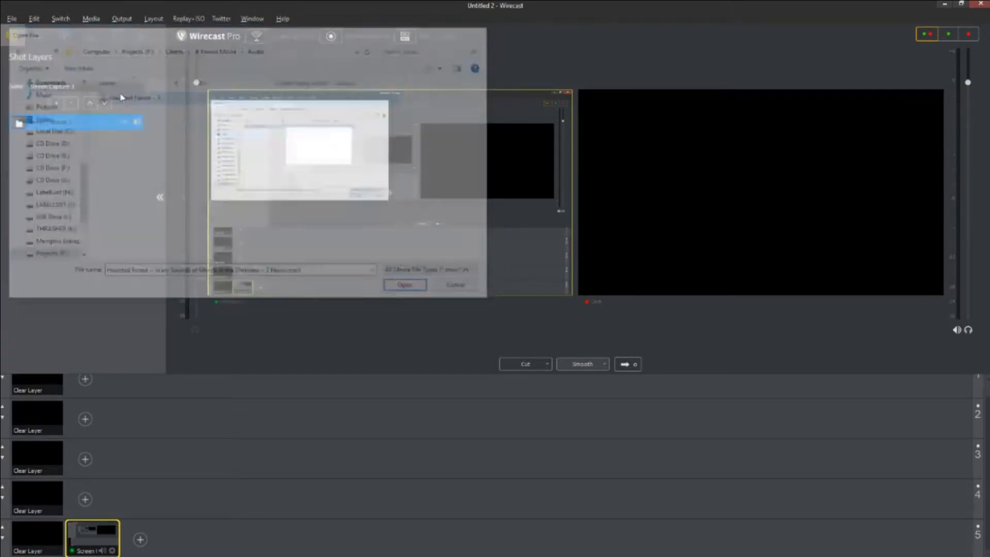
Set Haunted Forest to loop without remembering position, and take it live.
left_click(41, 498)
left_click(92, 496)
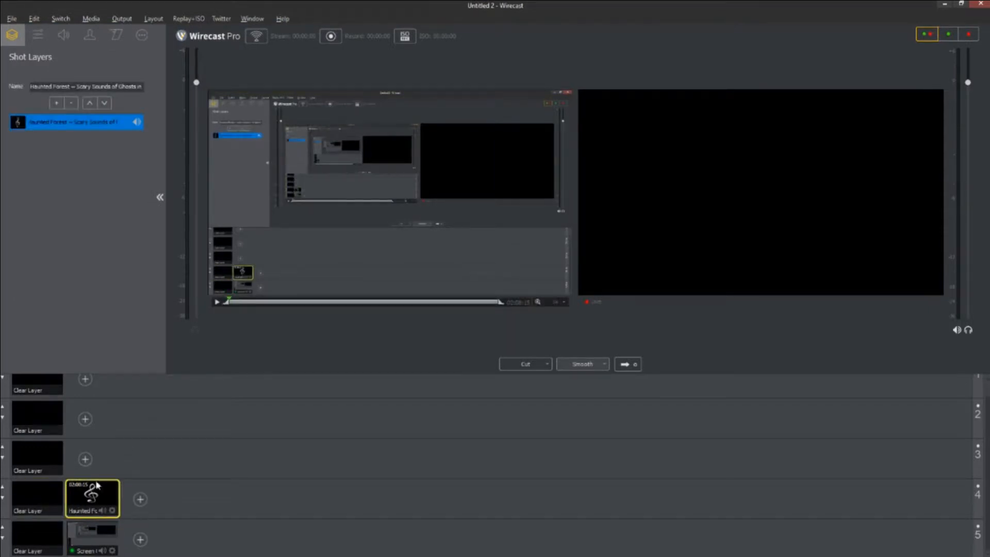
left_click(141, 35)
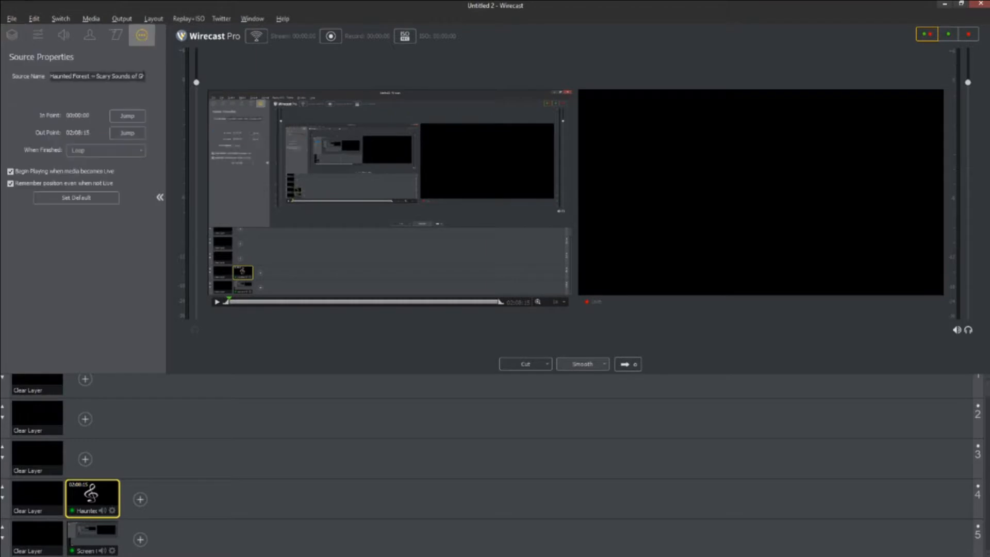
left_click(95, 150)
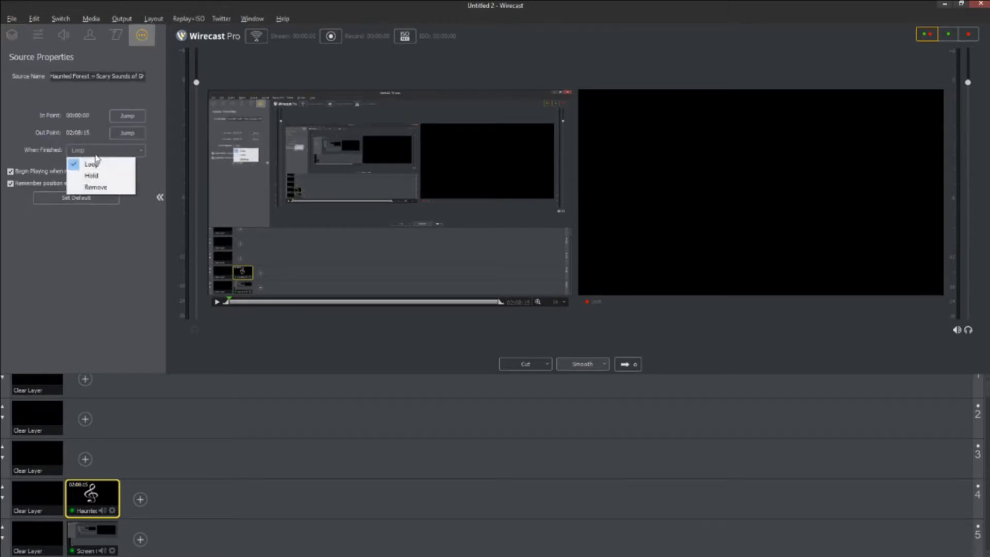
left_click(10, 186)
left_click(10, 186)
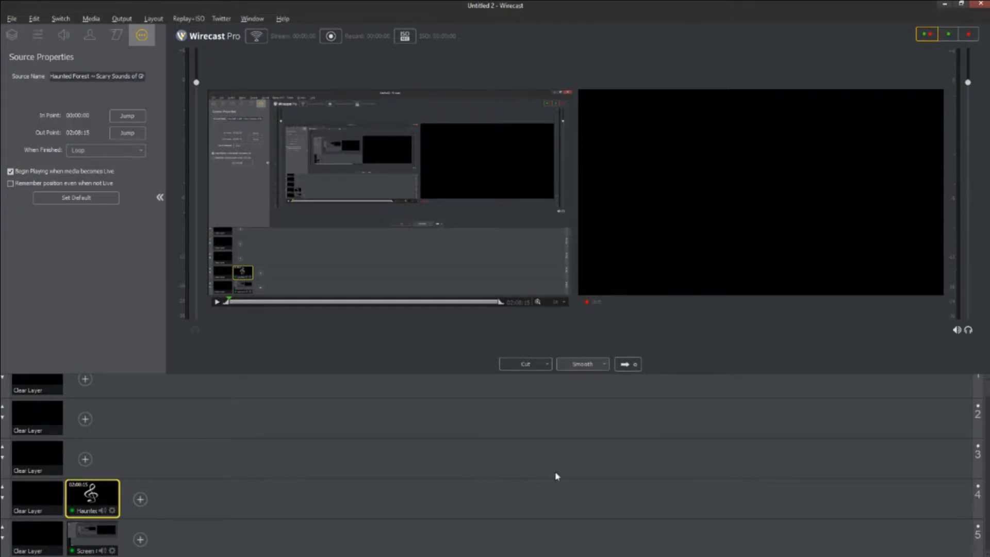
left_click(627, 366)
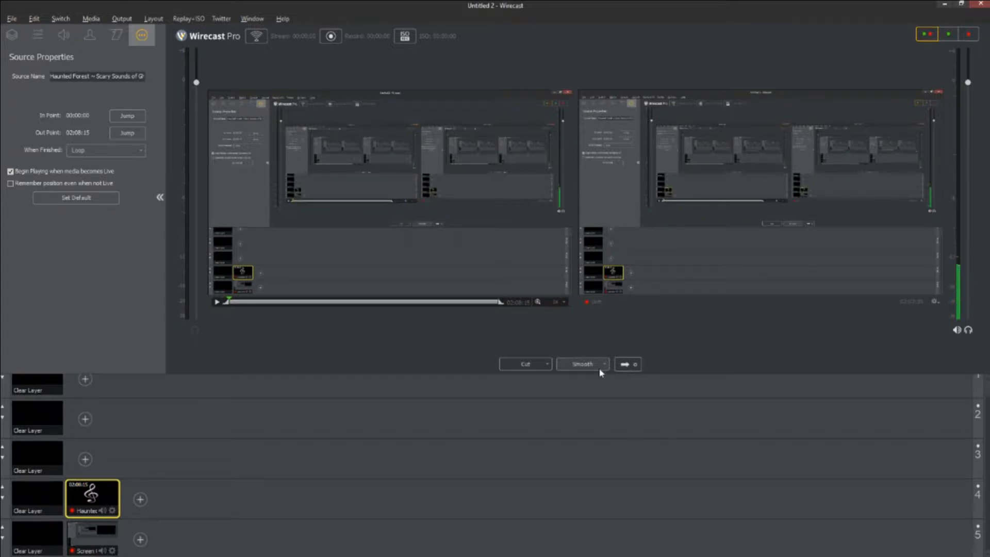
Alternate layer 4 between Clear Layer and Haunted Forest live, ending with Clear Layer on air.
left_click(19, 505)
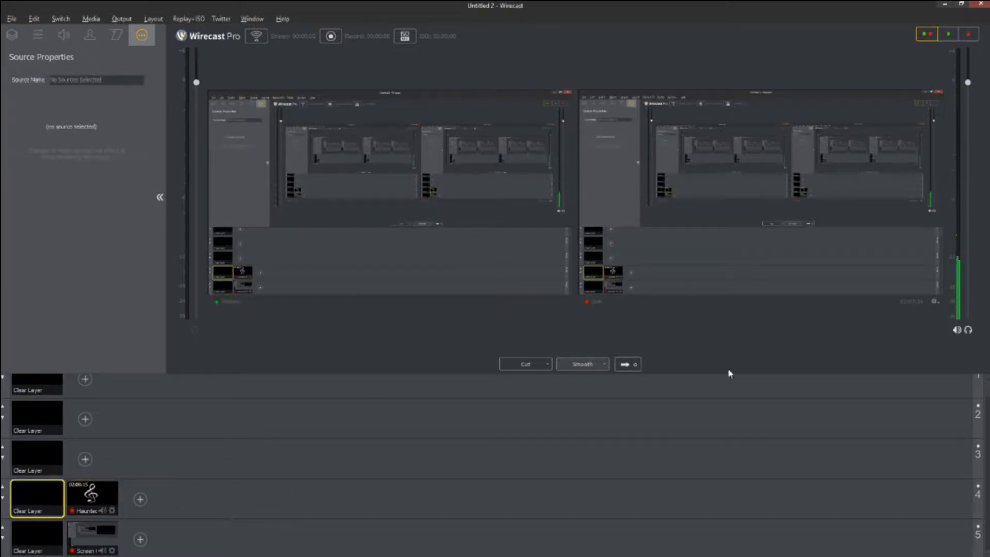
left_click(620, 366)
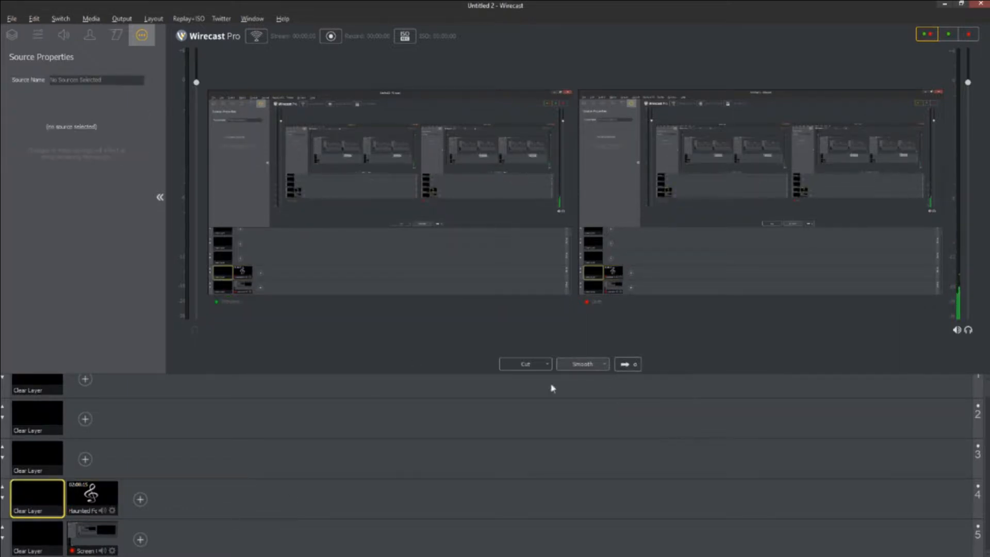
left_click(104, 495)
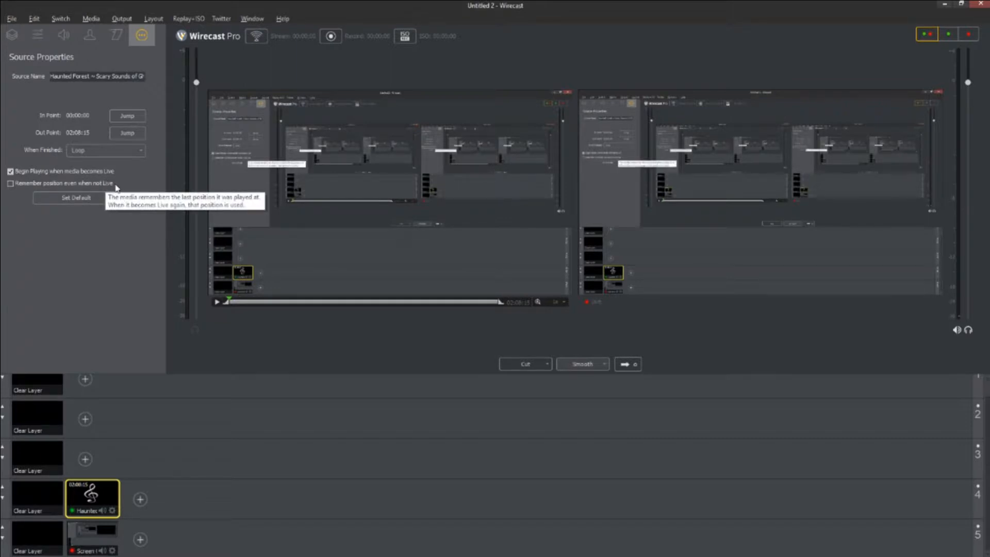
left_click(51, 499)
left_click(94, 499)
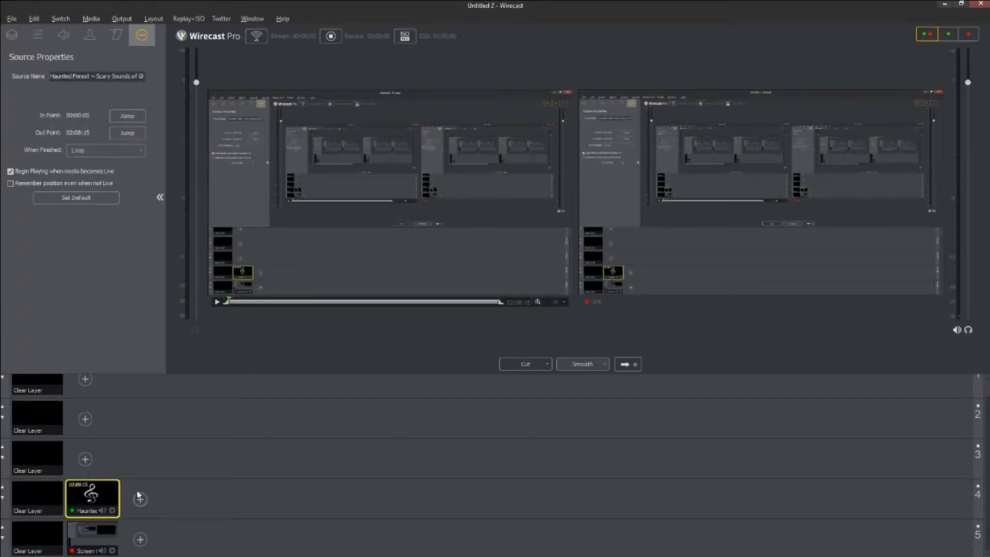
left_click(635, 365)
left_click(38, 499)
left_click(624, 364)
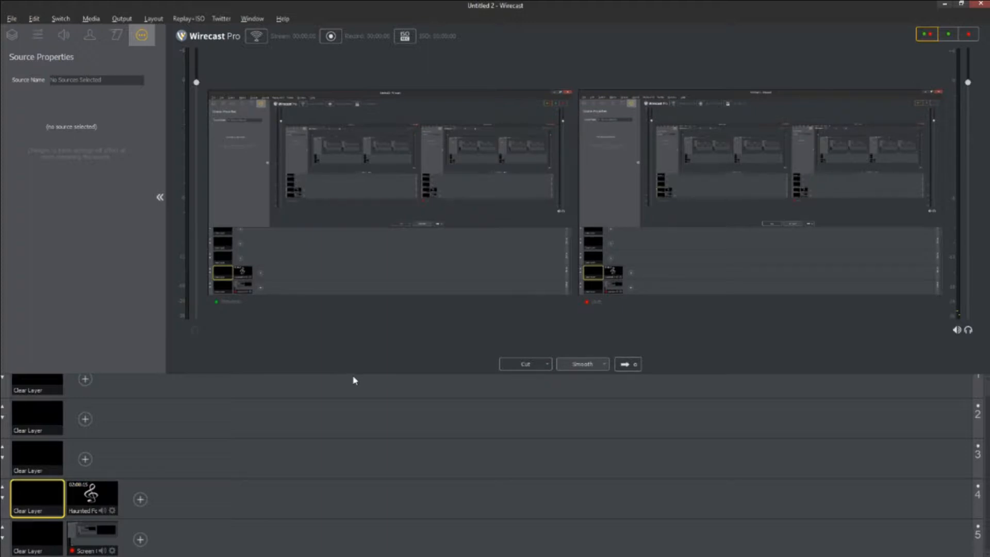
left_click(107, 493)
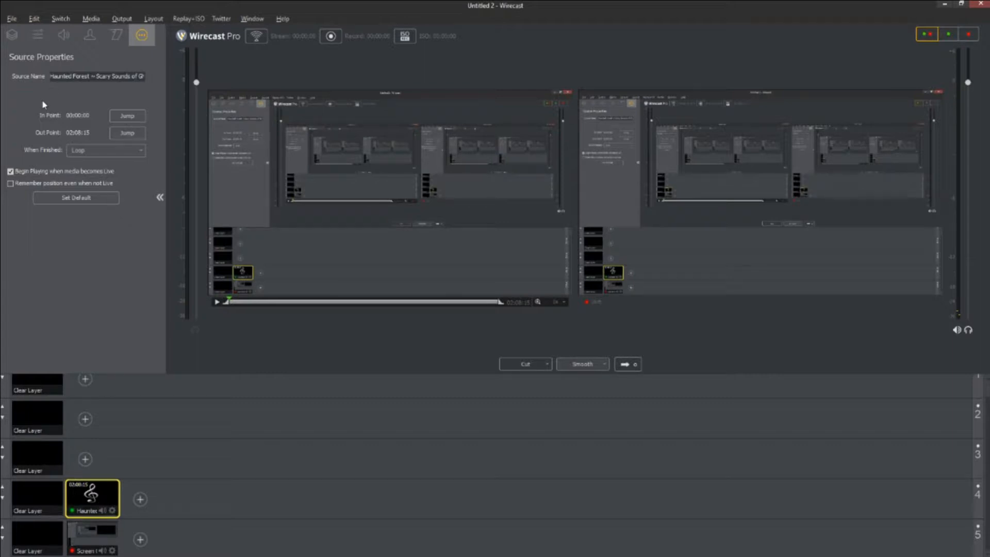
Set the output destination to Record To Disk - MP4 in Output Settings.
left_click(119, 20)
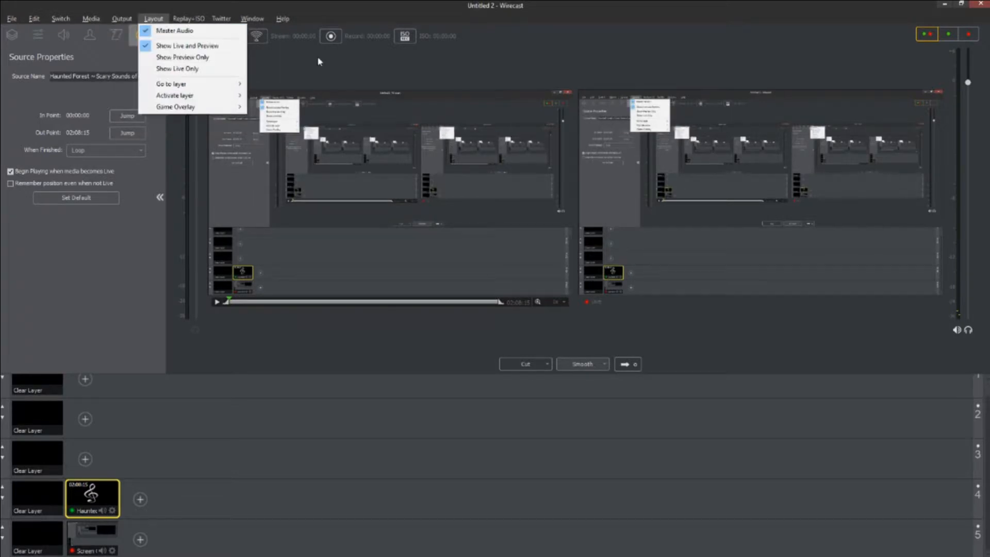
left_click(303, 61)
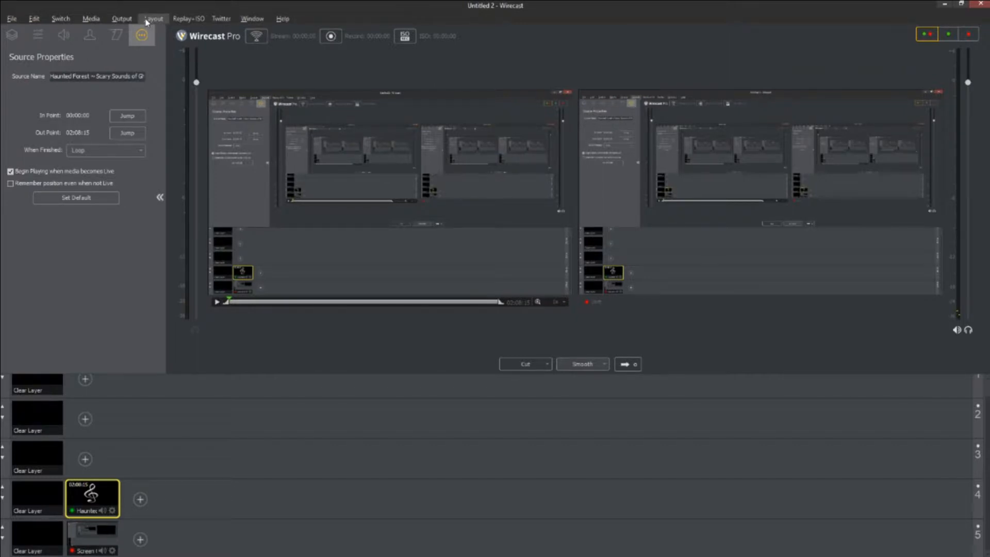
left_click(125, 20)
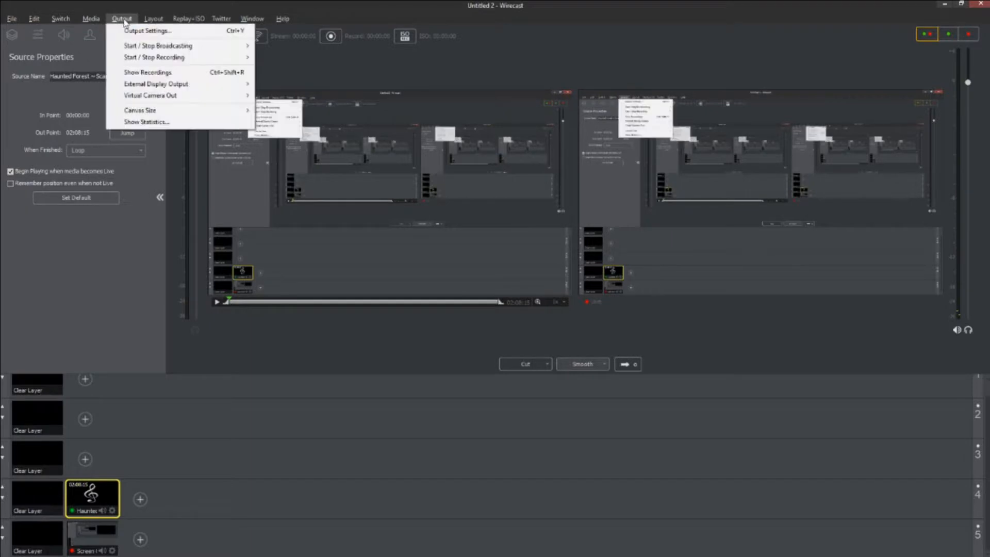
left_click(135, 31)
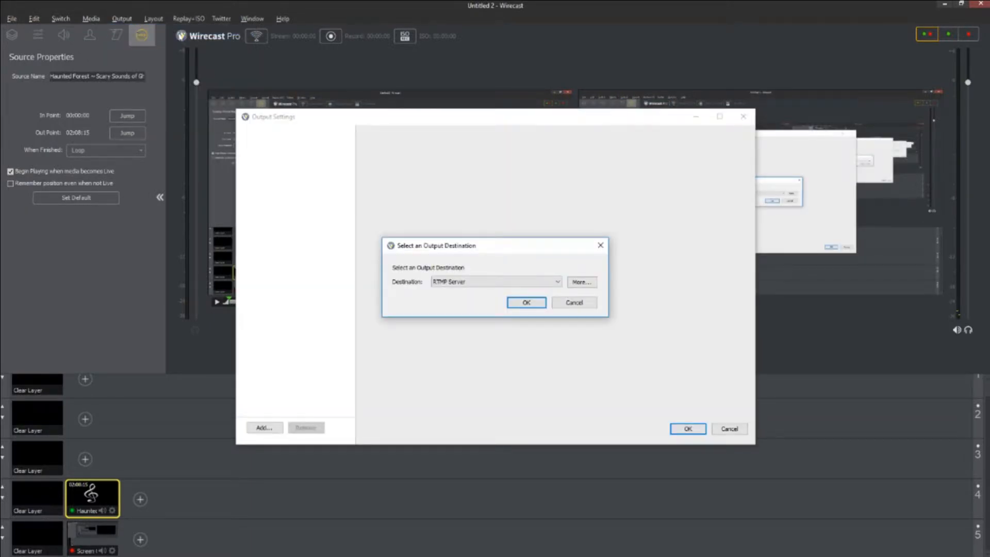
left_click(484, 282)
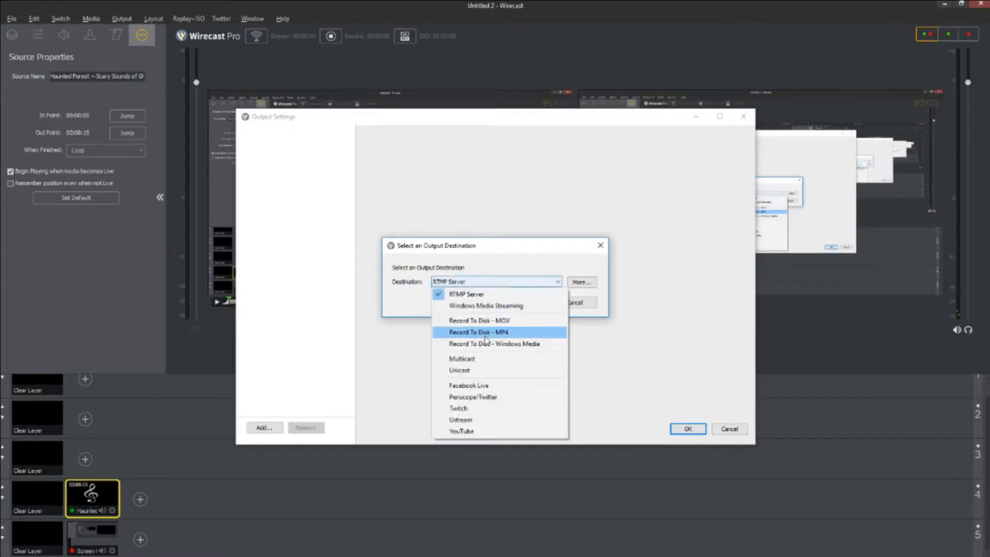
left_click(509, 332)
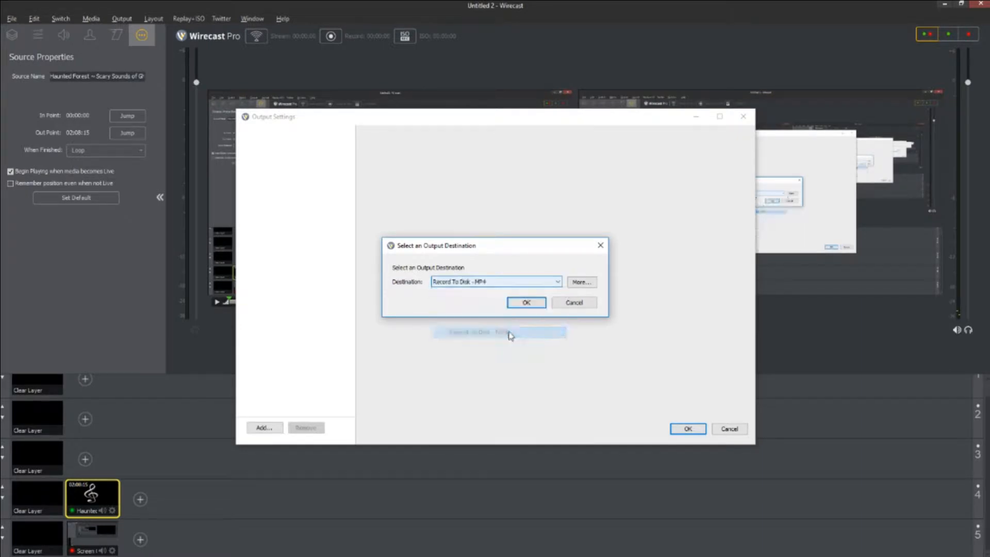
left_click(531, 303)
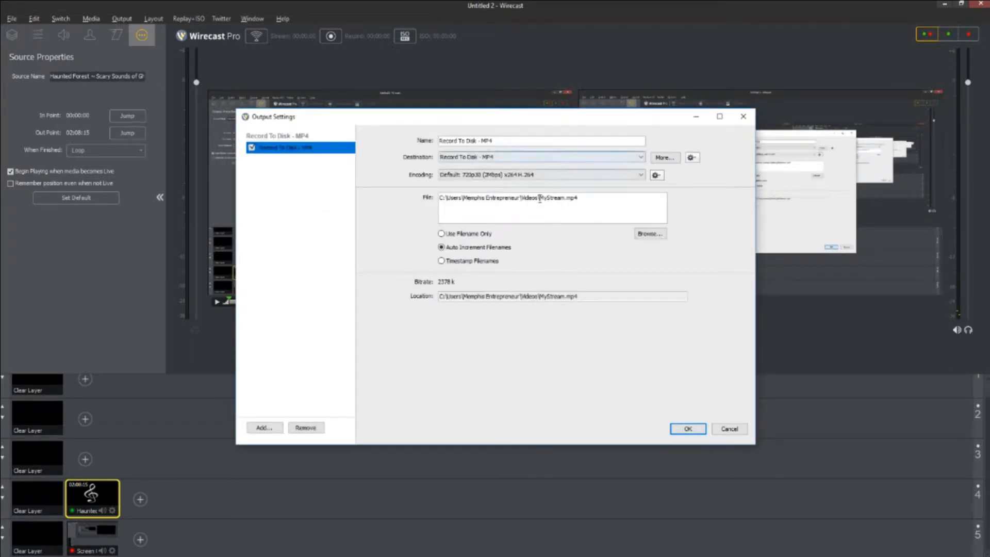
Save the recording as It Knows Wallpaper.mp4 in the It Knows Movie Video folder.
left_click(650, 233)
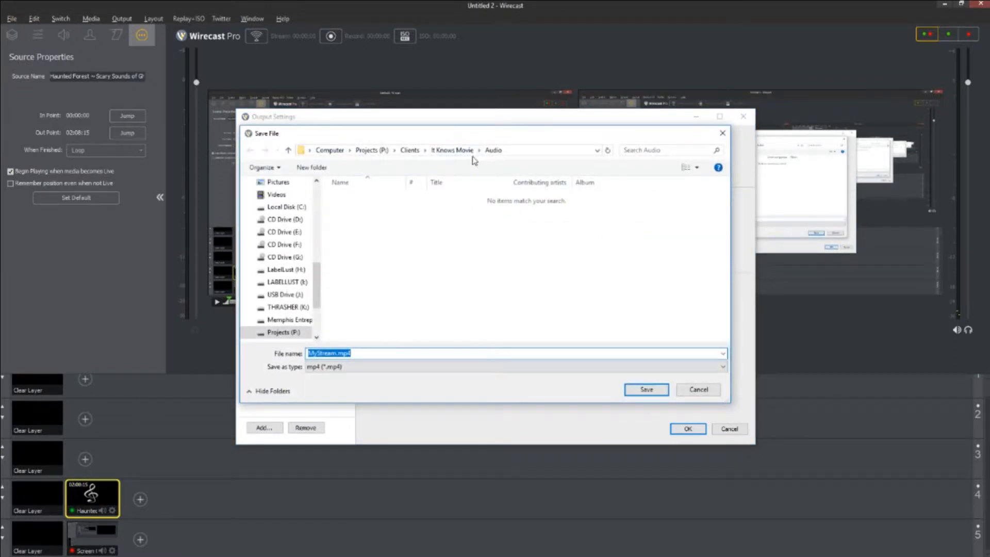
left_click(451, 154)
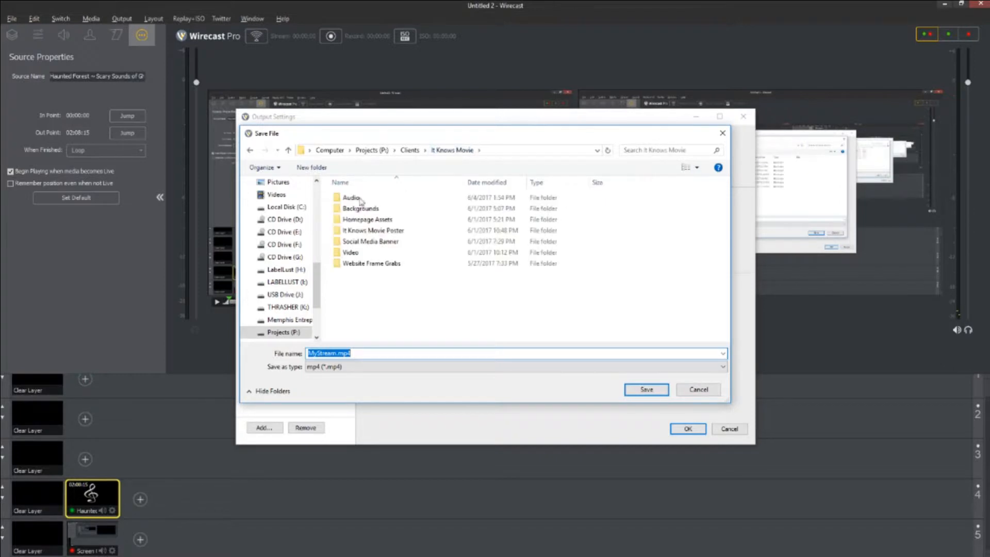
double_click(356, 252)
double_click(360, 353)
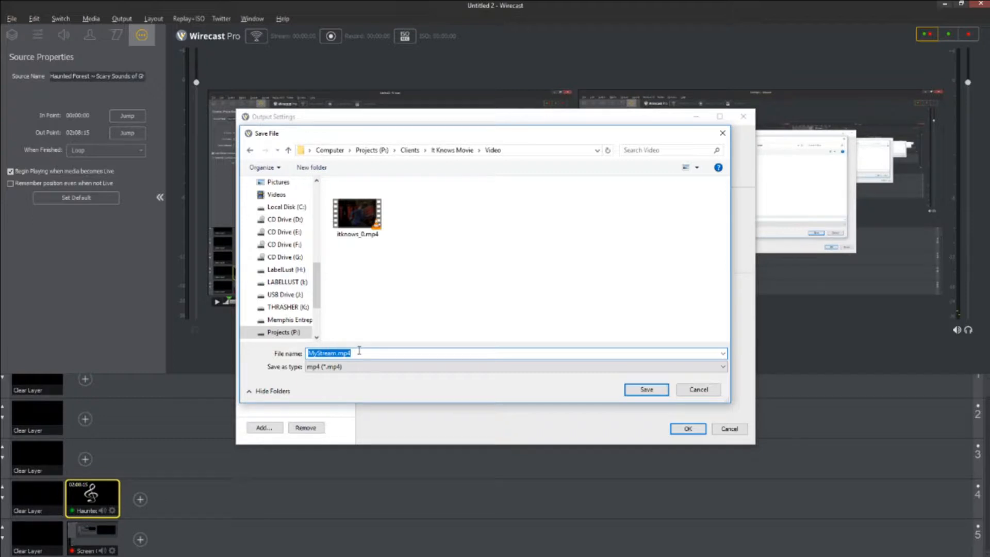
type("It")
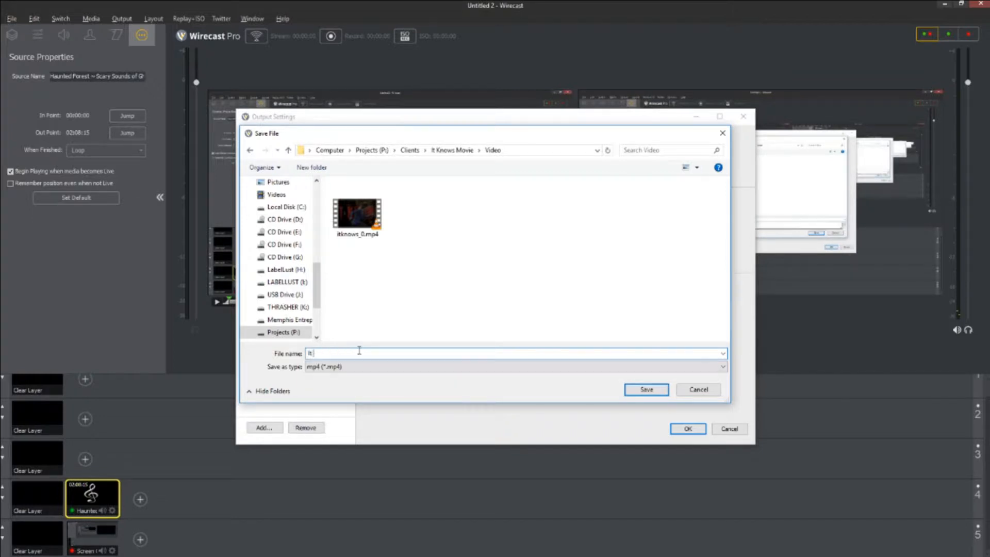
type(" Knows Wallpaper")
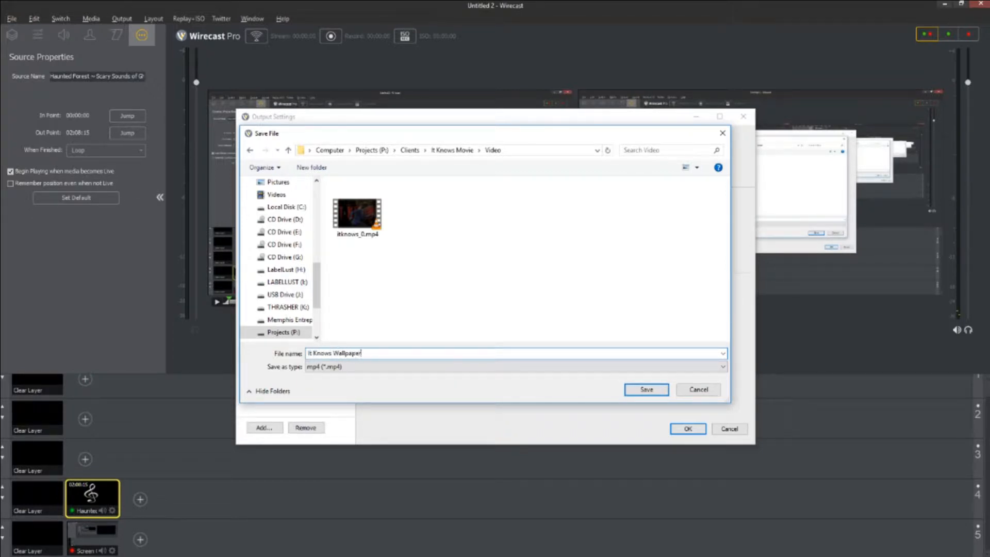
left_click(645, 390)
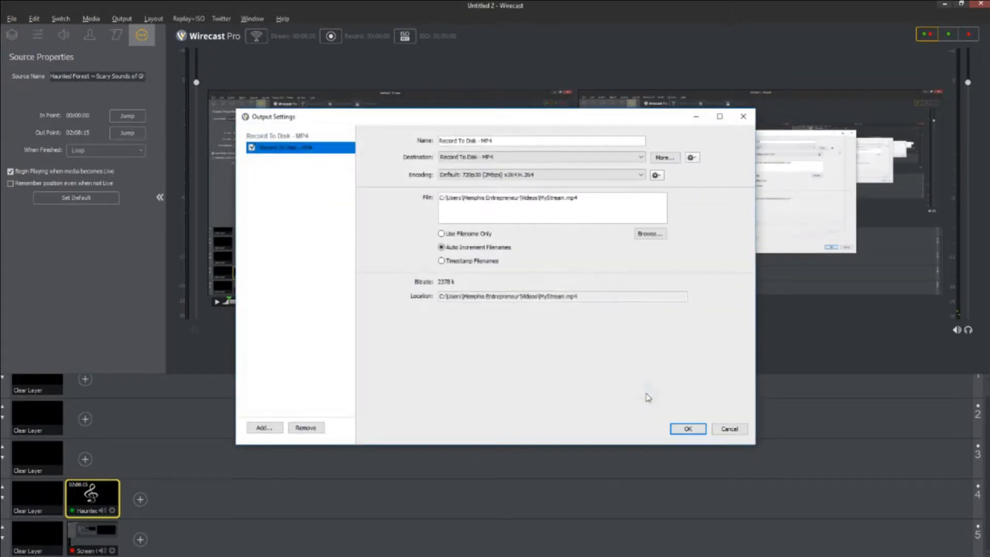
left_click(688, 428)
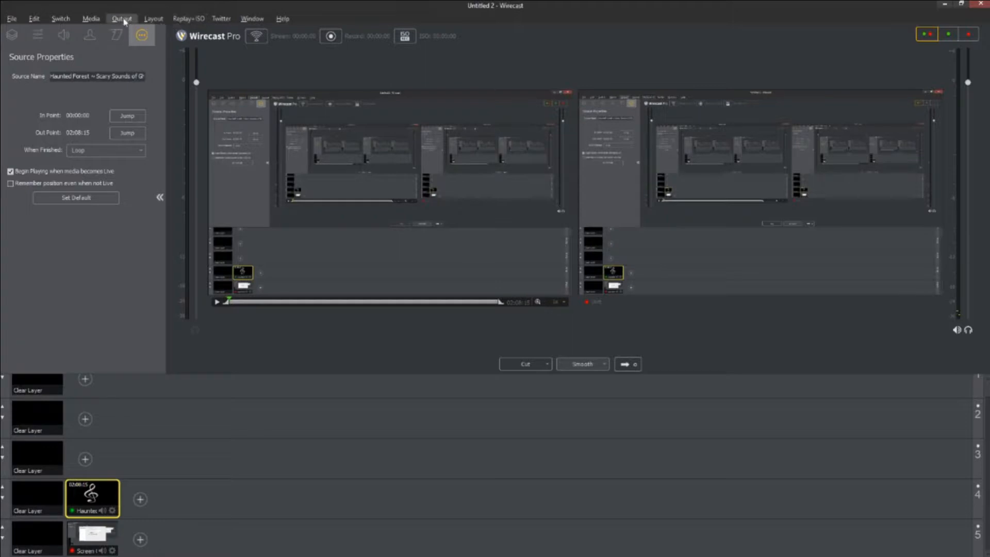
Set the output encoding preset to 1080p60 (7Mbps) x264.
left_click(123, 20)
left_click(135, 31)
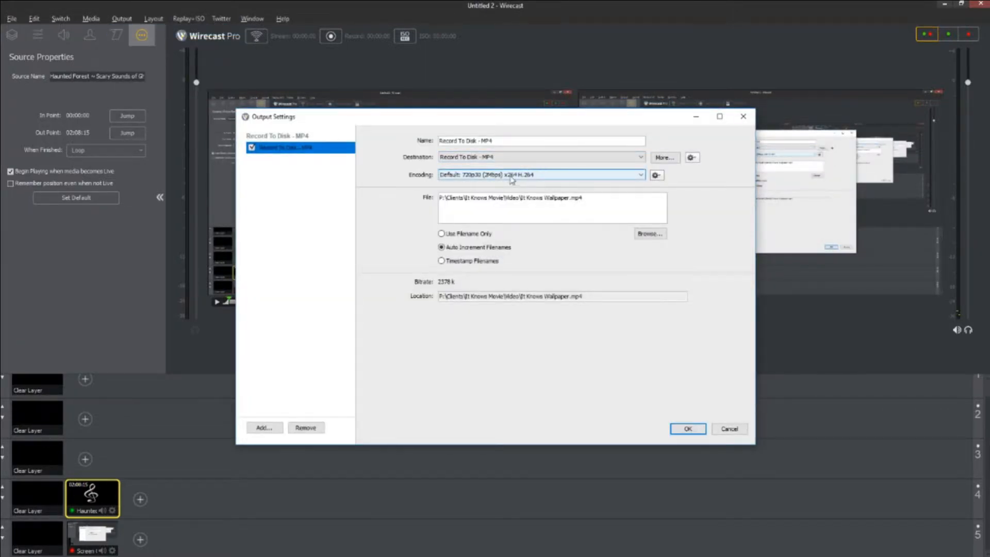
left_click(573, 176)
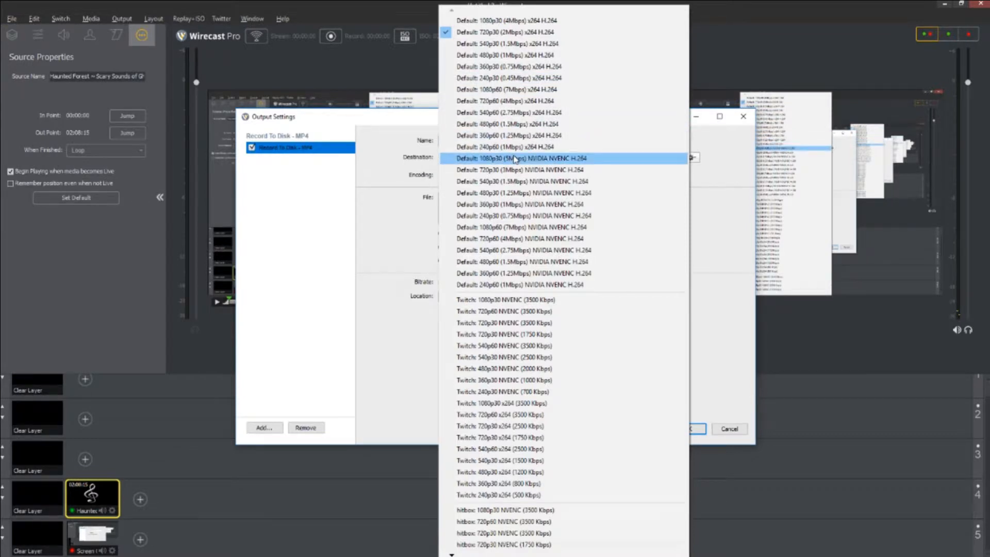
left_click(519, 91)
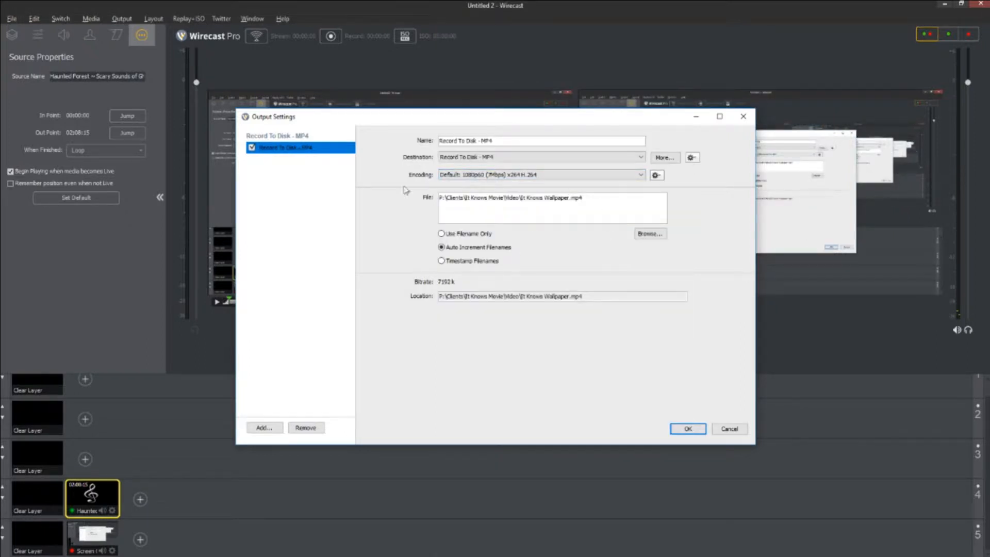
left_click(688, 427)
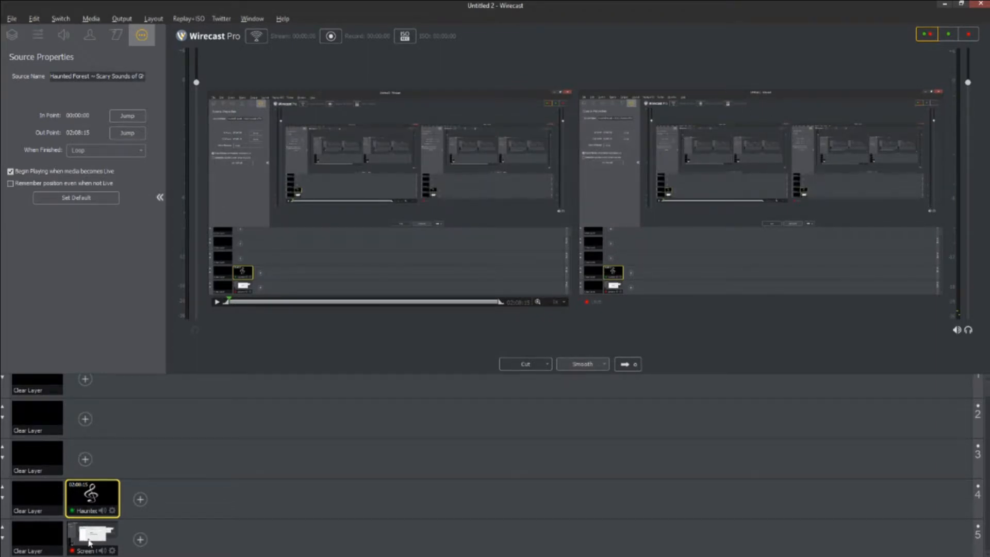
Check the Haunted Forest and screen capture shot properties, then drag Wirecast off screen.
left_click(99, 498)
left_click(99, 537)
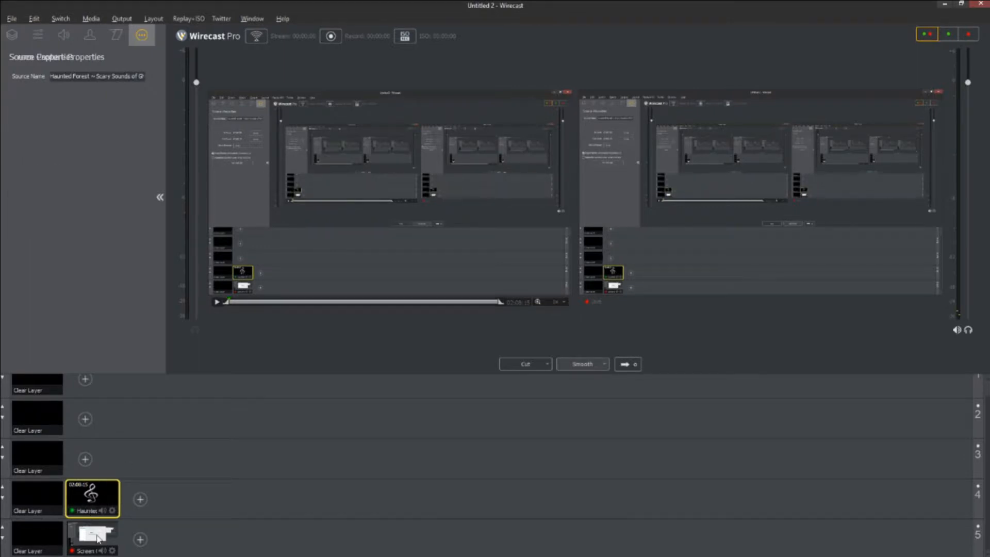
left_click(94, 501)
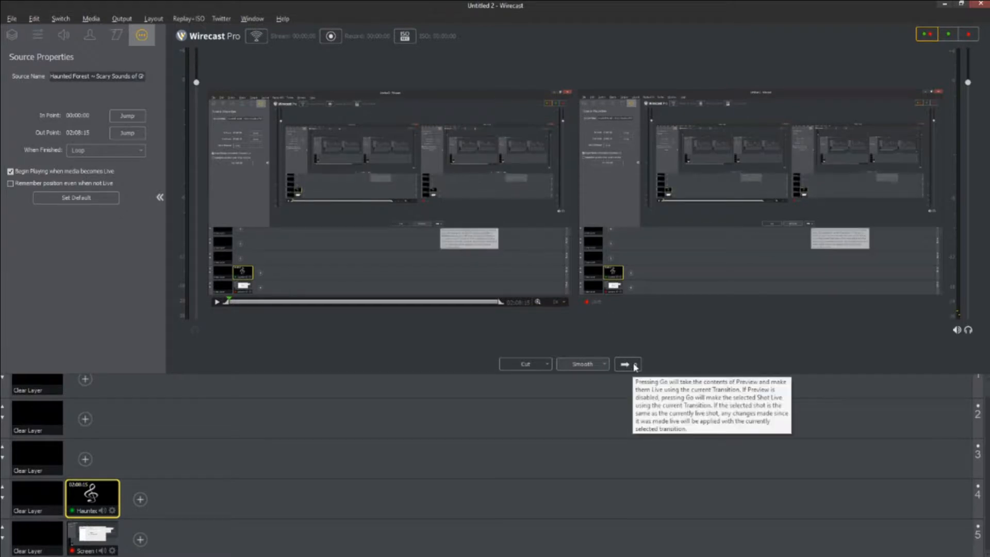
left_click_drag(712, 3, 0, 182)
Bring the It Knows poster document forward, deselect its four objects, and hide all panels.
mouse_move(546, 553)
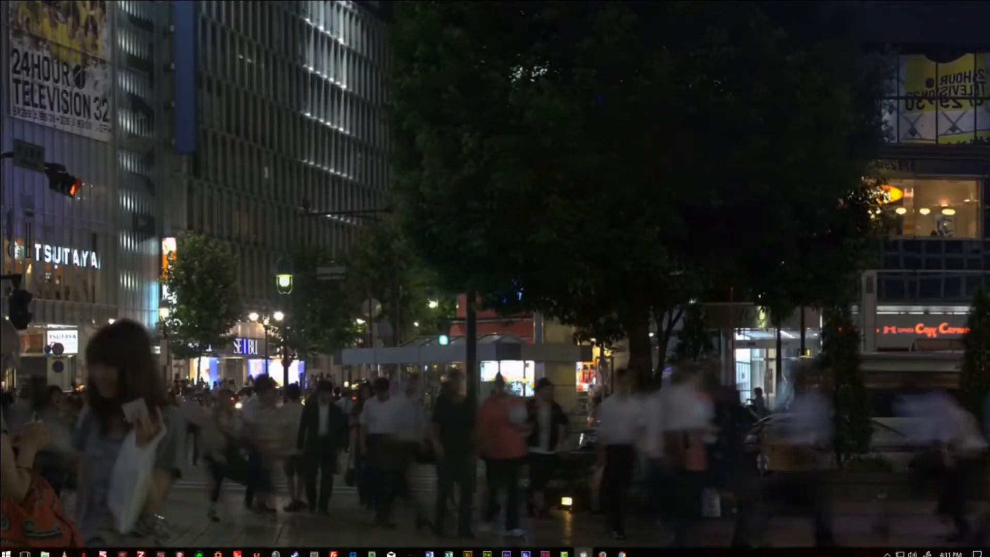
left_click(487, 553)
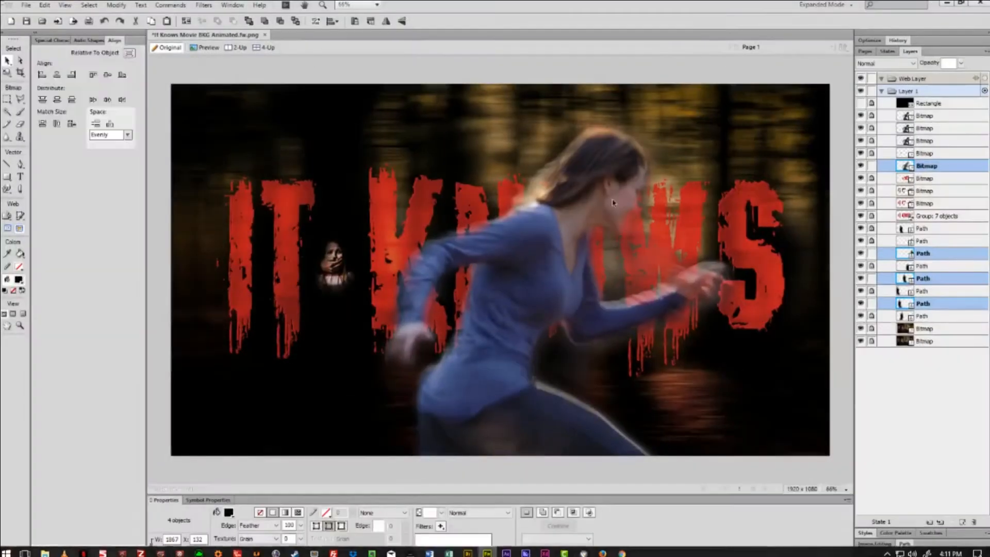
left_click(419, 78)
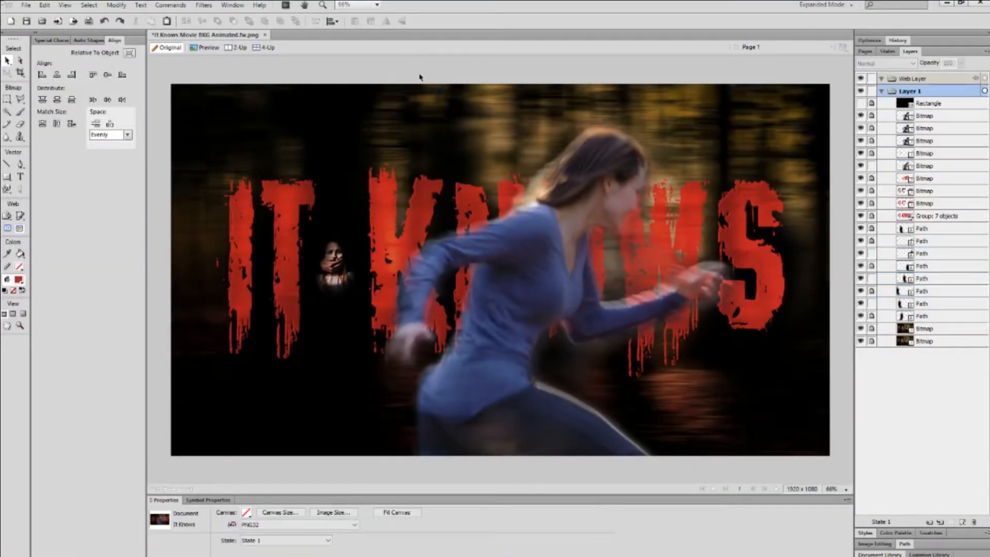
key("F4")
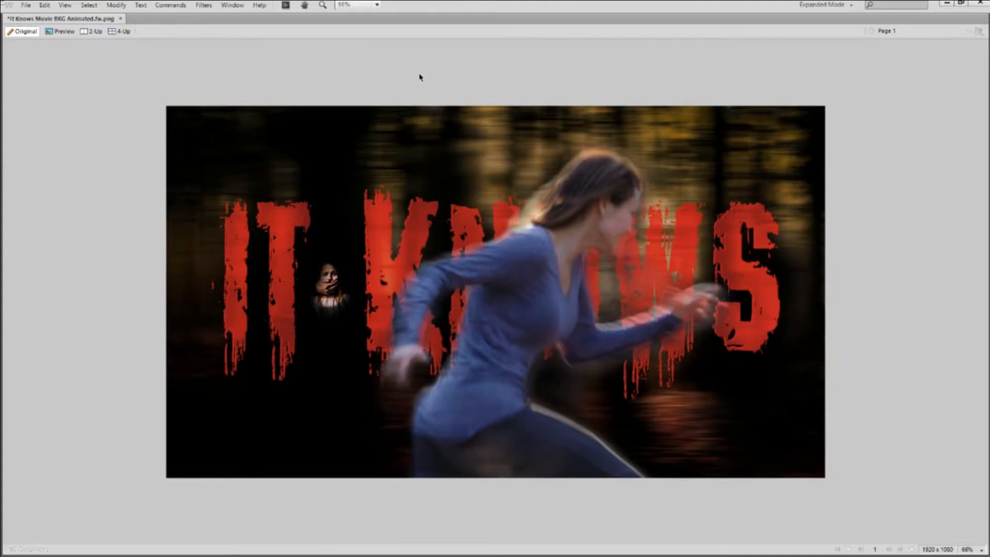
key("F4")
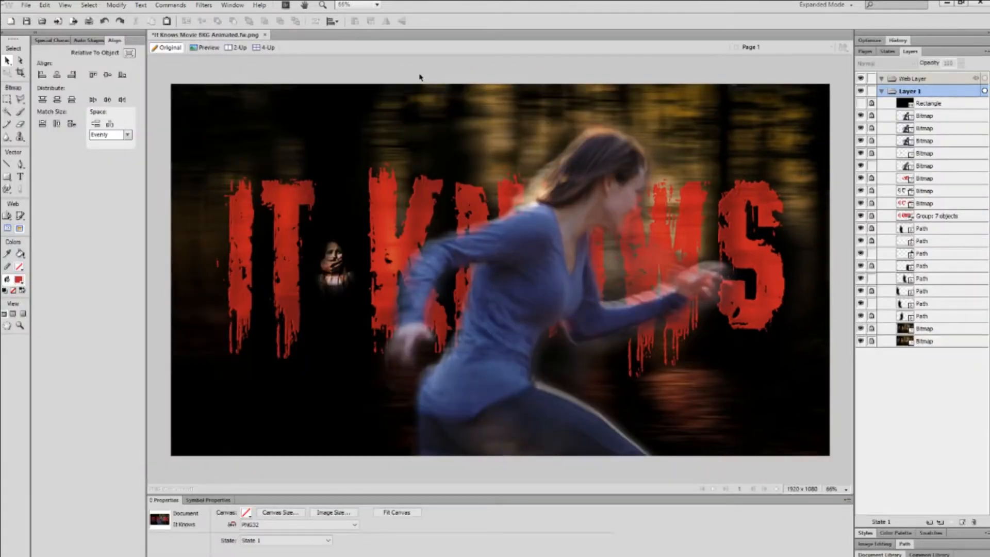
key("F4")
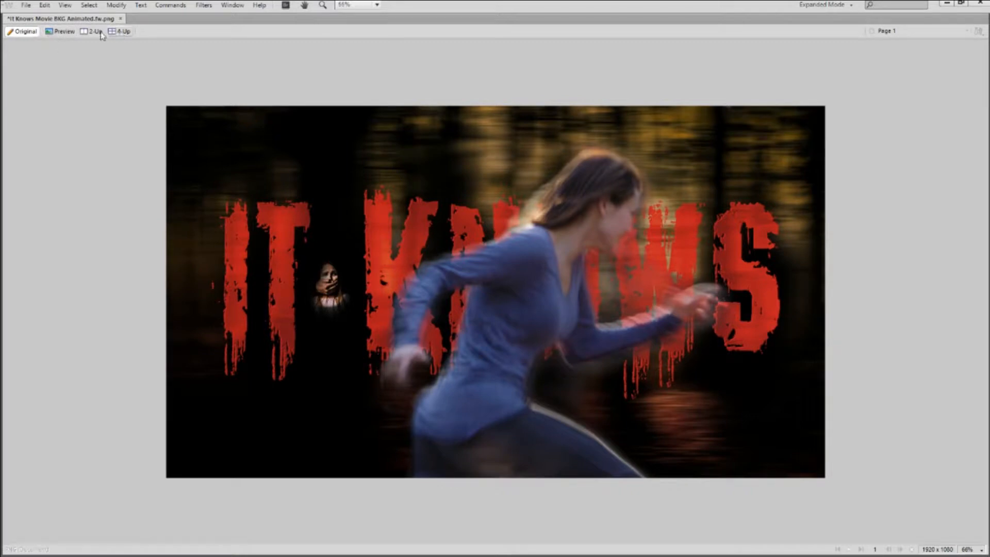
Preview the poster, return to editing at 100% zoom, and keep the expanded workspace layout.
left_click(57, 33)
left_click(30, 37)
key("ctrl+1")
left_click(825, 5)
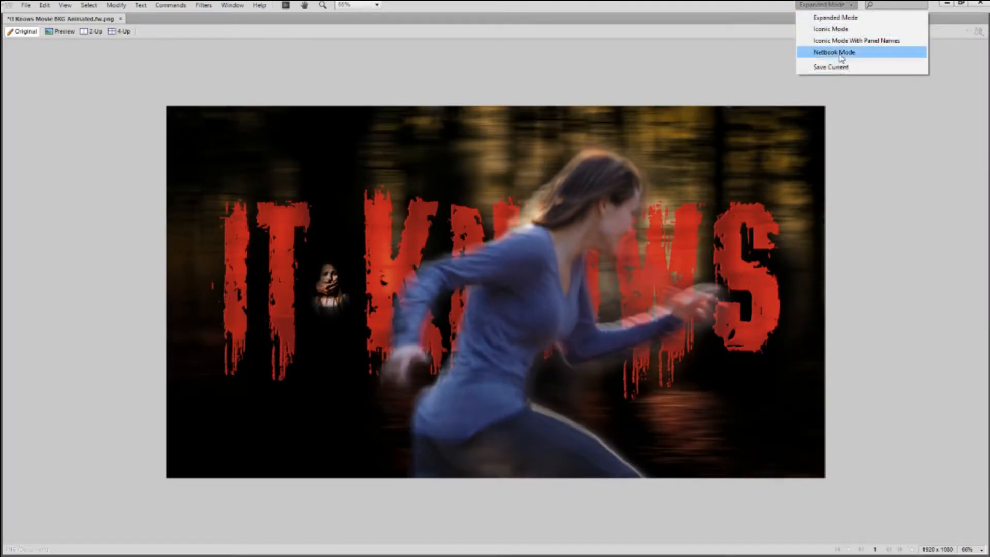
left_click(840, 18)
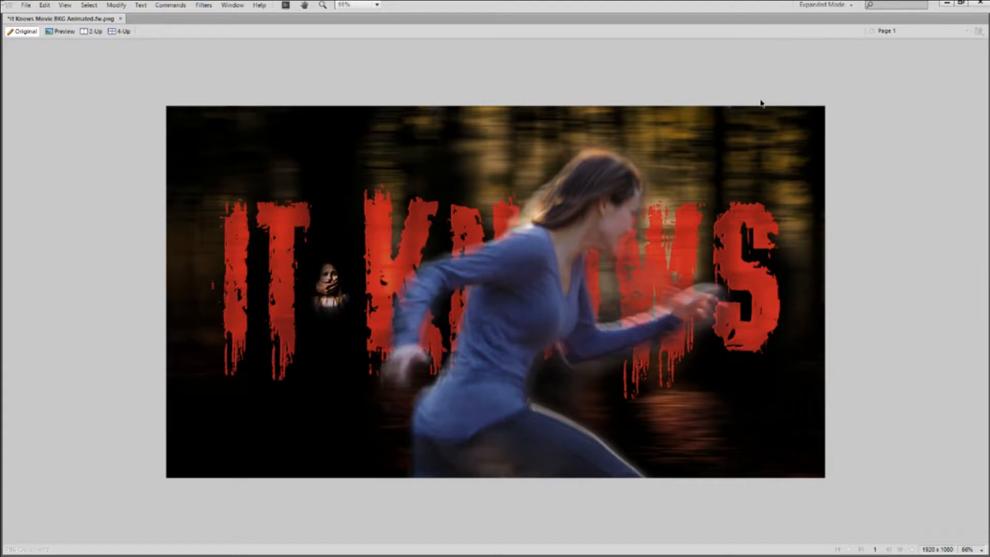
Compare 100% and 66% zoom, push Wirecast aside, and show Fireworks at 100%.
key("ctrl+equal")
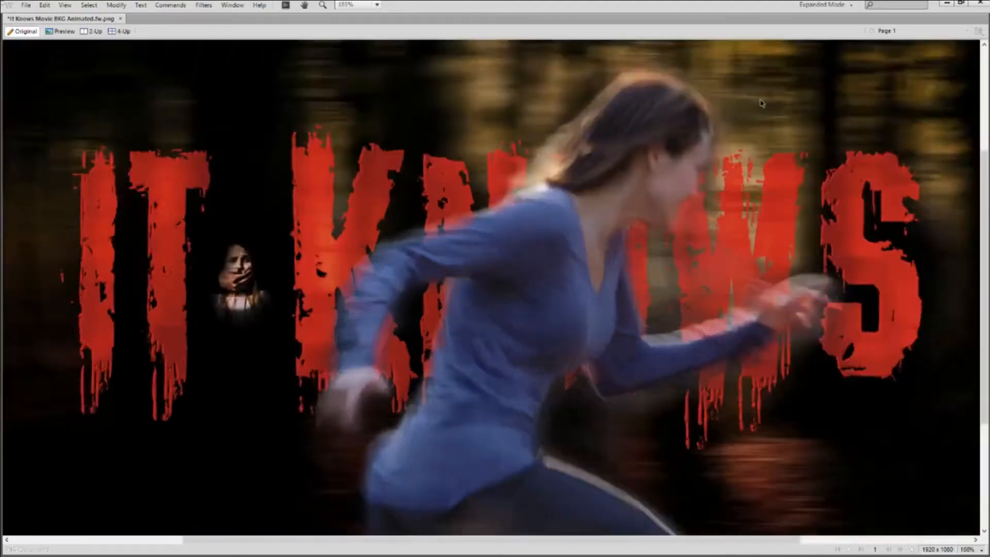
key("ctrl+minus")
key("ctrl+equal")
key("ctrl+minus")
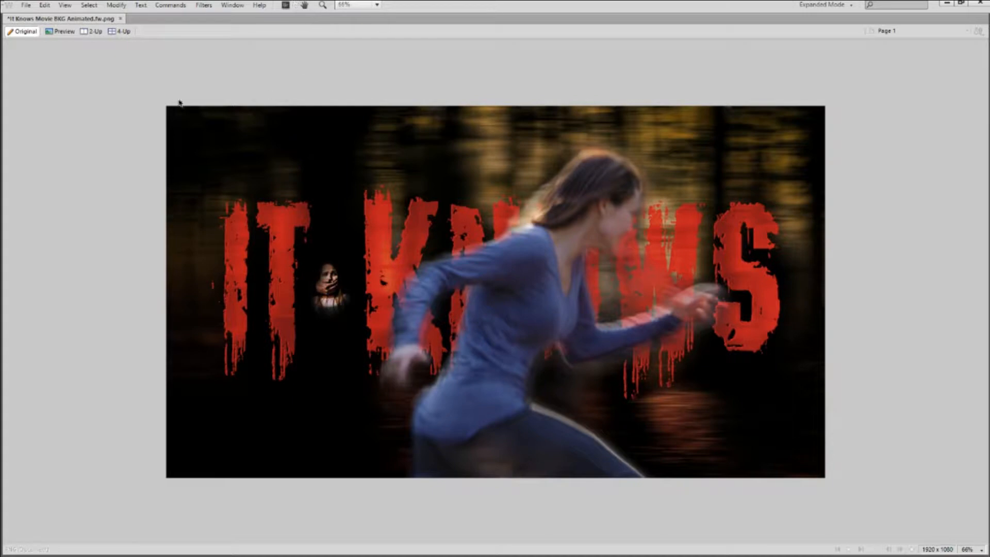
left_click_drag(989, 233, 989, 178)
left_click(684, 8)
key("ctrl+1")
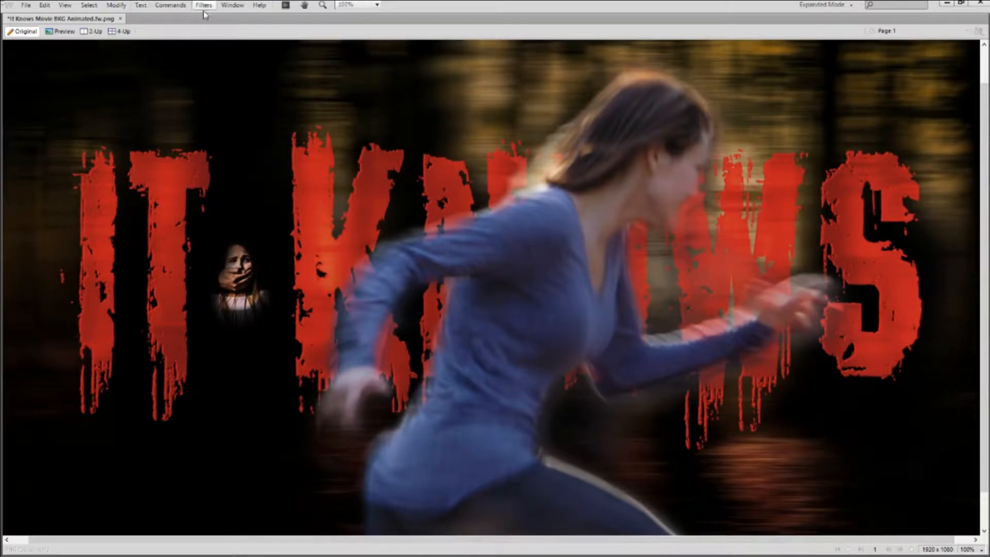
Fit the whole poster in the window and drag Wirecast over the canvas.
left_click(227, 6)
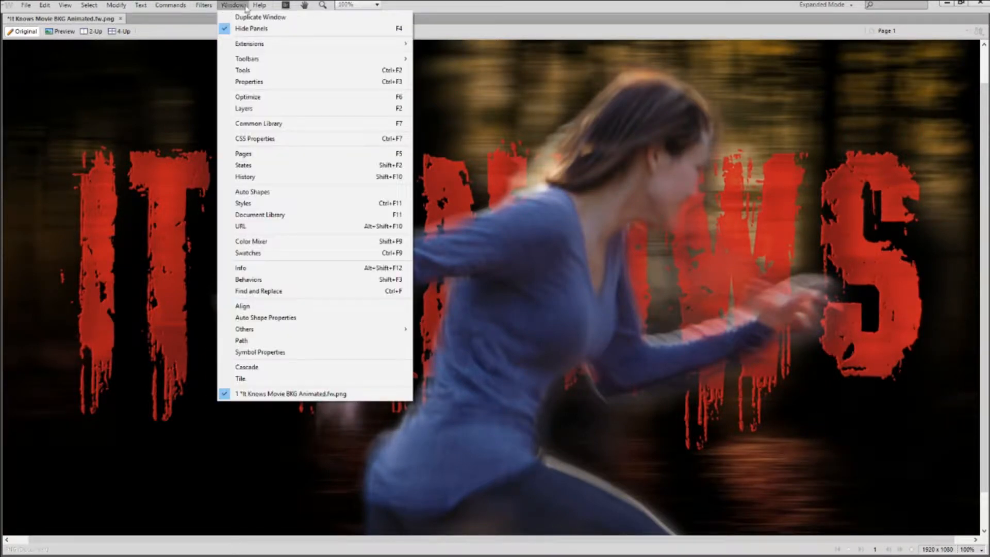
mouse_move(57, 6)
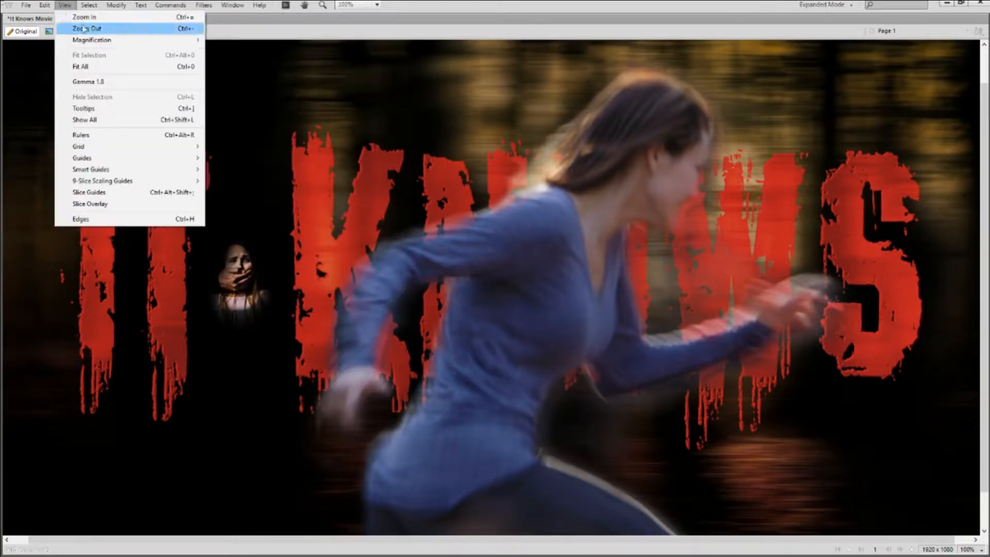
left_click(83, 67)
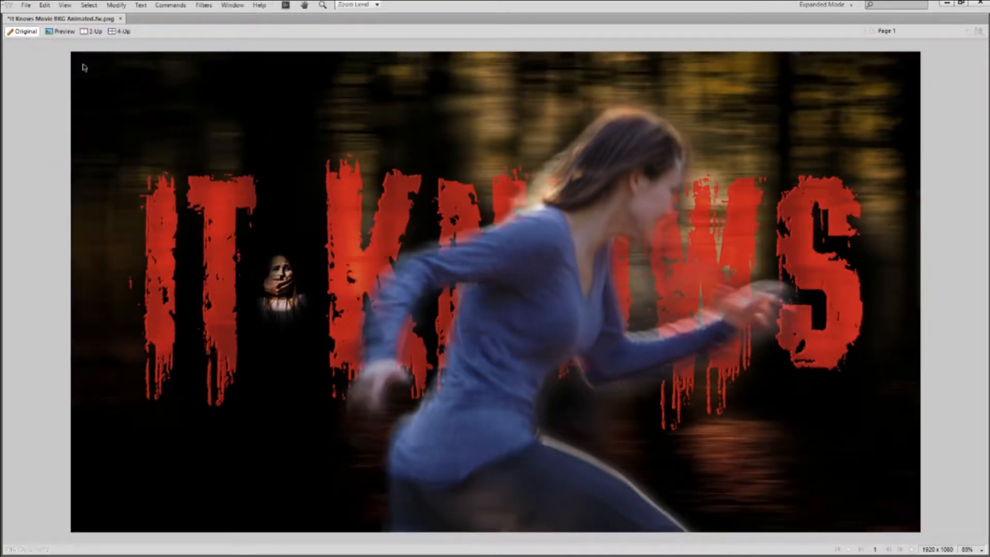
left_click(65, 6)
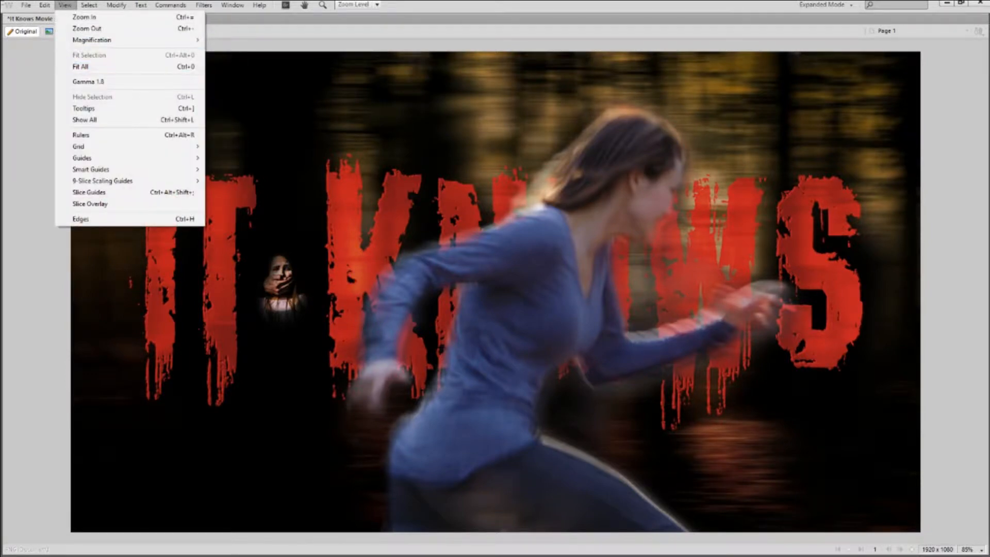
left_click_drag(989, 181, 540, 121)
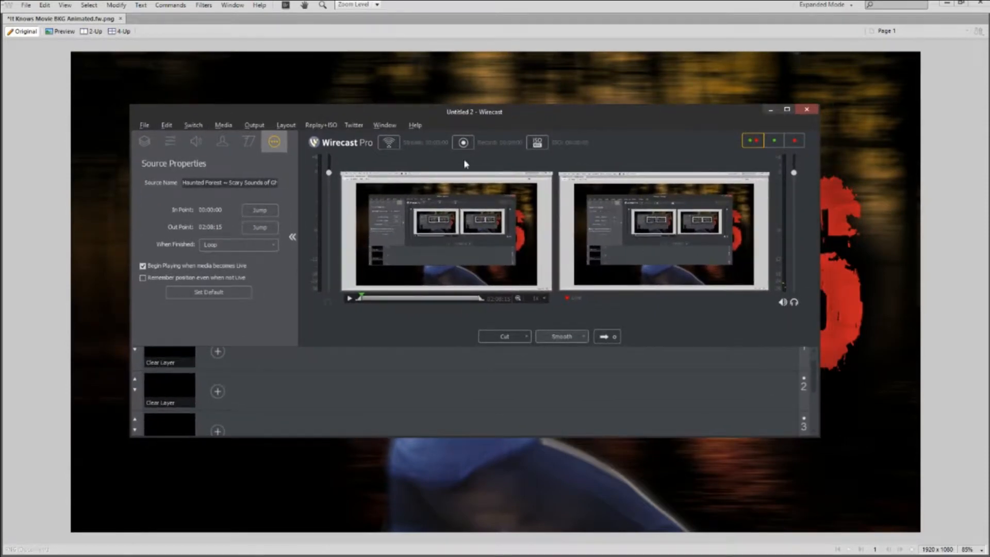
Select the layer 5 screen-capture shot and lock its horizontal and vertical scale together.
scroll(273, 370, "down", 3)
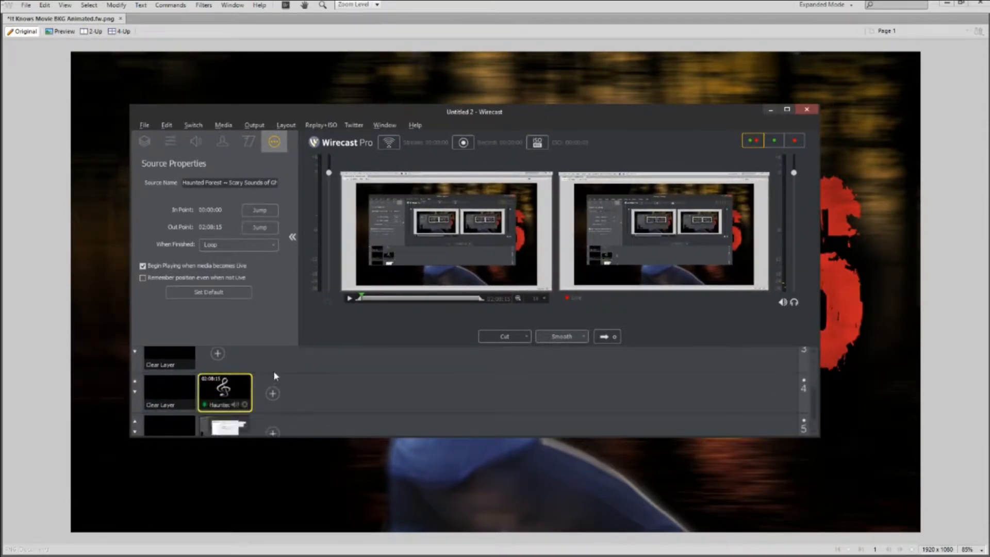
left_click(234, 408)
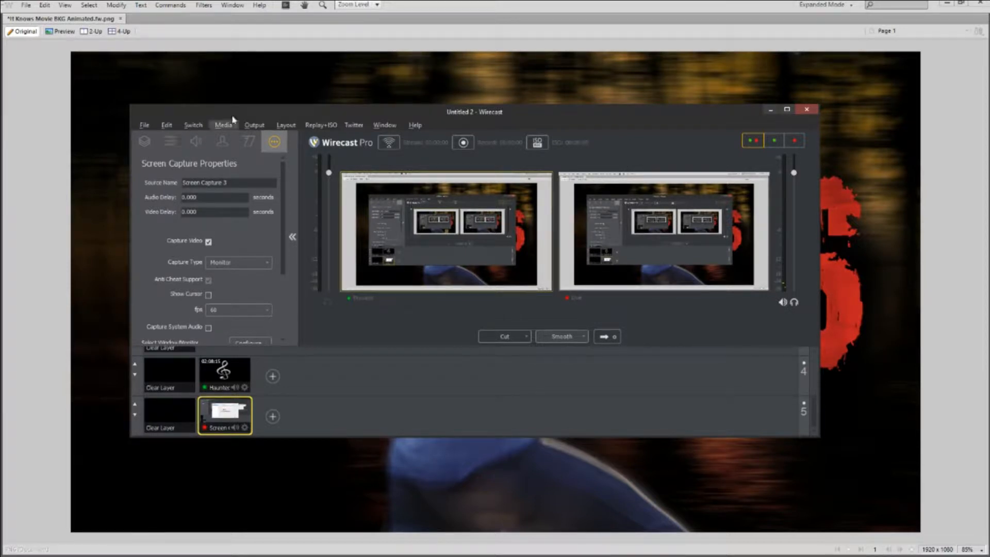
left_click_drag(234, 108, 203, 78)
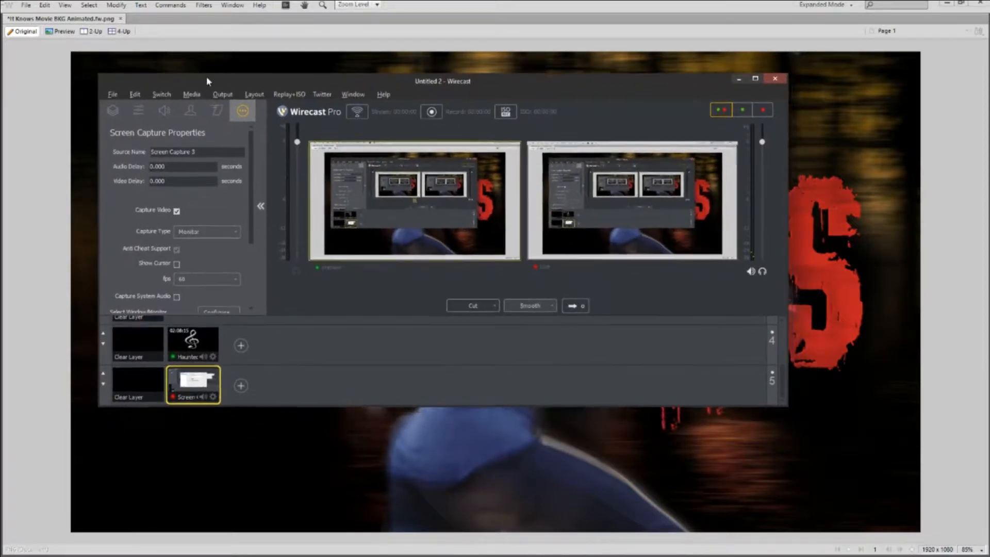
left_click(138, 108)
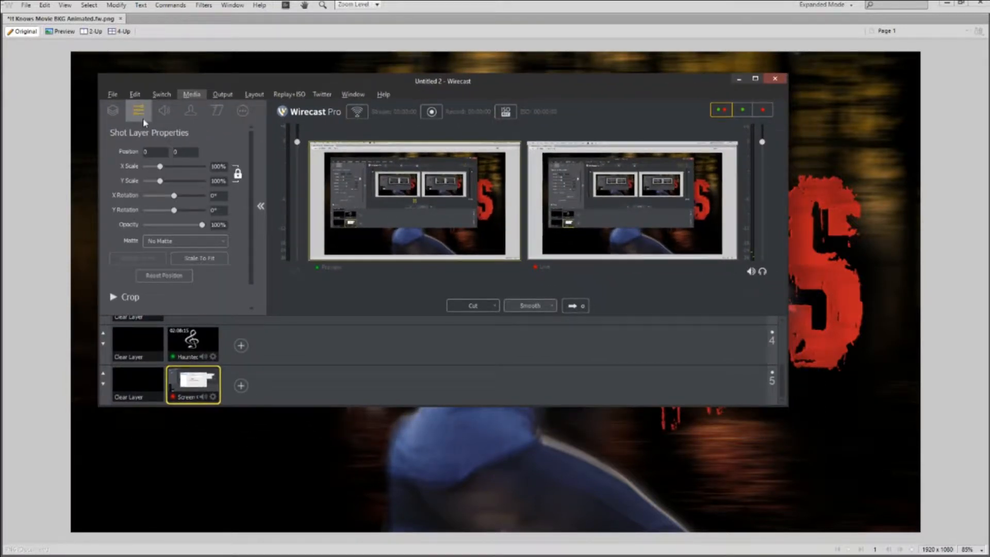
left_click(238, 174)
Scale the screen-capture shot up to 119% and nudge it to Y position 30.
mouse_move(159, 168)
left_mouse_down()
mouse_move(132, 172)
mouse_move(163, 171)
left_mouse_up()
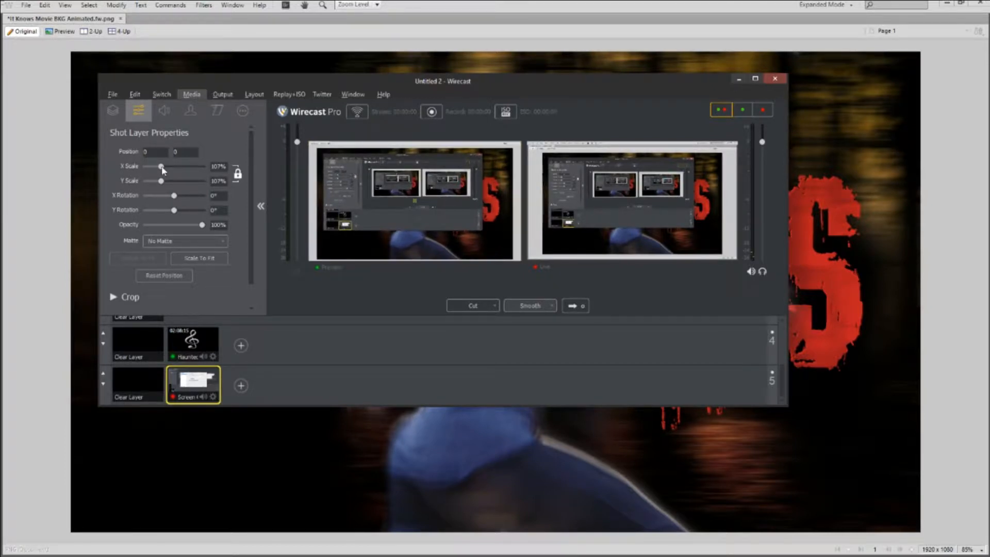
left_click_drag(163, 171, 164, 171)
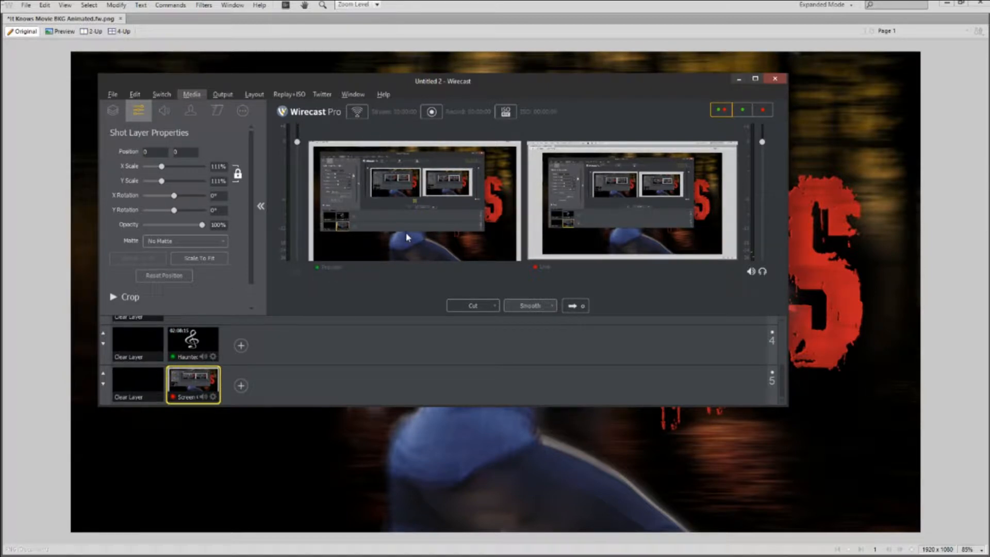
key("Up")
key("Up")
key("Up")
key("Up")
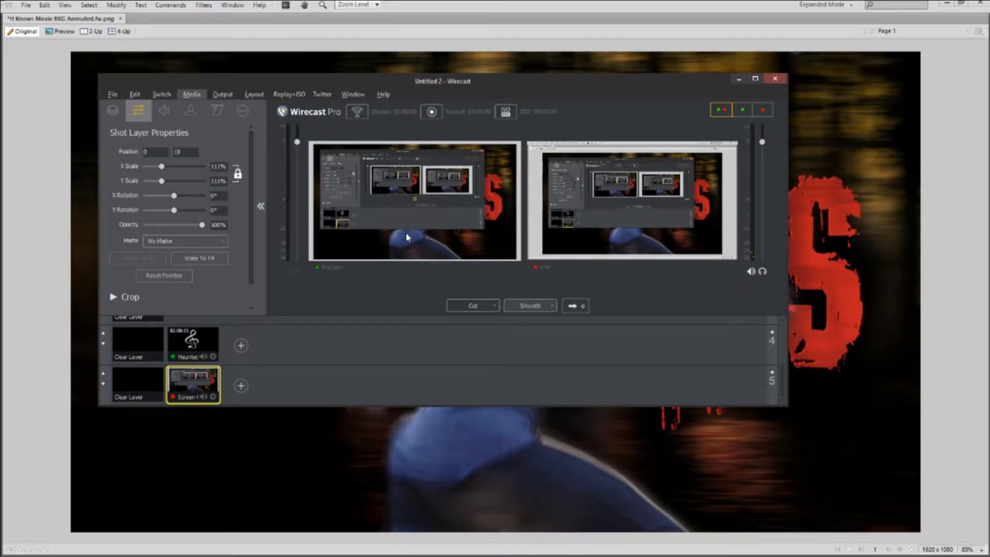
key("Up")
key("Up")
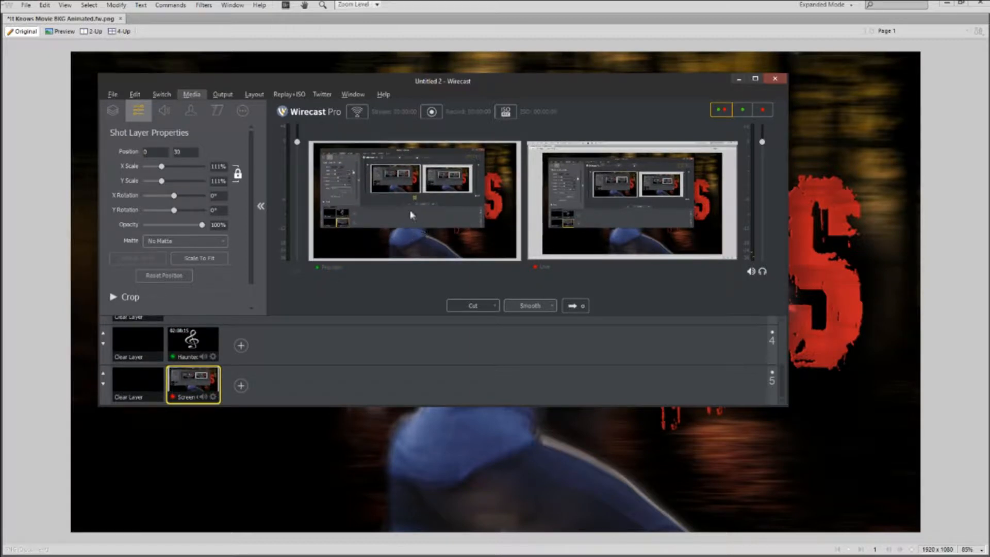
left_click_drag(161, 167, 164, 168)
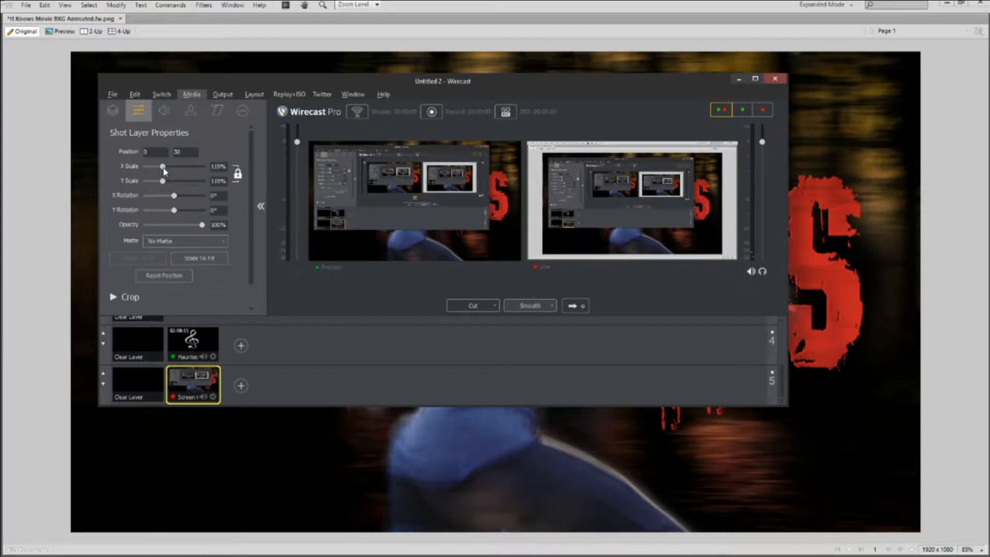
double_click(503, 80)
double_click(537, 5)
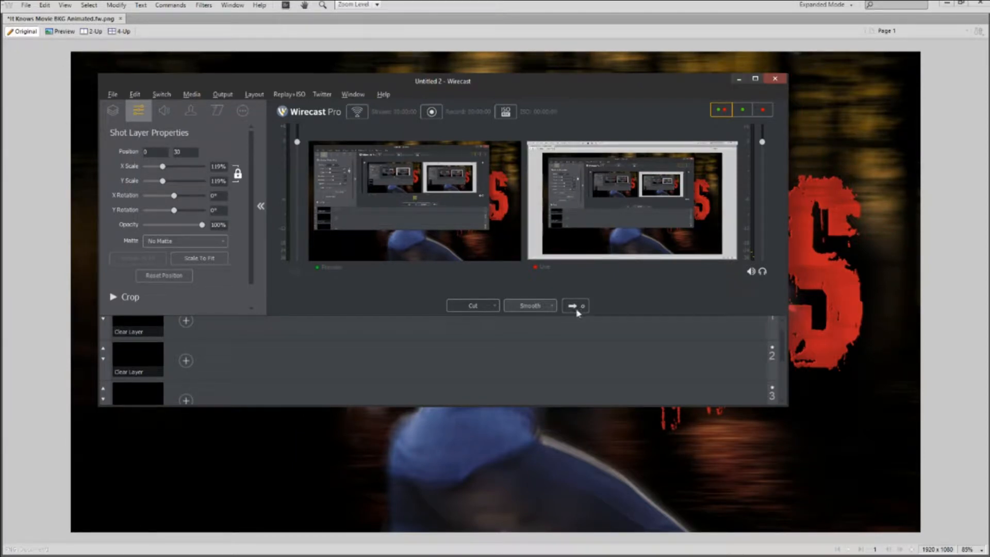
Pick the Haunted and Clear Layer shots, go live, then slide Wirecast off the left edge.
scroll(168, 356, "down", 3)
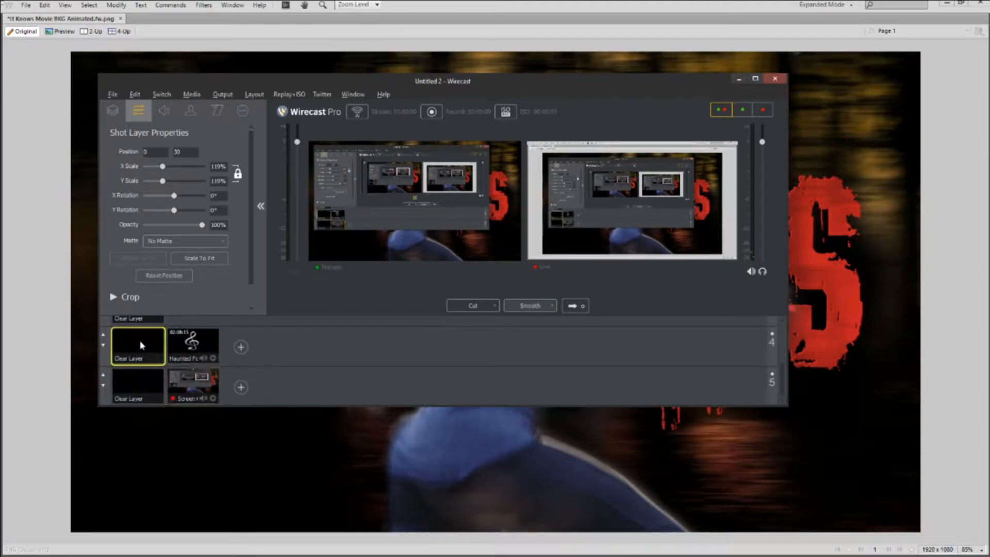
left_click(187, 343)
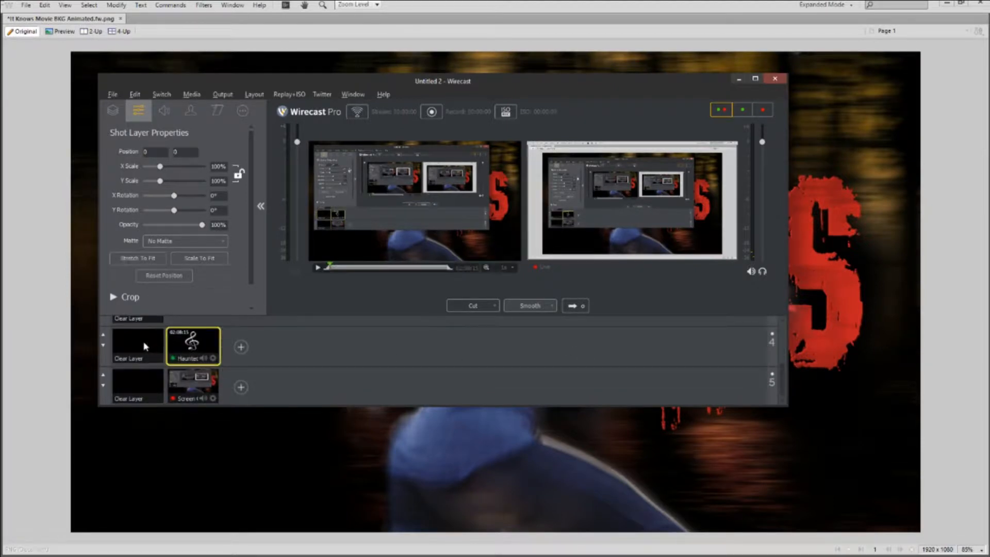
left_click(138, 342)
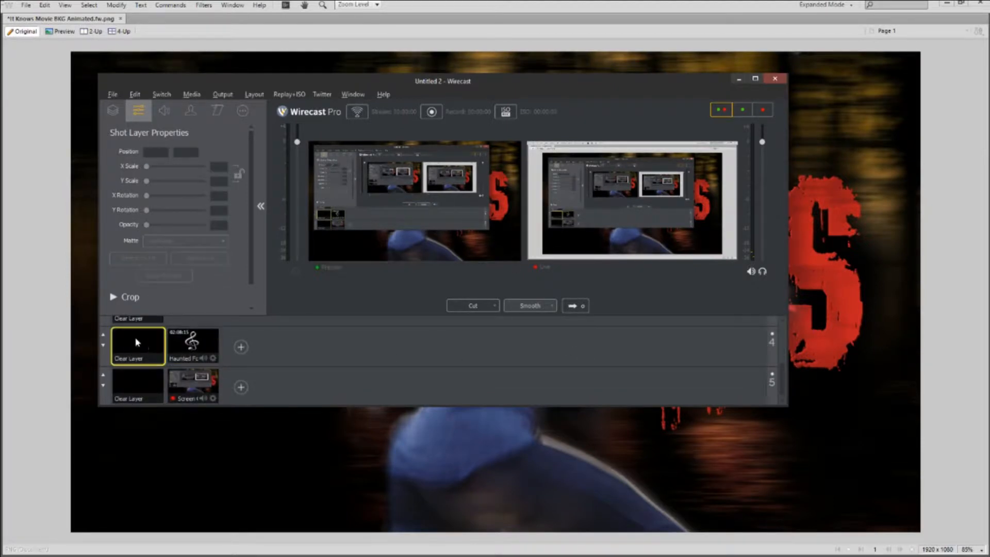
left_click(584, 306)
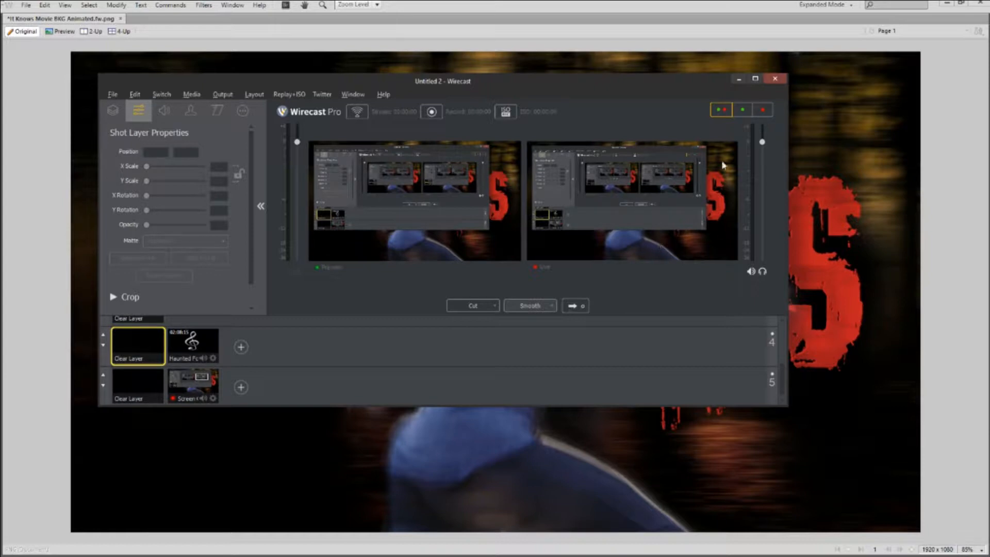
left_click_drag(578, 86, 617, 119)
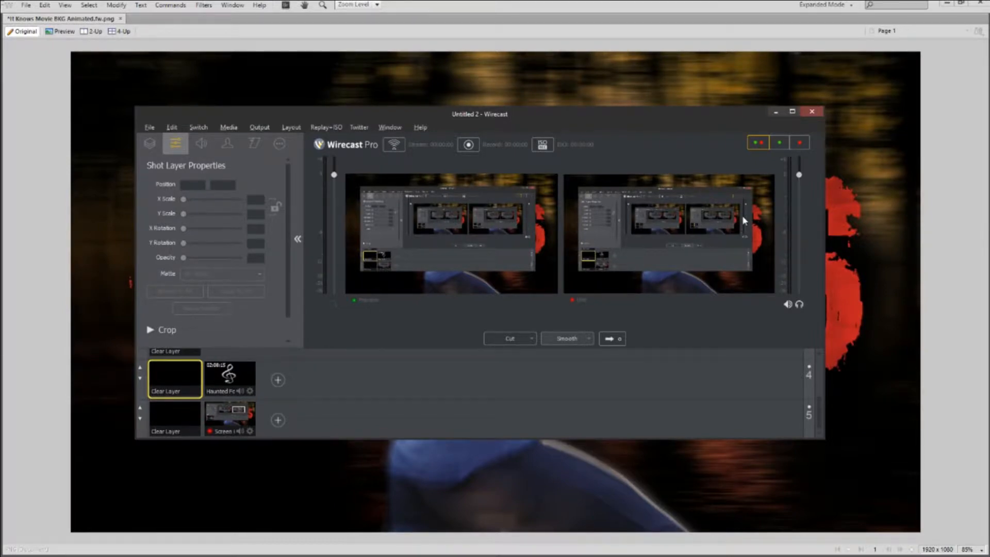
left_click_drag(722, 118, 0, 170)
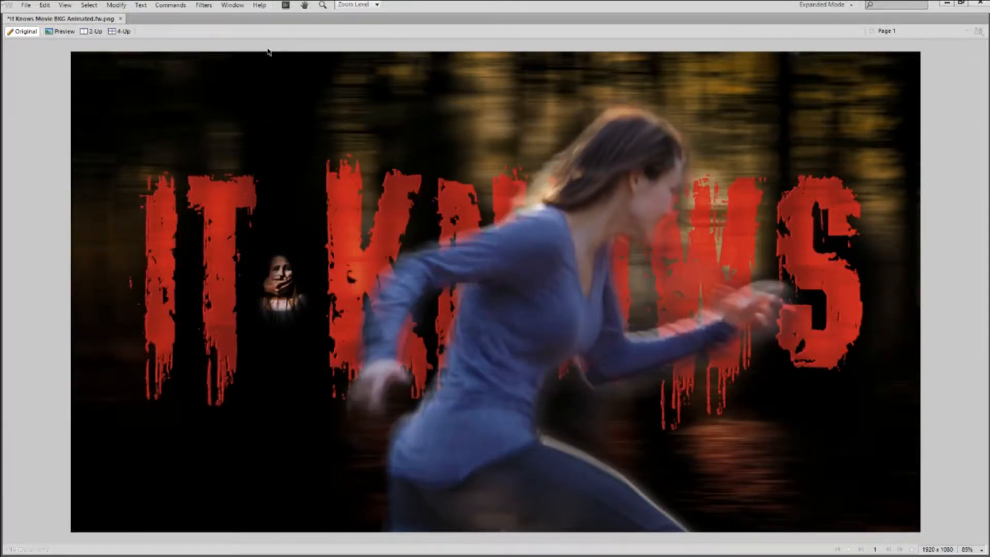
Make the dark Rectangle layer visible in Layers, then hide the panels again.
key("F4")
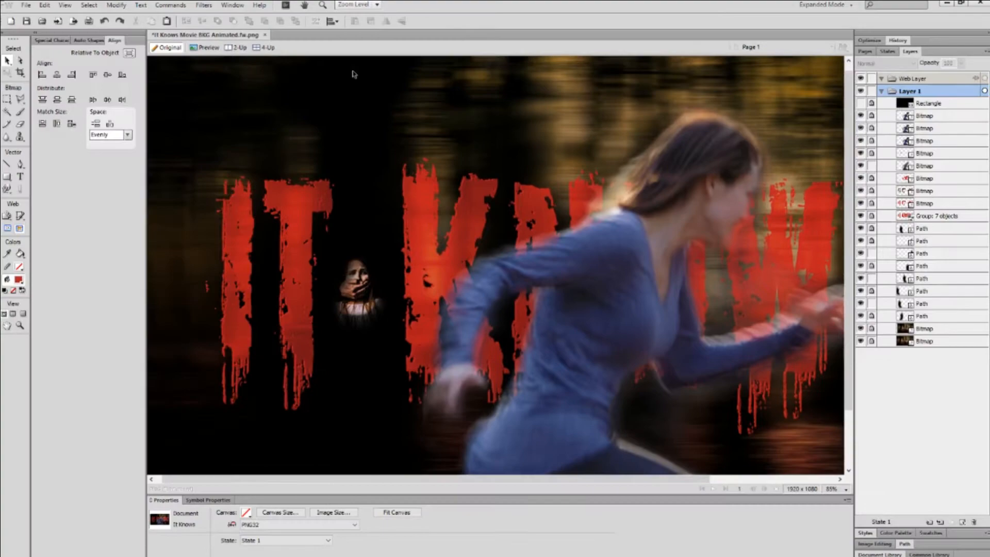
left_click(861, 103)
key("F4")
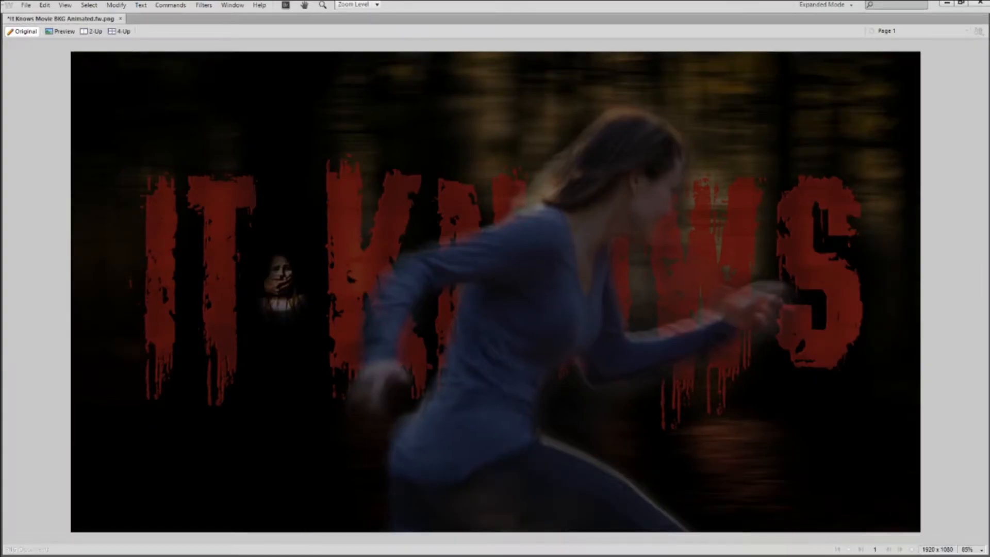
Drag Wirecast over the dimmed poster and back off screen, twice, to check the capture.
left_click_drag(0, 164, 400, 108)
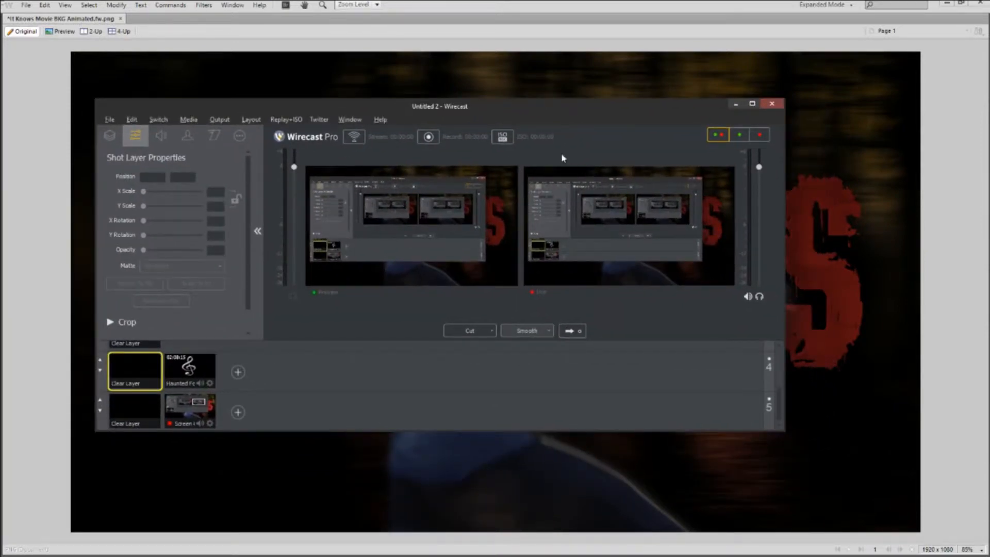
left_click_drag(553, 106, 0, 116)
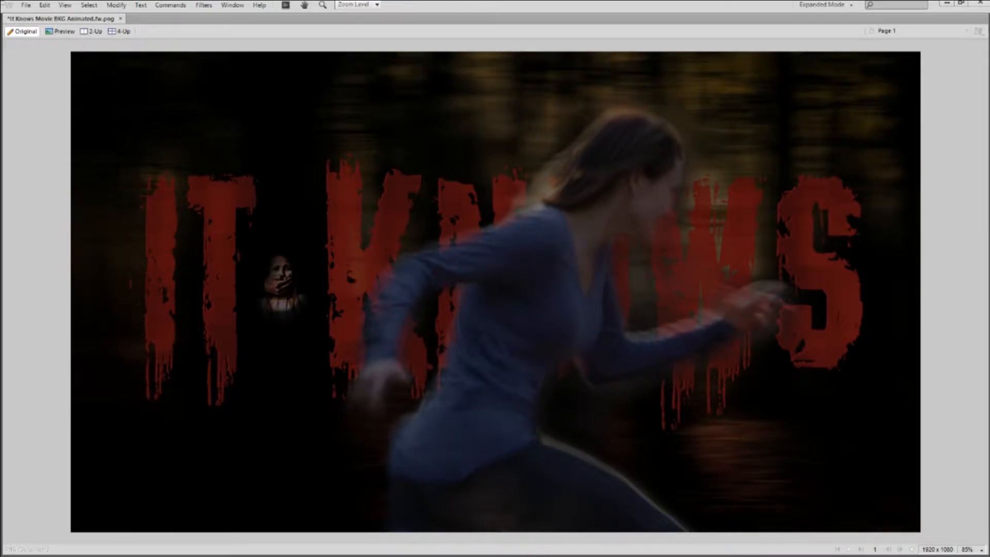
left_click_drag(0, 142, 148, 156)
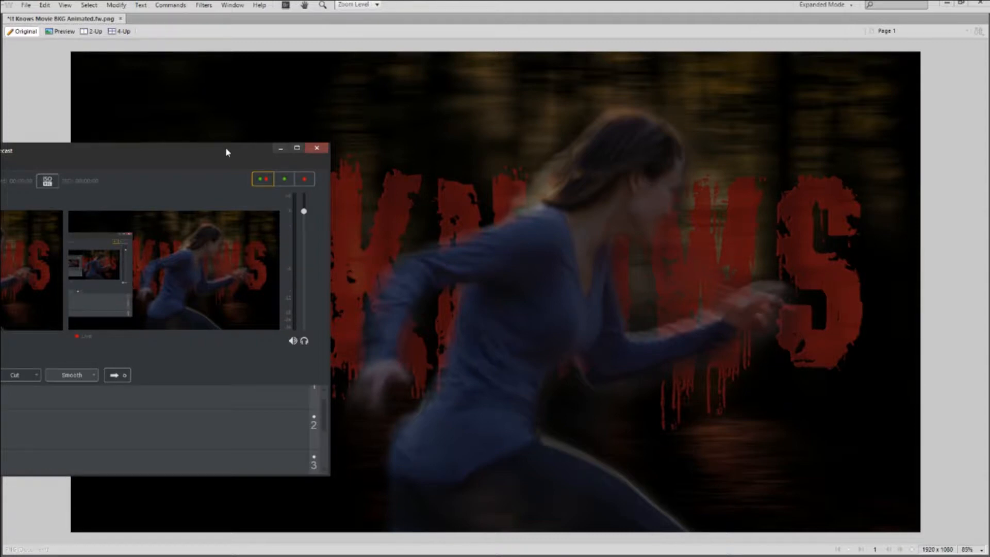
left_click_drag(226, 149, 0, 191)
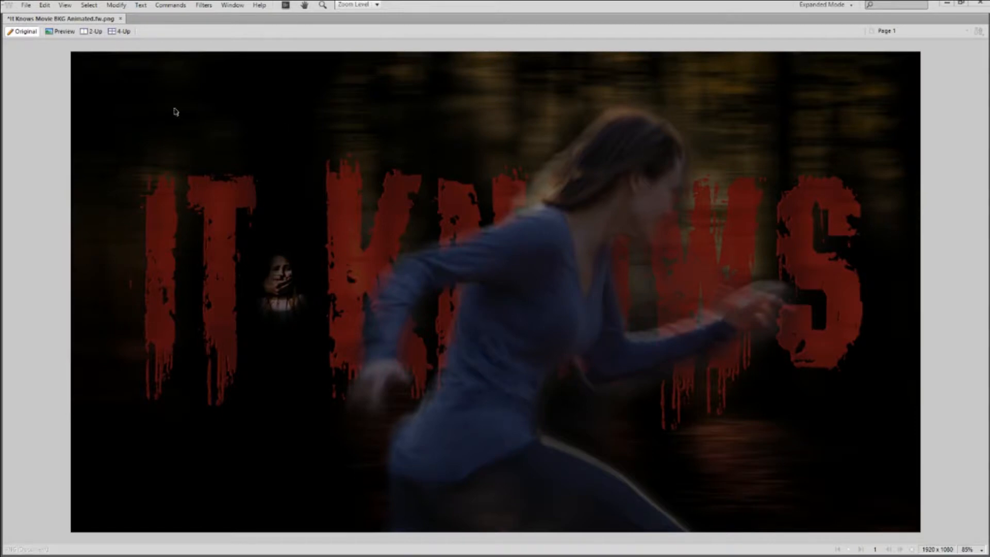
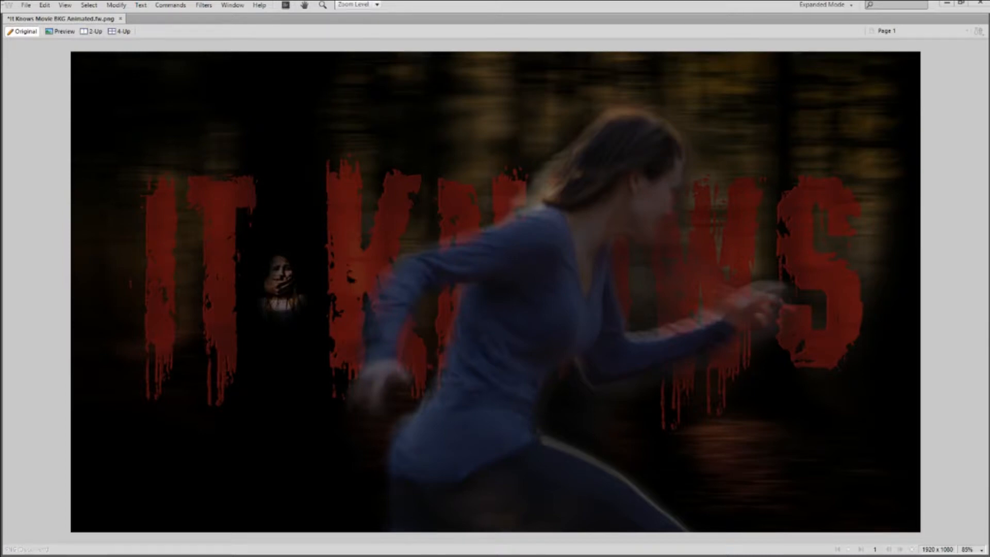
Snap the Wirecast window maximized over the Fireworks poster by dragging it to the top edge.
left_click_drag(1, 242, 537, 1)
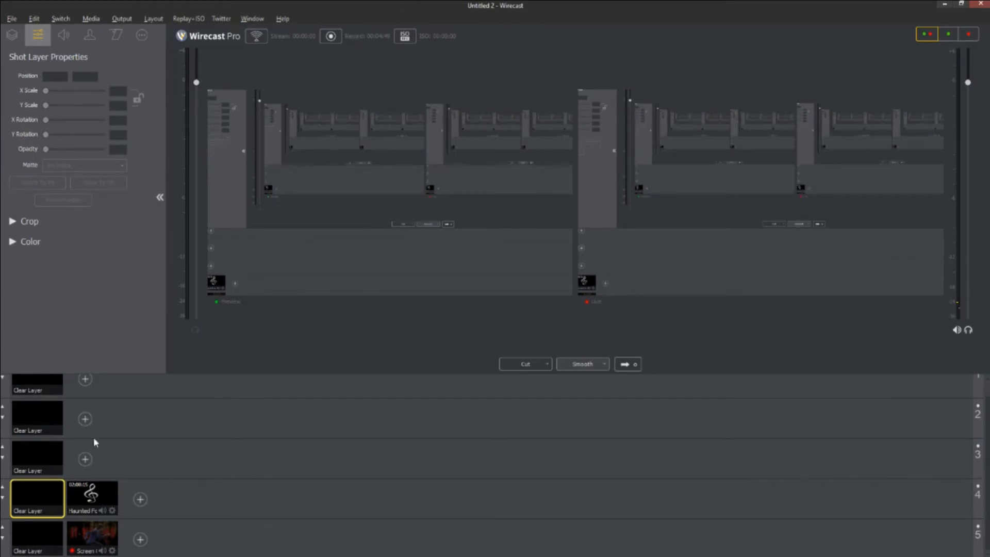
Try the Haunted shot on layer 4, set it back to Clear Layer, and minimize Wirecast.
left_click(53, 533)
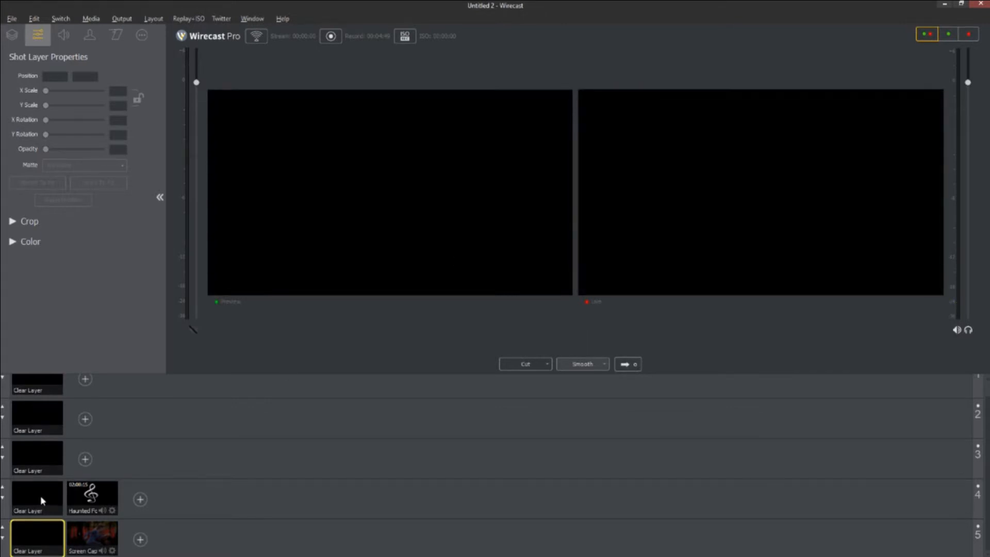
left_click(103, 493)
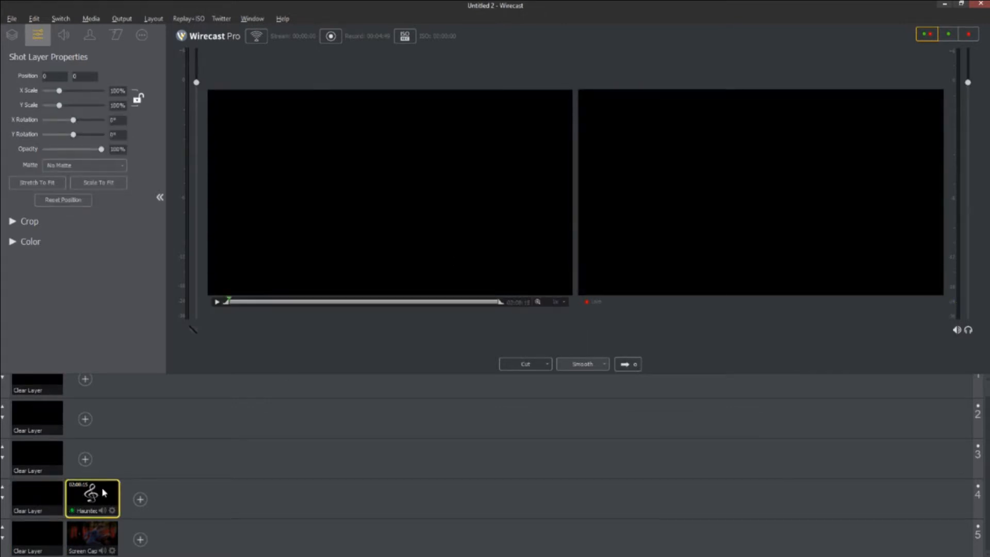
left_click(51, 494)
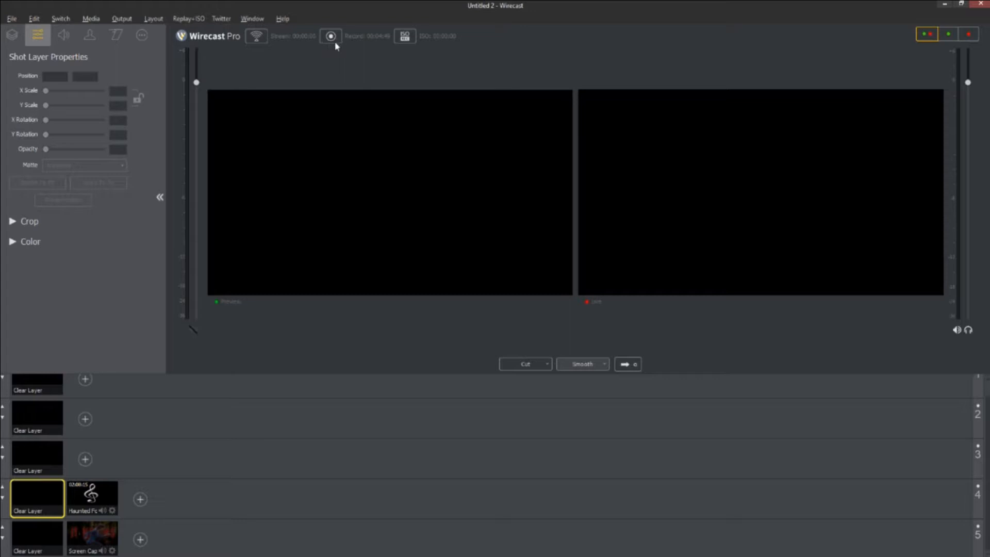
left_click(946, 4)
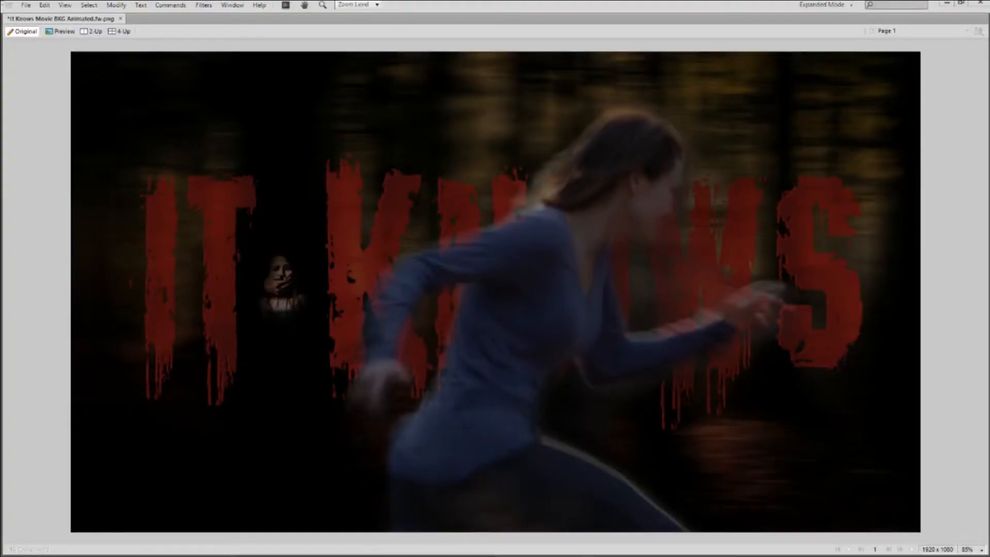
Minimize Fireworks and select It Knows Wallpaper_0.mp4 in Projects (P:) > Clients > It Knows Movie > Video.
left_click(947, 3)
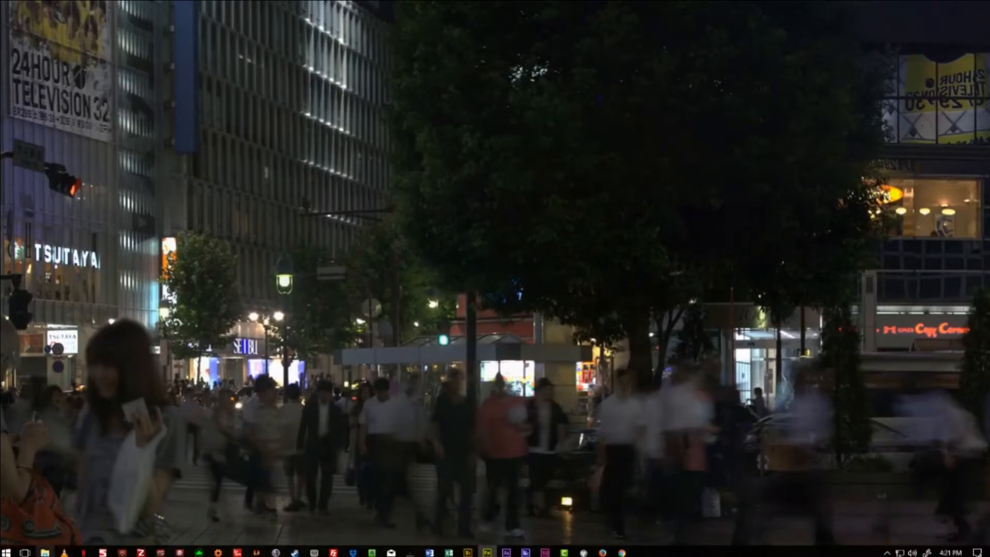
left_click(45, 553)
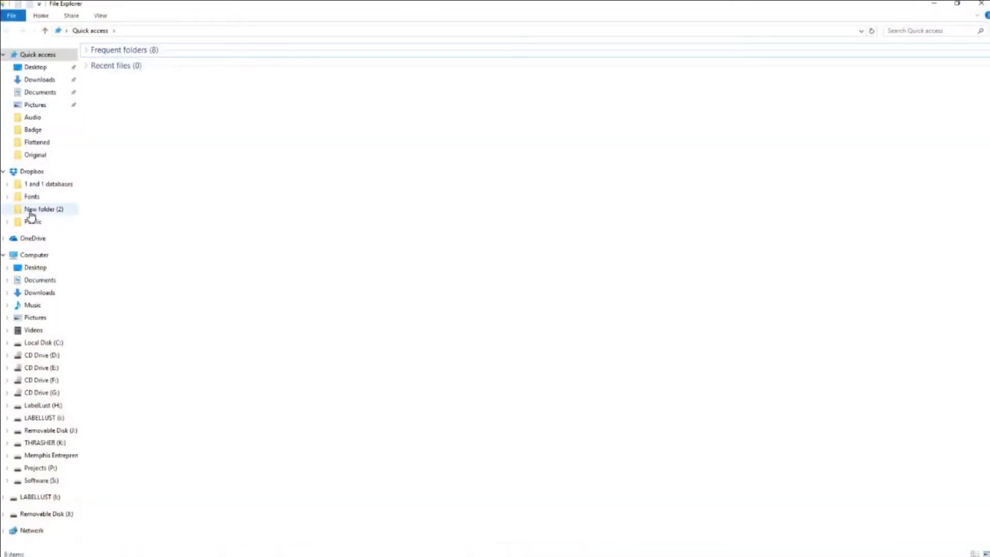
left_click(34, 256)
double_click(687, 150)
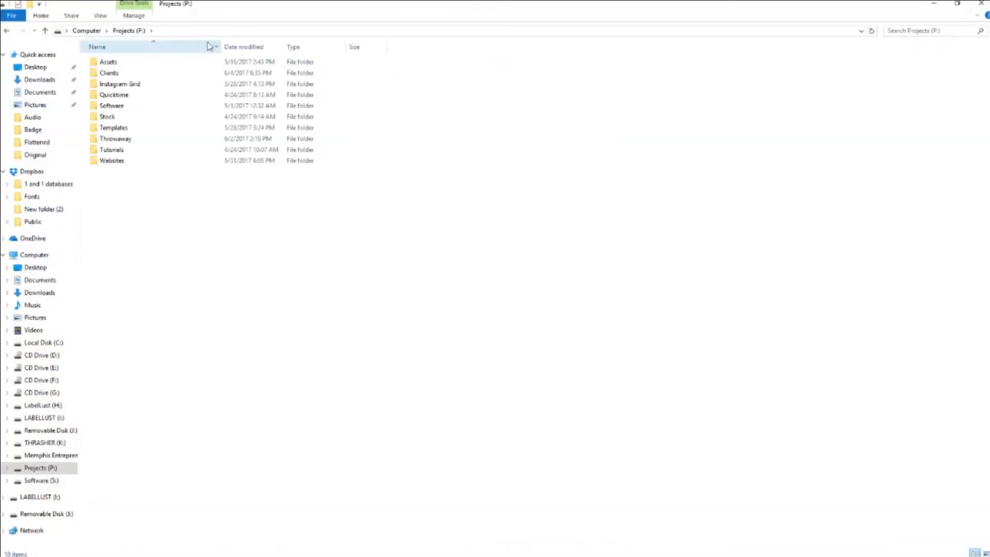
double_click(113, 73)
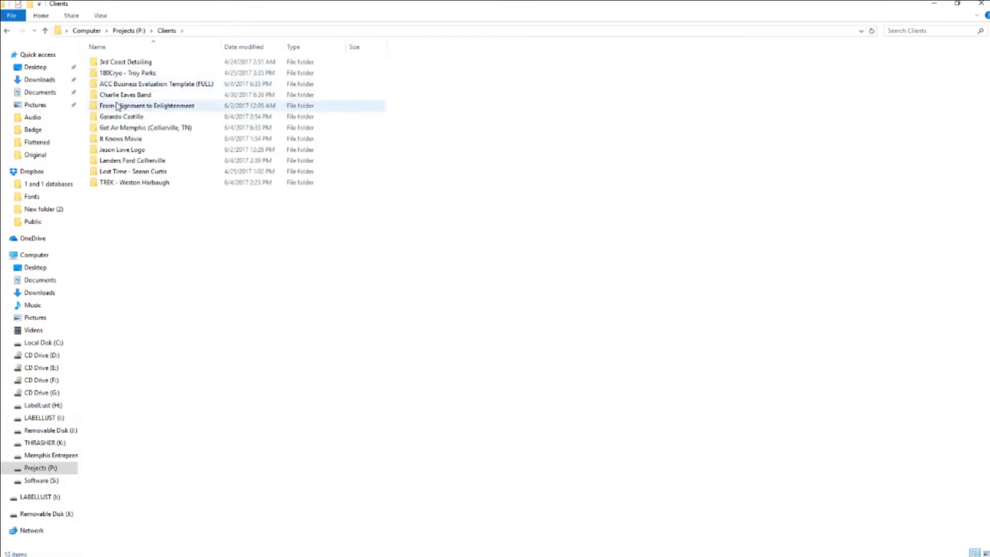
double_click(113, 138)
double_click(110, 116)
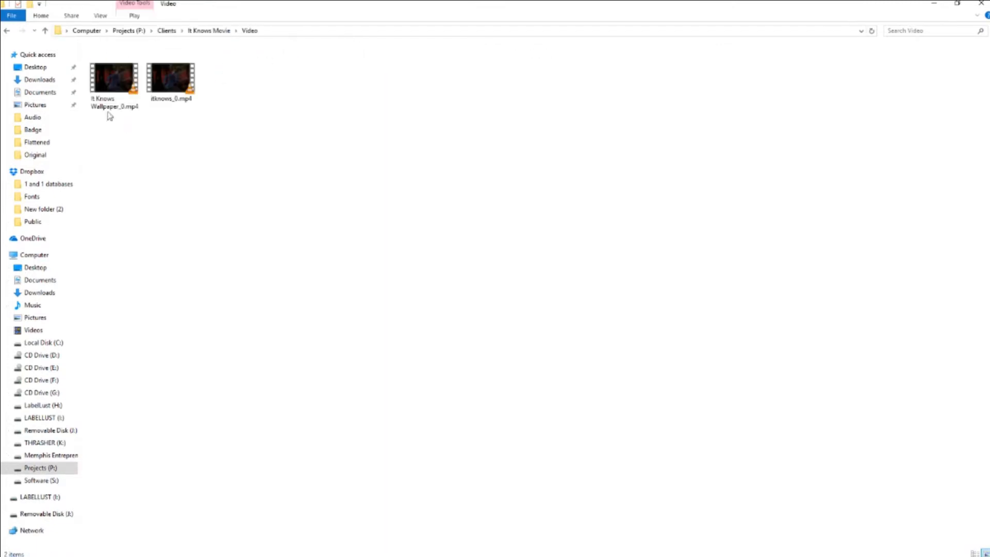
left_click(115, 76)
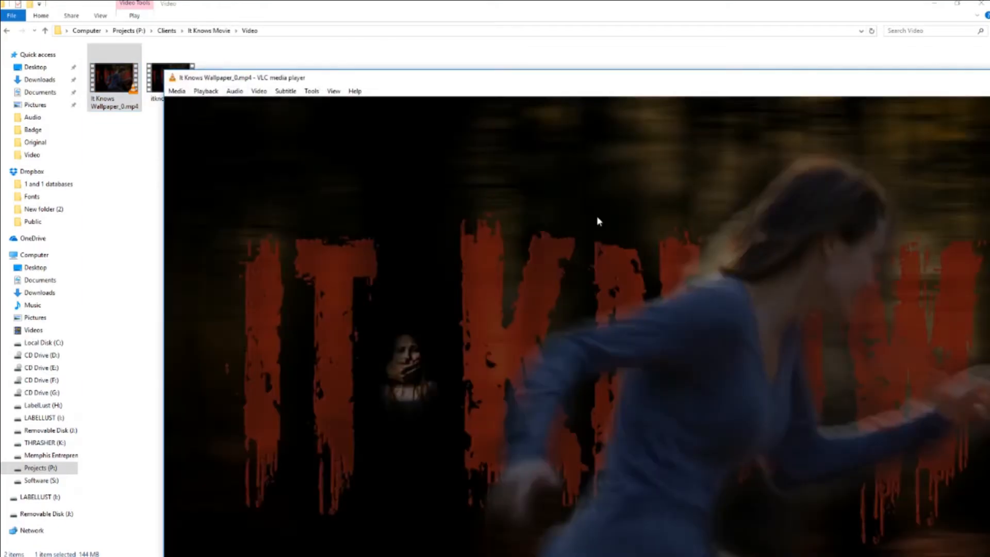
Play It Knows Wallpaper_0.mp4 full screen in VLC, then launch Chrome.
double_click(598, 221)
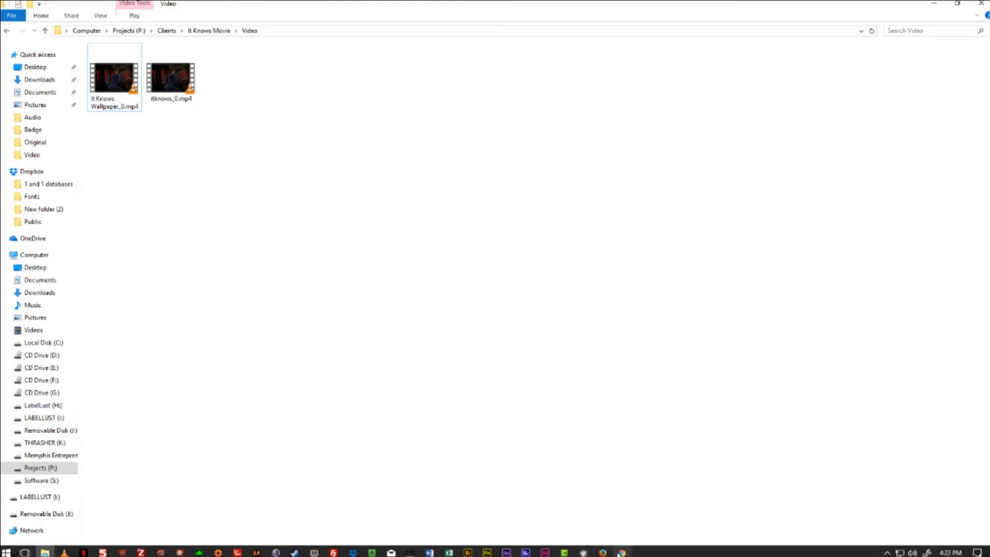
left_click(622, 553)
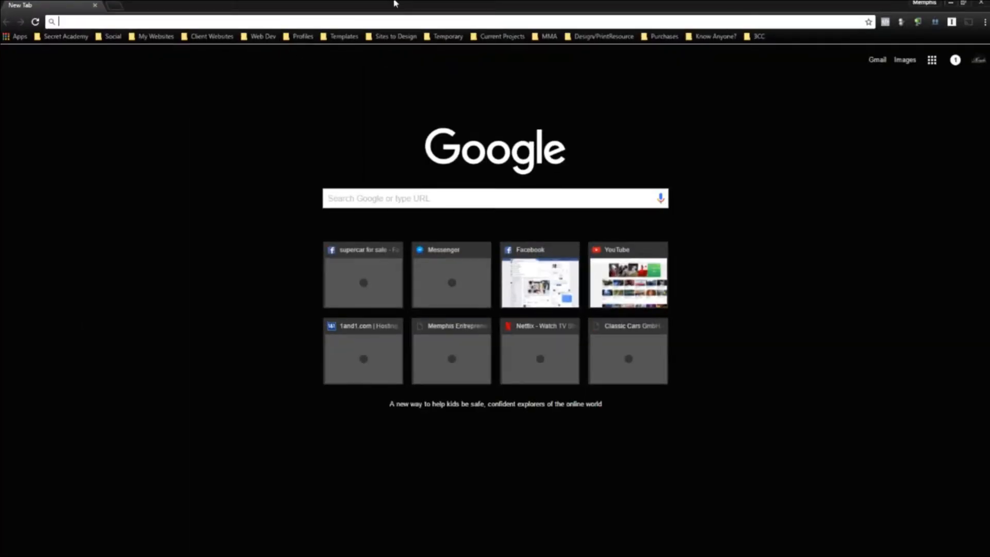
Load youtube in Chrome and open a second blank tab.
type("youtube.com")
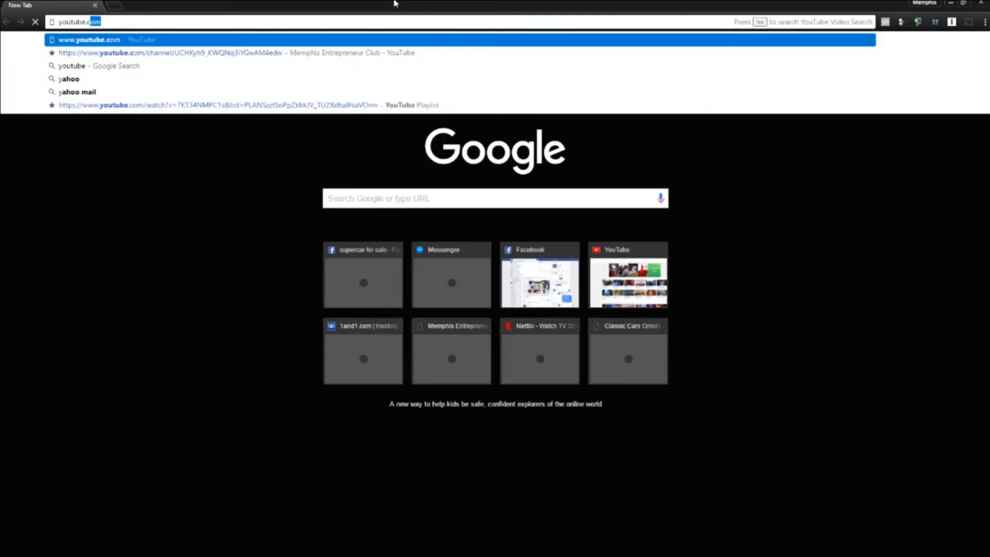
key("Return")
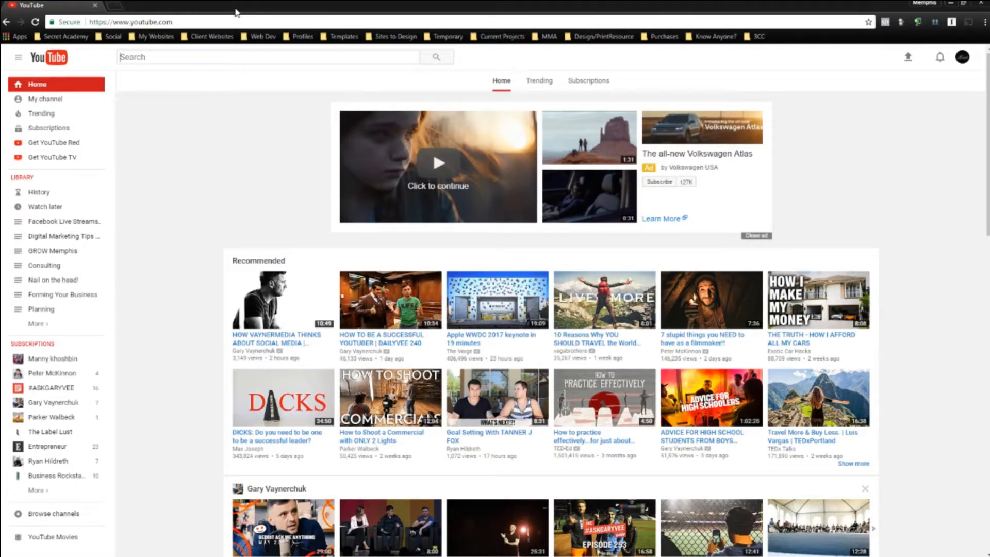
left_click(115, 6)
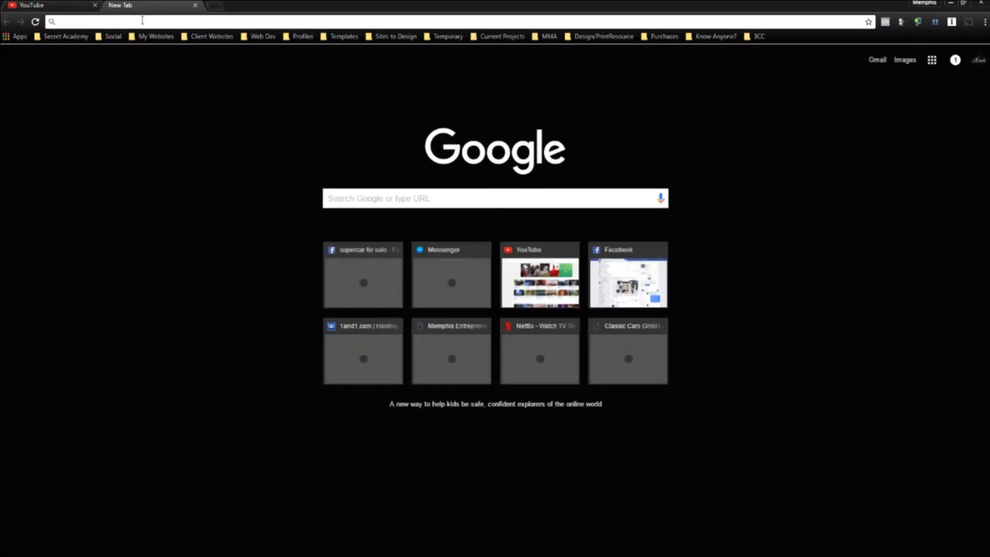
Load itknowsmovie.com, mute its tab, and scroll down one section.
type("itknowsmovie.com")
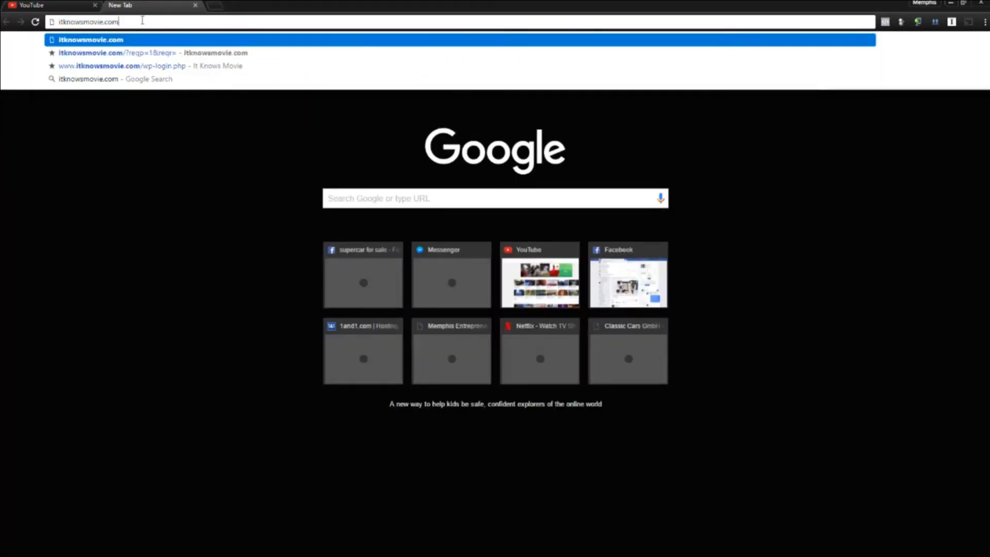
key("Return")
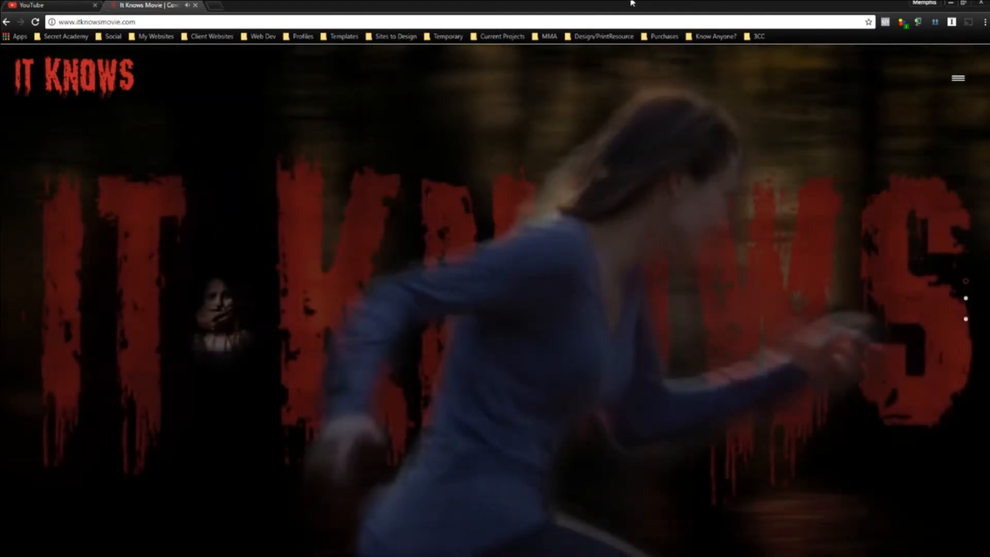
right_click(189, 5)
left_click(214, 69)
scroll(747, 217, "down", 1)
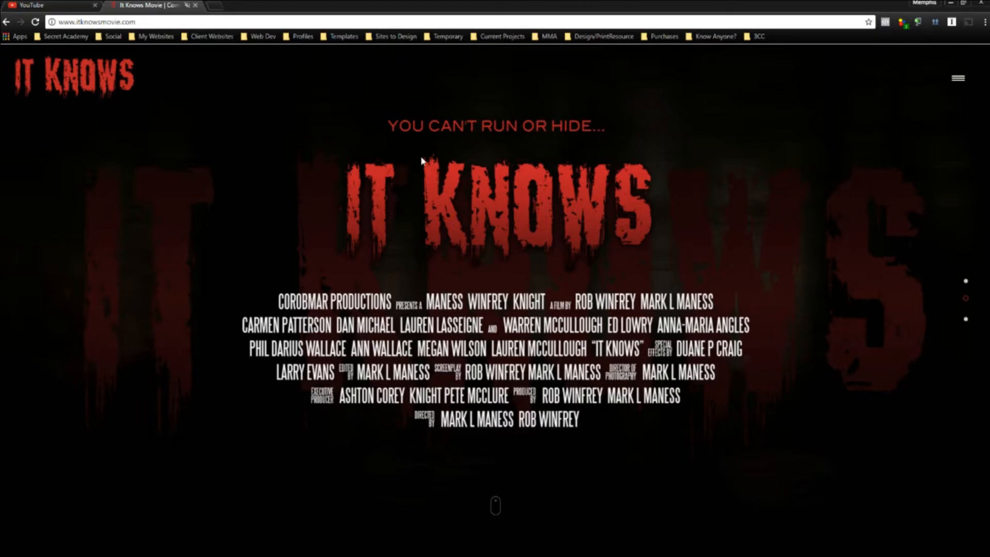
Tab through the contact form's Name, Subject, E-mail and Letter fields, then scroll back to the top.
scroll(668, 201, "down", 1)
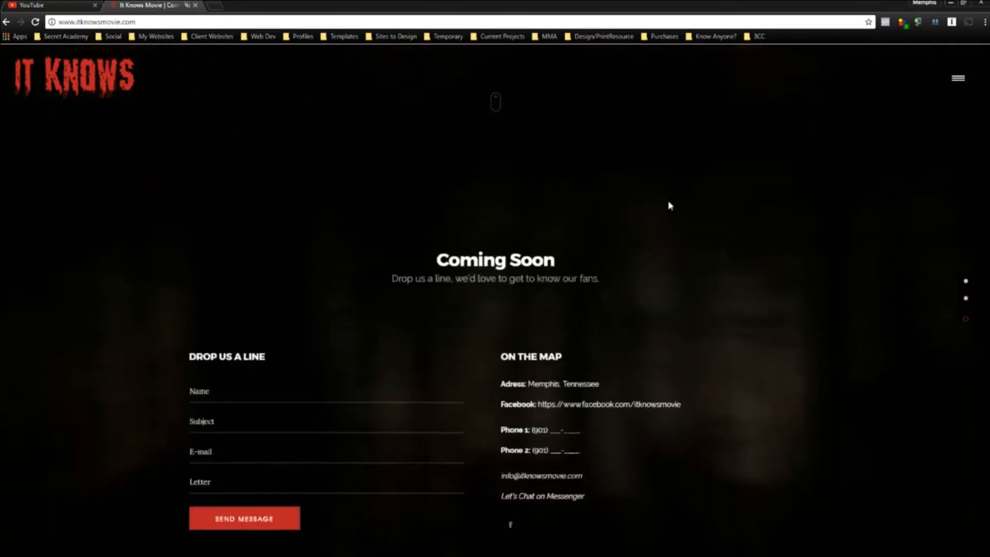
key("Tab")
key("Tab")
key("Tab")
key("Tab")
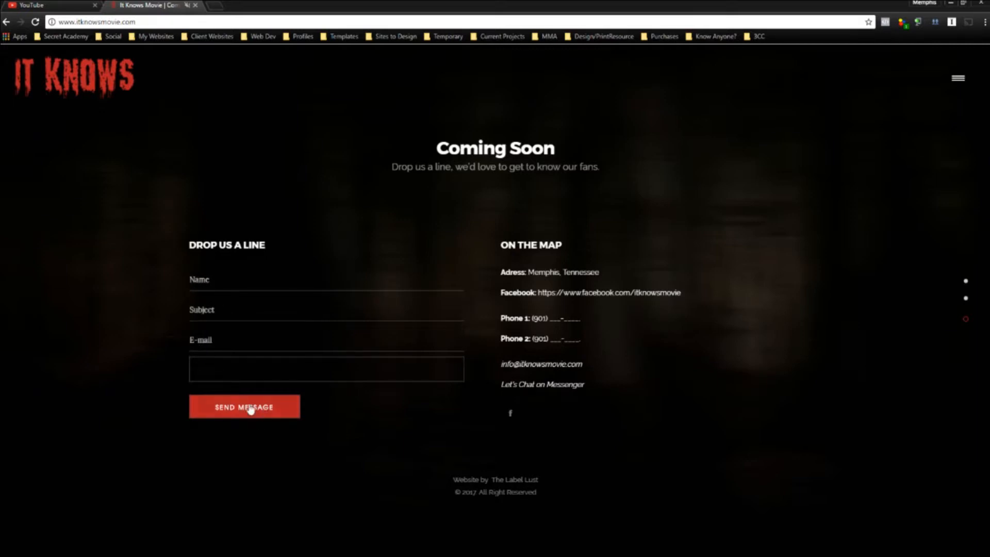
left_click(651, 378)
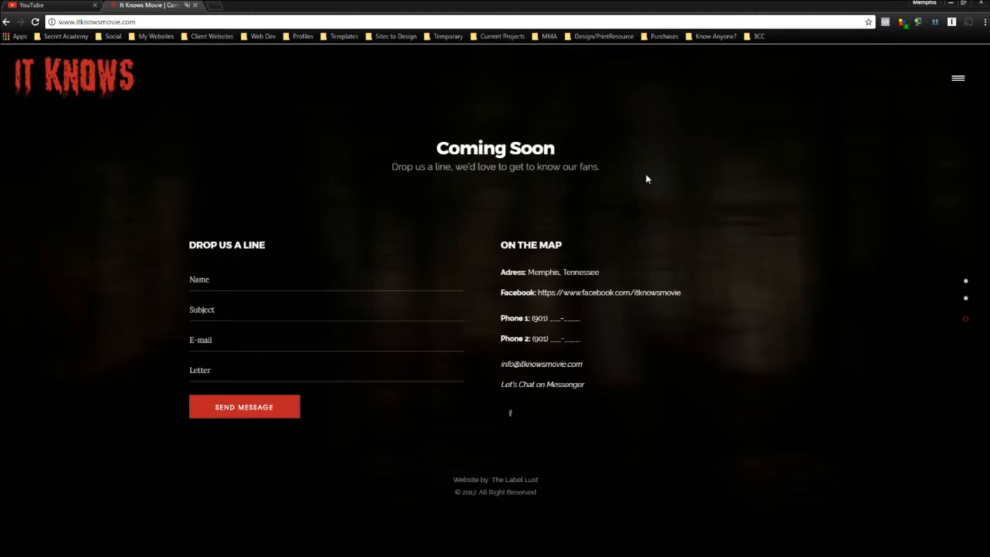
scroll(788, 221, "up", 1)
scroll(788, 221, "up", 1)
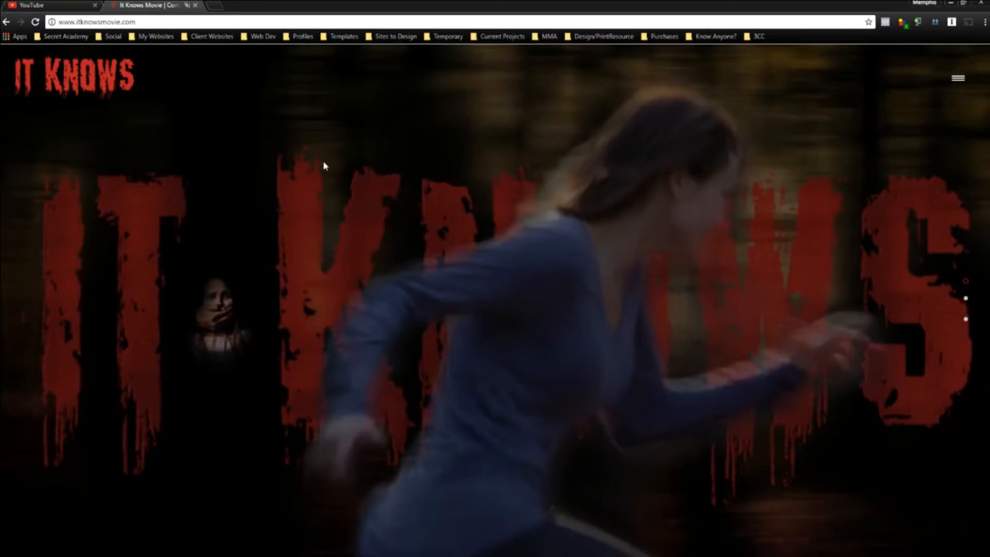
mouse_move(352, 556)
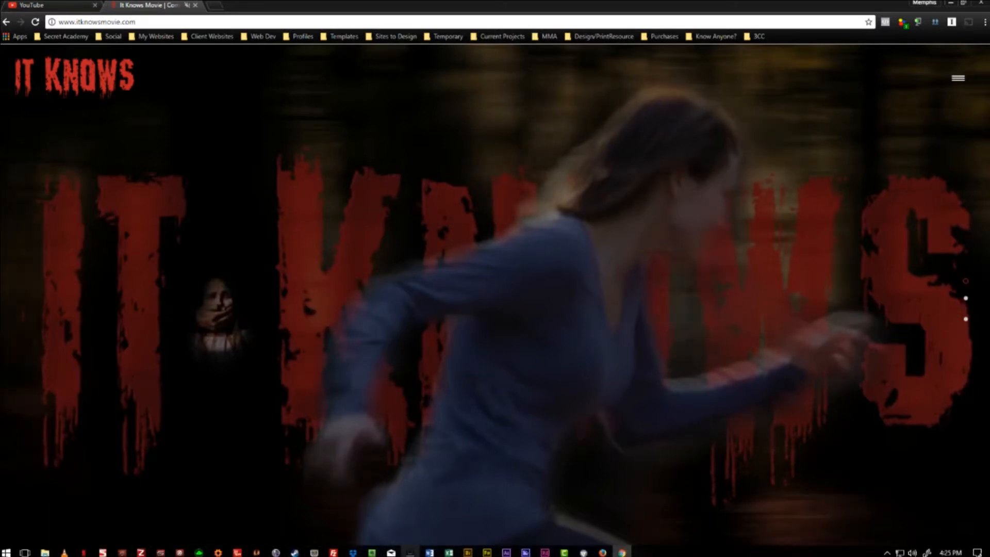
Show the AirServer phone mirror full screen, close it, and open a new Chrome tab.
left_click(412, 553)
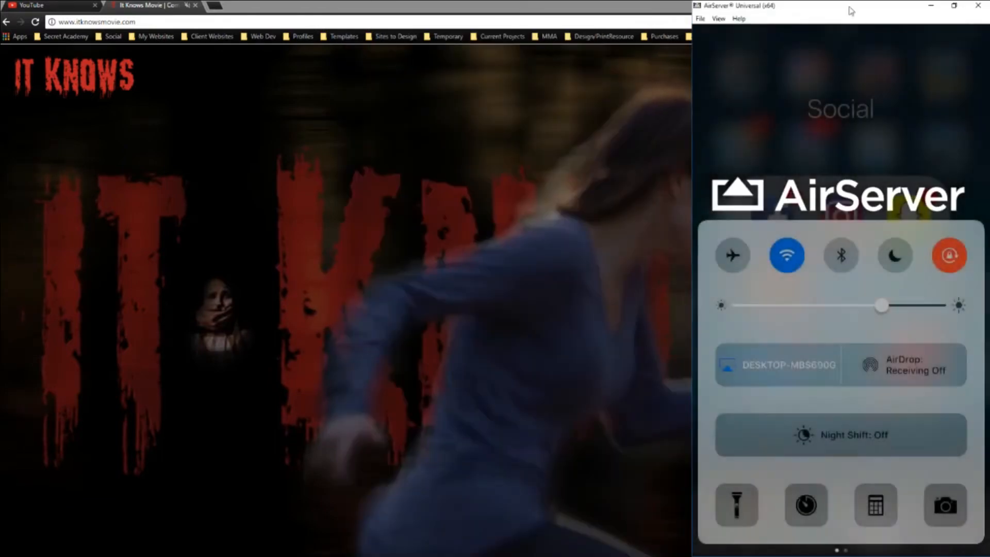
left_click_drag(851, 6, 467, 15)
double_click(516, 122)
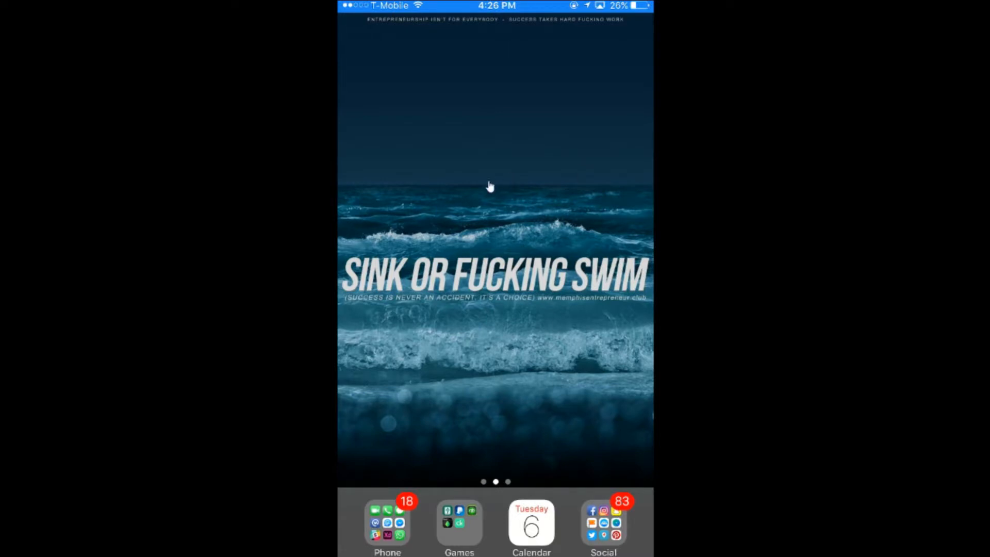
double_click(639, 127)
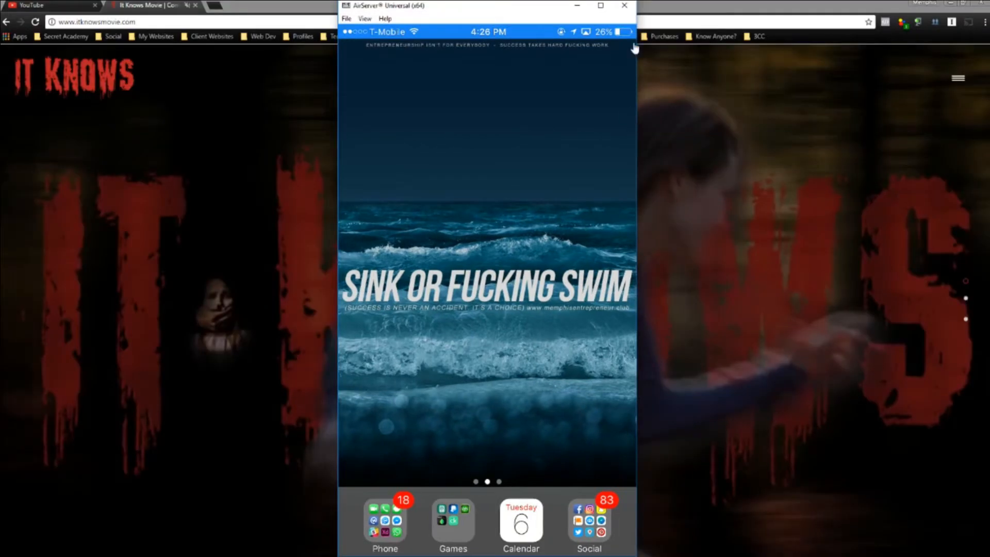
left_click(625, 5)
left_click(216, 6)
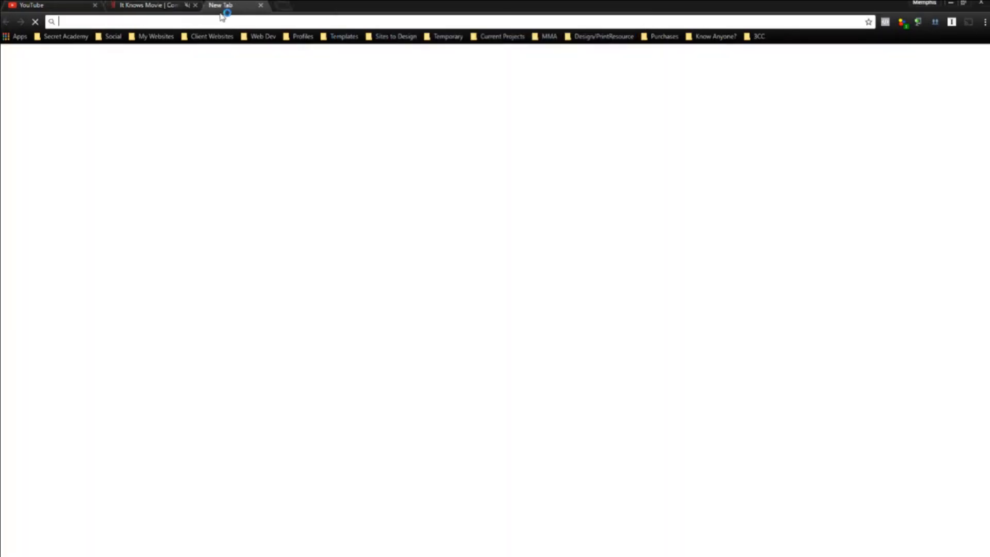
Search Google for 'iphone 7plus' and switch to the image results.
type("iphone")
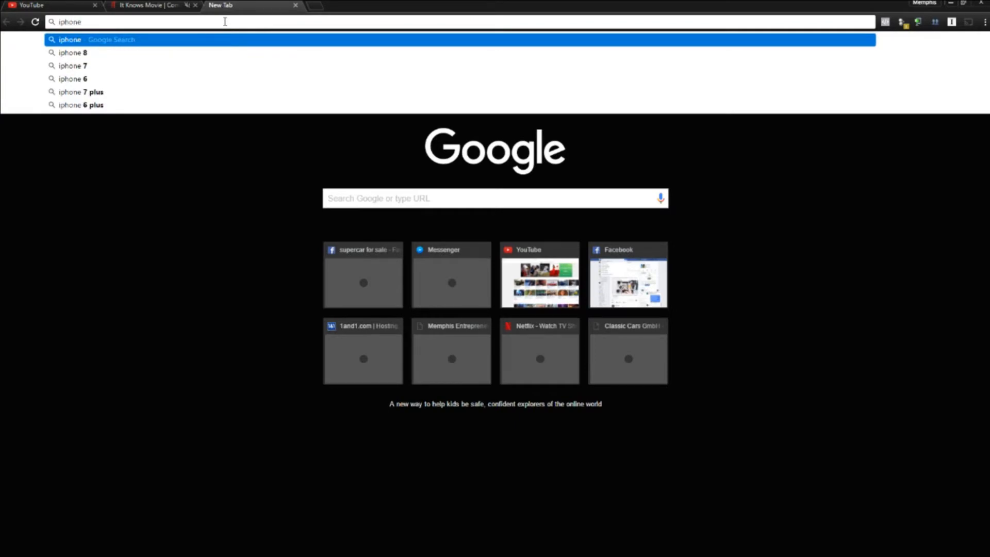
type(" 7plus")
key("Return")
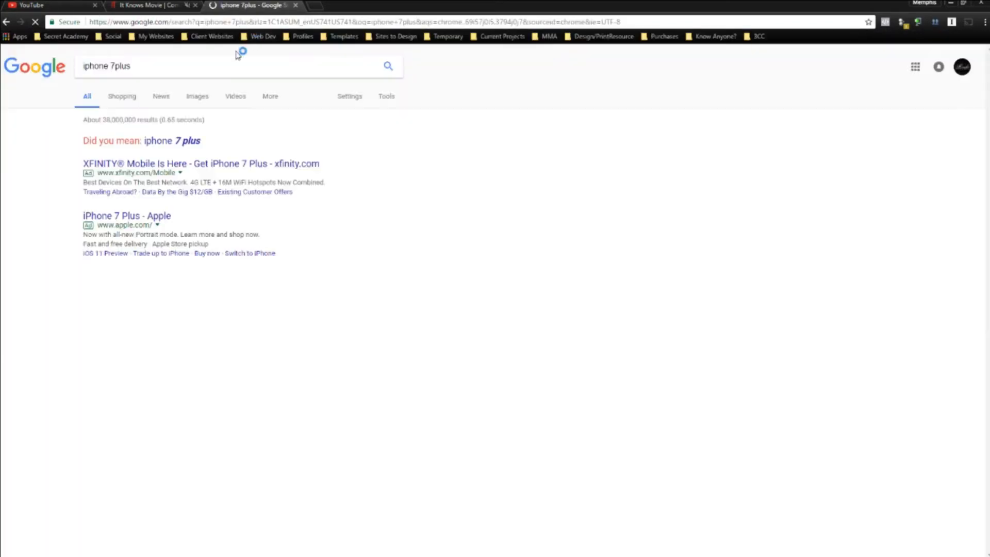
left_click(174, 65)
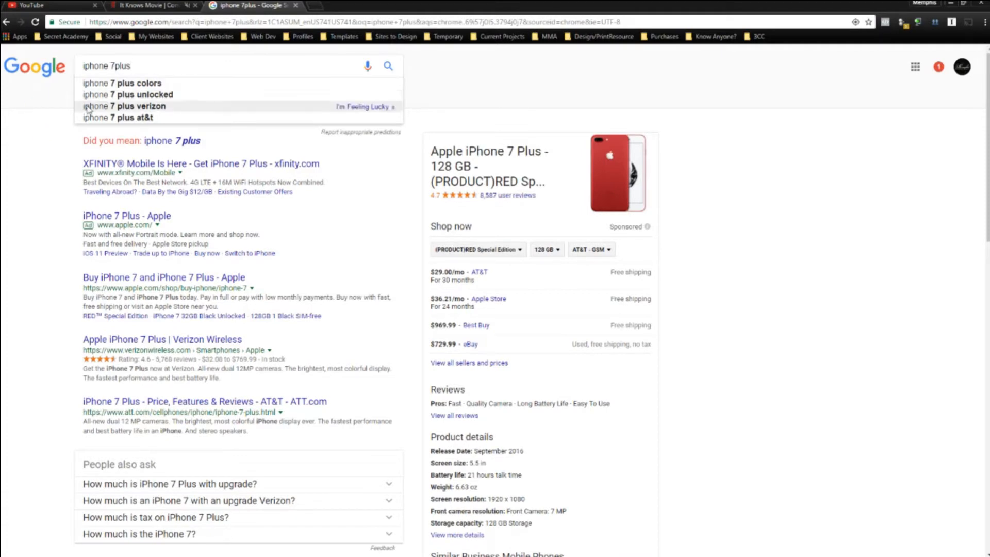
left_click_drag(800, 228, 528, 130)
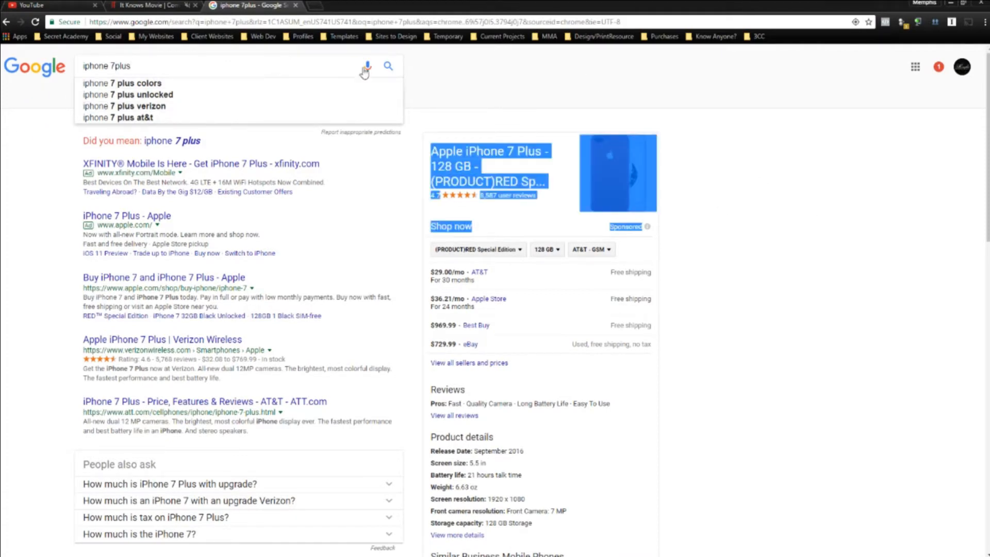
triple_click(338, 69)
left_click(500, 69)
left_click(147, 65)
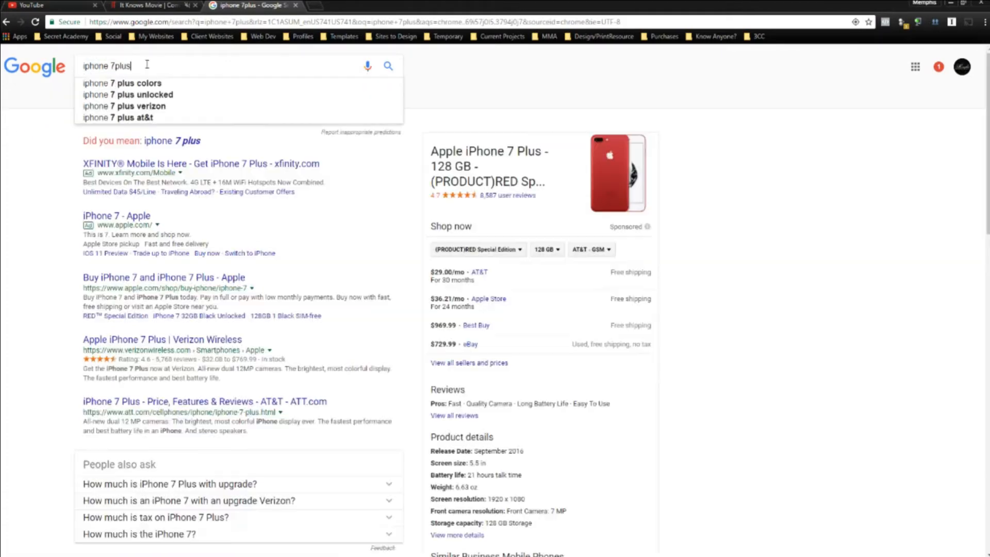
left_click(62, 129)
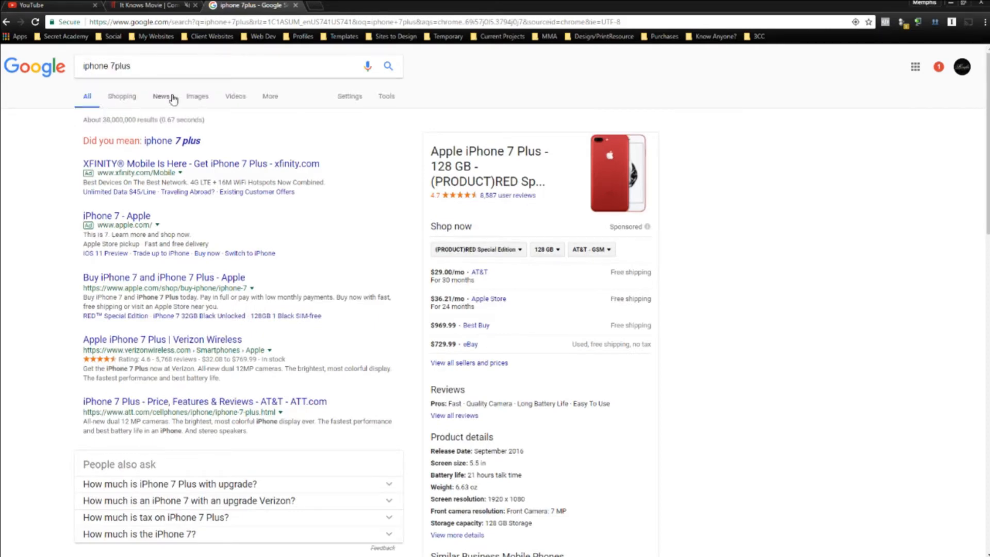
left_click(209, 98)
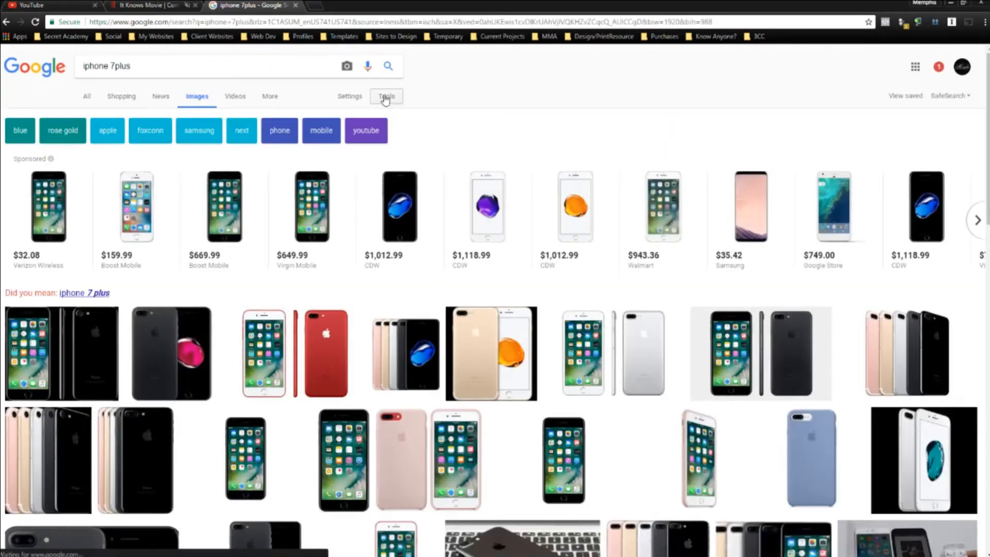
Filter the image results to Large size and Transparent colour.
left_click(387, 96)
left_click(88, 115)
left_click(92, 147)
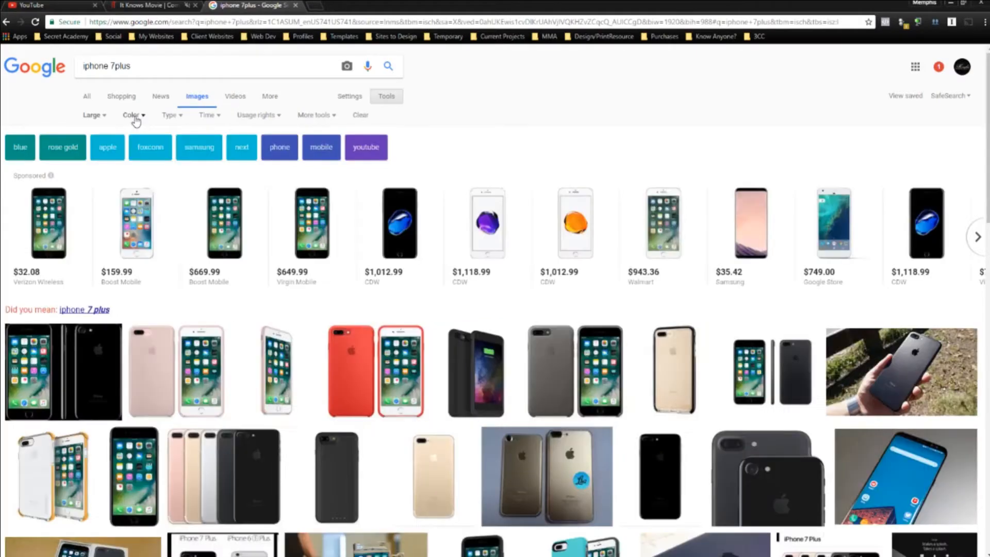
left_click(135, 117)
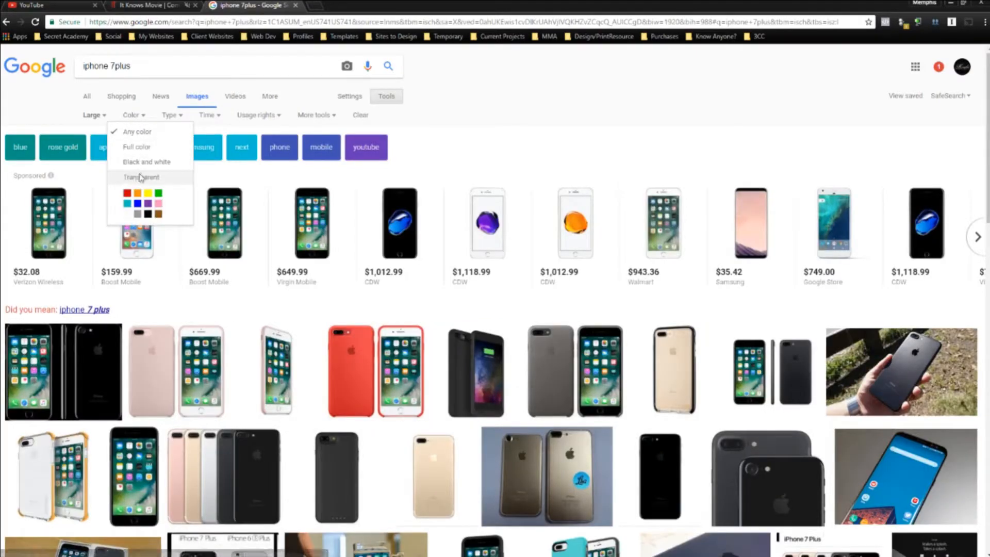
left_click(140, 177)
Preview the white iPhone 7 Plus image from Tradeline Stores.
scroll(205, 164, "down", 3)
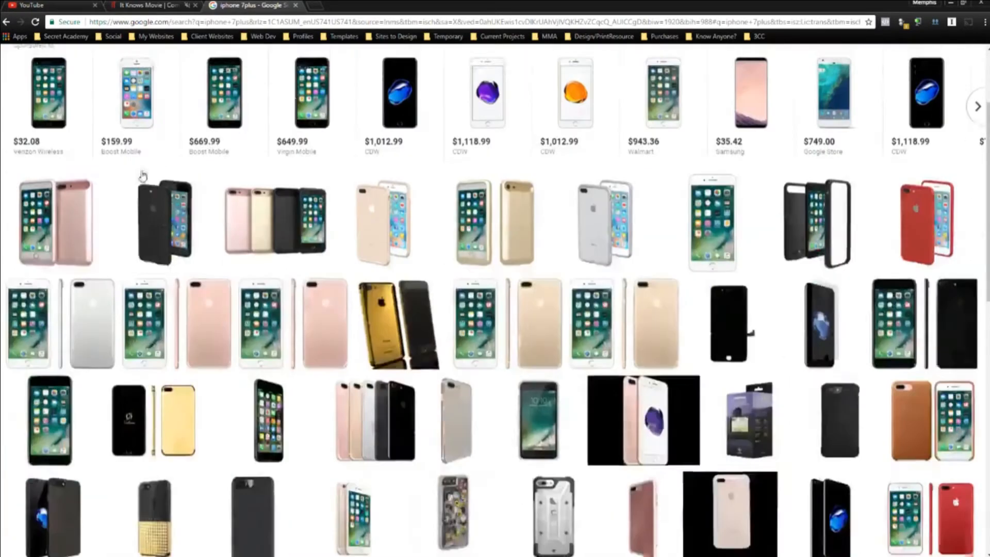
left_click(47, 299)
scroll(713, 140, "up", 3)
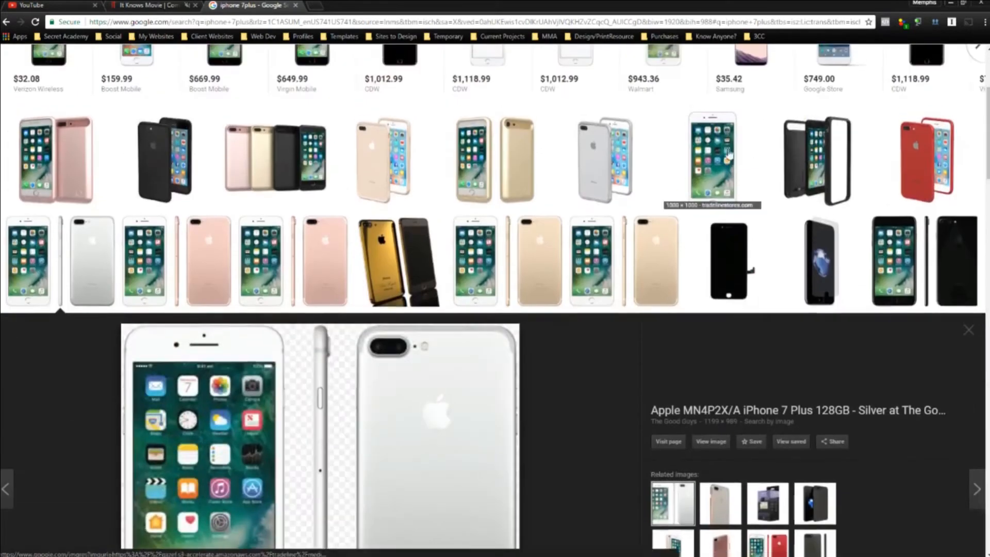
scroll(427, 288, "down", 4)
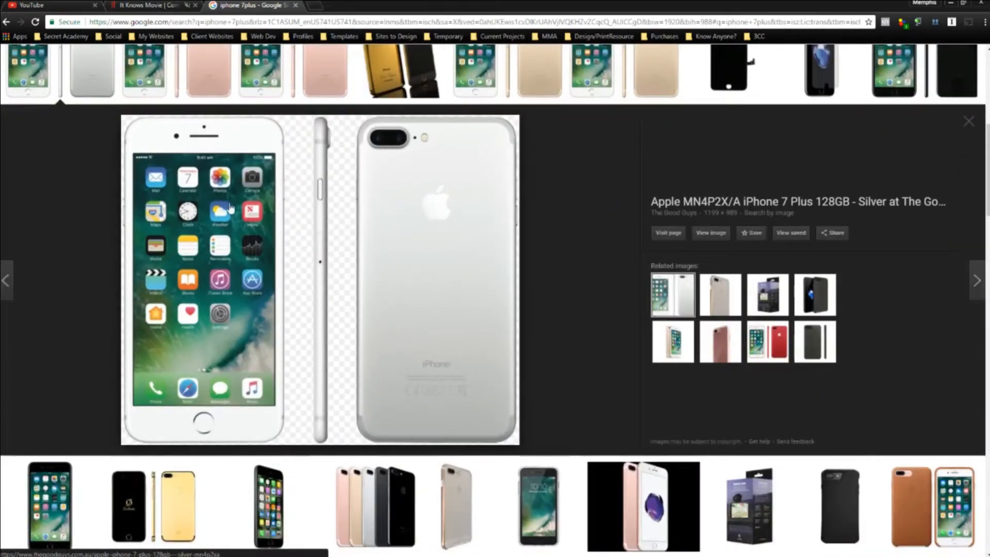
scroll(241, 203, "up", 4)
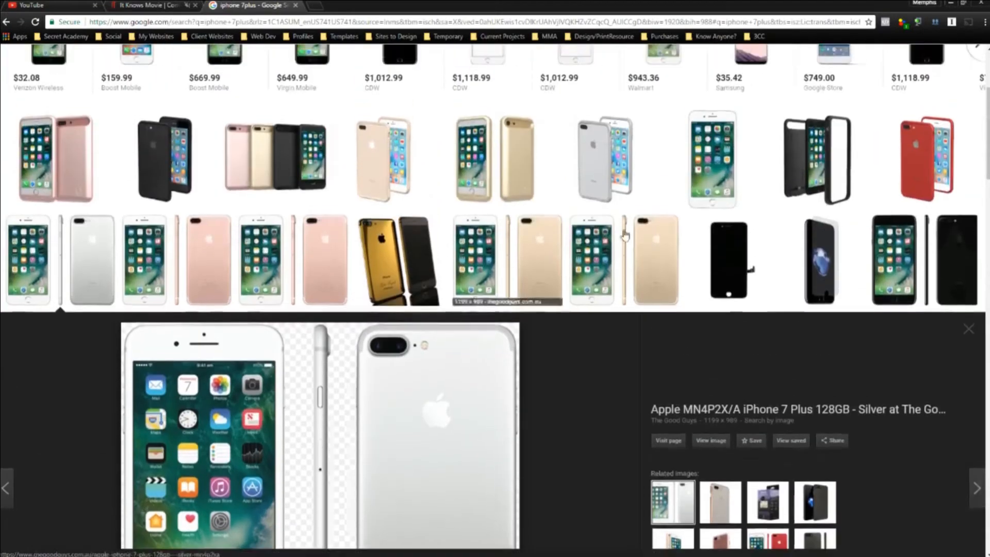
left_click(720, 166)
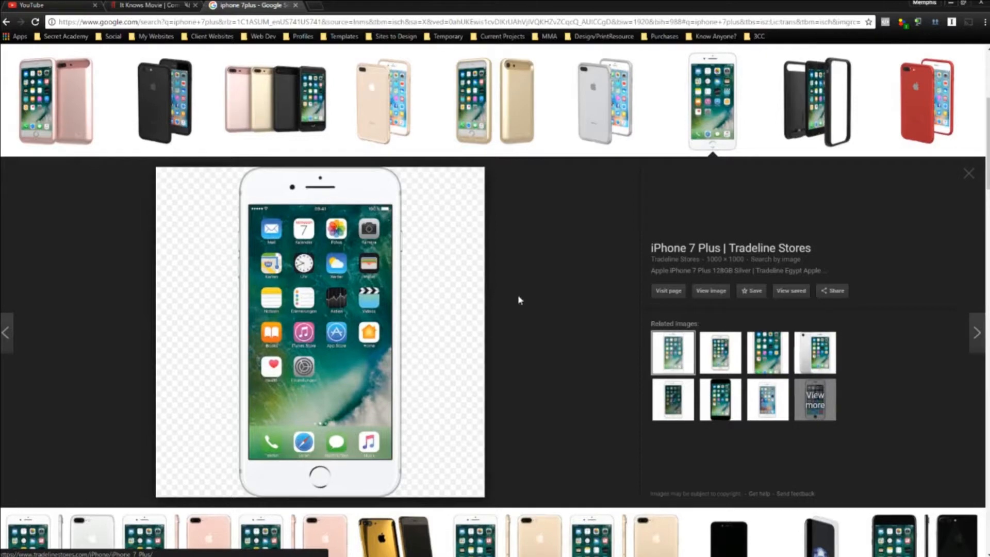
Save the image as apple-iphone-7-plus-silber-mshop-vorne.png in P:\Throwaway, replacing the existing file.
right_click(324, 243)
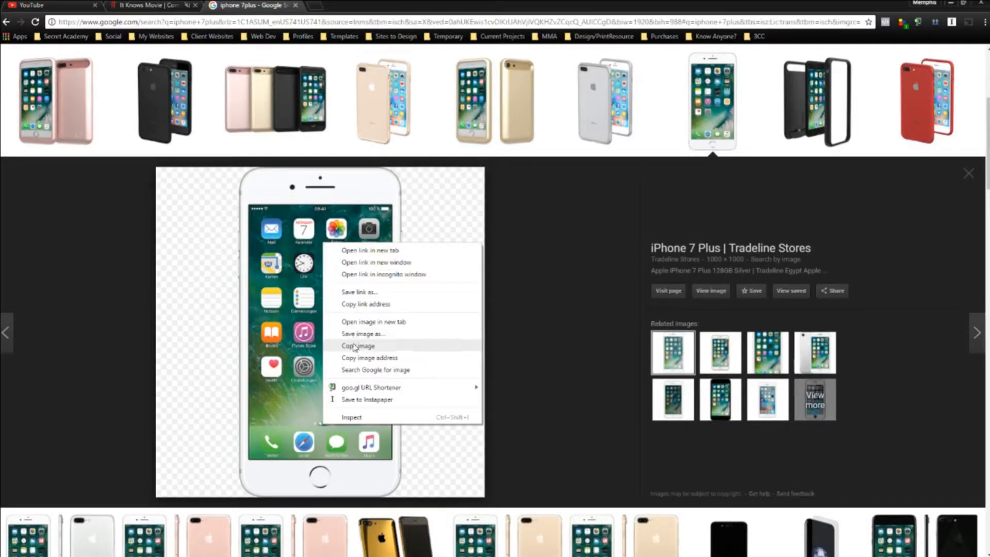
left_click(361, 334)
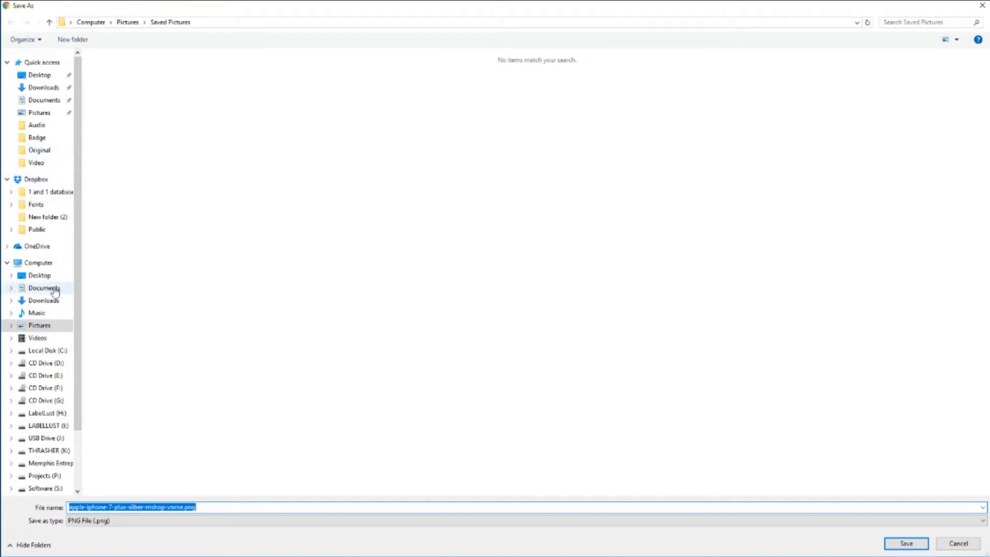
left_click(35, 264)
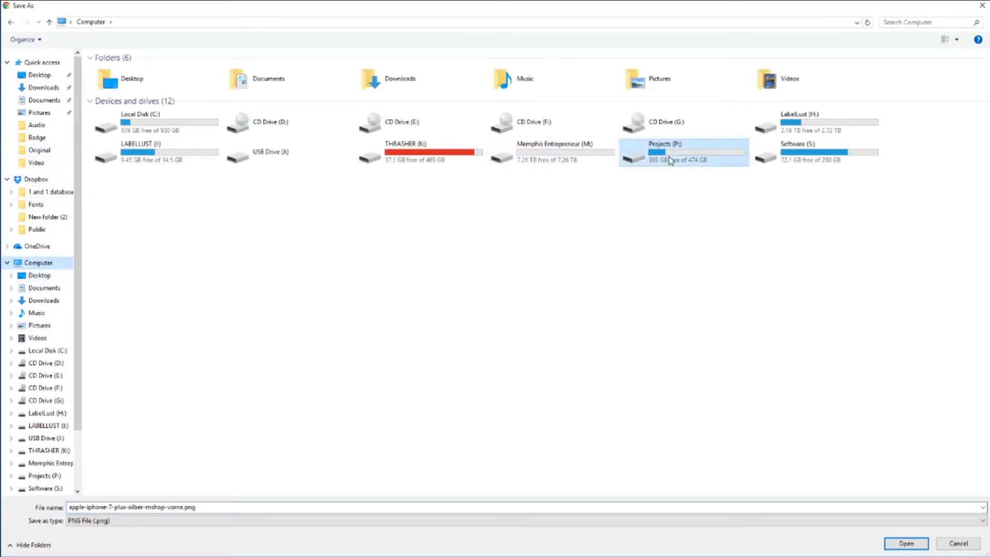
double_click(668, 158)
double_click(116, 149)
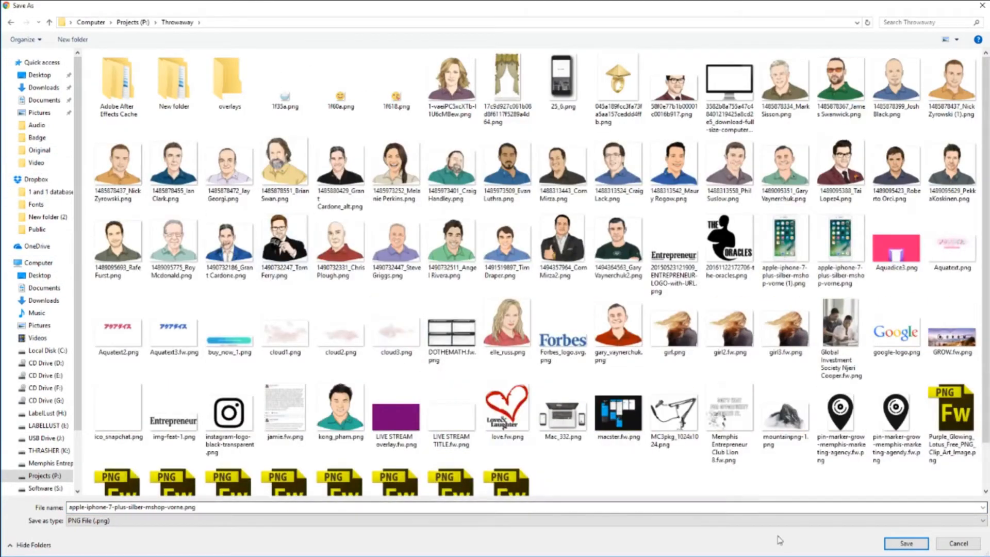
left_click(891, 543)
left_click(535, 287)
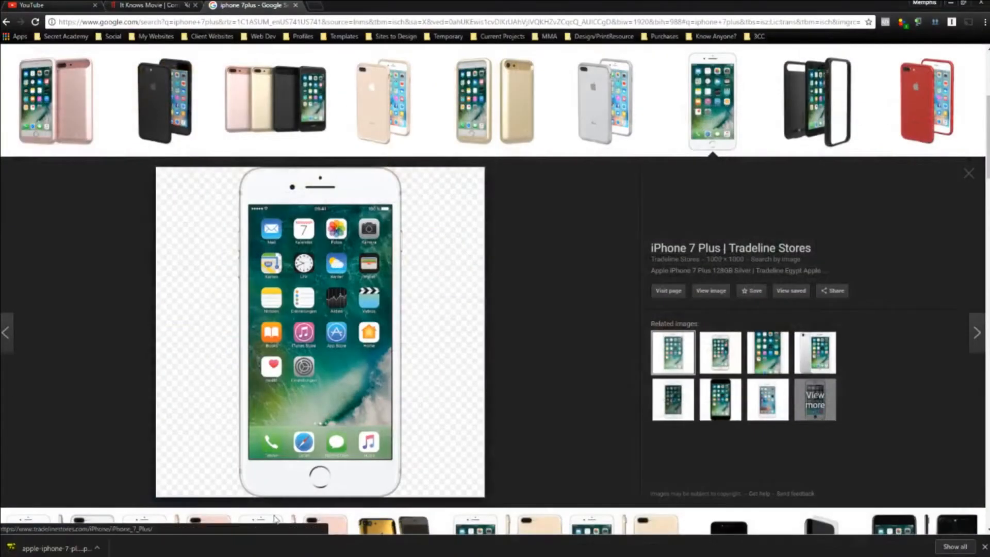
Open the downloaded iPhone 7 Plus PNG in Fireworks.
left_click(68, 546)
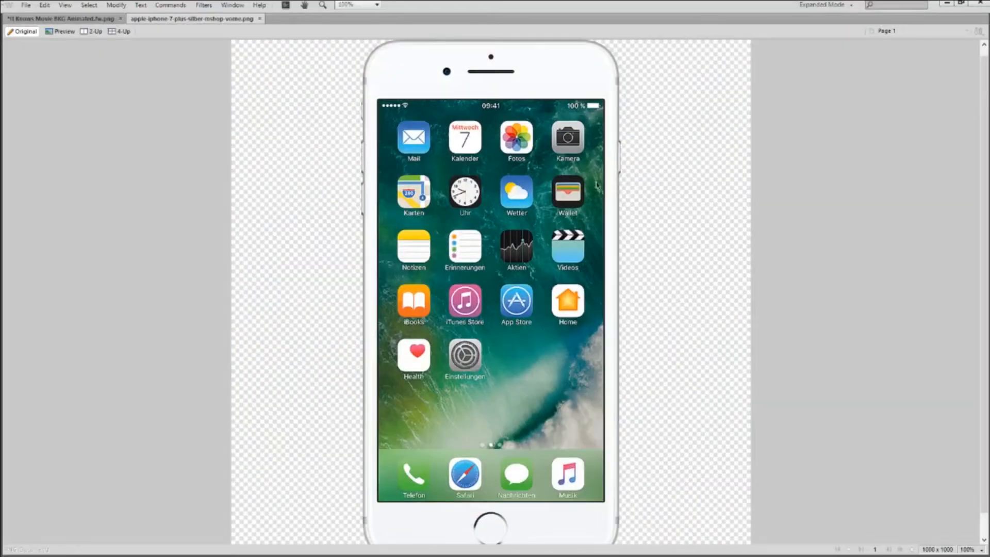
scroll(647, 112, "down", 1)
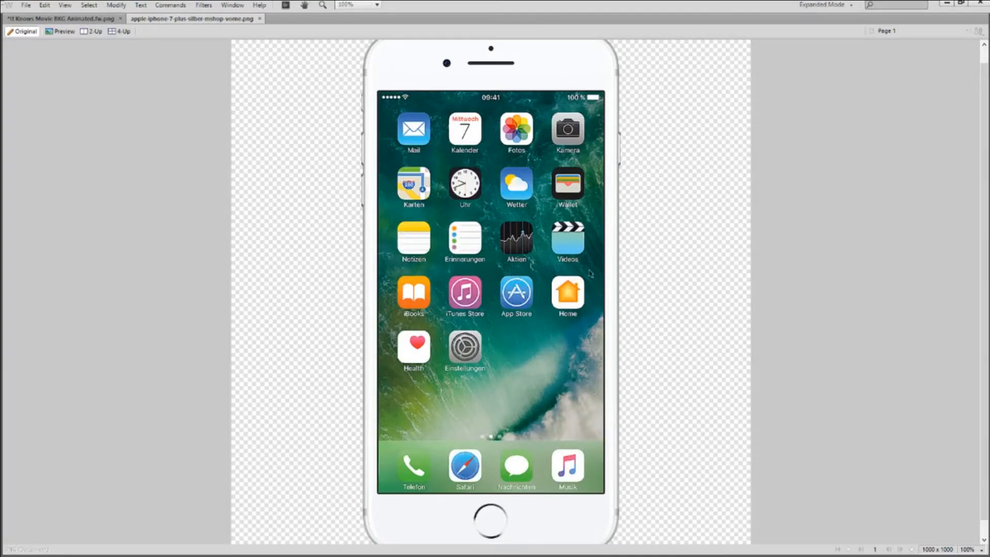
scroll(601, 262, "down", 1)
scroll(585, 262, "up", 2)
scroll(516, 224, "up", 4)
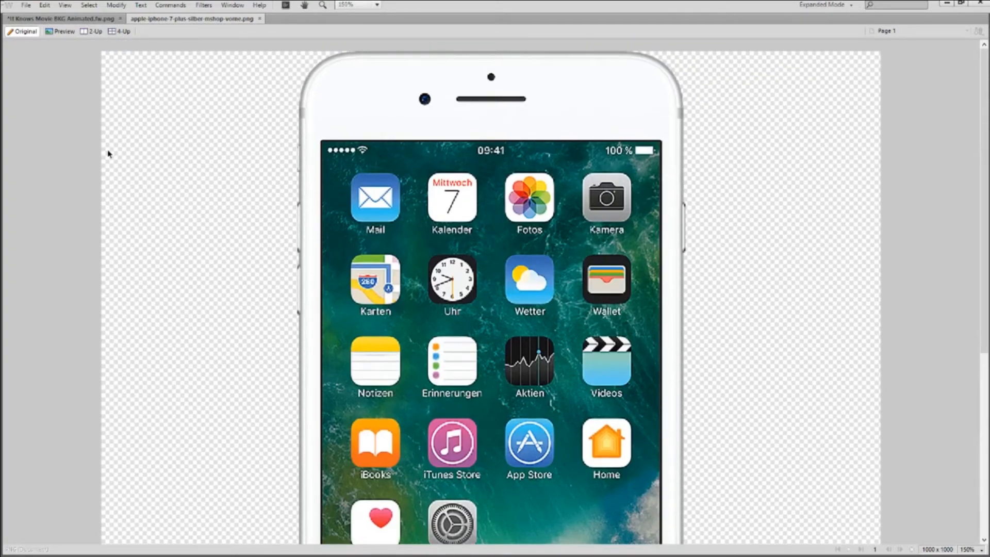
Marquee-select the phone screen, delete it to transparency, and zoom out.
key("Tab")
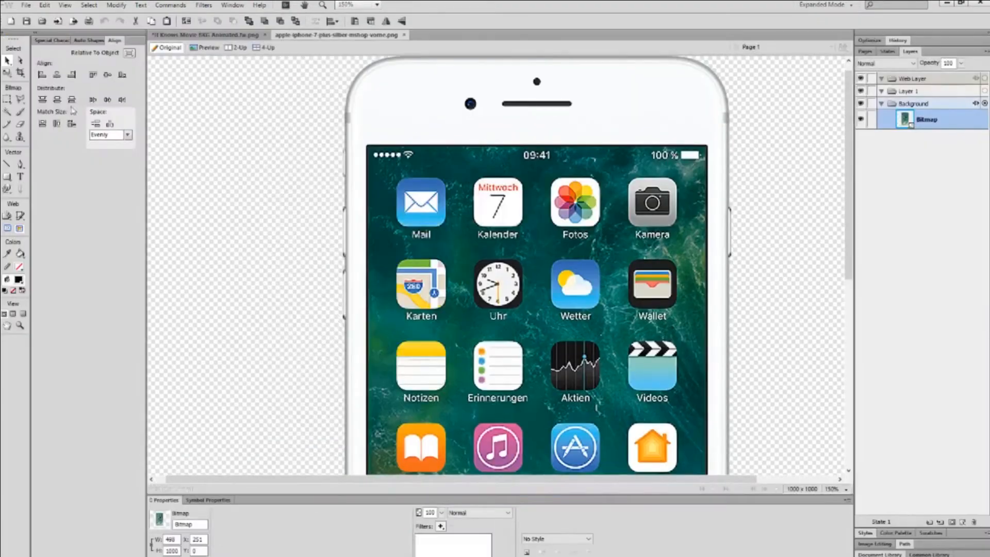
left_click(7, 101)
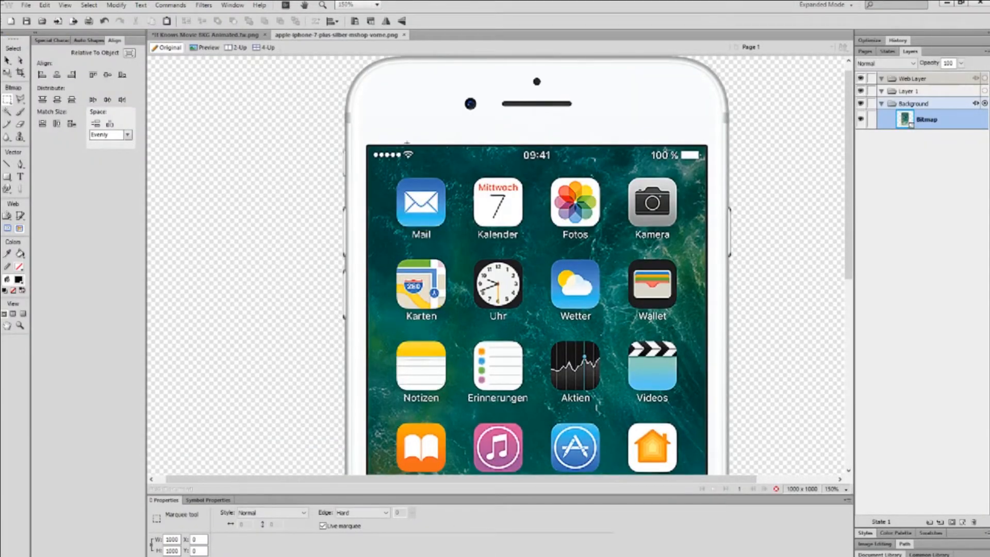
left_click_drag(367, 145, 708, 375)
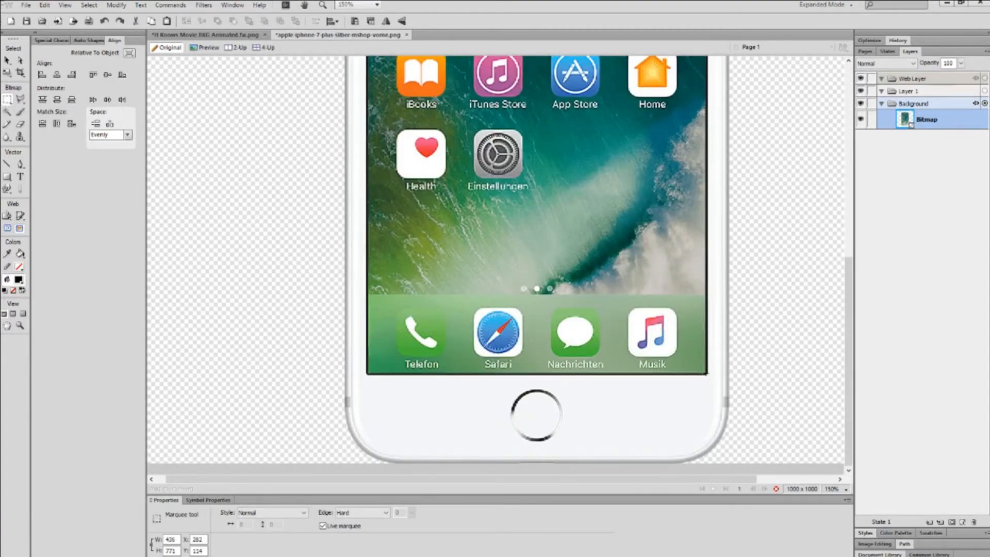
key("Delete")
key("ctrl+d")
scroll(717, 363, "down", 4)
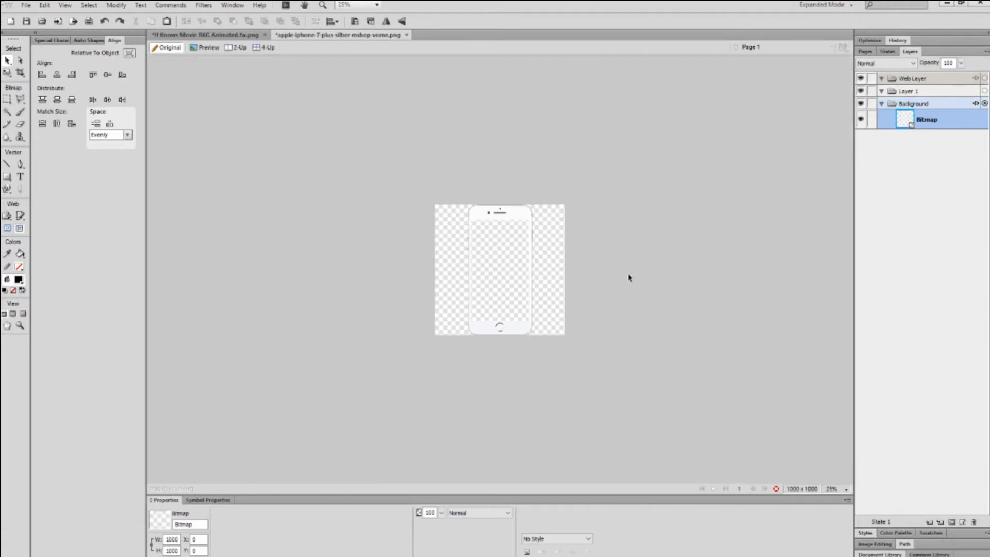
Return to whole-object selection, reselect the phone bitmap and make several drags across the iPhone mockup.
scroll(629, 277, "up", 1)
left_click(7, 60)
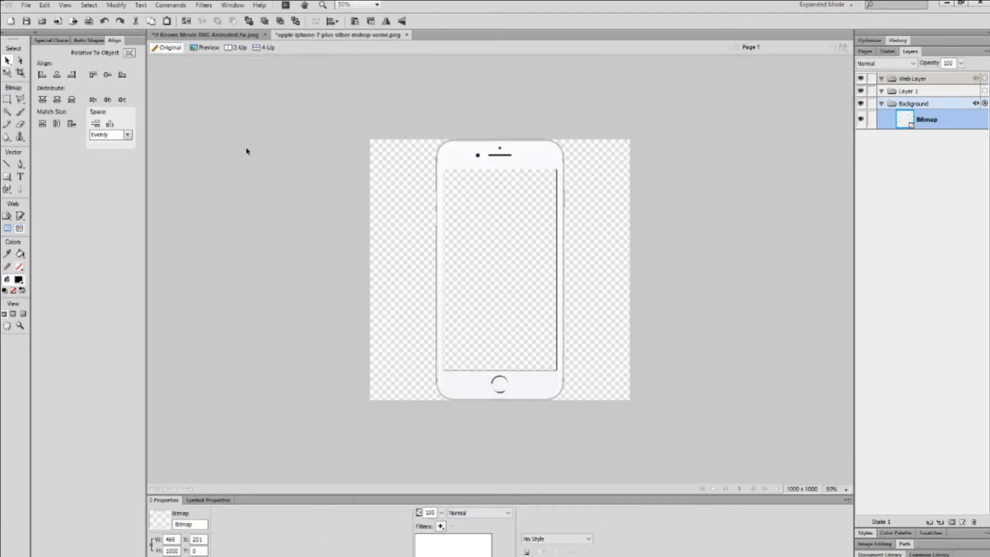
left_click(524, 133)
left_click(536, 161)
left_click(561, 146)
left_click(501, 215)
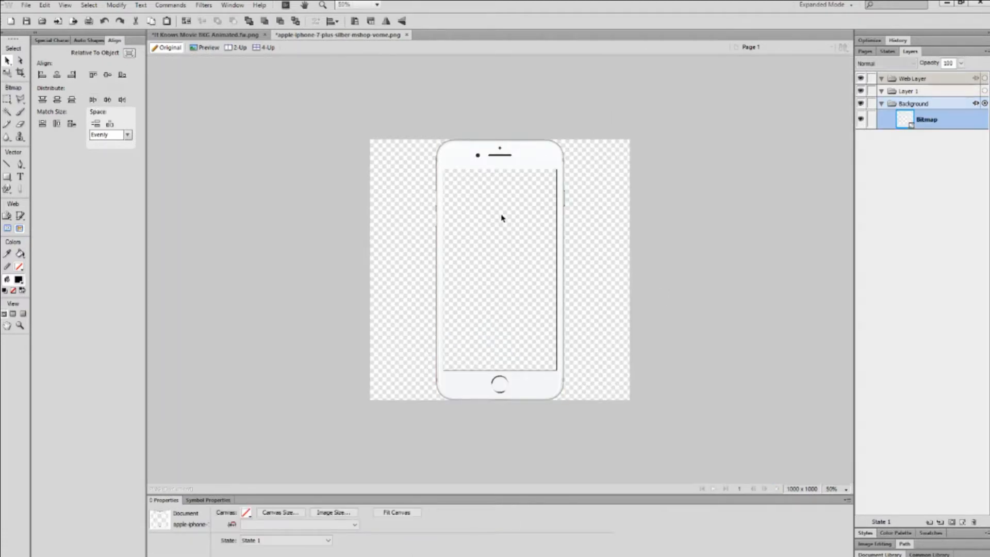
left_click_drag(612, 98, 397, 317)
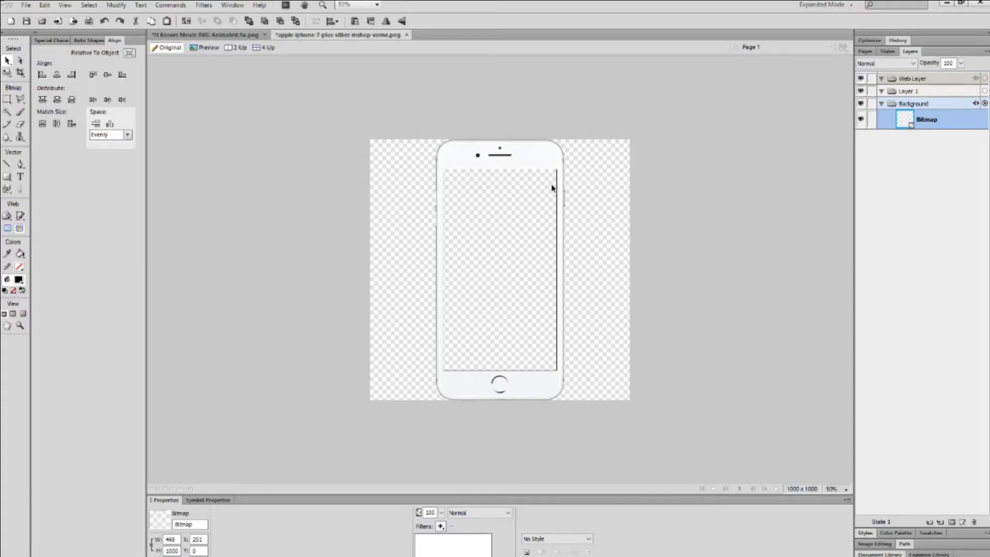
left_click_drag(632, 125, 357, 428)
left_click_drag(639, 113, 358, 424)
left_click_drag(529, 244, 348, 429)
Deselect the phone bitmap and close the iPhone mockup document without saving.
left_click(638, 111)
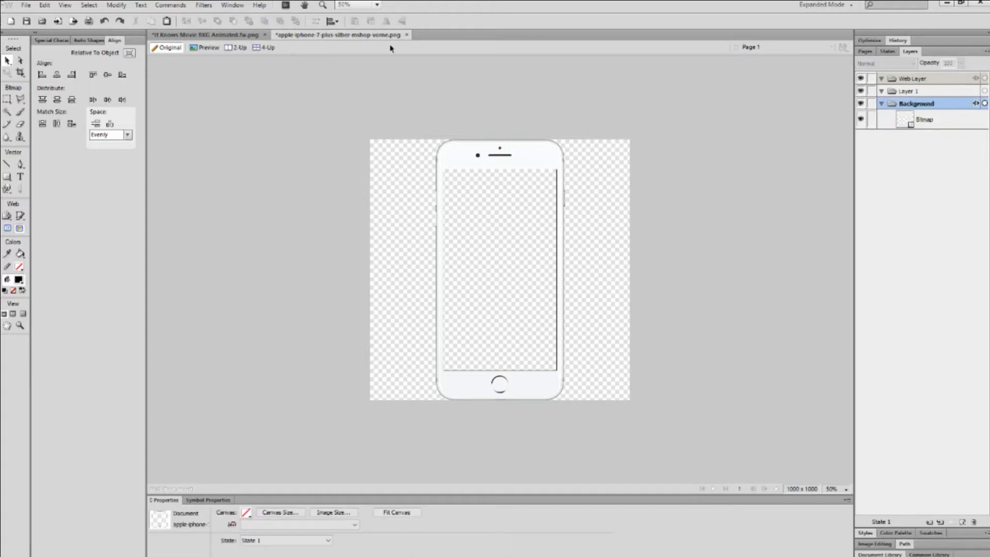
left_click(407, 35)
left_click(526, 308)
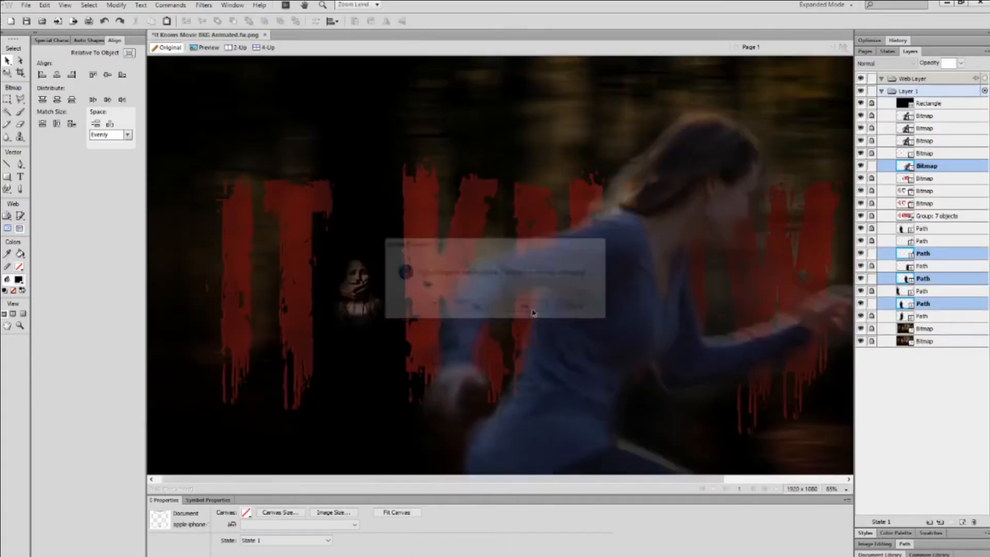
Minimize Fireworks, the browser and File Explorer, and bring Wirecast back on screen.
left_click(947, 4)
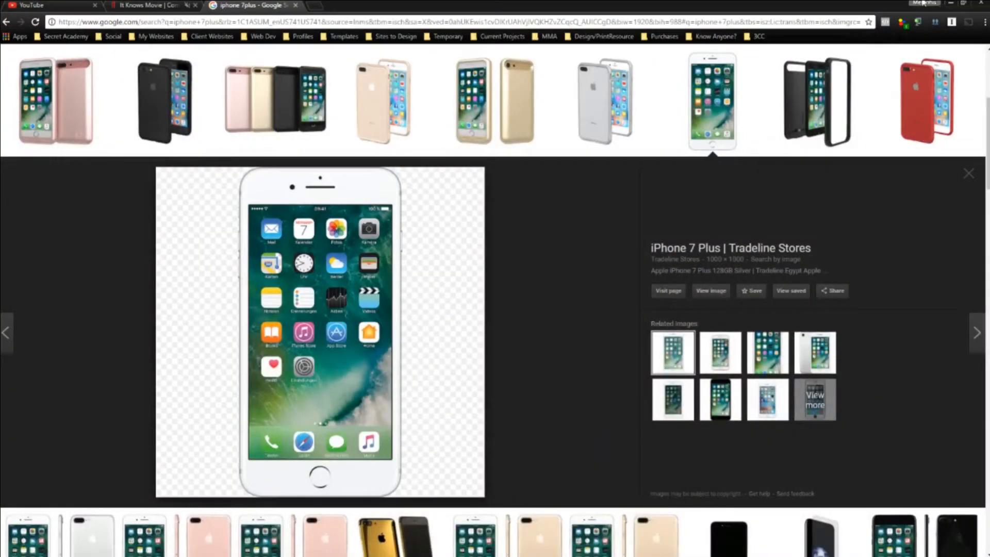
left_click(950, 3)
left_click(936, 7)
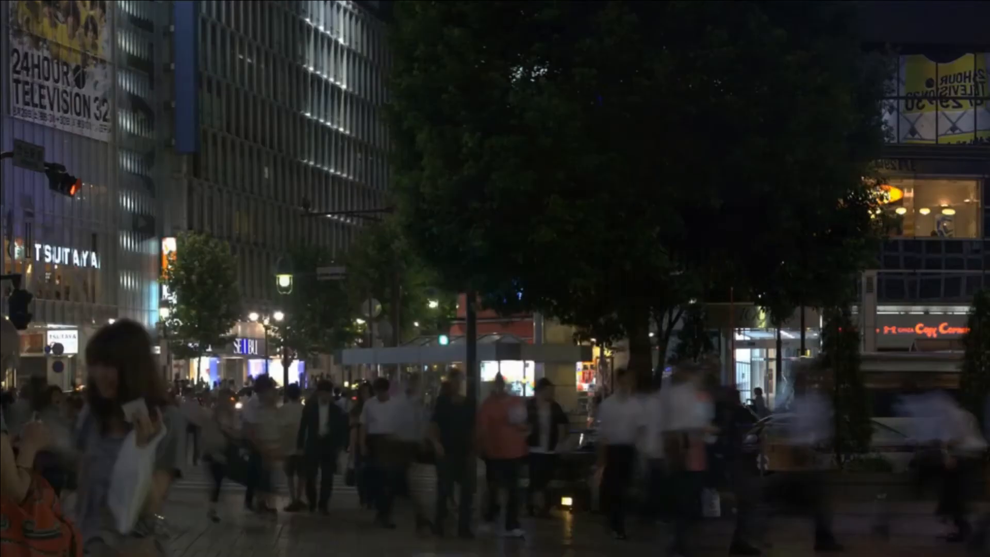
left_click(592, 551)
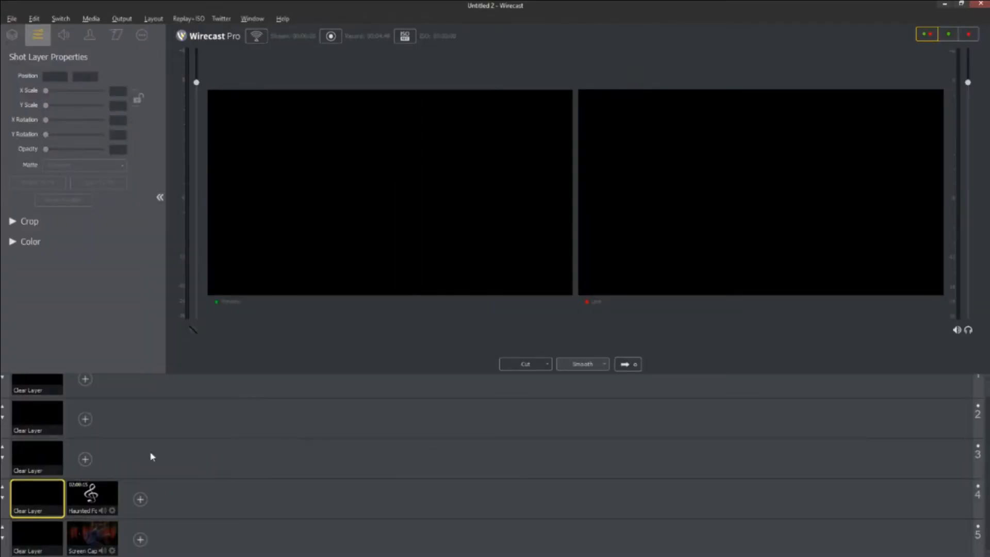
Delete the Screen Capture shot from layer 5 and the Haunted audio shot from layer 4.
left_click(93, 547)
left_click(96, 495)
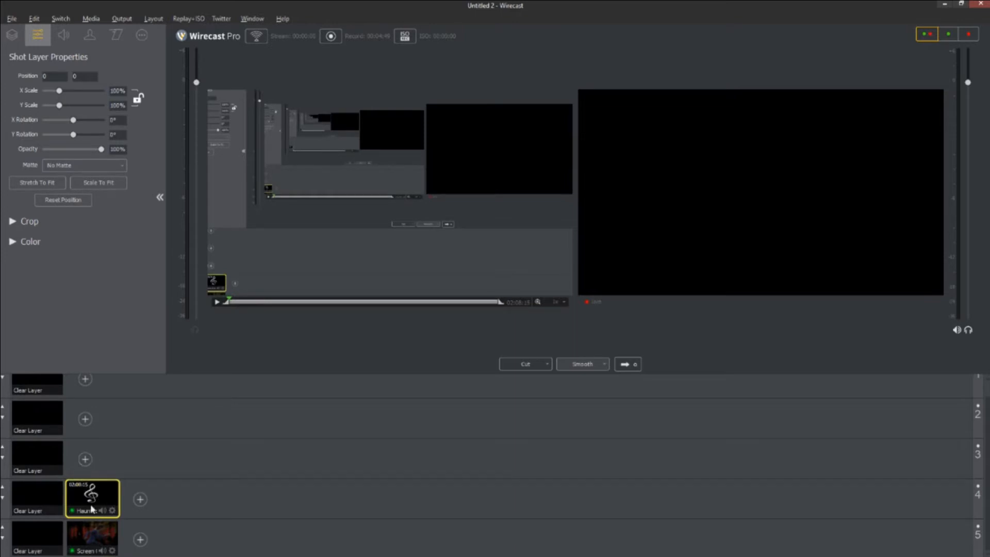
right_click(106, 534)
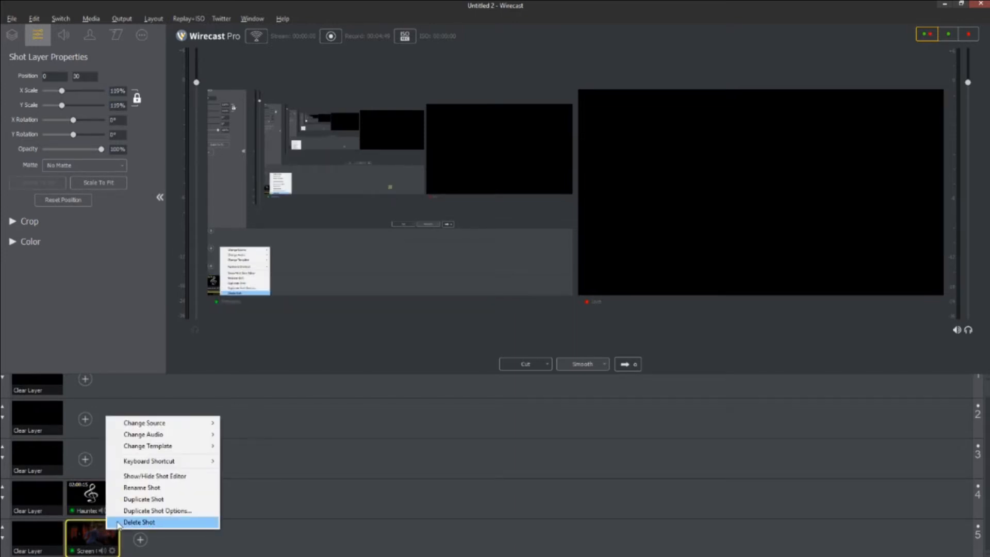
left_click(129, 522)
right_click(89, 504)
left_click(117, 491)
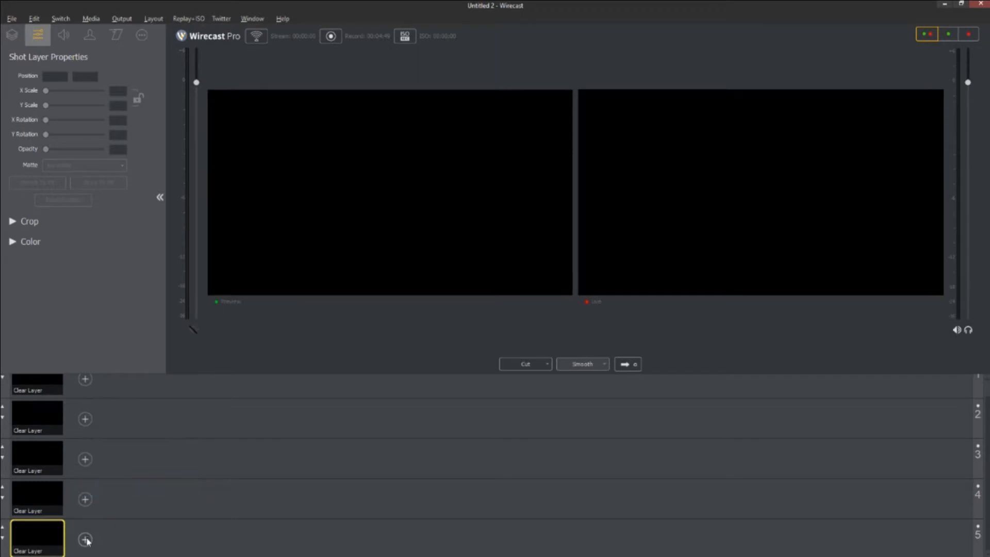
left_click(86, 539)
Add a Media File shot and browse to the Projects > Stock > Video > Misc folder.
left_click(122, 469)
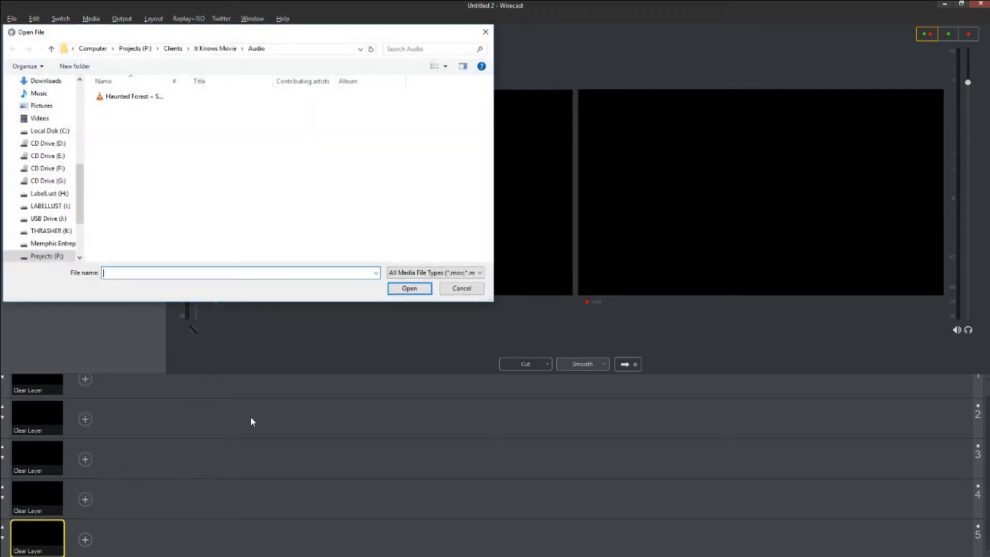
left_click(215, 49)
left_click(188, 49)
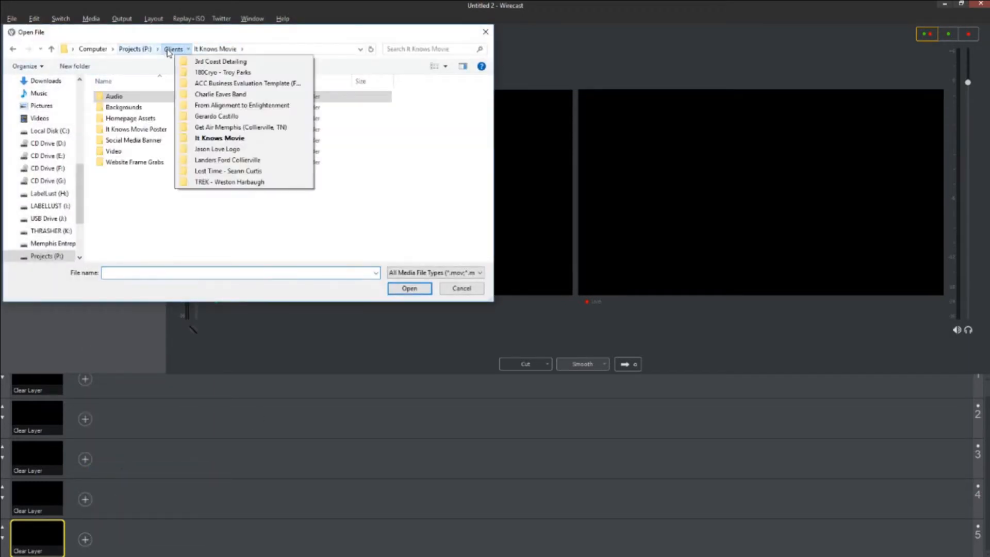
left_click(130, 54)
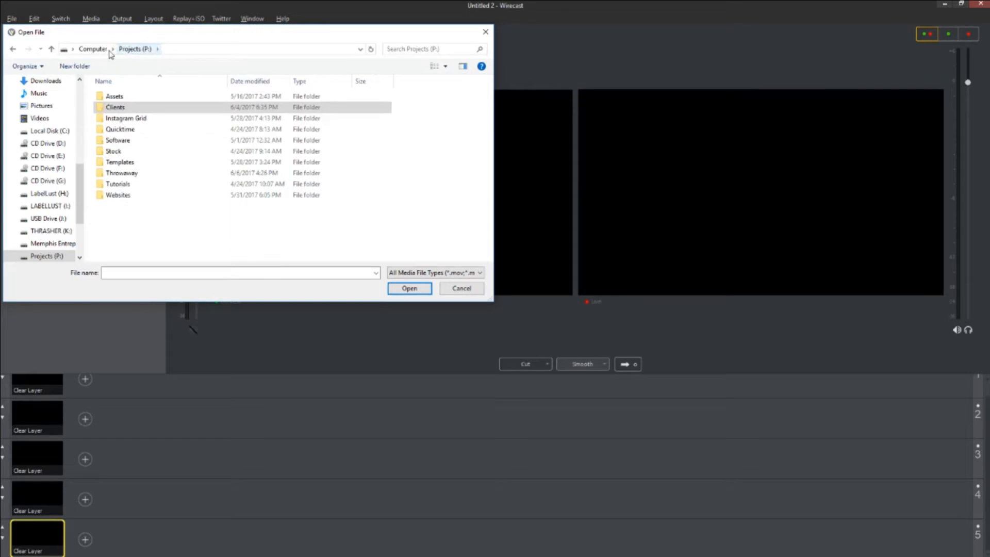
double_click(112, 150)
double_click(122, 108)
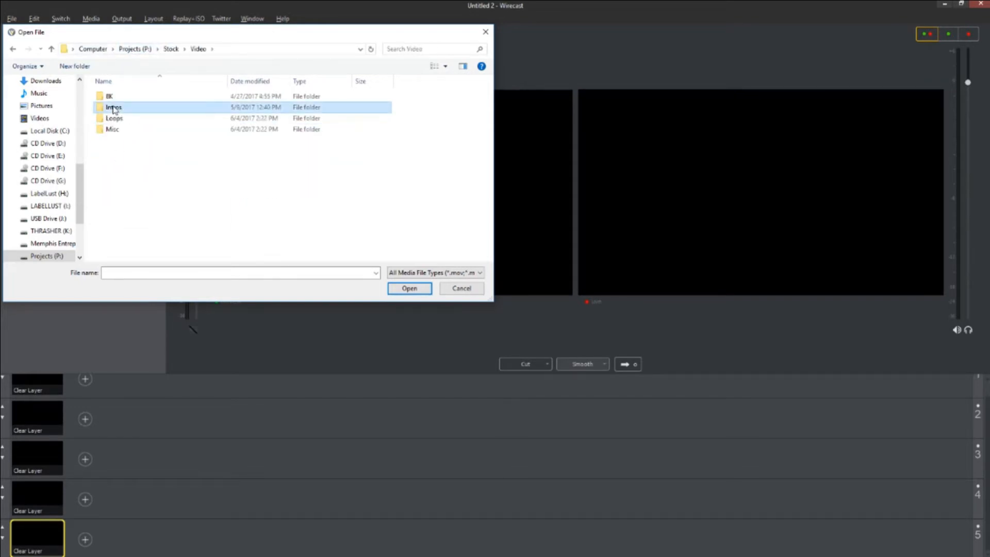
double_click(112, 129)
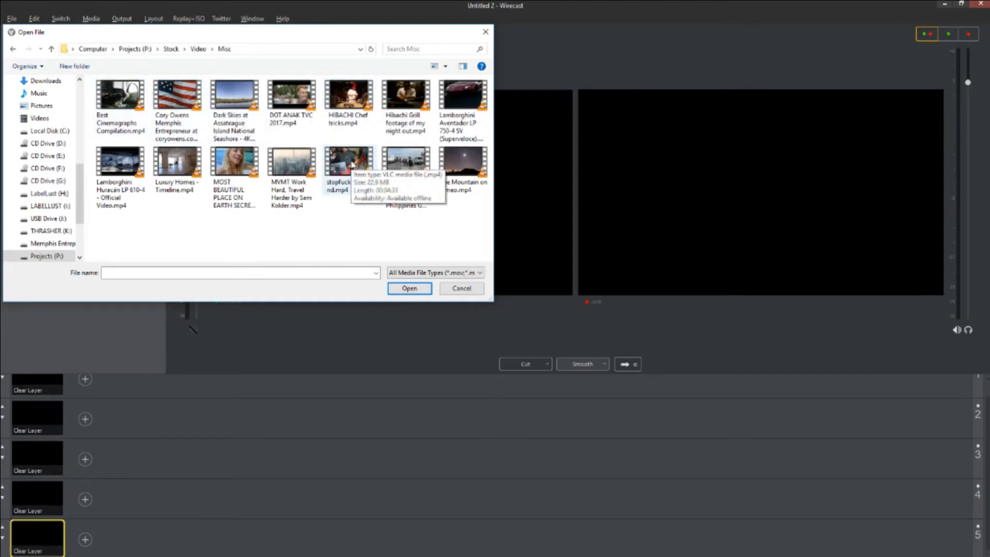
Play stopfuckingaround.mp4 in VLC and switch it to full screen.
right_click(352, 162)
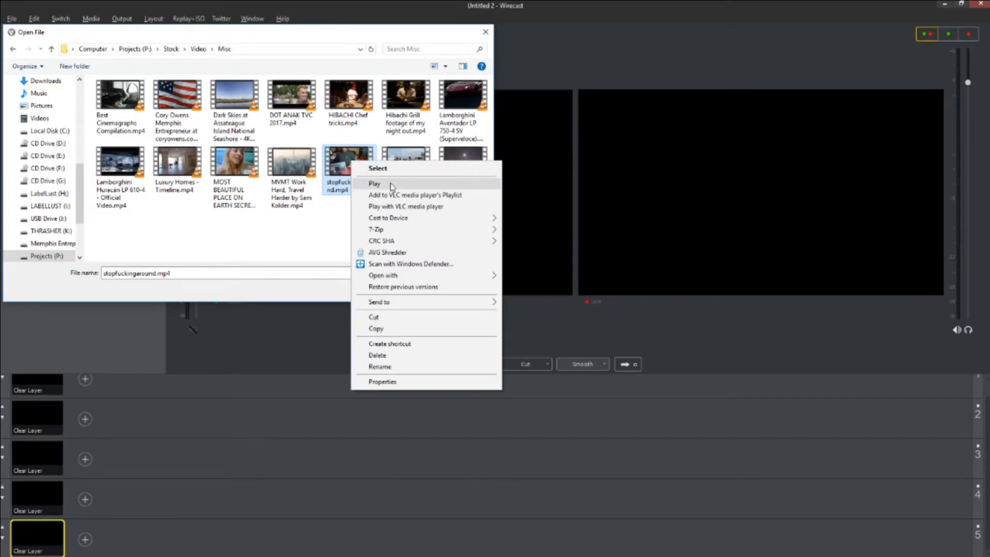
left_click(375, 184)
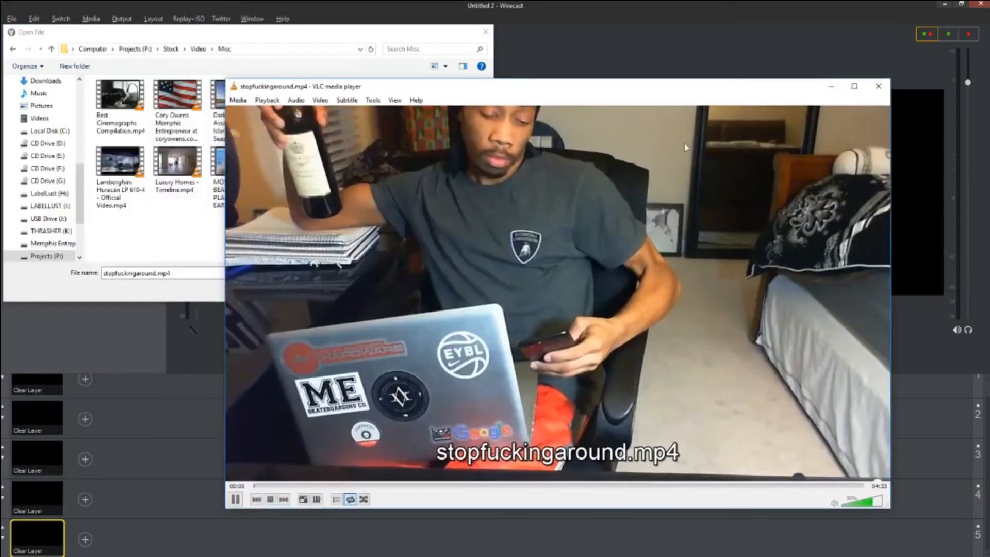
double_click(685, 144)
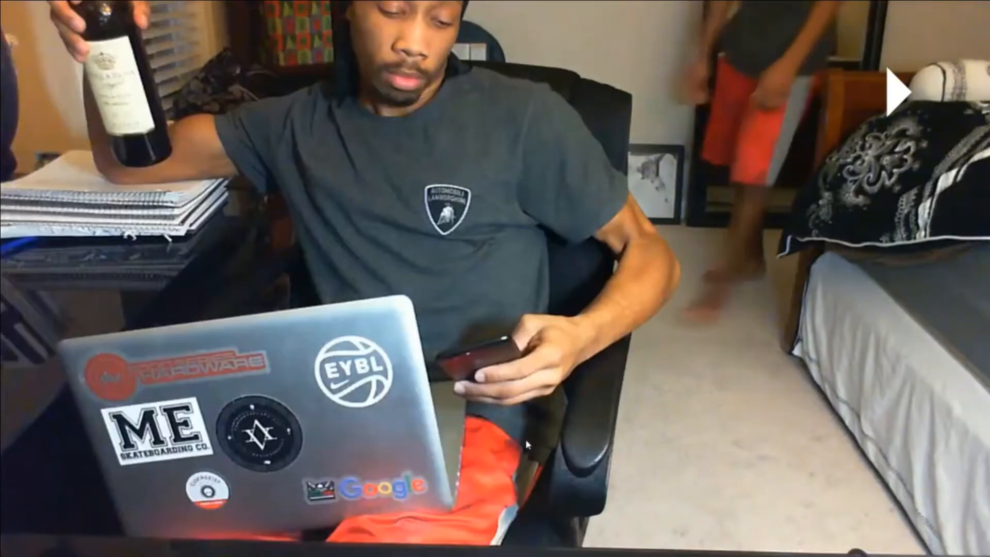
Lower the volume of the fullscreen stopfuckingaround.mp4 clip in VLC.
scroll(607, 456, "down", 9)
scroll(607, 456, "down", 6)
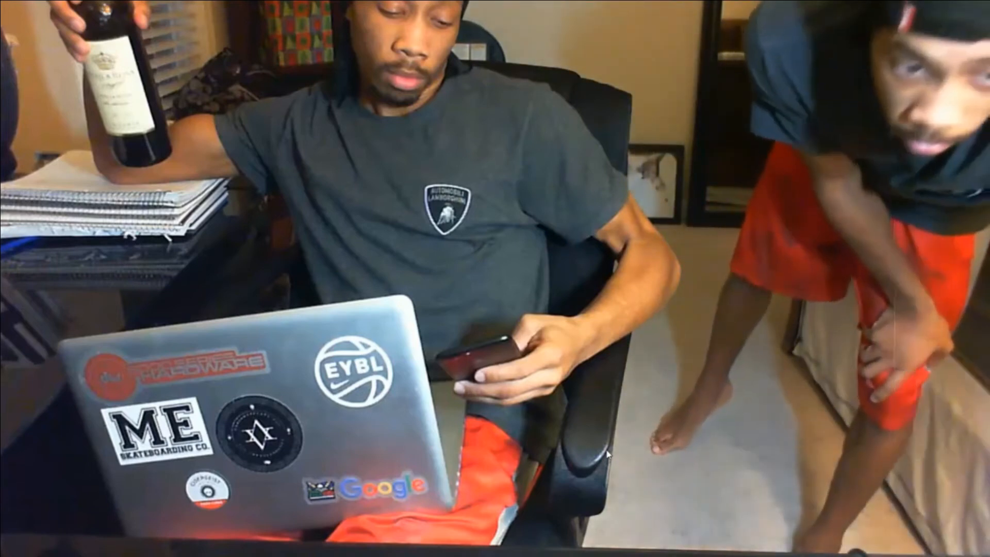
scroll(606, 455, "down", 1)
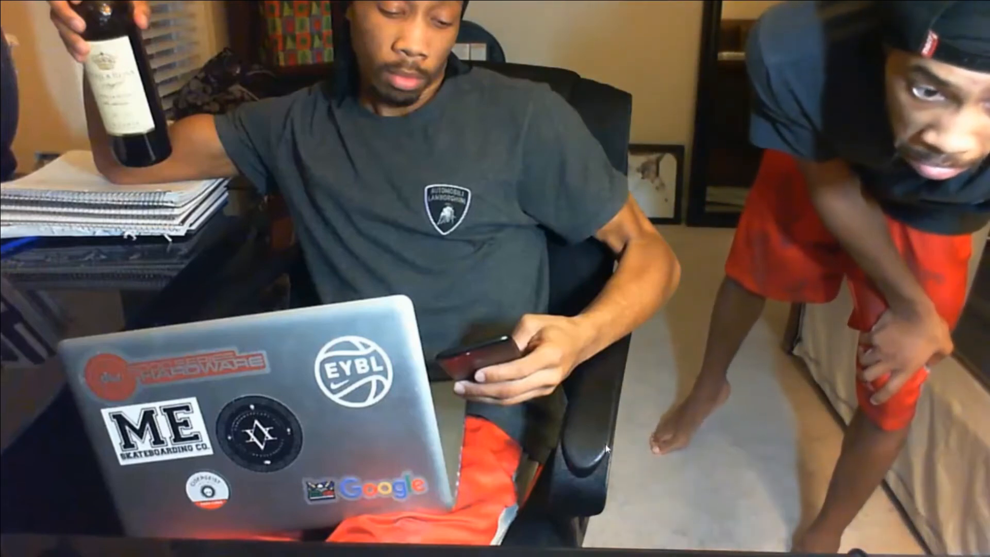
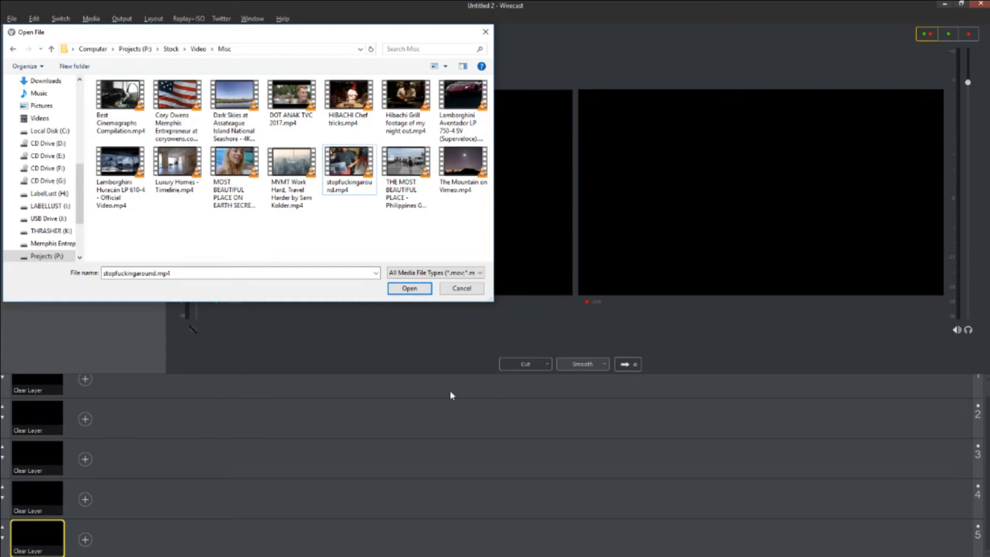
Dismiss the file picker and quit Wirecast without saving the project.
left_click(486, 33)
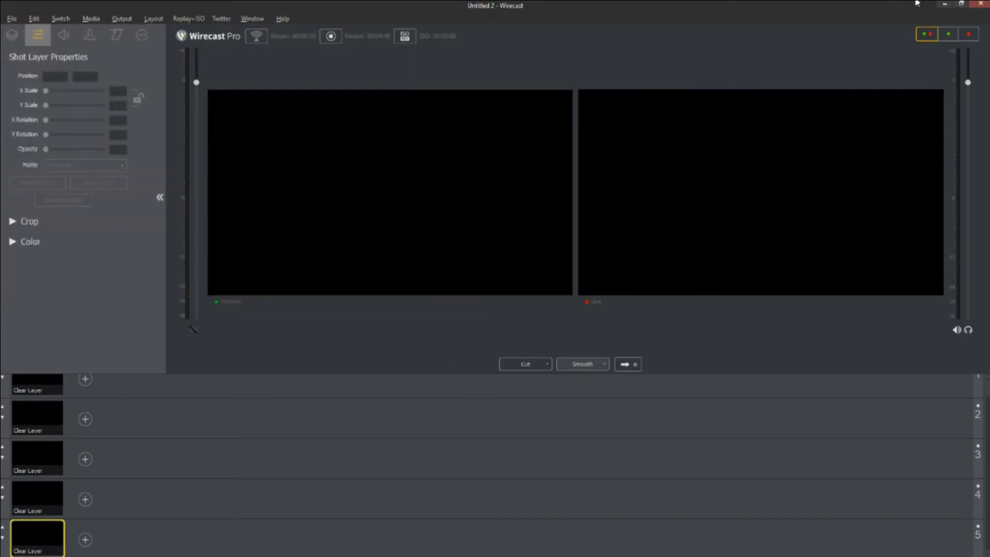
left_click(984, 5)
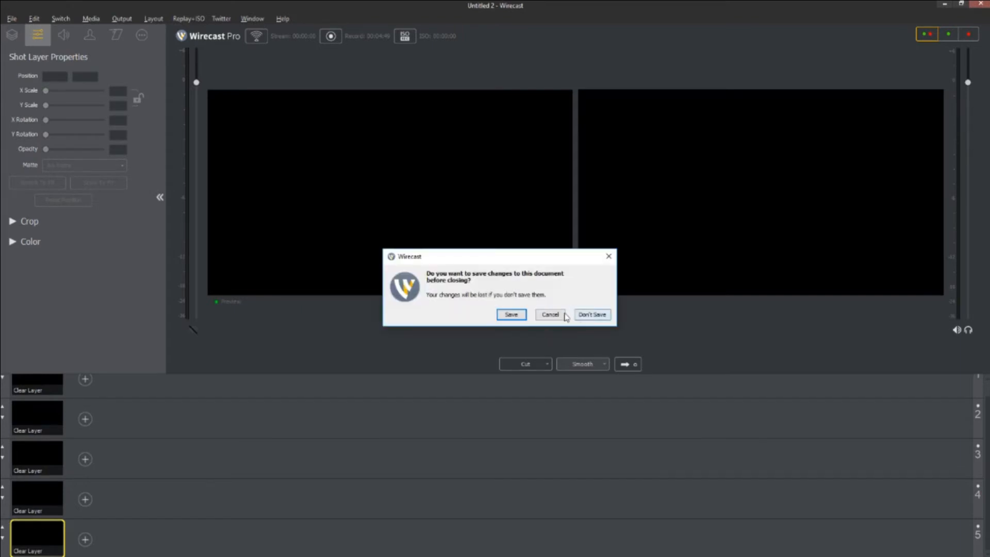
left_click(593, 315)
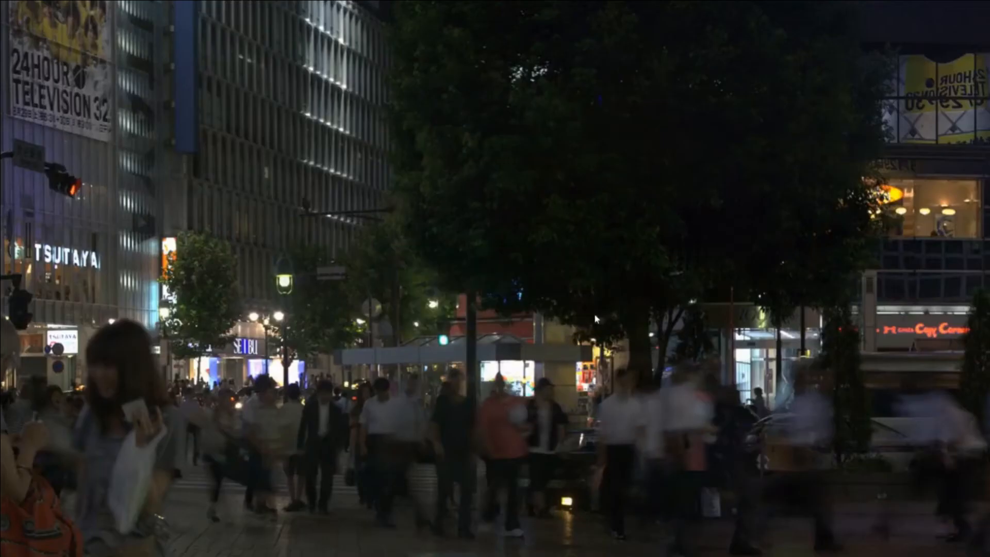
Bring Chrome back up and close the iPhone image search tab.
left_click(621, 551)
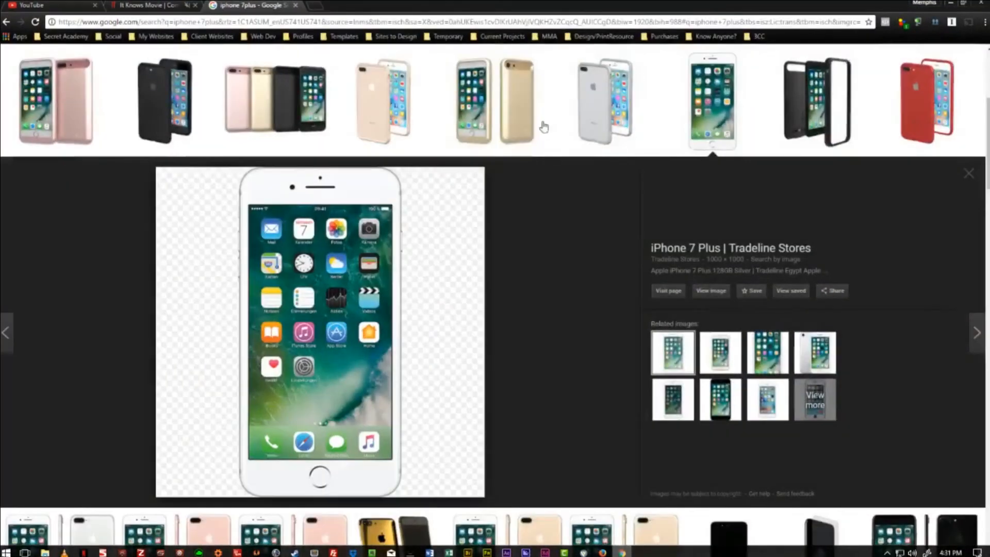
left_click(312, 20)
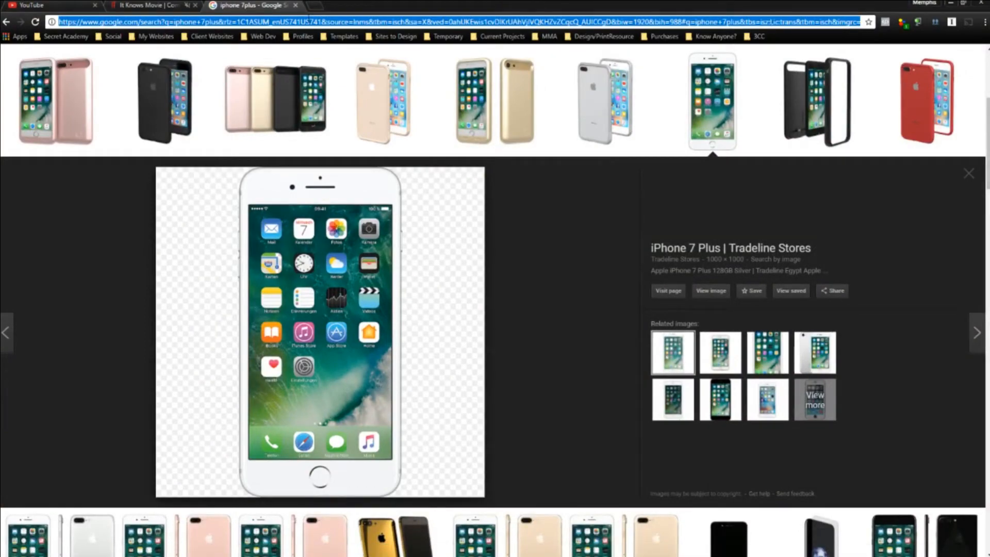
left_click(296, 5)
Go to the YouTube home page and switch to the other signed-in account.
left_click(90, 7)
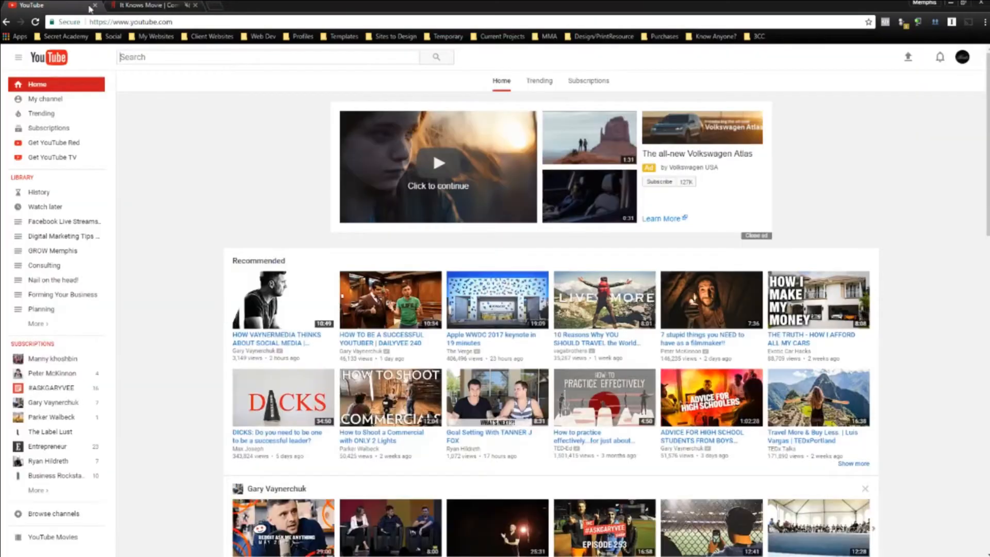
left_click(962, 57)
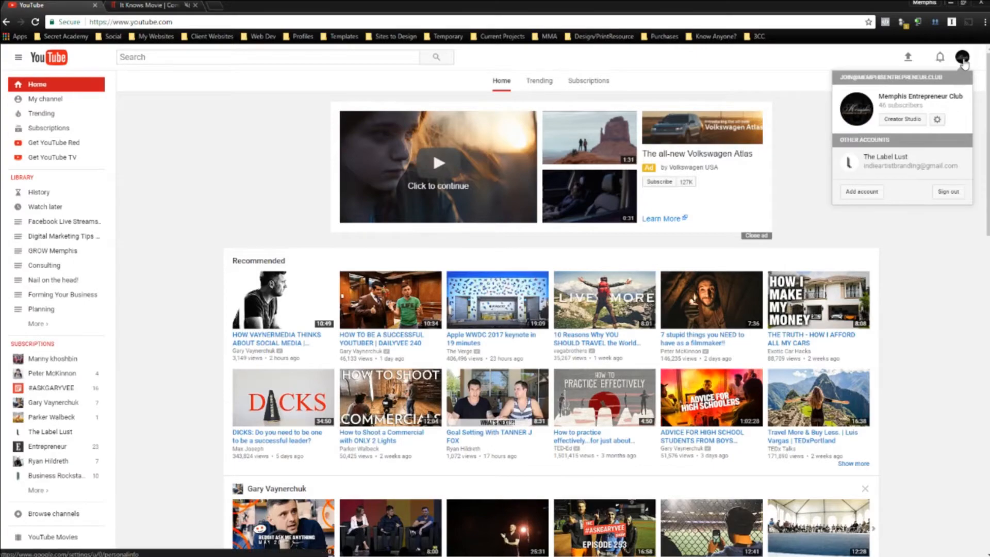
left_click(860, 172)
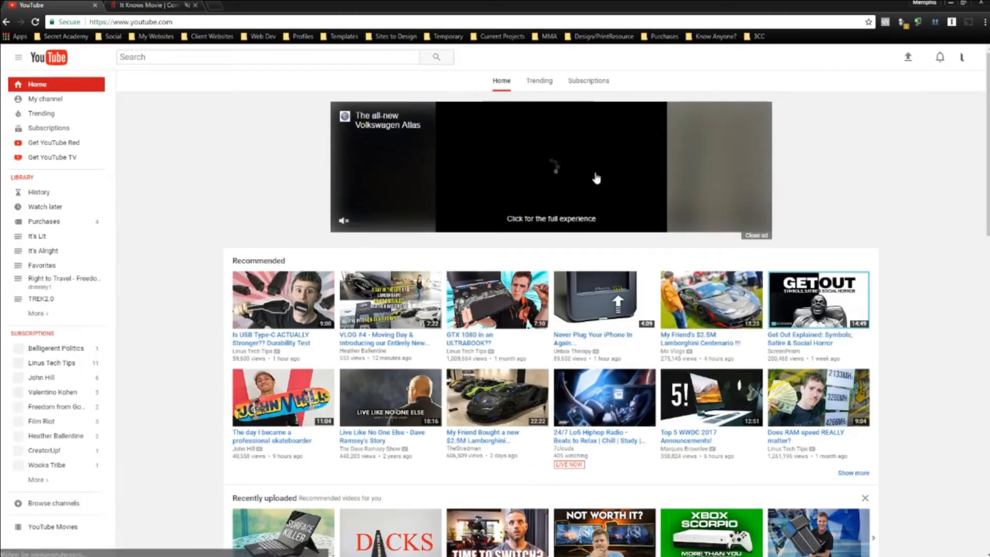
Scroll through that account's recommended videos, then reopen the account list.
scroll(205, 217, "down", 2)
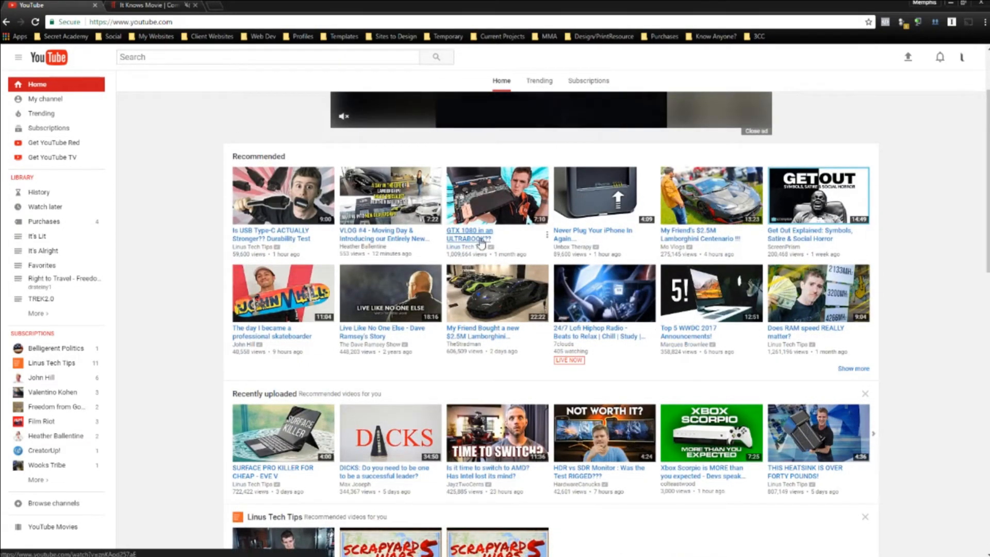
scroll(367, 201, "down", 6)
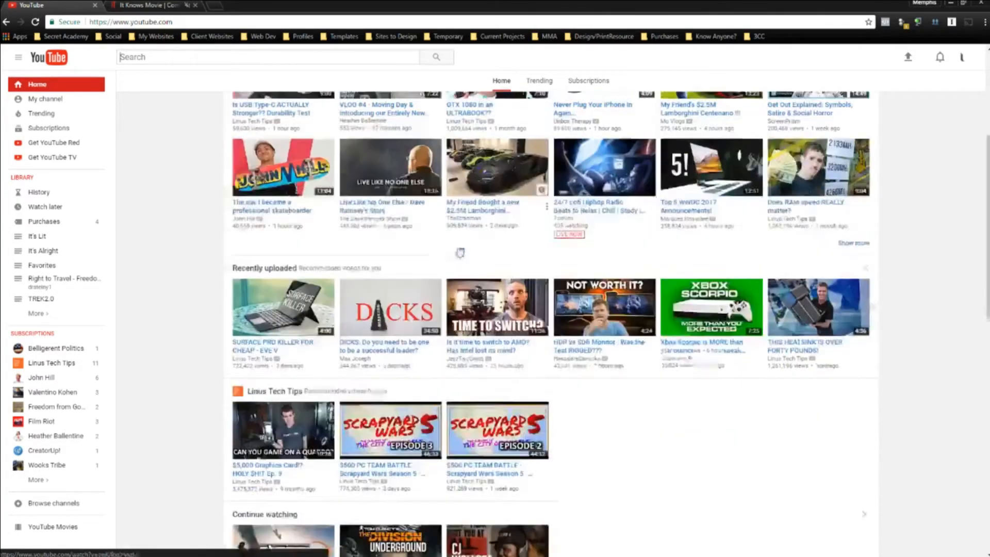
scroll(366, 201, "down", 12)
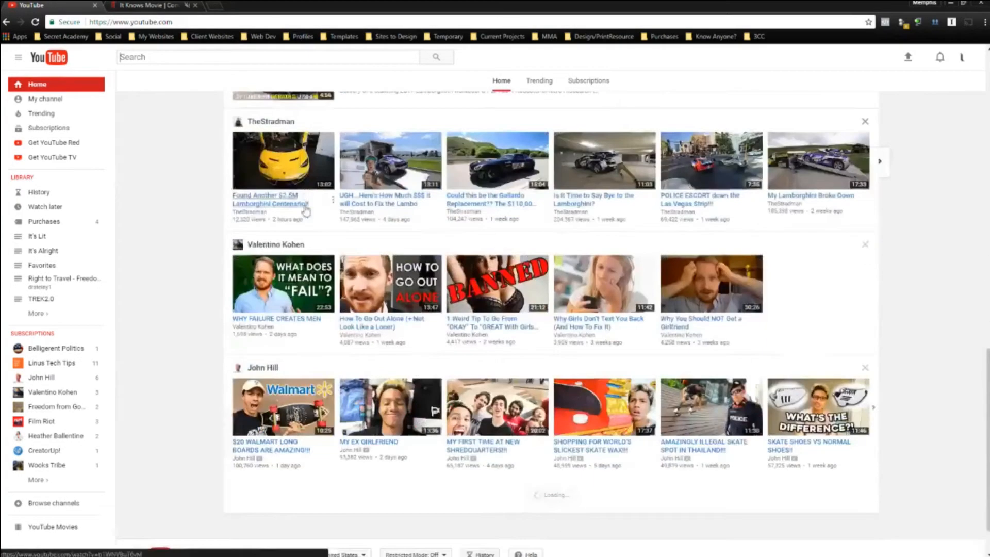
scroll(604, 262, "down", 11)
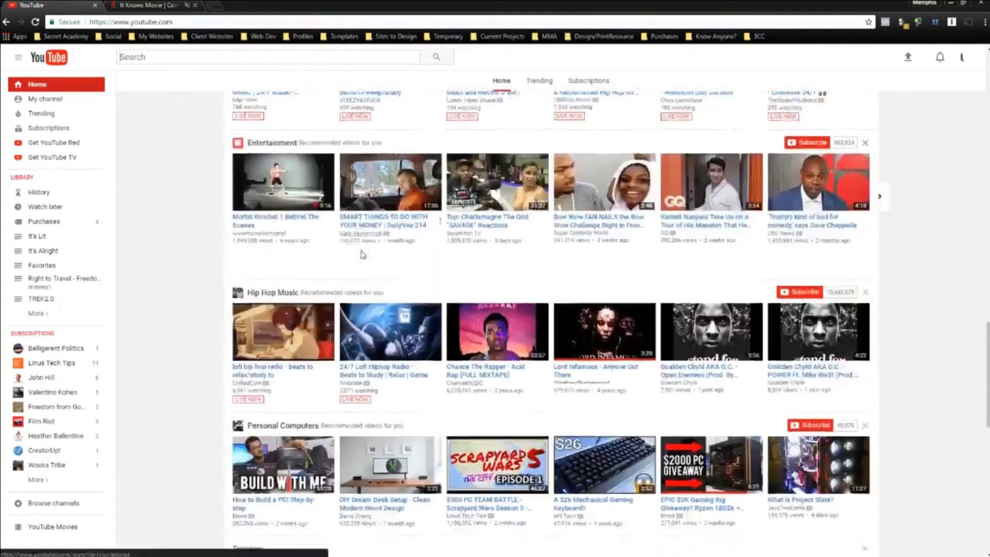
scroll(349, 212, "down", 7)
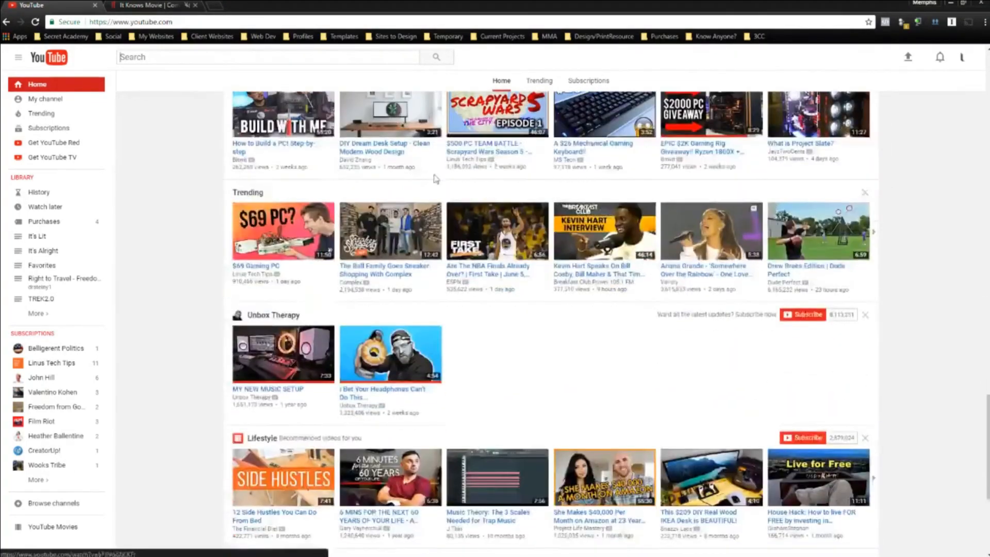
scroll(385, 284, "up", 20)
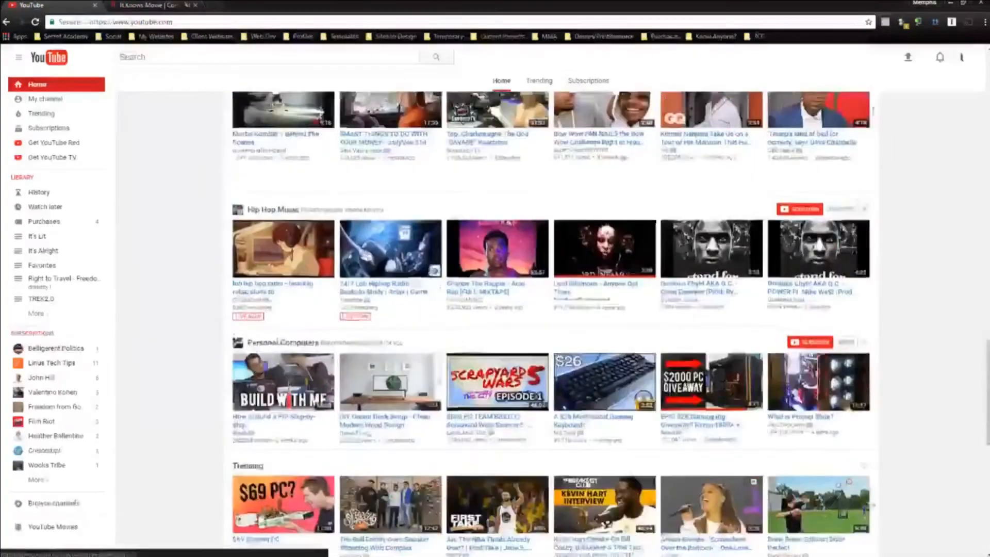
scroll(384, 283, "up", 5)
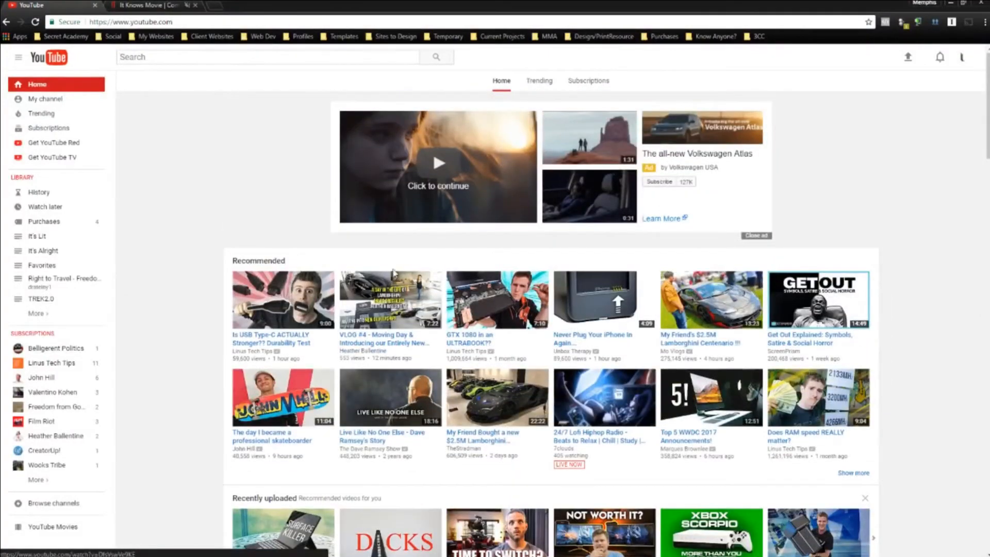
left_click(962, 57)
left_click(905, 158)
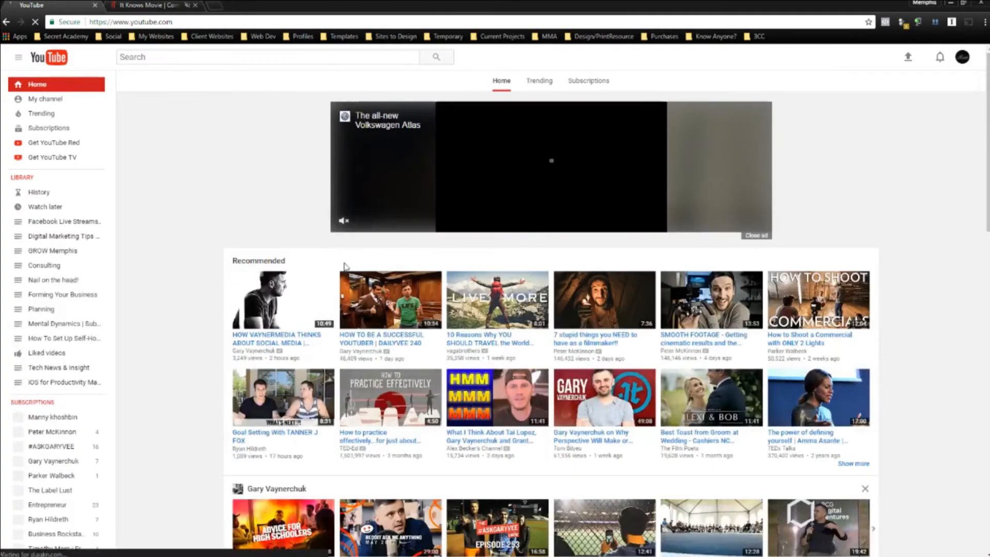
scroll(268, 229, "down", 2)
scroll(784, 277, "down", 5)
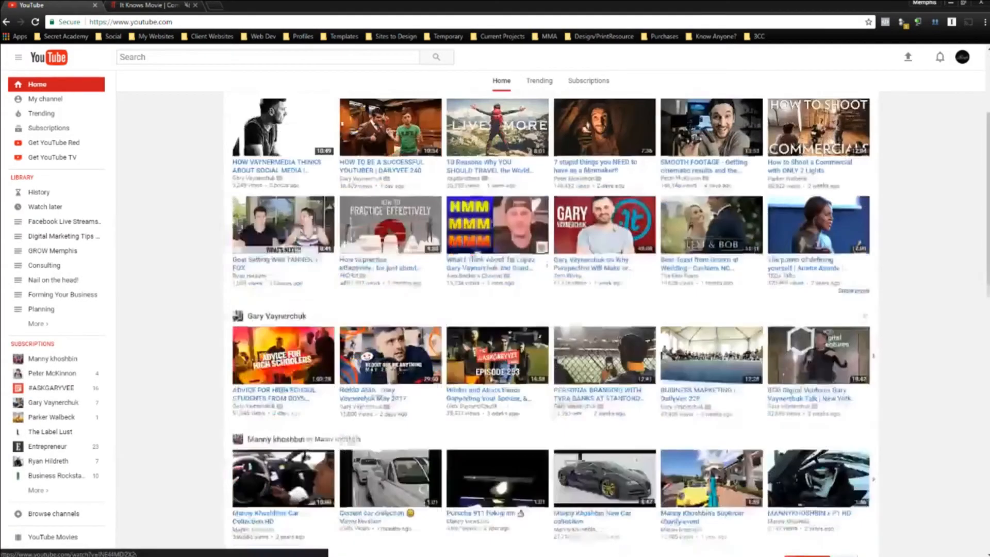
scroll(815, 207, "down", 7)
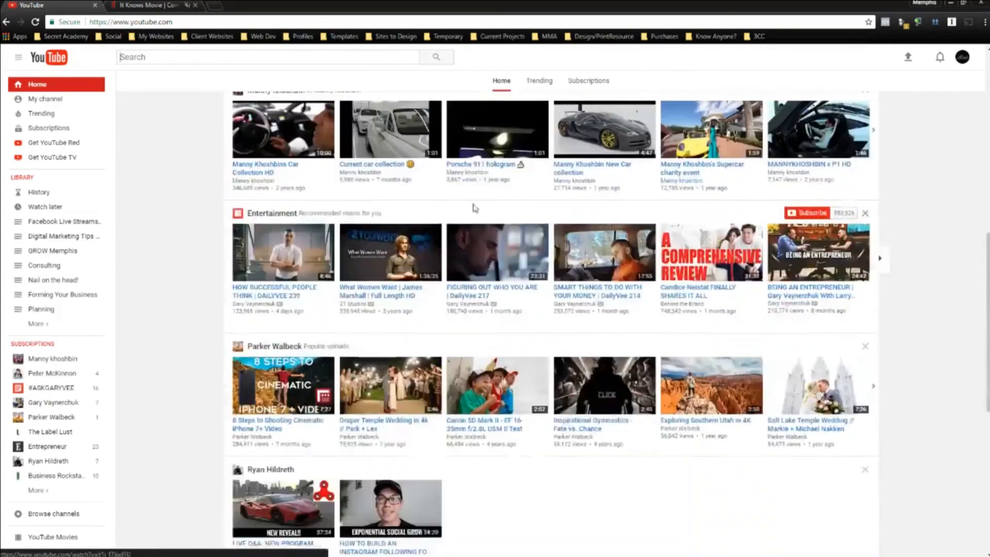
scroll(290, 206, "down", 3)
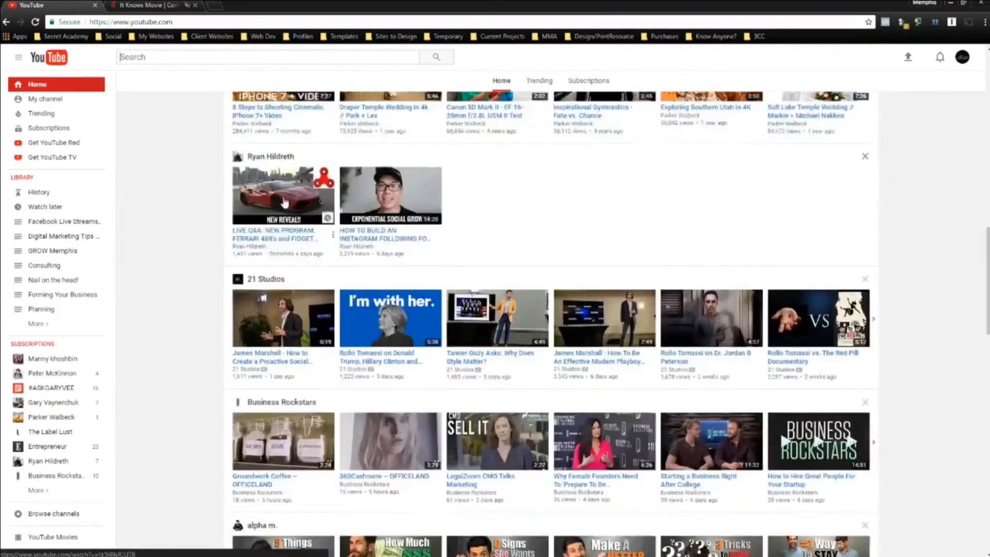
scroll(538, 238, "down", 1)
scroll(538, 239, "down", 15)
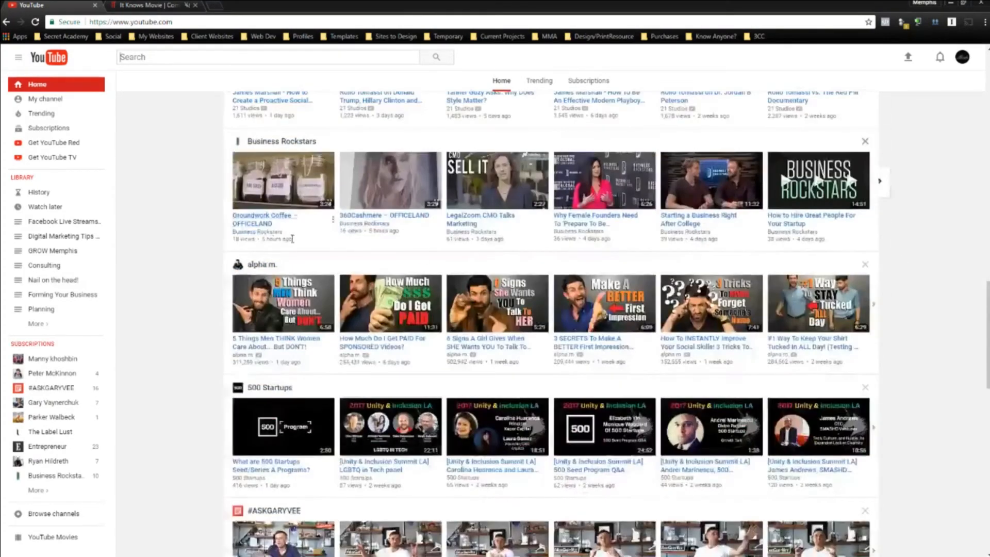
scroll(279, 237, "down", 3)
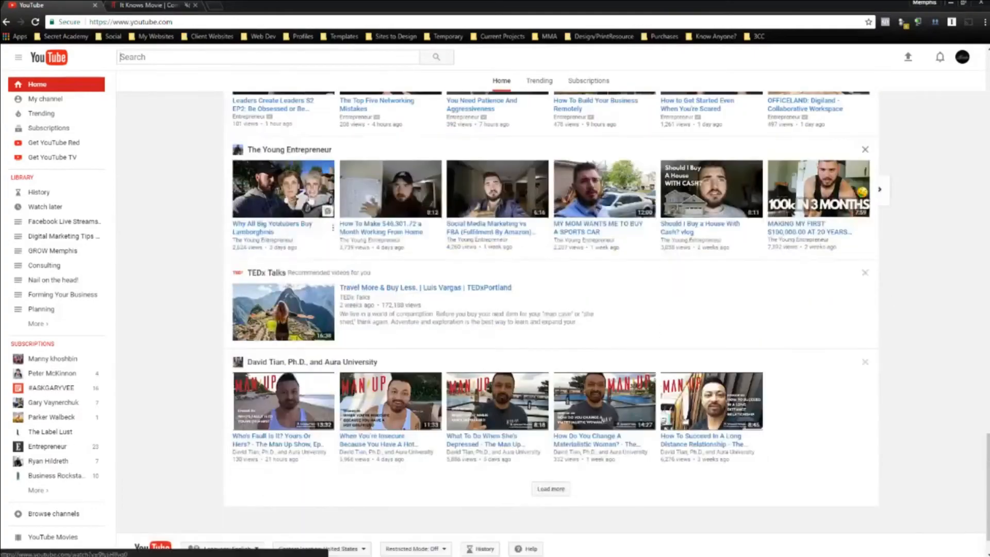
scroll(571, 324, "up", 1)
scroll(320, 320, "up", 3)
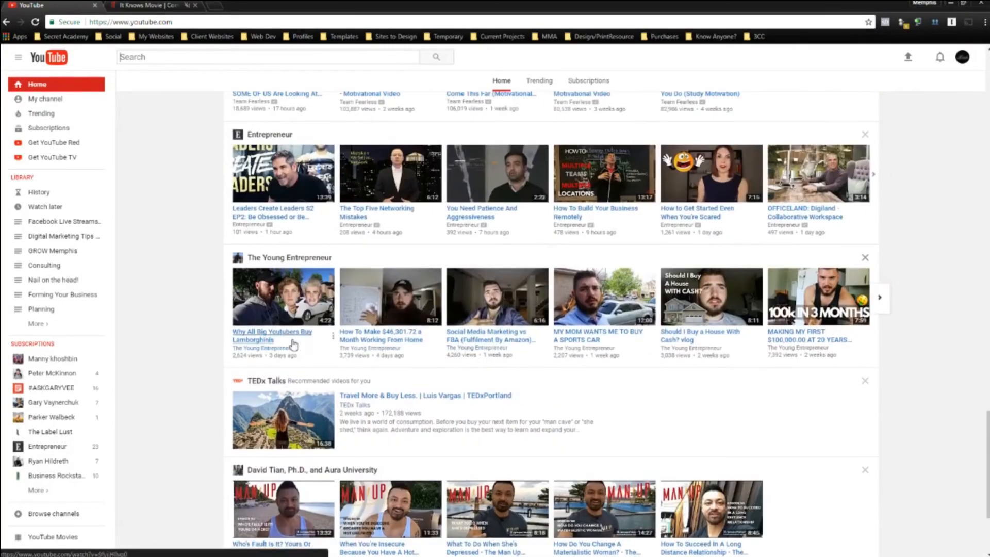
scroll(298, 269, "up", 7)
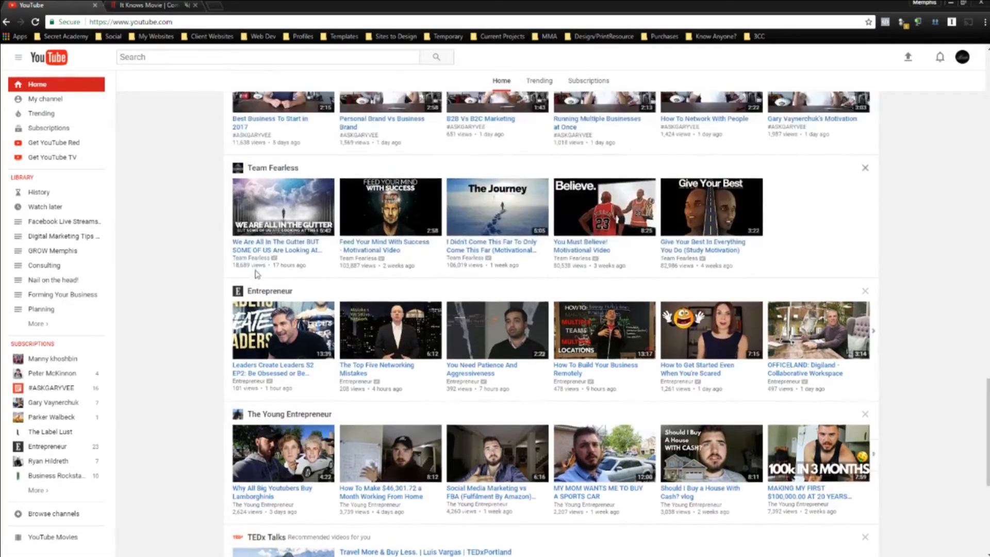
scroll(281, 258, "up", 4)
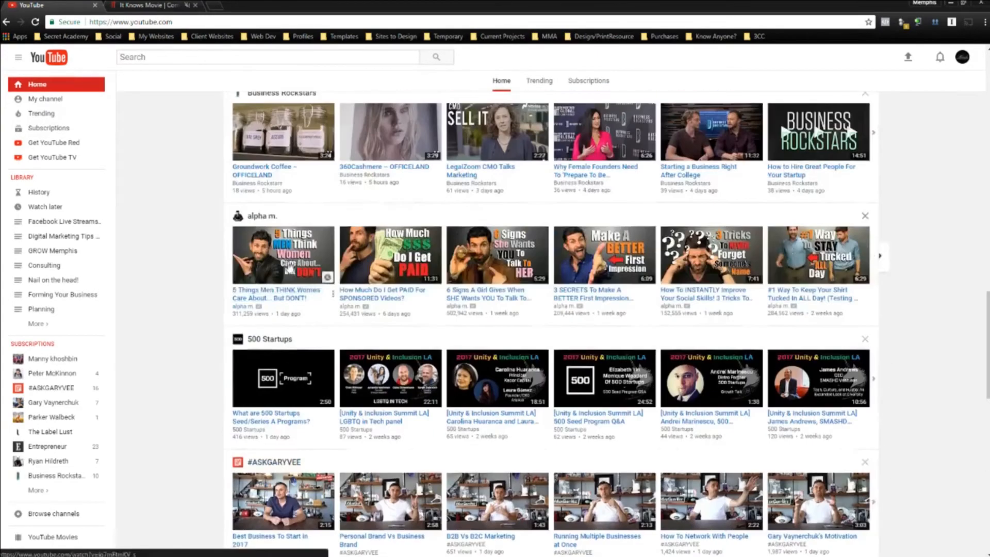
scroll(235, 445, "up", 4)
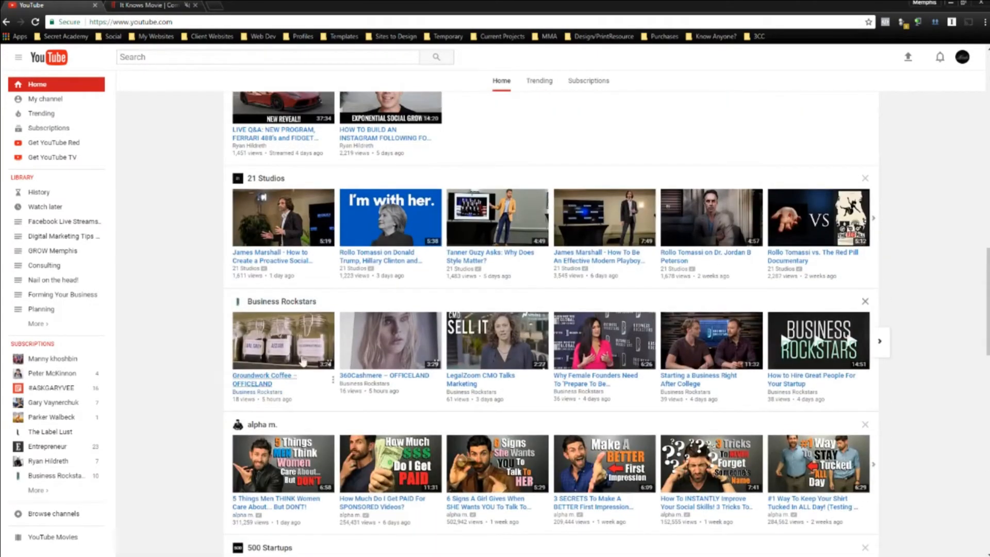
scroll(340, 304, "up", 3)
scroll(289, 320, "up", 3)
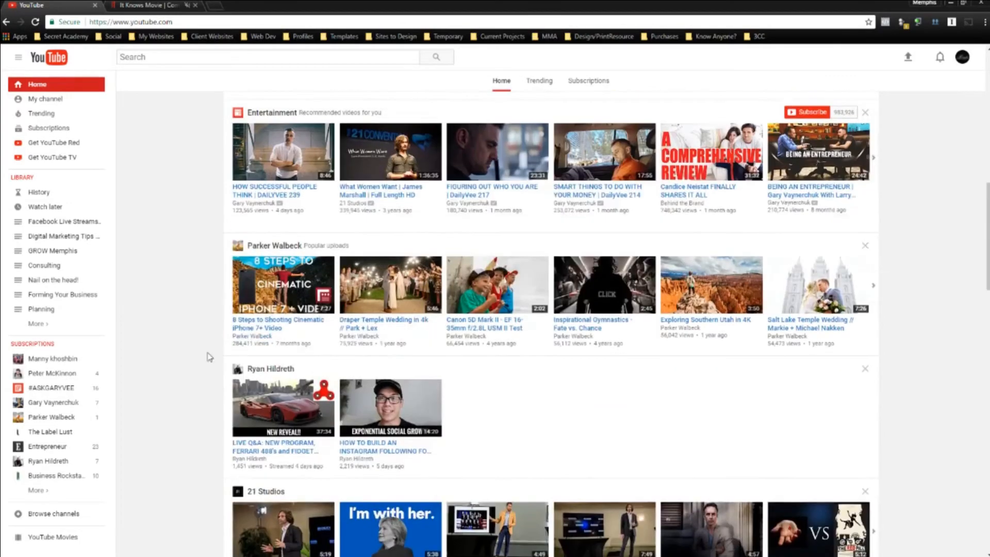
scroll(216, 314, "up", 1)
scroll(248, 325, "up", 3)
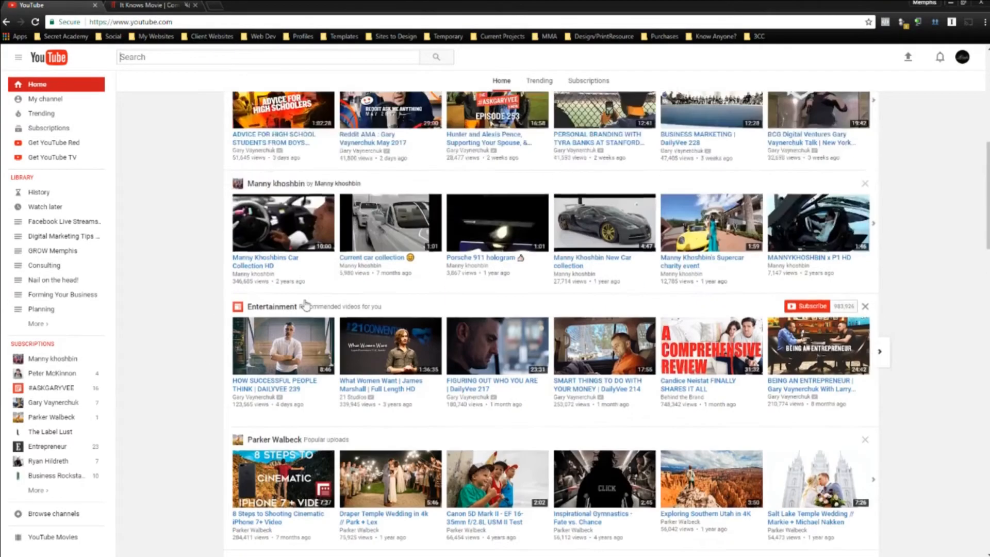
scroll(402, 355, "up", 1)
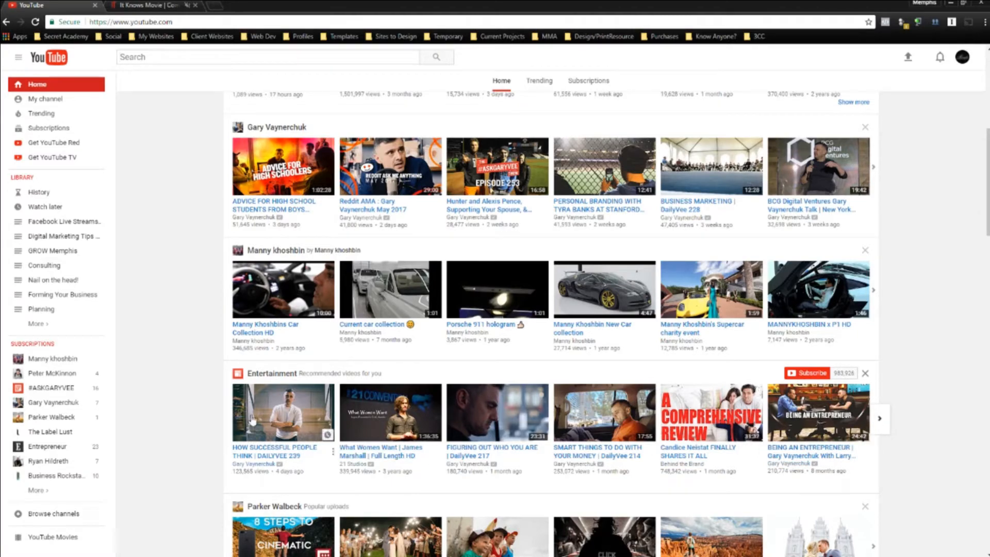
scroll(955, 406, "up", 3)
scroll(929, 398, "up", 3)
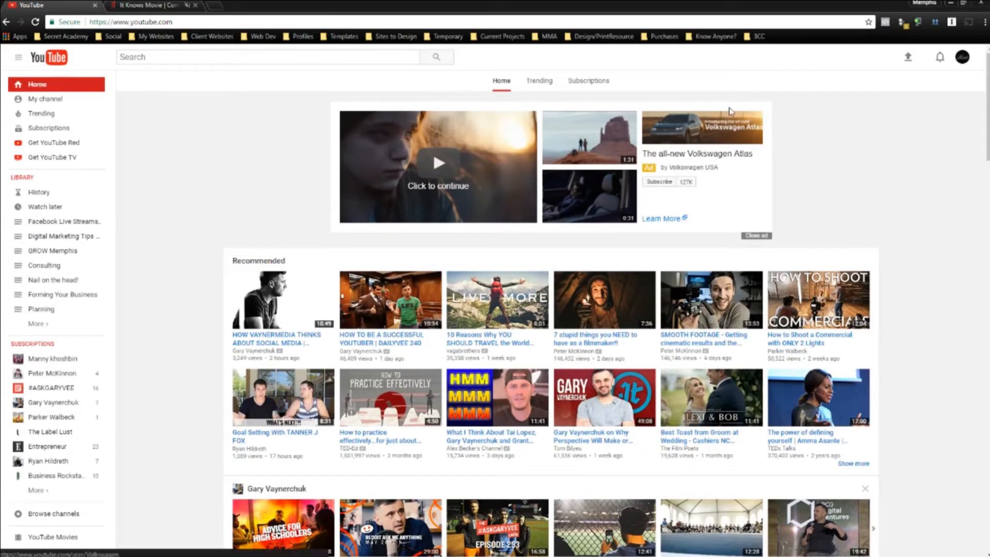
Choose the other channel from the account switcher and go to YouTube's upload page.
left_click(962, 58)
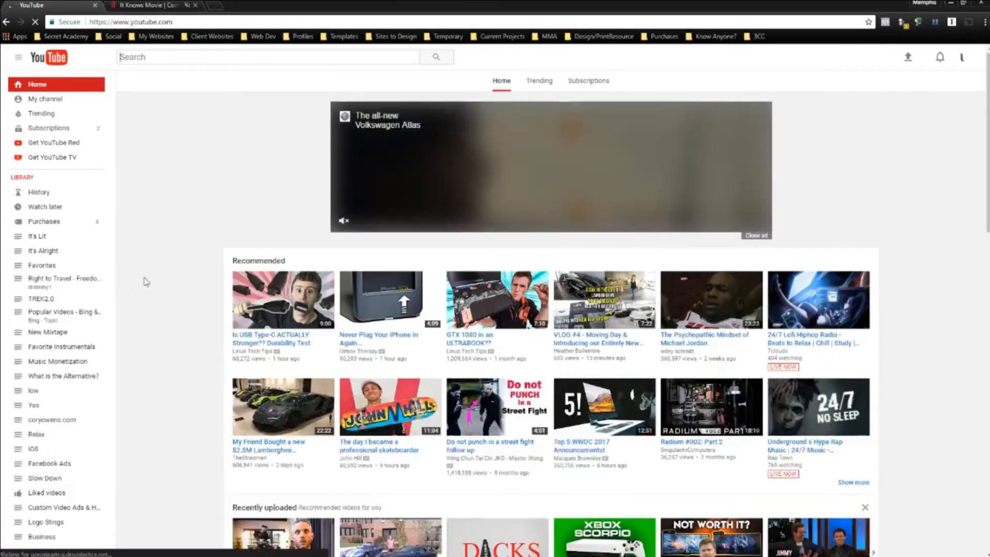
scroll(146, 281, "down", 10)
scroll(196, 279, "down", 6)
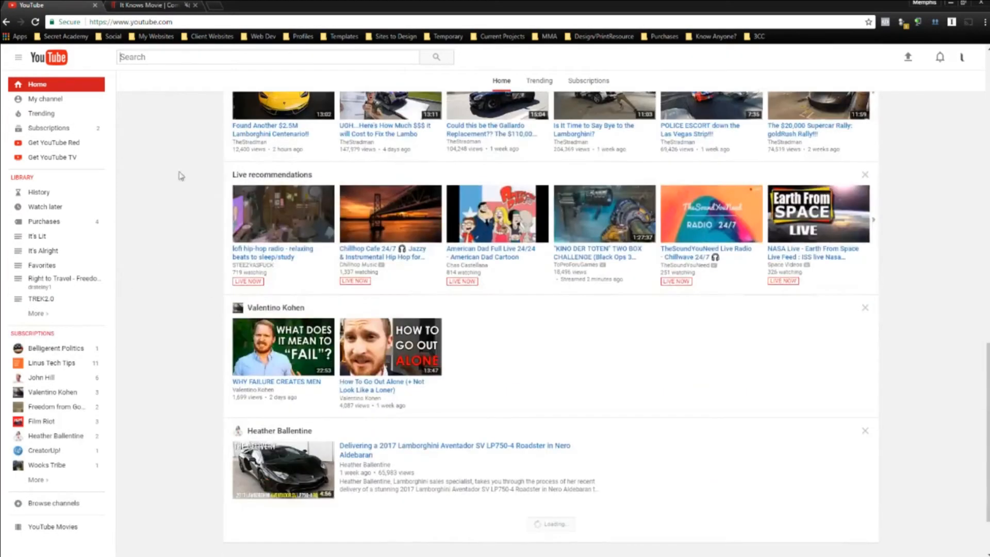
scroll(198, 257, "down", 4)
scroll(197, 257, "down", 7)
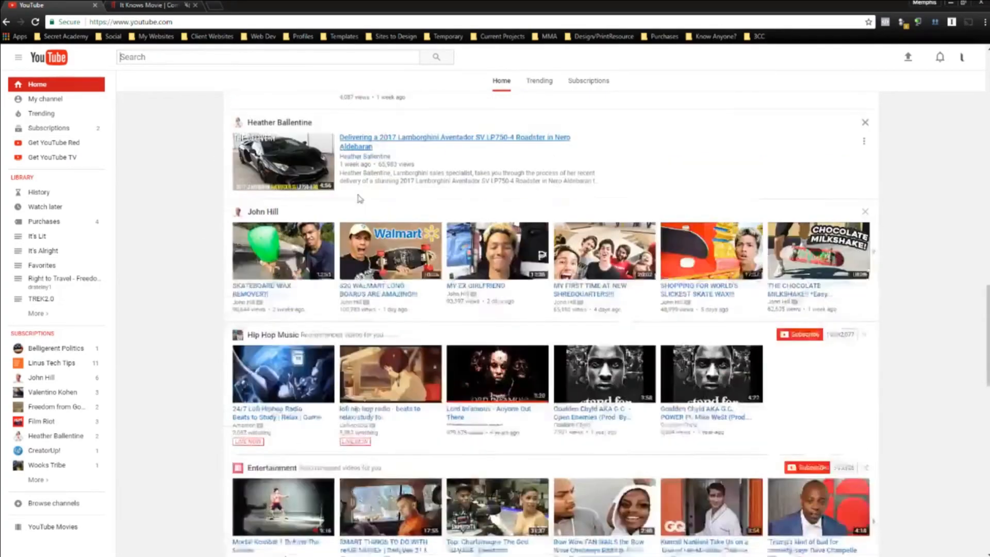
scroll(542, 243, "up", 12)
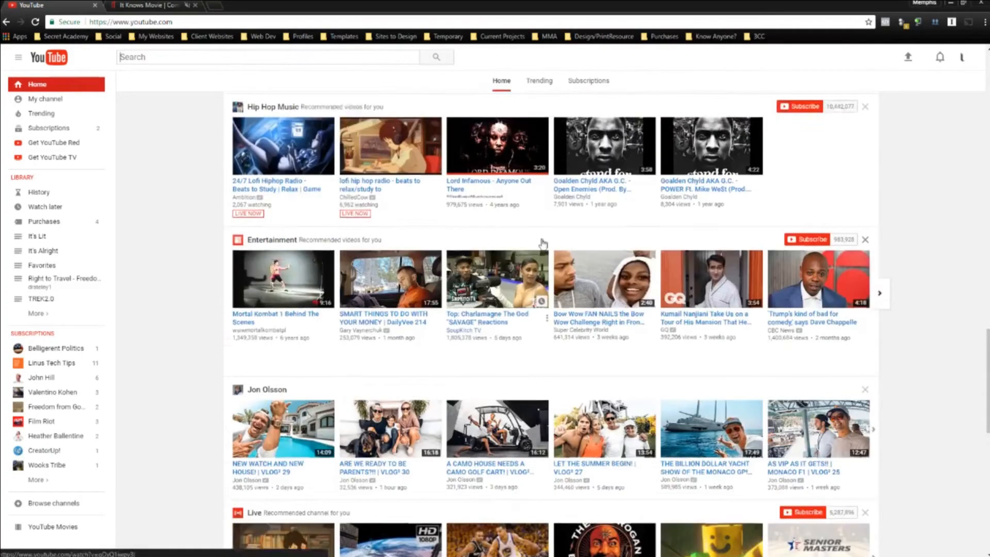
scroll(702, 288, "up", 10)
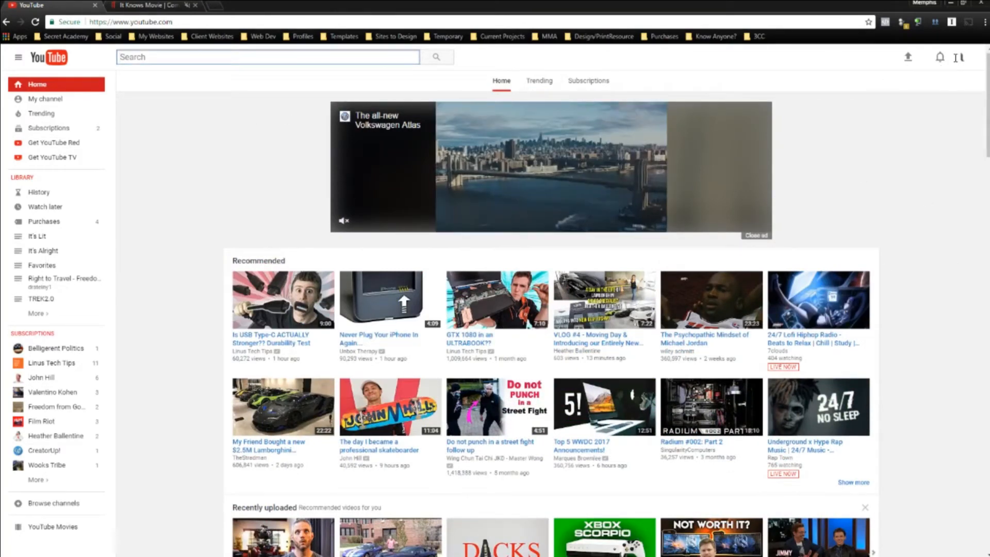
left_click(909, 60)
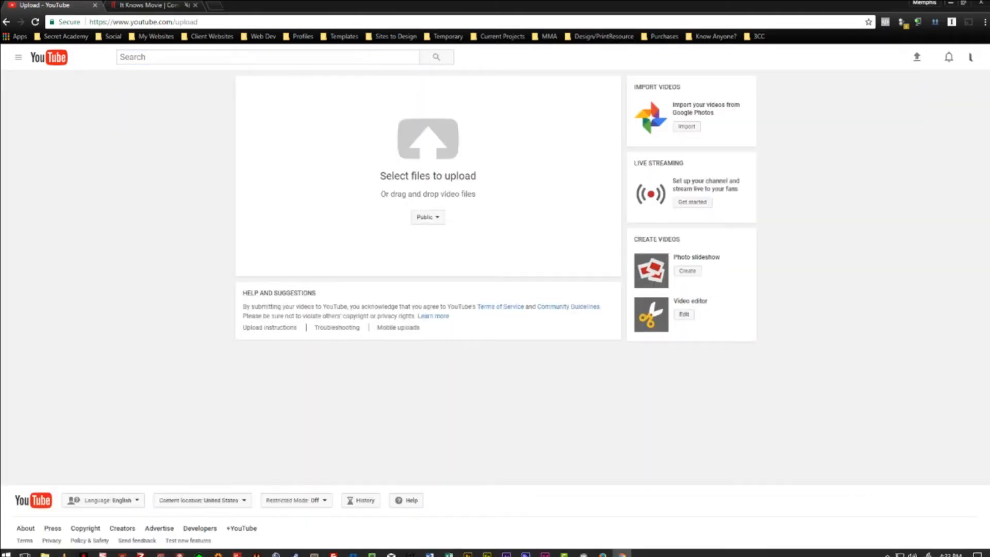
Drag It Knows Wallpaper_0.mp4 from Explorer onto the YouTube upload area.
left_click(45, 552)
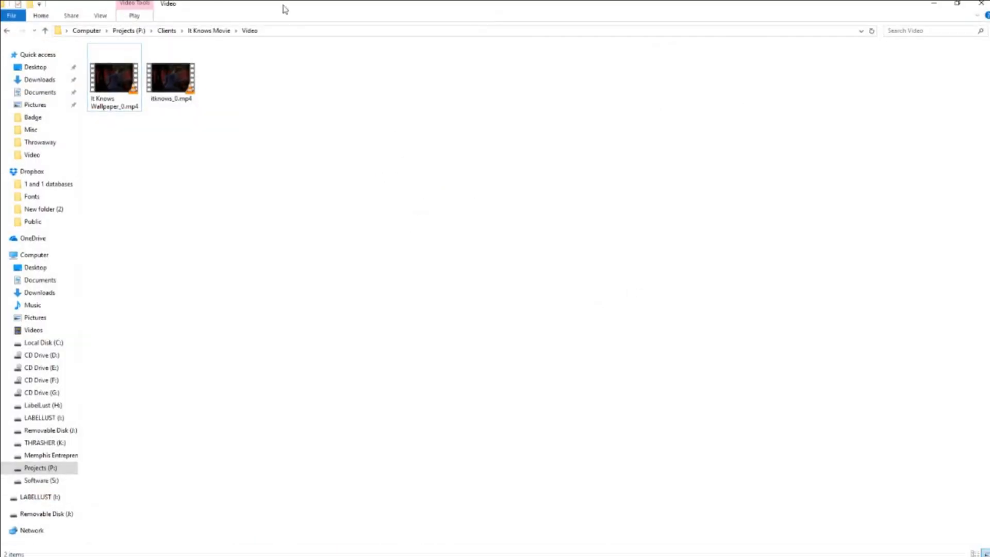
double_click(283, 7)
left_click(773, 188)
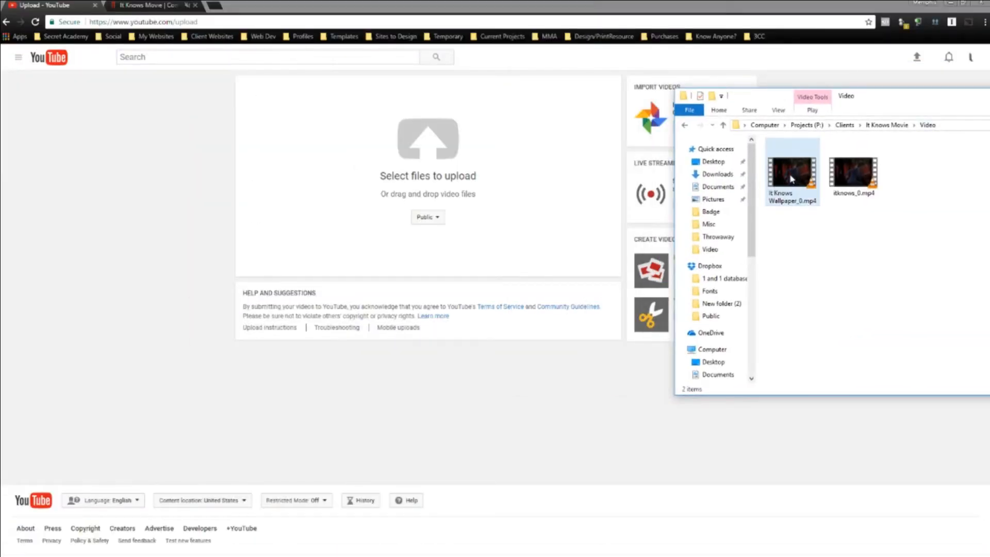
left_click_drag(795, 178, 330, 152)
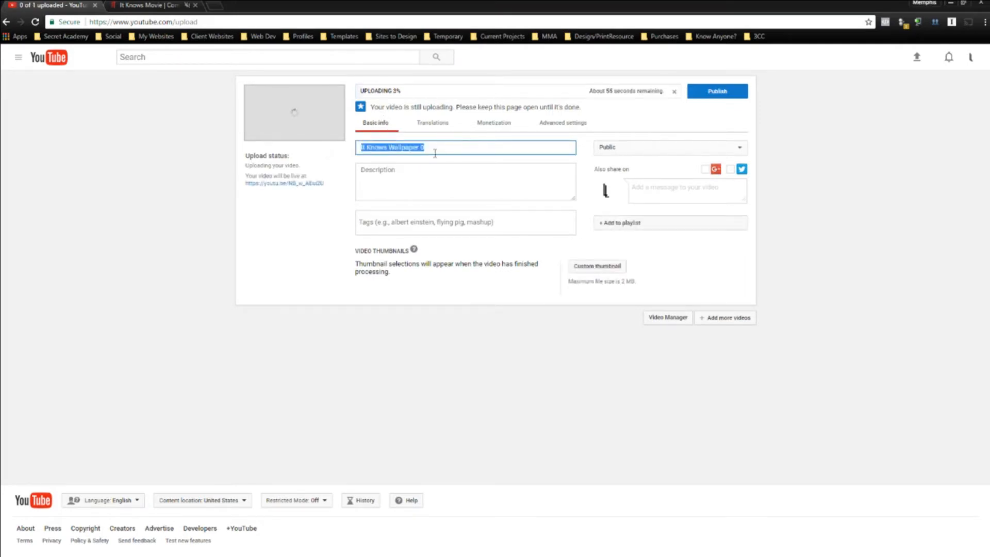
Title the video 'It Knows Wallpaper', set it to Unlisted, and save the details.
key("BackSpace")
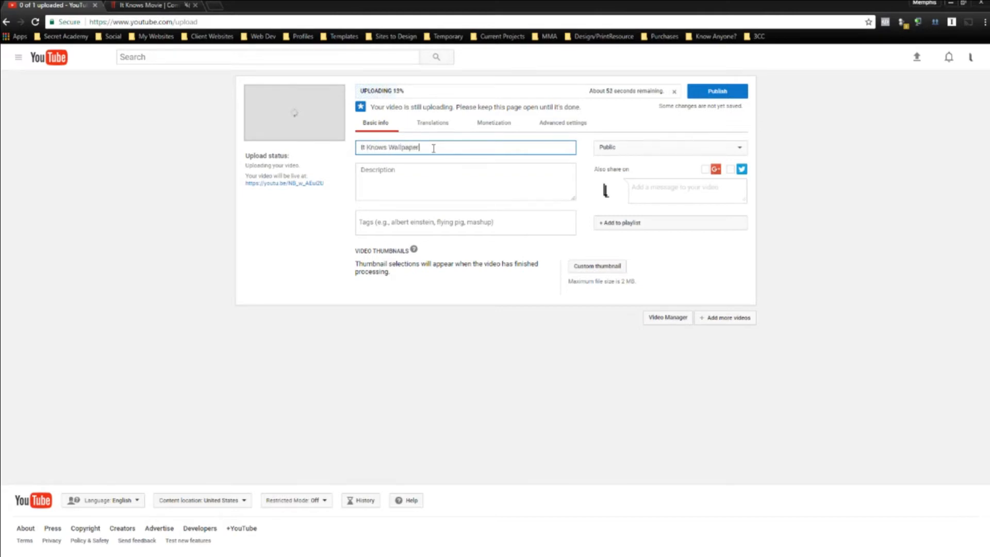
left_click(627, 150)
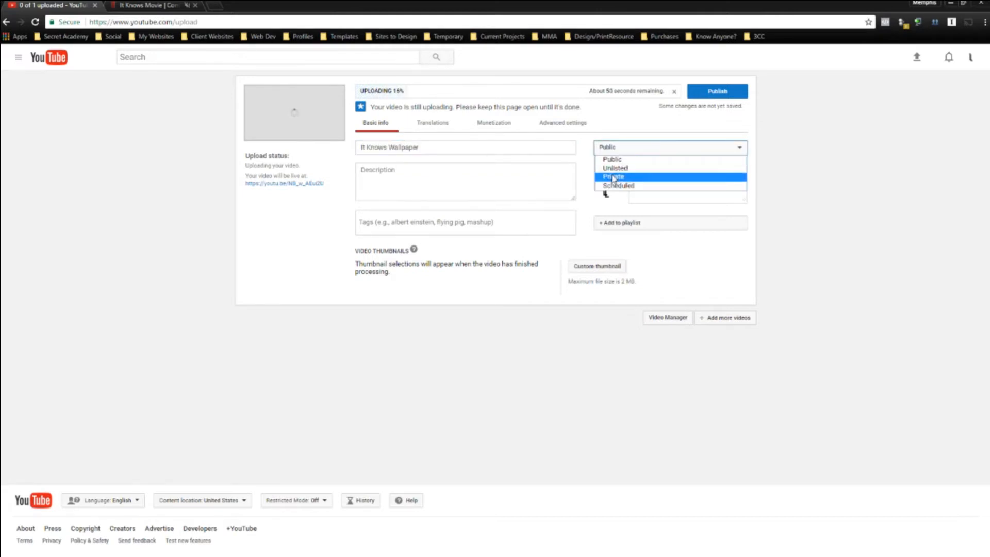
left_click(614, 167)
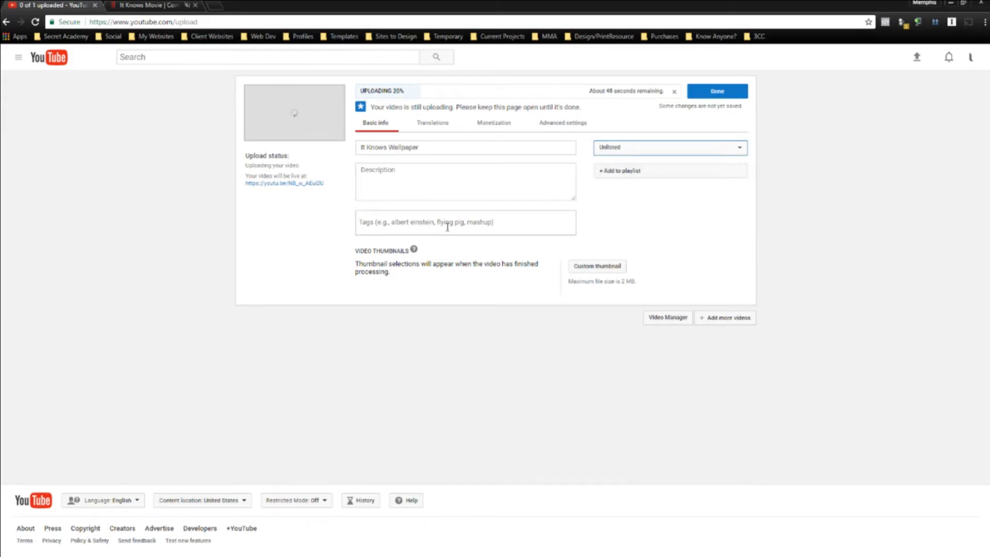
left_click(435, 192)
left_click(394, 222)
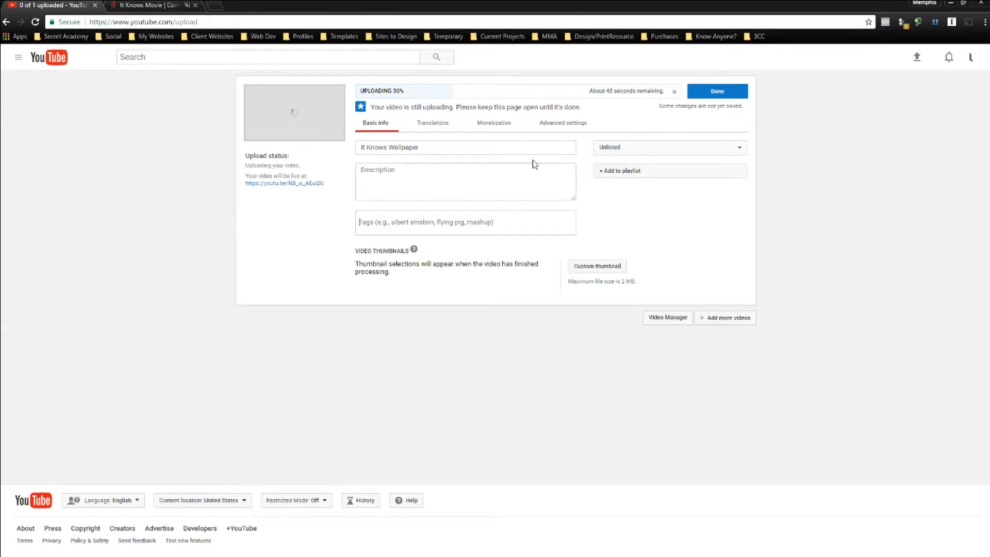
left_click(713, 94)
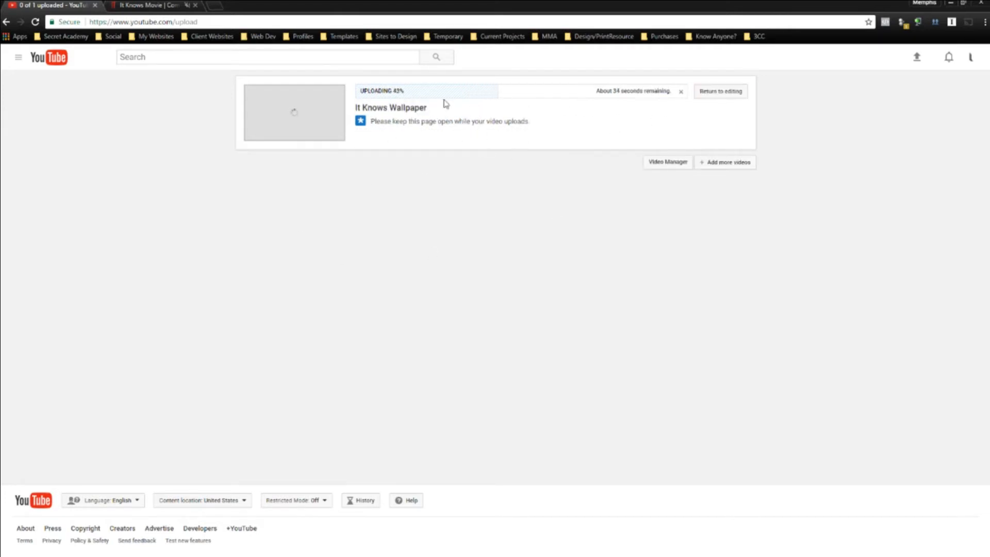
left_click(157, 5)
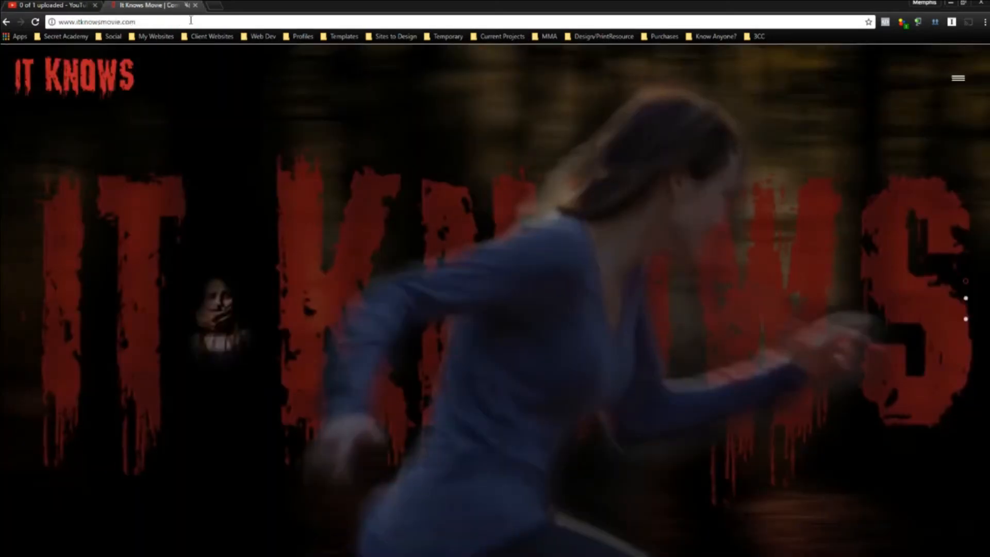
Log in at itknowsmovie.com/wp-admin with the administrator username and password.
left_click(191, 20)
left_click(196, 23)
type("/wp-admin")
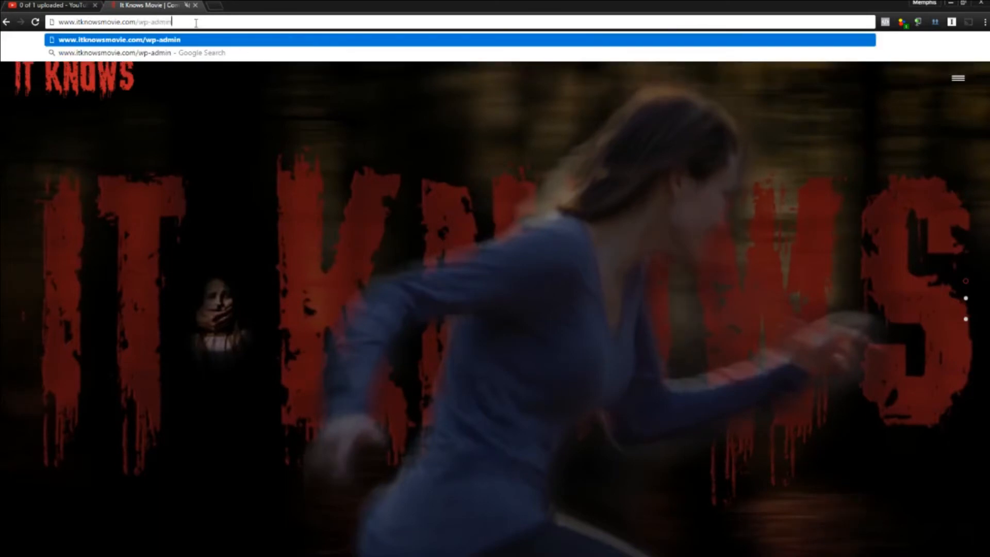
key("Return")
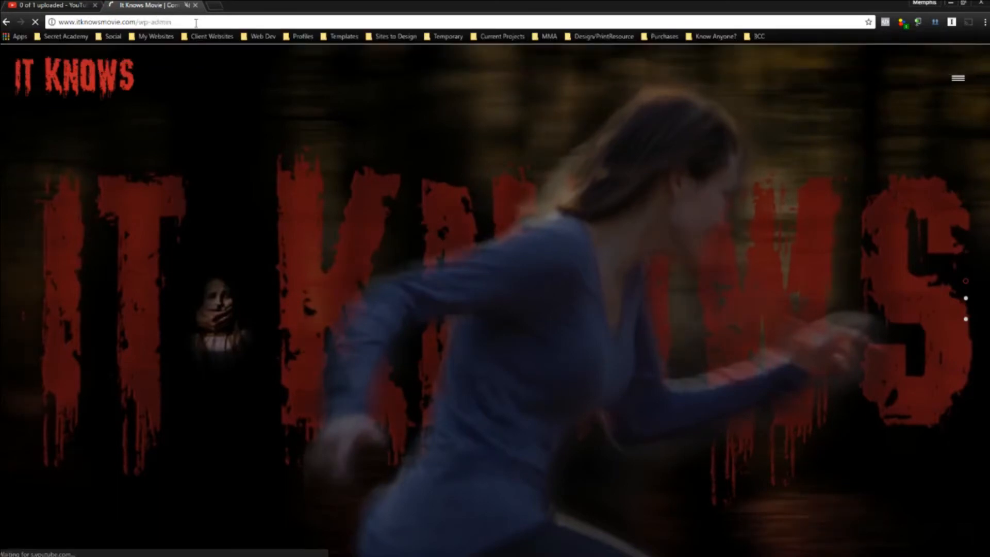
key("BackSpace")
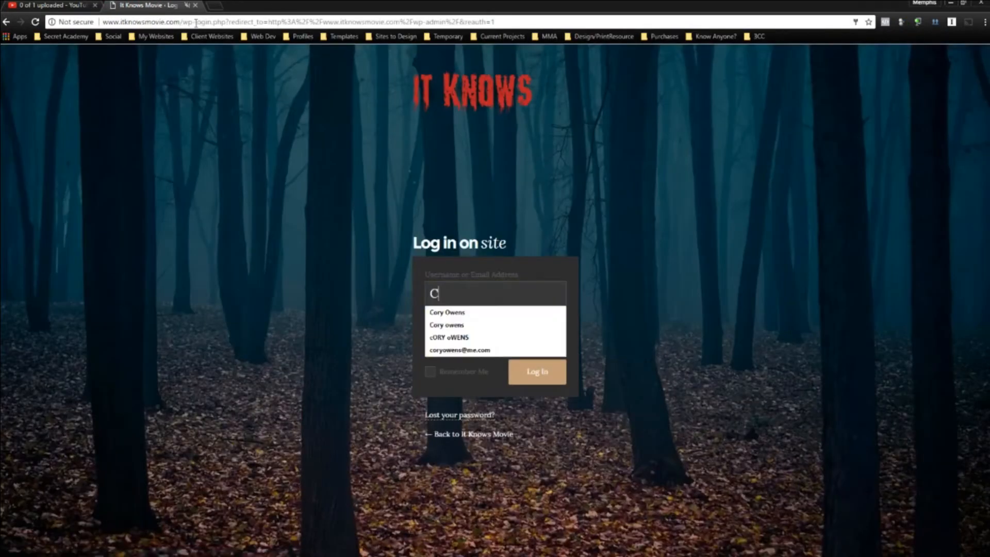
type("Administrator")
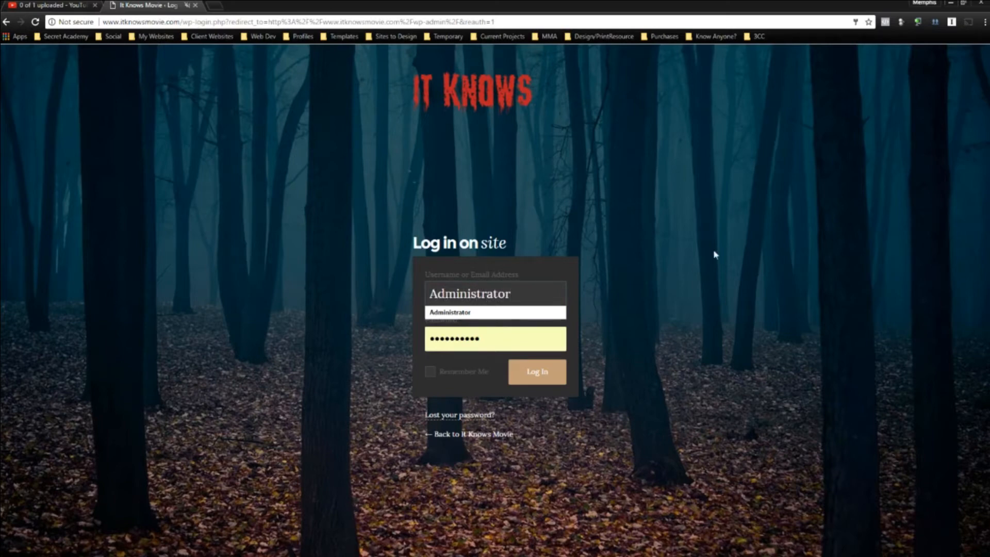
key("Return")
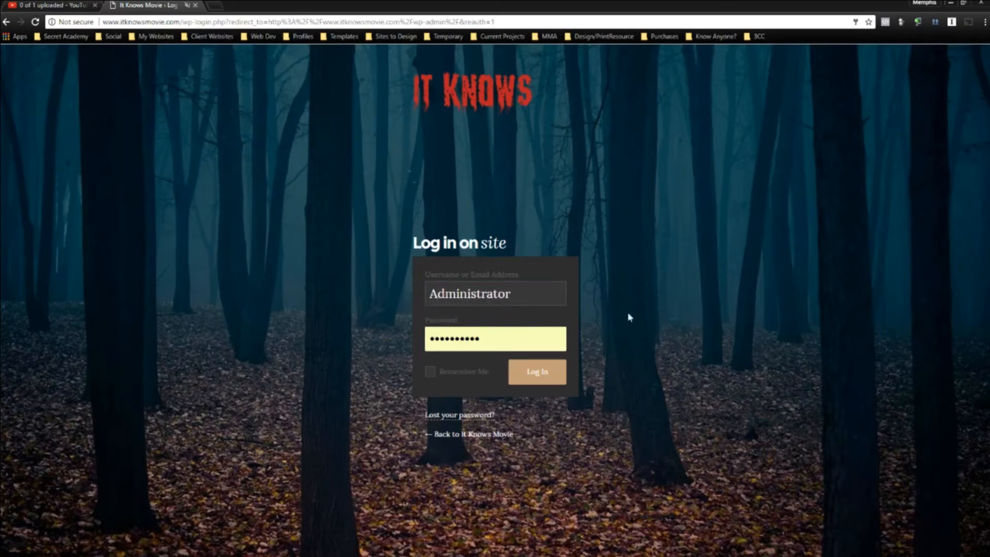
left_click(546, 375)
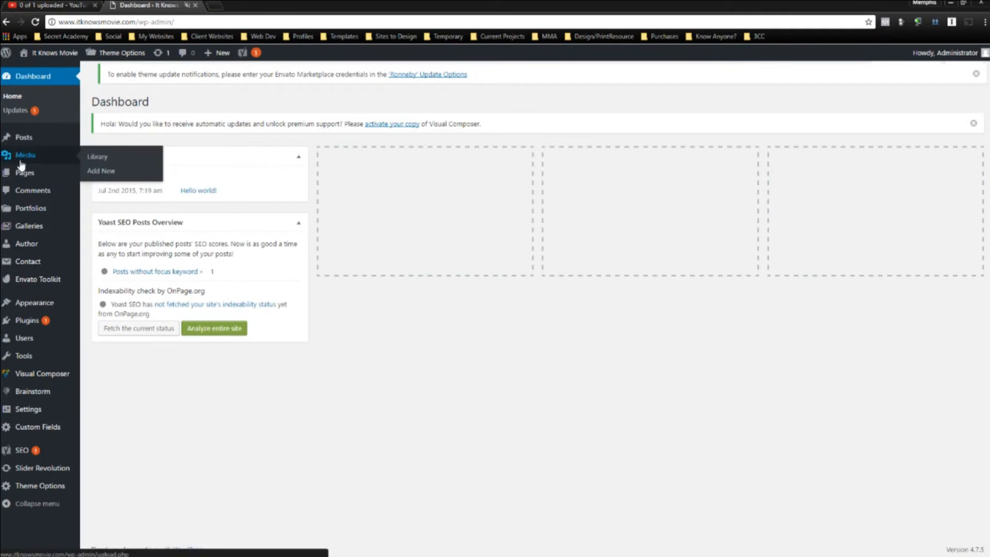
Edit the It Knows Movie page, collapsing Yoast SEO Premium and expanding Visual Composer.
left_click(22, 173)
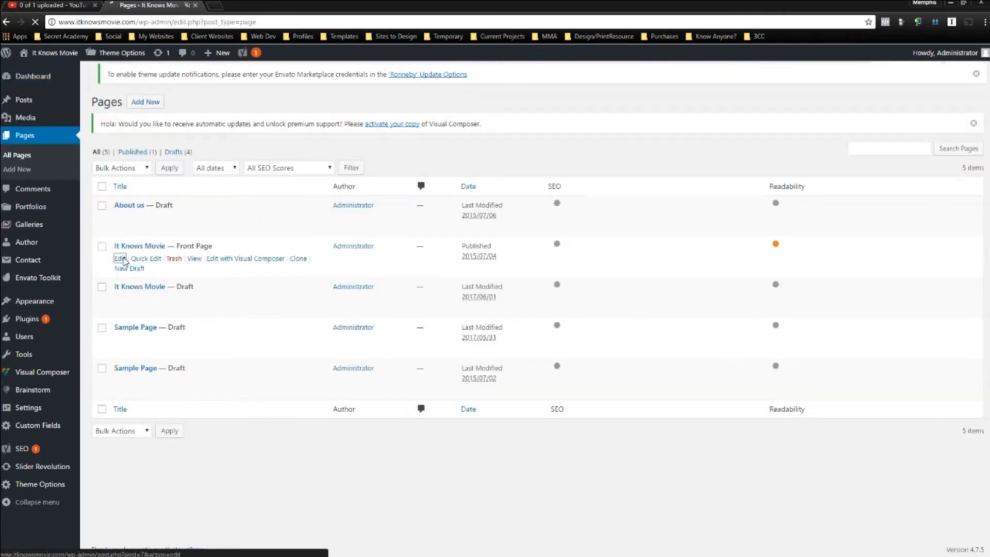
left_click(124, 261)
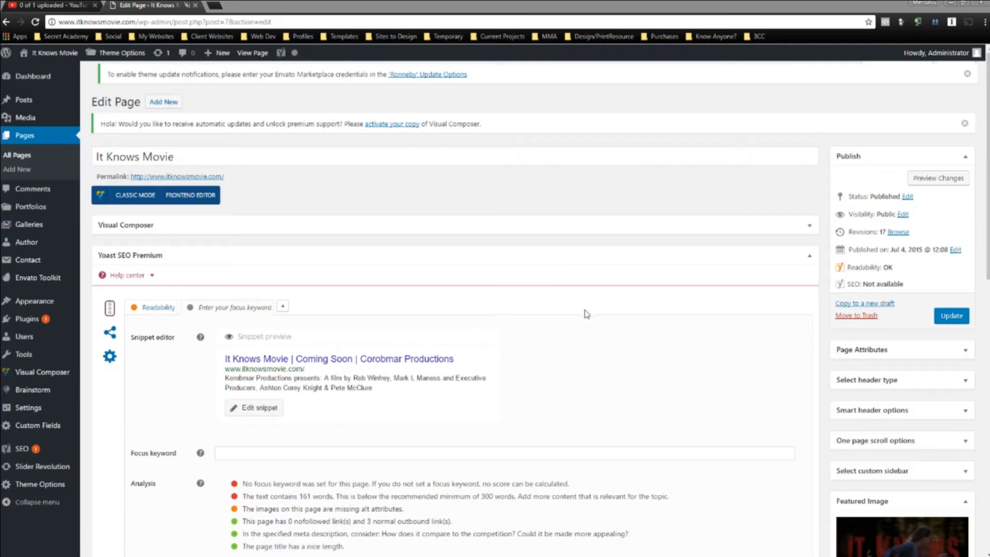
left_click(267, 256)
left_click(284, 225)
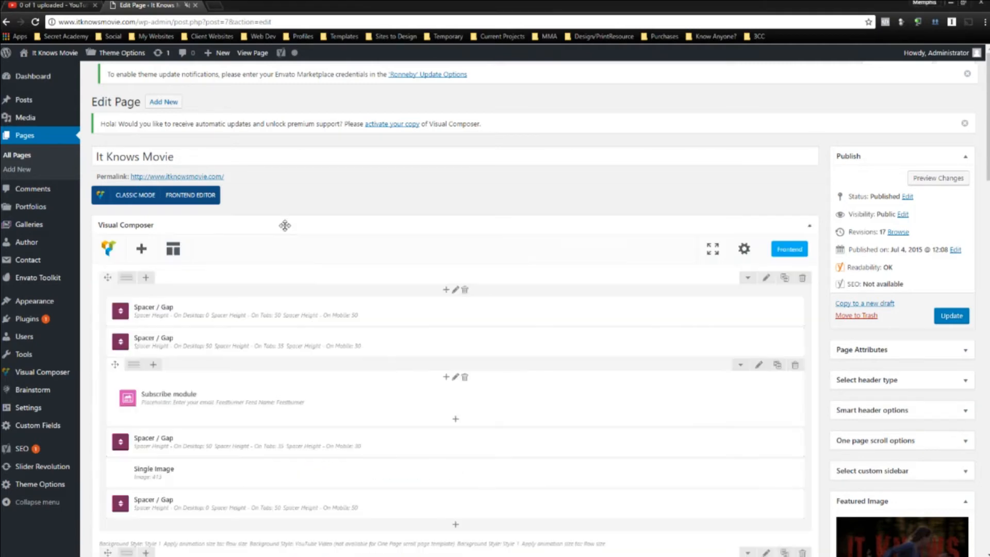
Open the top row's Ultimate Background settings and select its YouTube video URL.
left_click(766, 278)
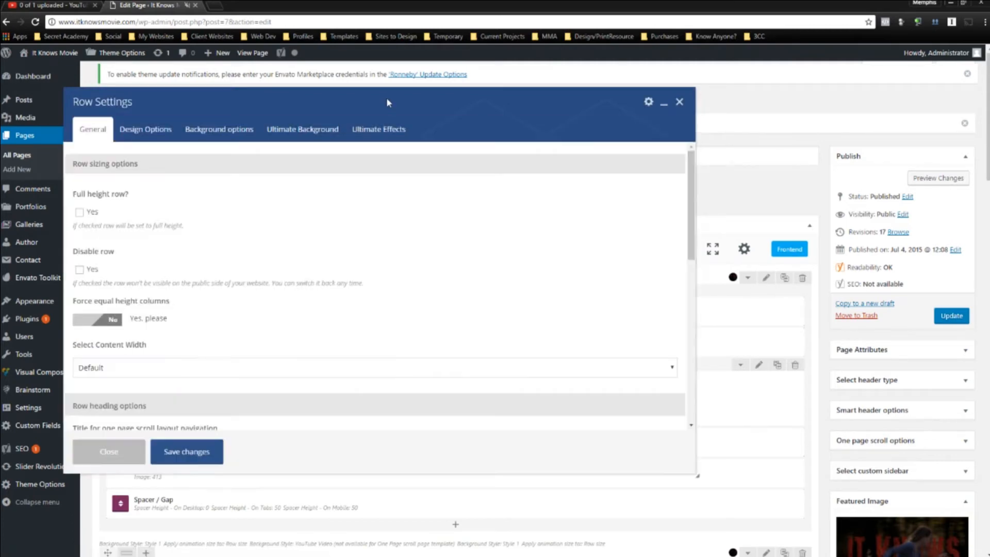
left_click(291, 129)
left_click(344, 126)
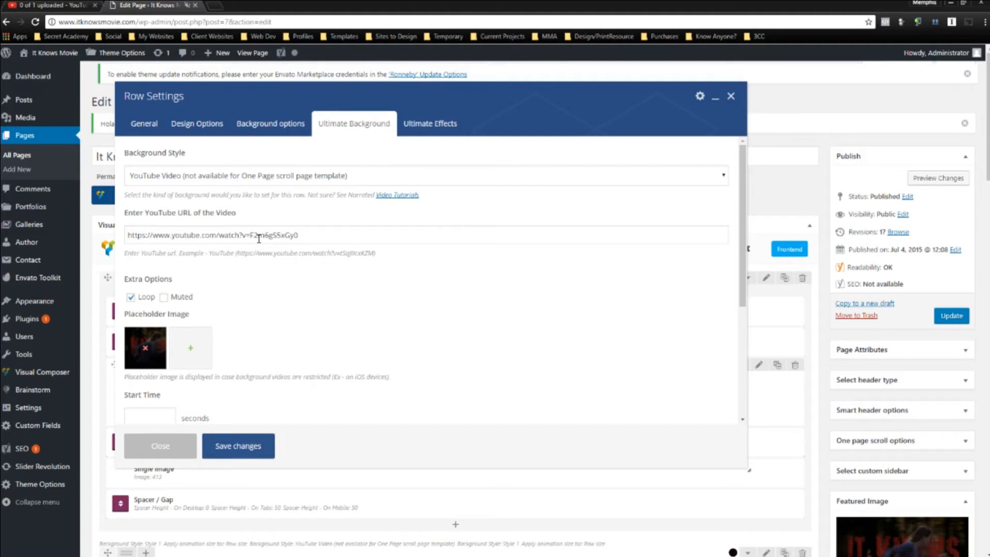
left_click_drag(332, 237, 122, 240)
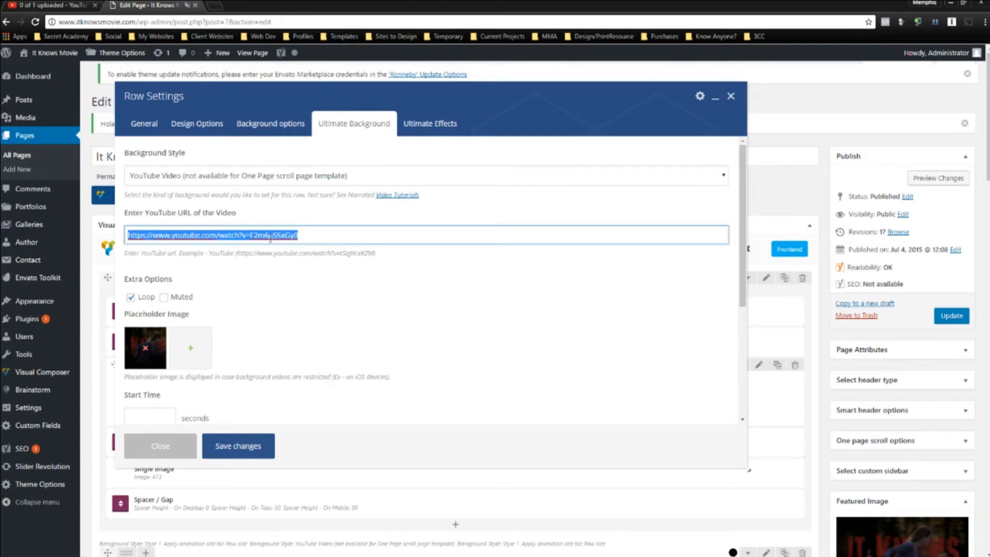
Check the It Knows Wallpaper upload's processing progress on the YouTube tab.
left_click(27, 4)
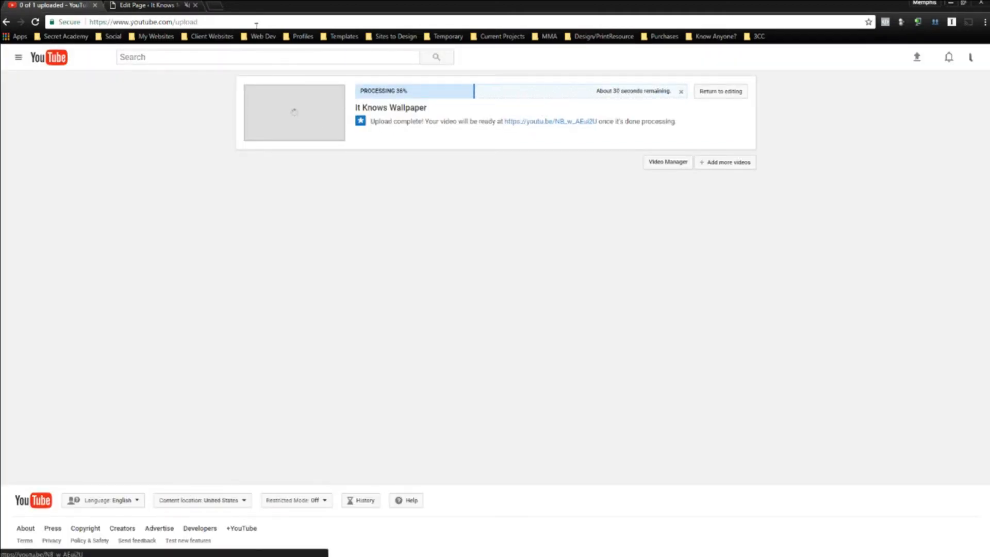
left_click(149, 5)
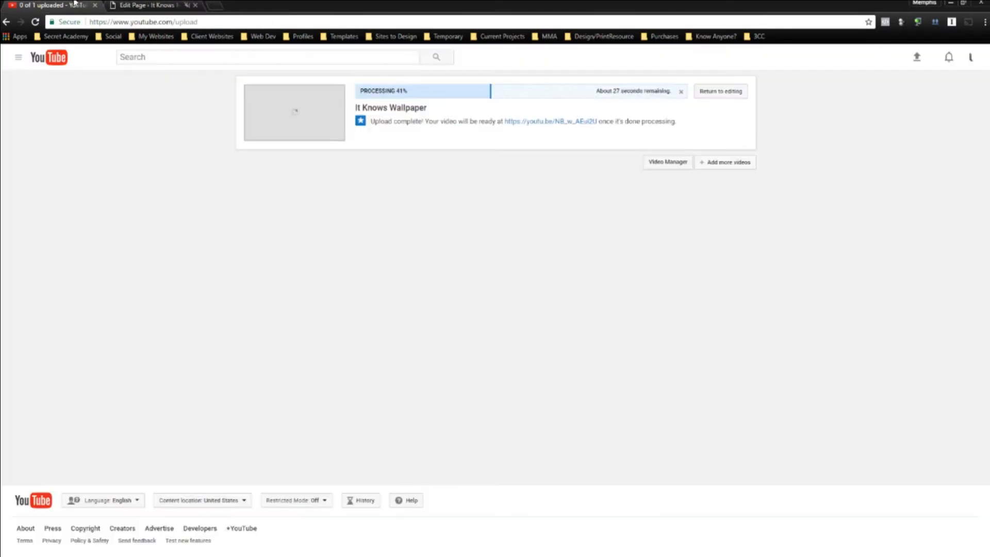
left_click(52, 6)
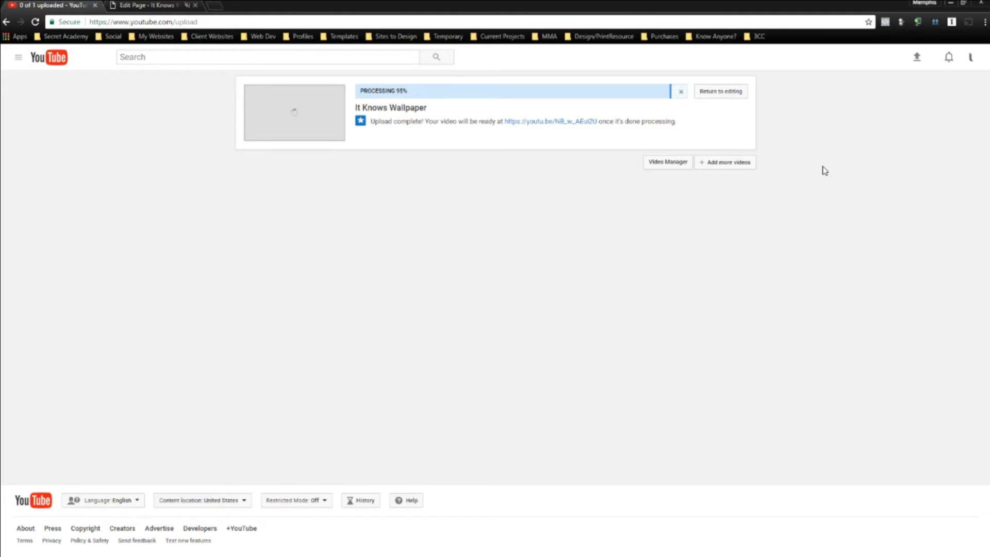
Expand the uploaded video's details and wait for It Knows Wallpaper to finish processing.
left_click(735, 94)
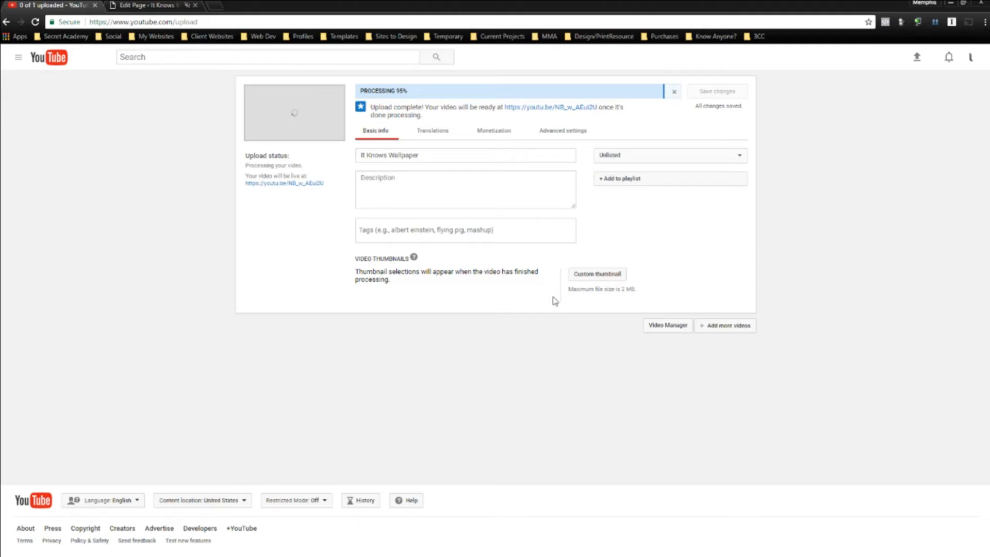
left_click(158, 6)
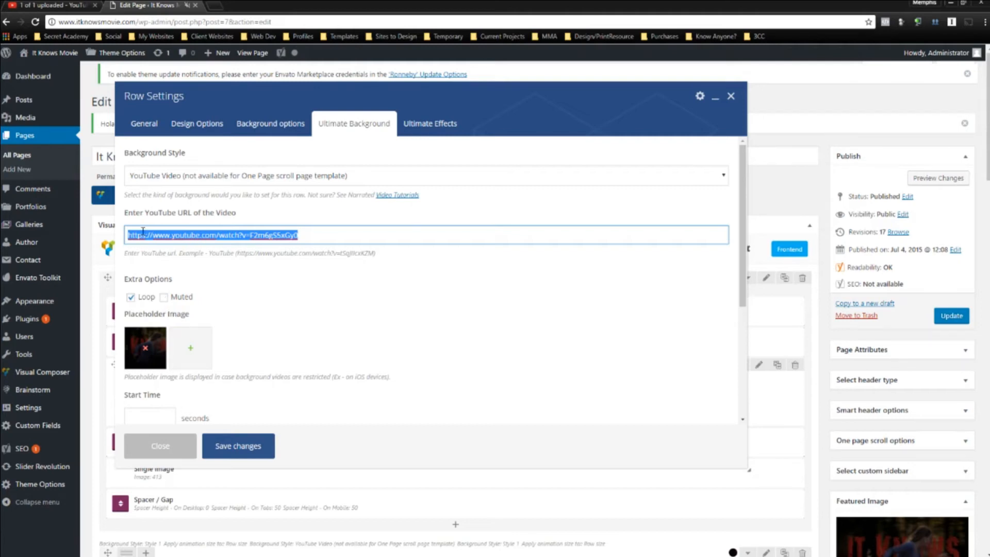
left_click(69, 6)
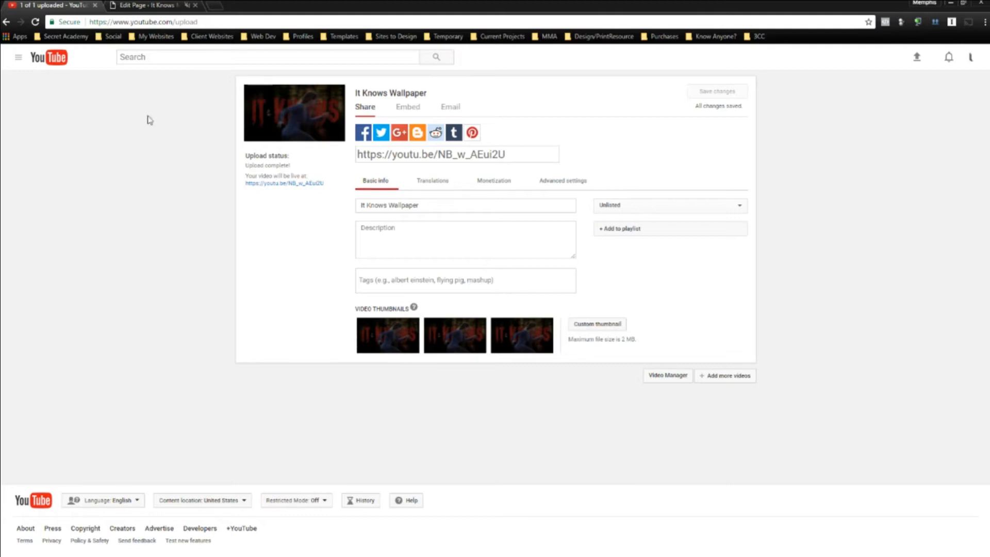
Open the It Knows Wallpaper watch page and copy its address up to &feature.
left_click(300, 118)
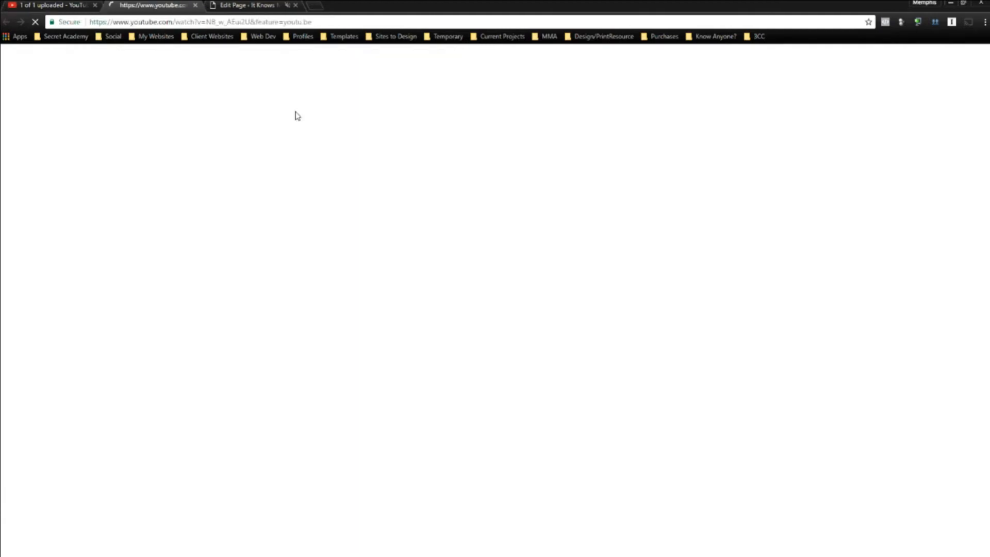
left_click(224, 21)
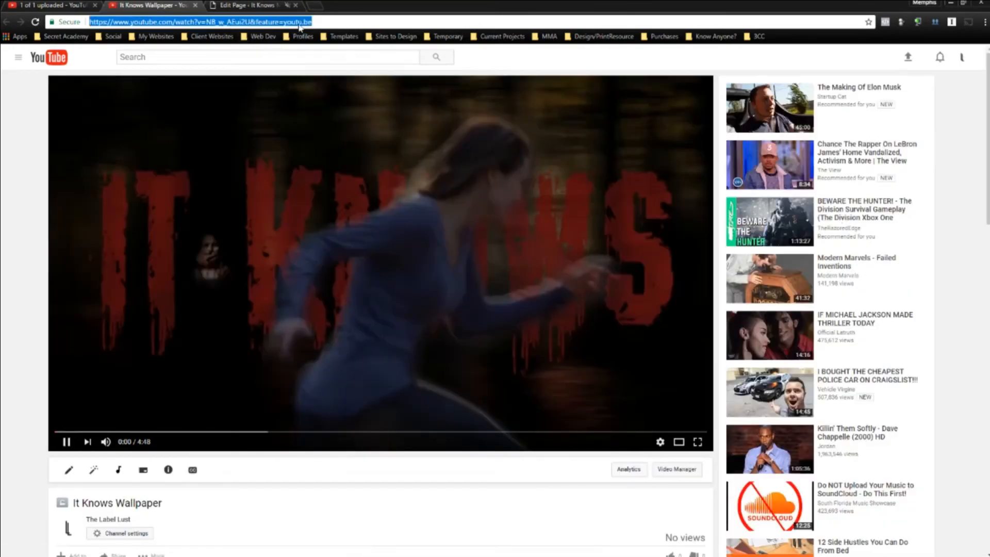
left_click(300, 22)
left_click_drag(279, 21, 89, 22)
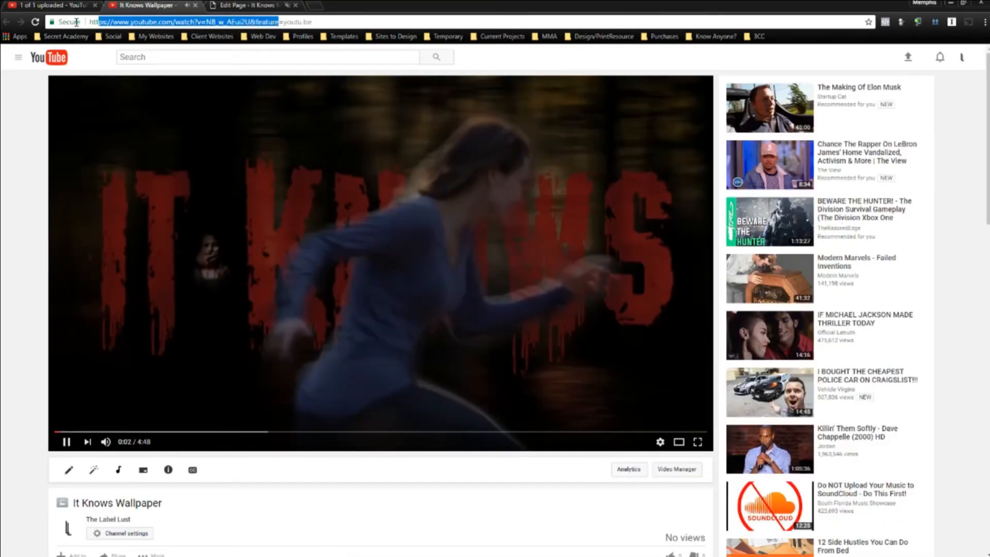
right_click(136, 23)
left_click(161, 63)
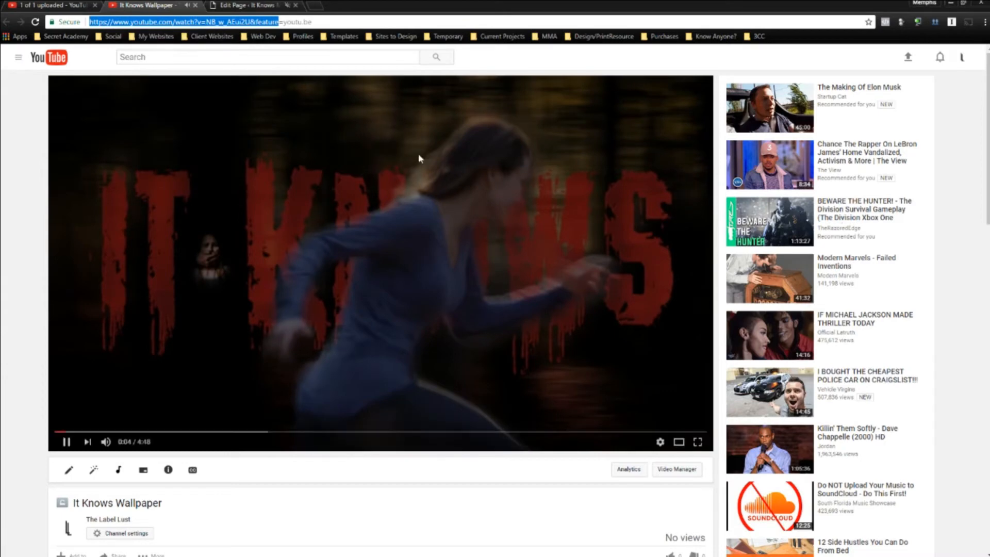
Pause the video and reselect the address from https to &feature.
left_click(419, 157)
left_click(280, 22)
left_click(280, 23)
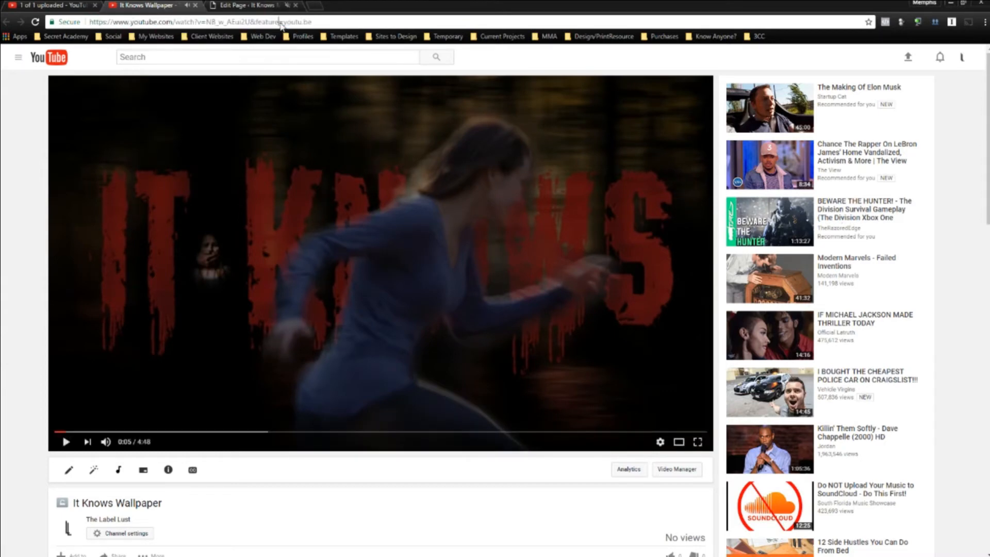
left_click_drag(279, 21, 86, 21)
left_click(279, 21)
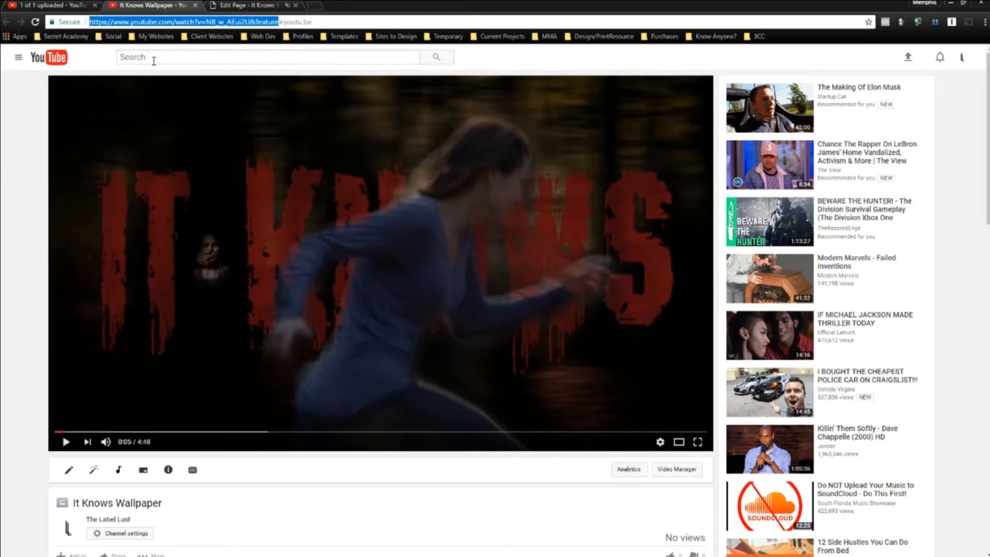
Check the quality options, reload the watch page, and pause the video at Auto 360p.
left_click(654, 442)
left_click(670, 411)
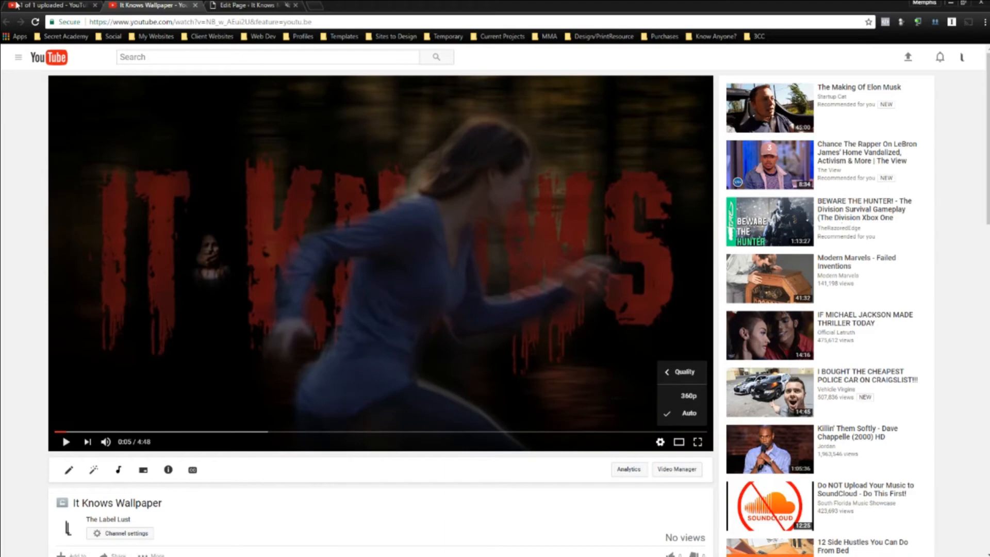
left_click(36, 21)
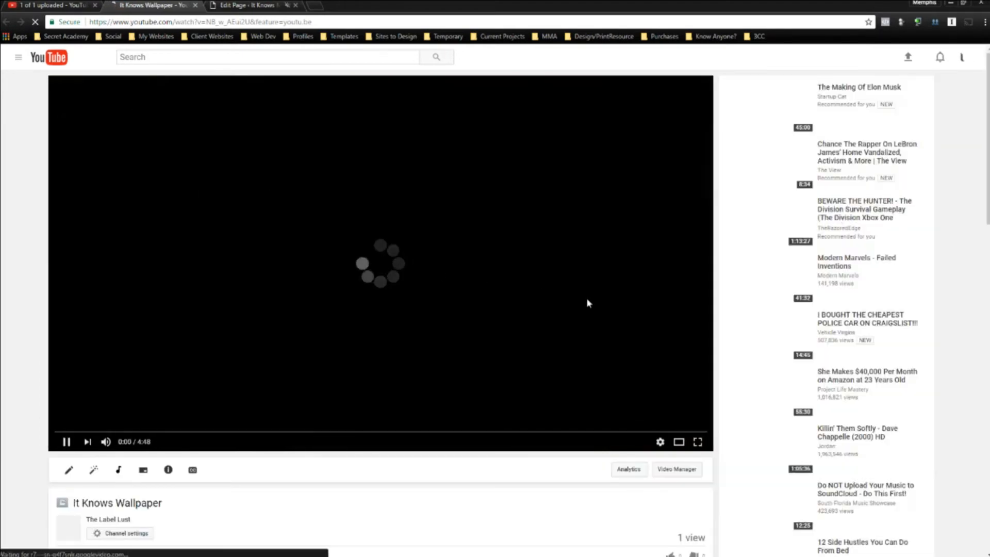
left_click(662, 445)
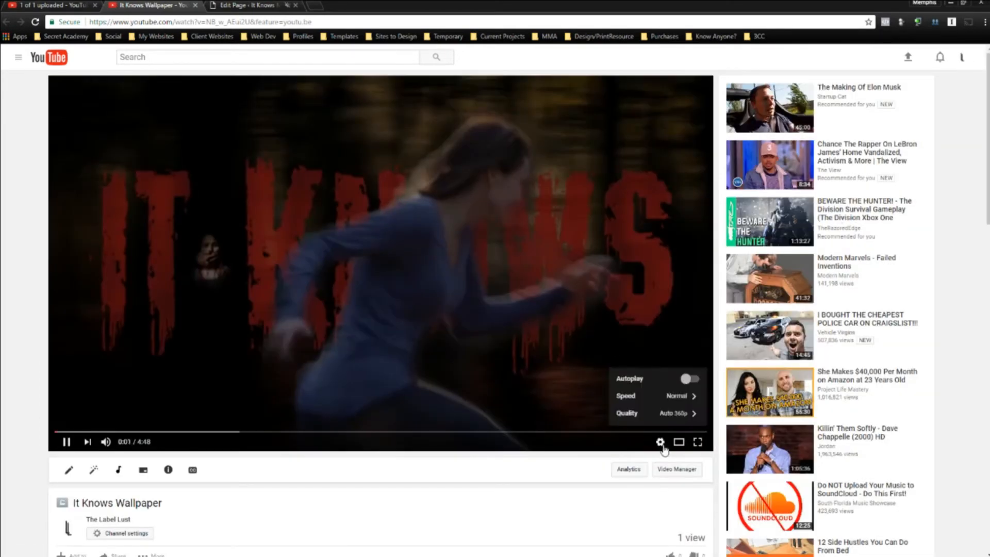
left_click(286, 252)
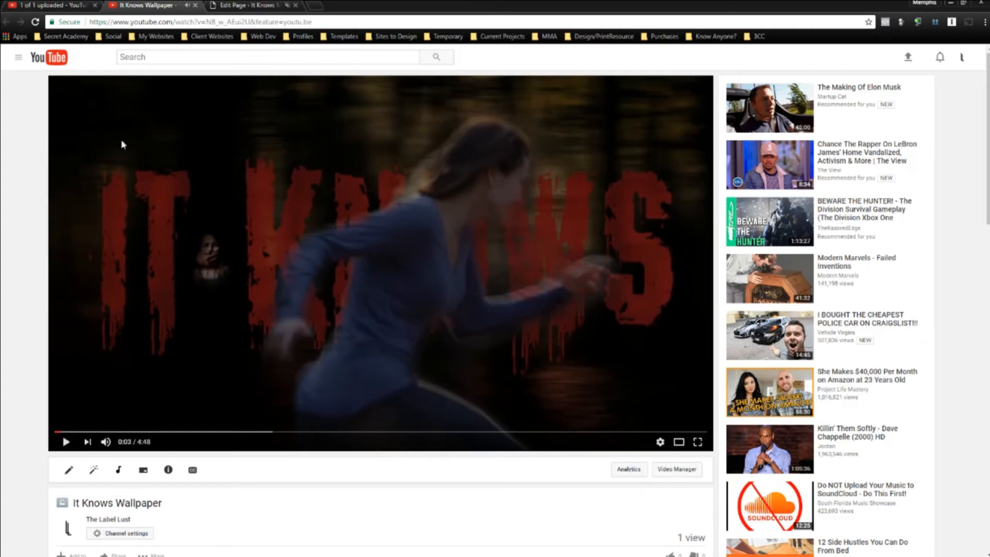
Paste the It Knows Wallpaper video address into the row's YouTube background URL and save the row settings.
left_click(35, 24)
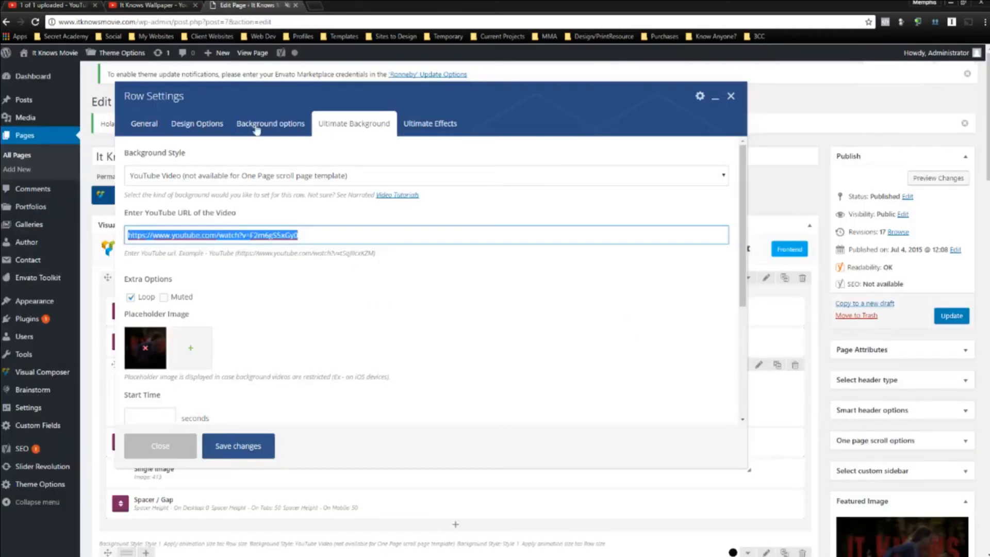
right_click(243, 235)
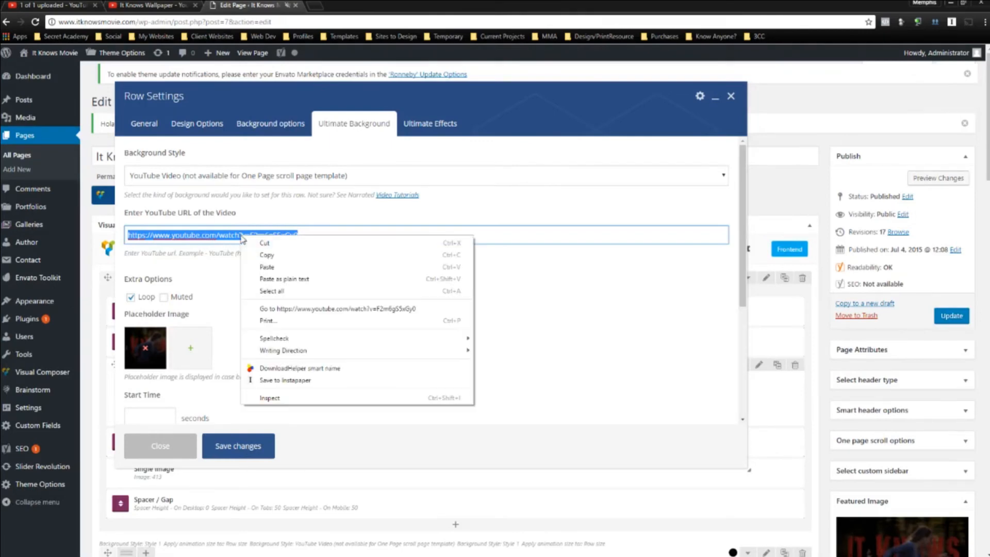
left_click(263, 266)
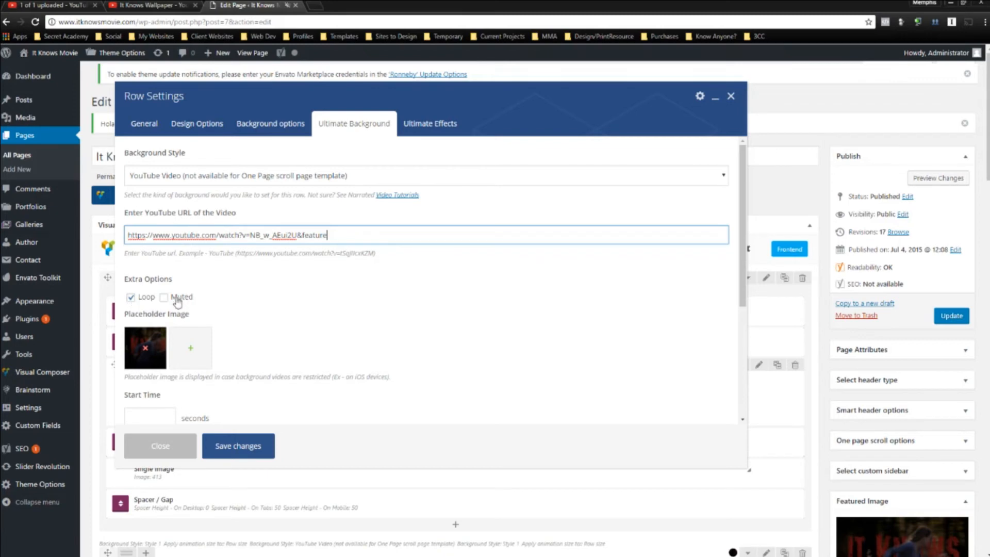
left_click(251, 448)
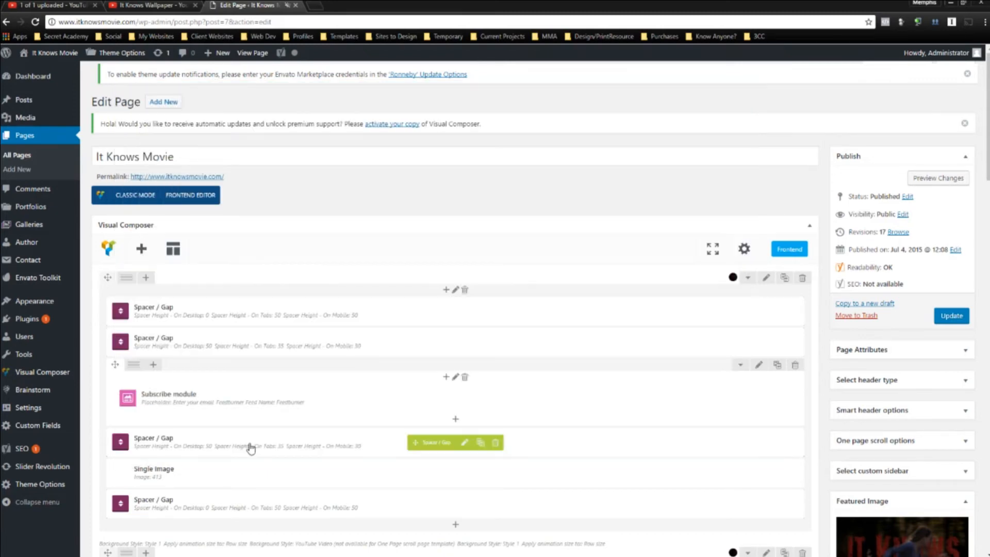
Preview the It Knows Movie page changes, close the preview, and click Update to publish the page.
left_click(940, 179)
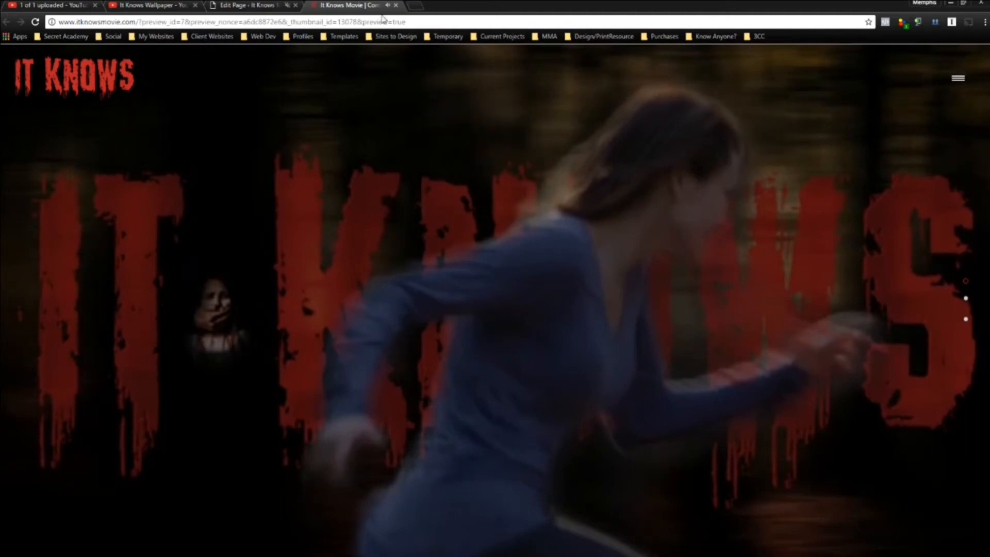
scroll(468, 250, "down", 1)
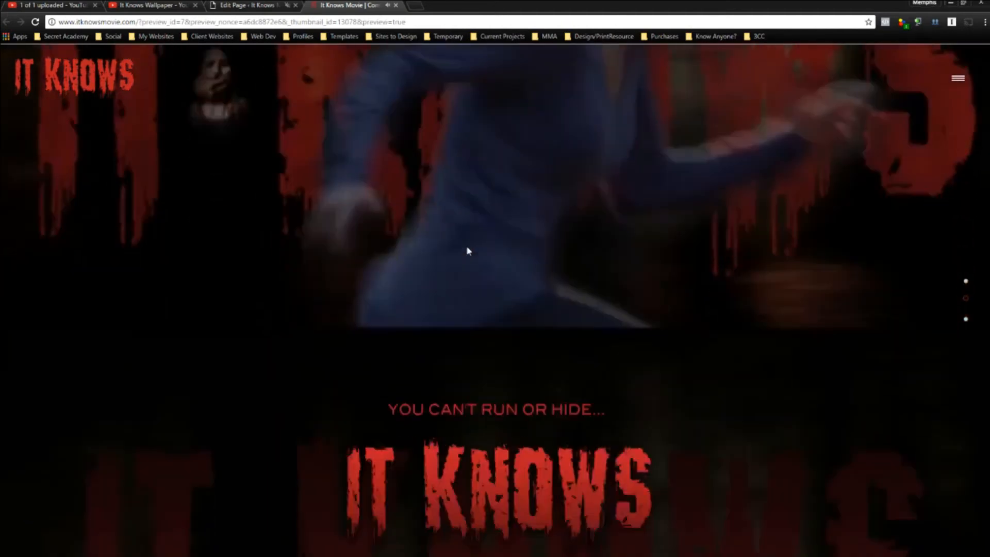
scroll(672, 238, "up", 1)
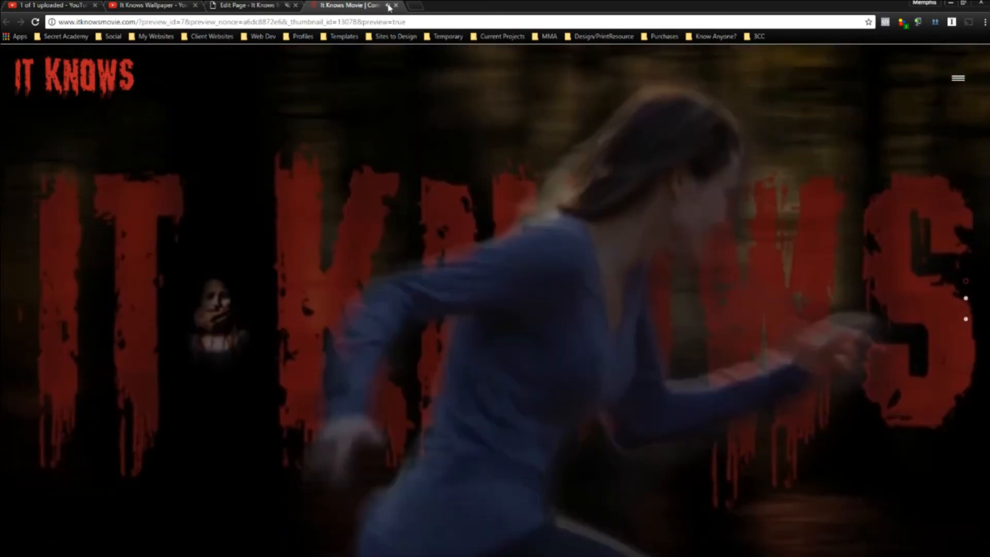
left_click(395, 5)
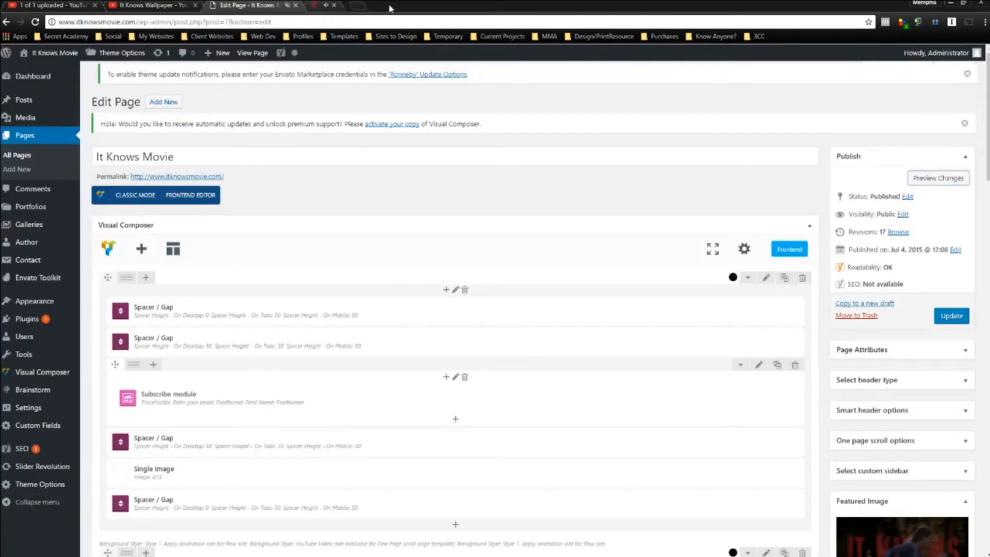
left_click(958, 322)
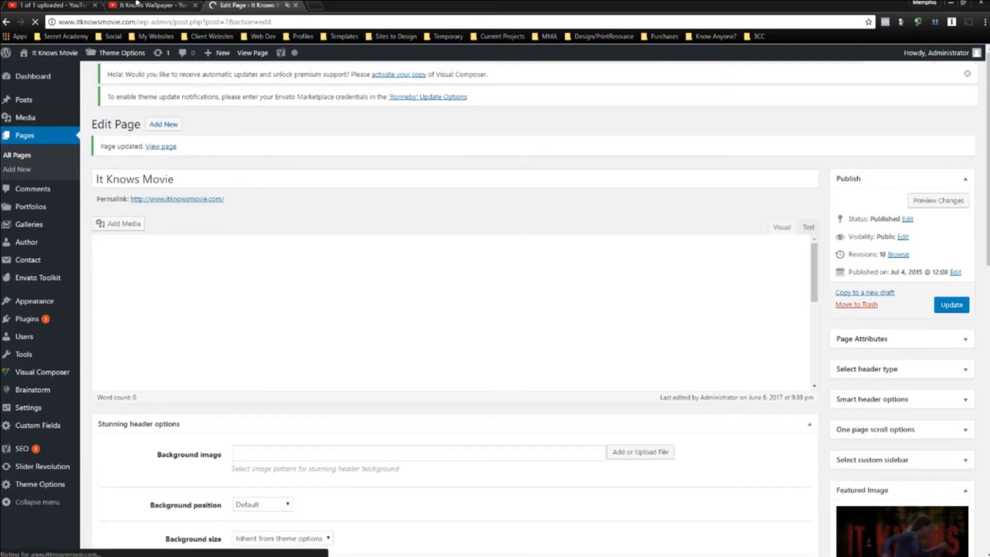
left_click(137, 4)
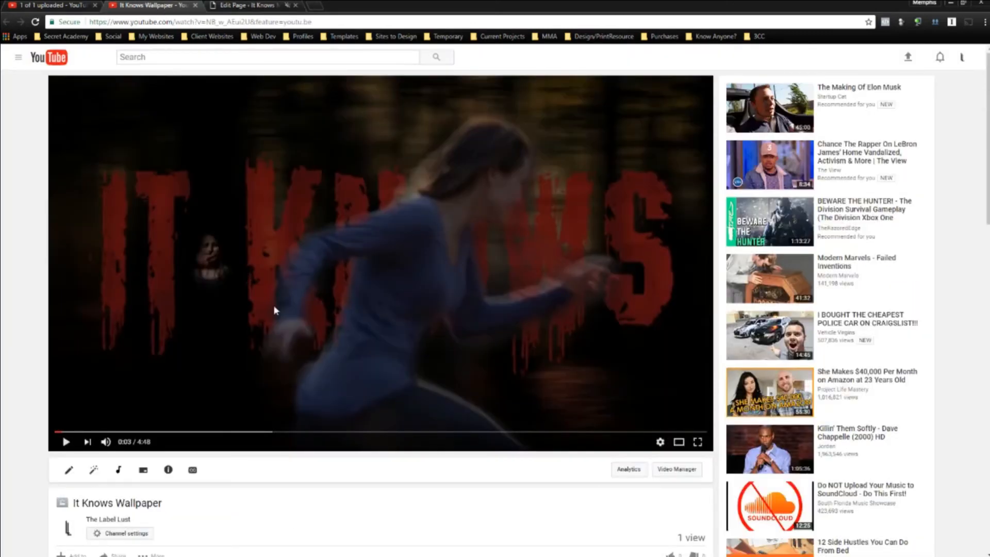
Mute and reload the It Knows Wallpaper video tab, confirming 720p60 quality is now offered.
right_click(180, 5)
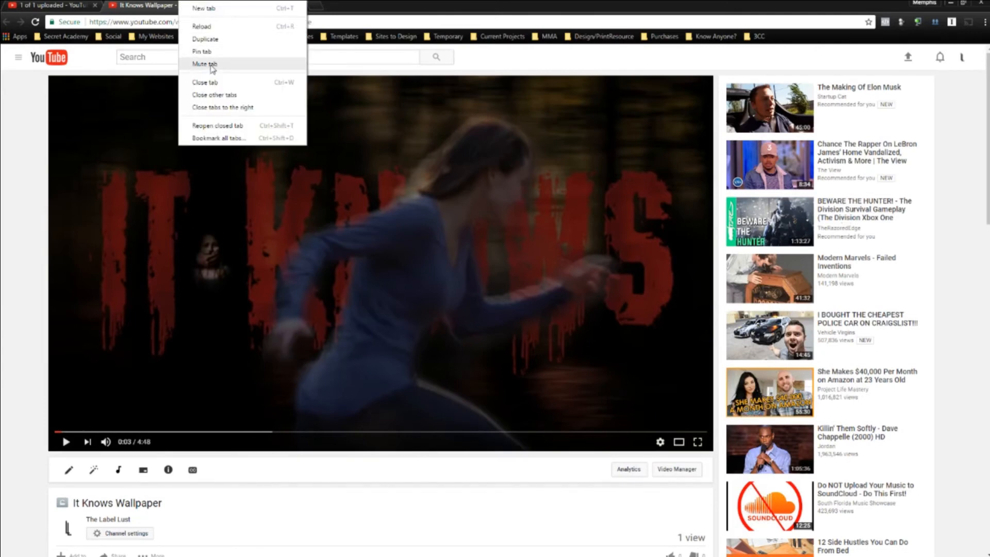
left_click(204, 64)
left_click(35, 21)
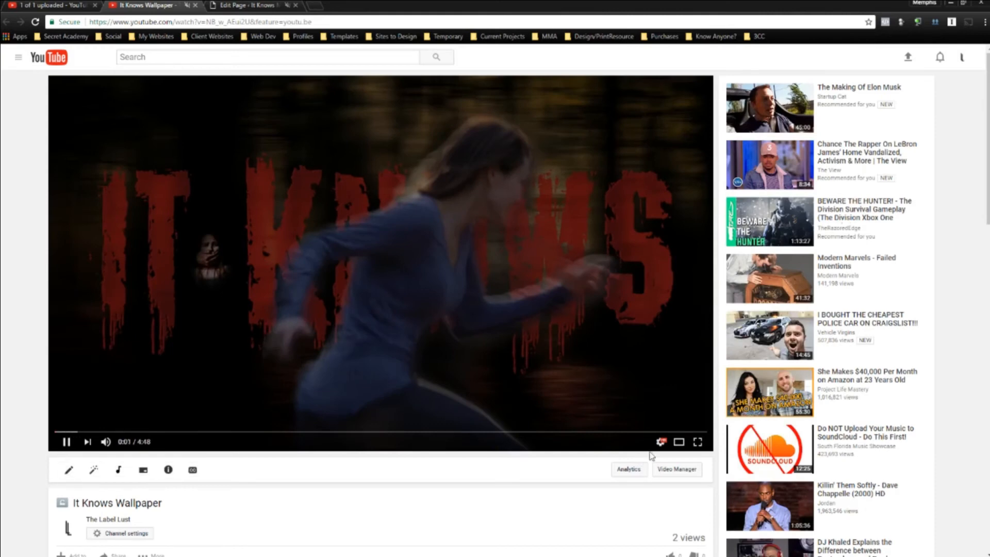
left_click(661, 442)
left_click(676, 412)
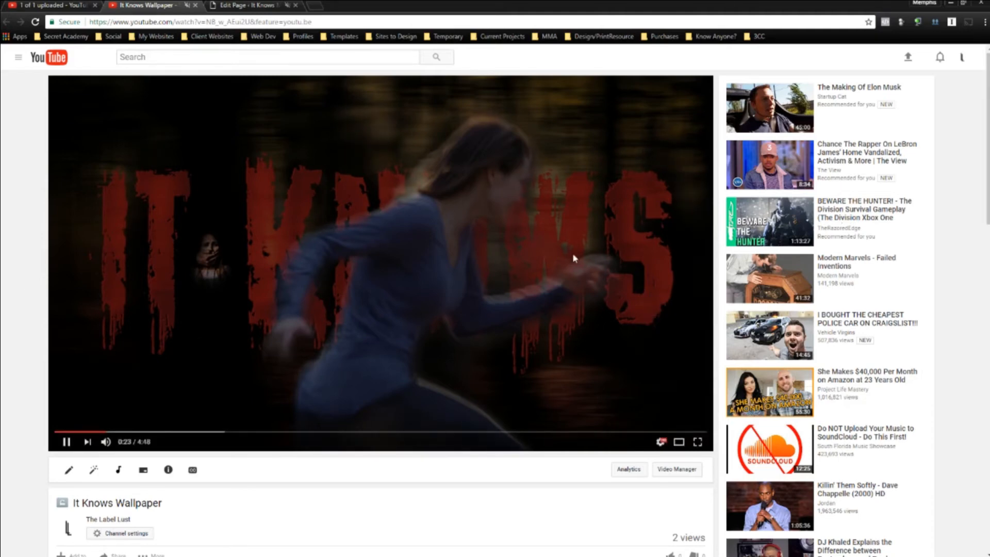
left_click(246, 5)
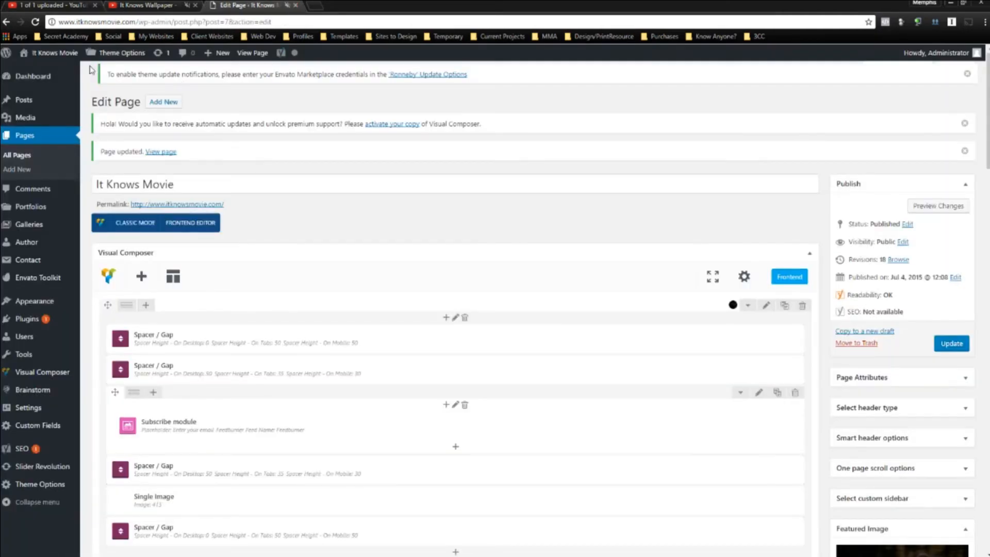
Open the It Knows Movie site from the admin bar in a new tab to view the live homepage.
mouse_move(52, 53)
right_click(38, 71)
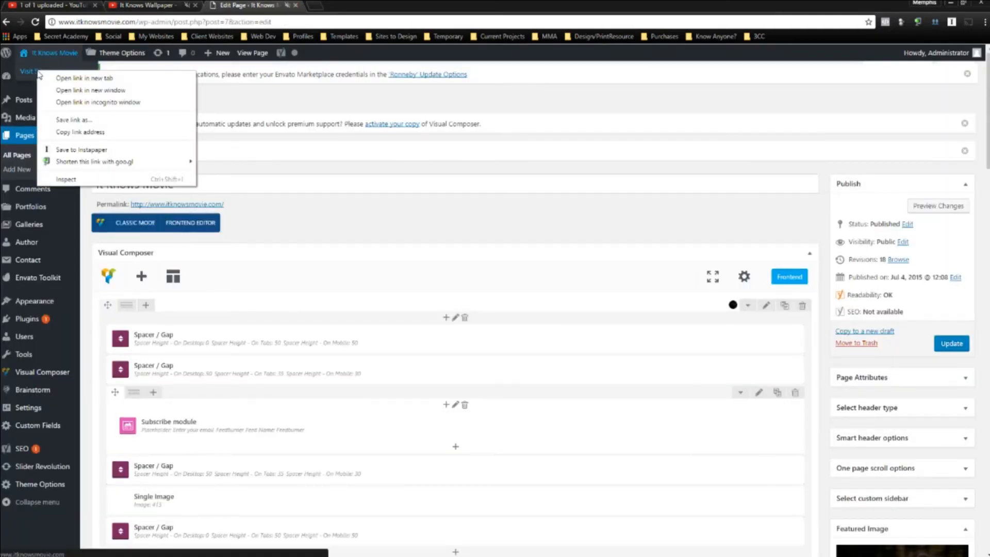
left_click(76, 78)
left_click(351, 5)
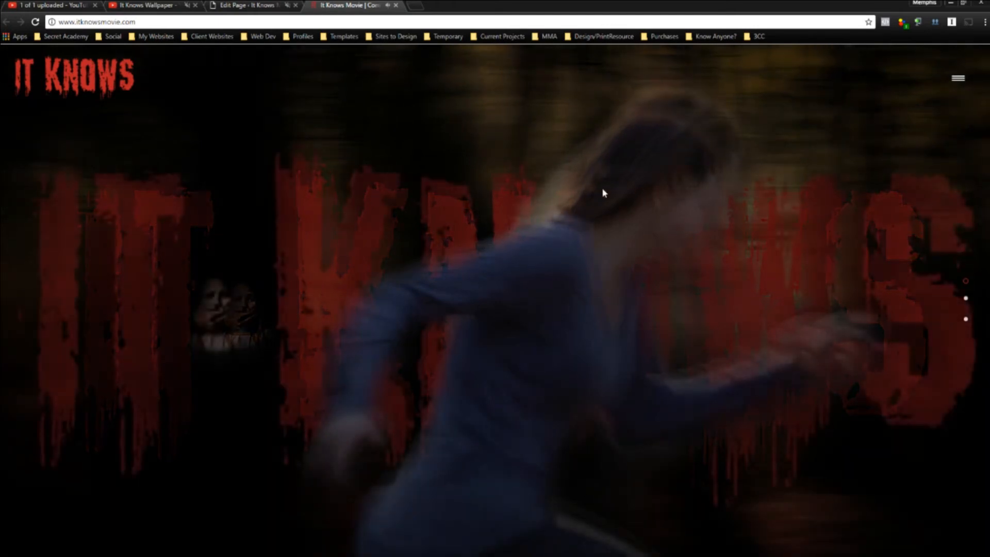
Mute the It Knows Movie tab, scroll through the homepage, and reload it to recheck the background video.
right_click(356, 6)
left_click(392, 68)
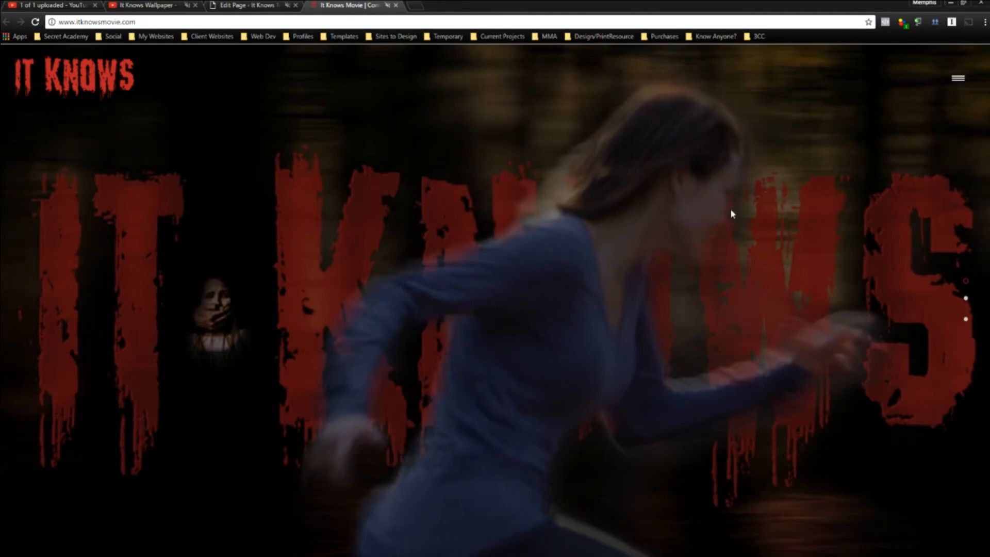
scroll(763, 191, "down", 1)
scroll(760, 187, "down", 9)
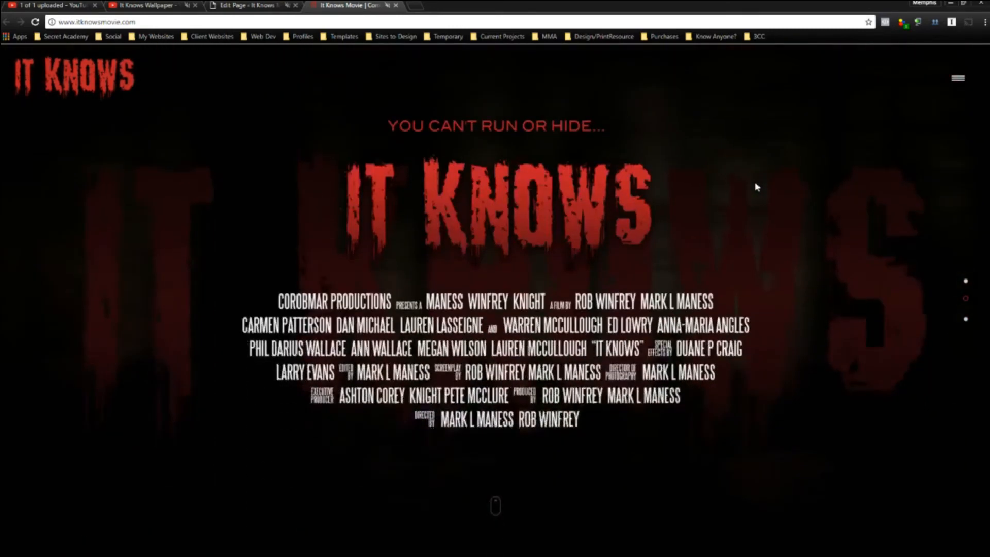
scroll(747, 179, "up", 8)
scroll(743, 179, "up", 2)
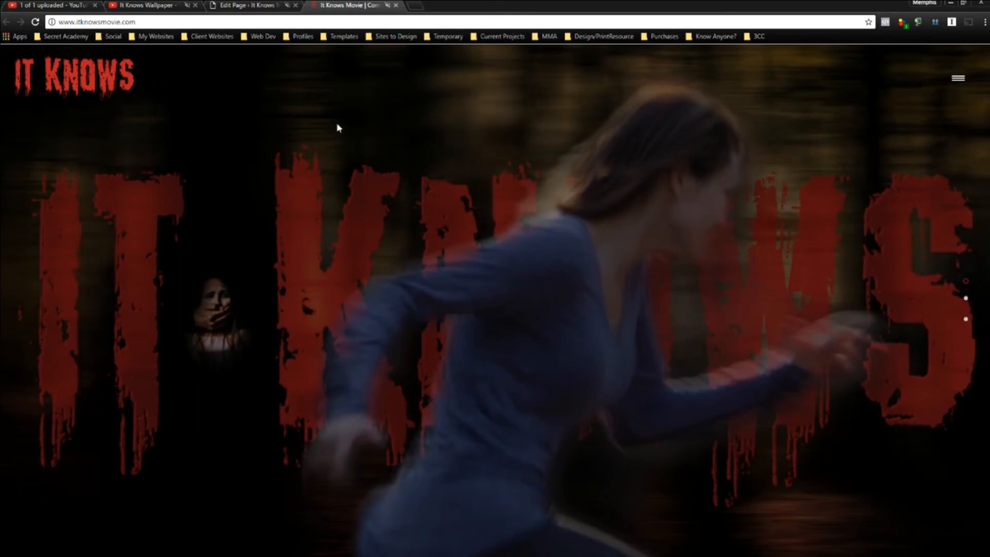
left_click(36, 22)
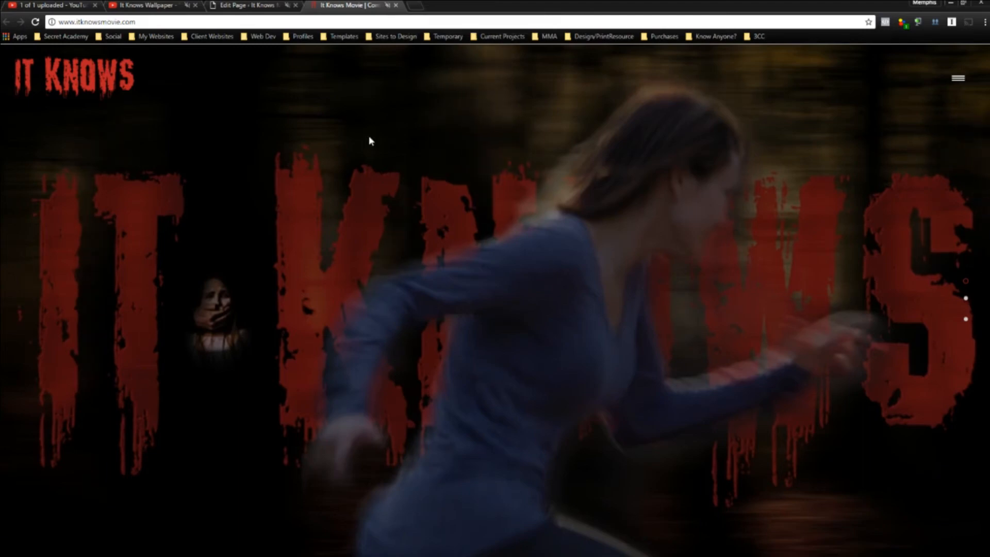
scroll(376, 178, "down", 1)
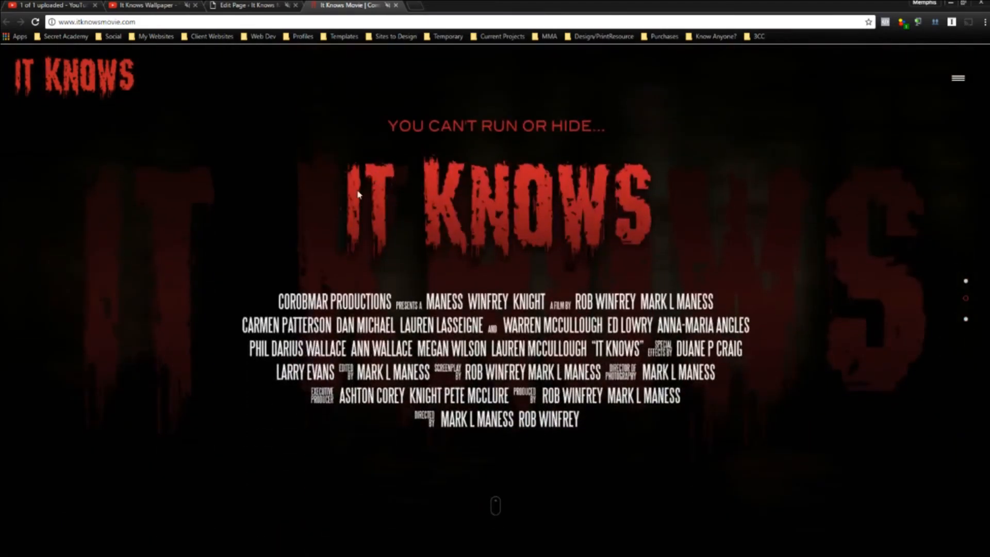
scroll(209, 191, "down", 1)
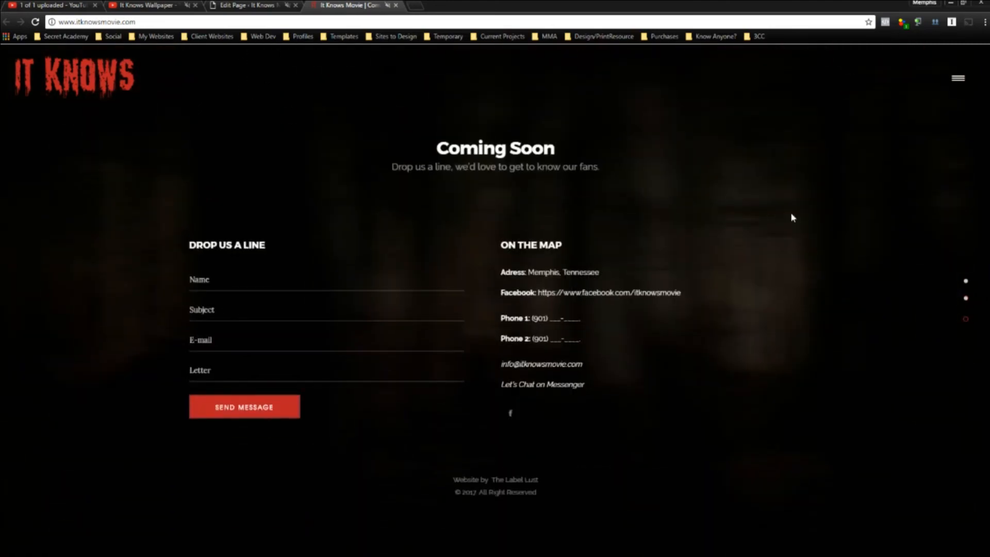
scroll(793, 217, "up", 2)
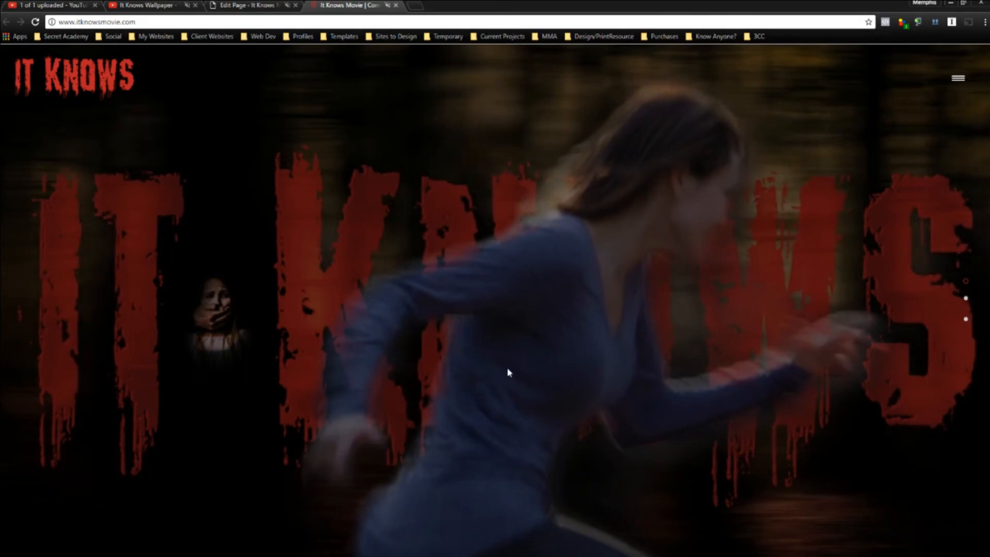
scroll(511, 283, "down", 1)
scroll(510, 279, "up", 1)
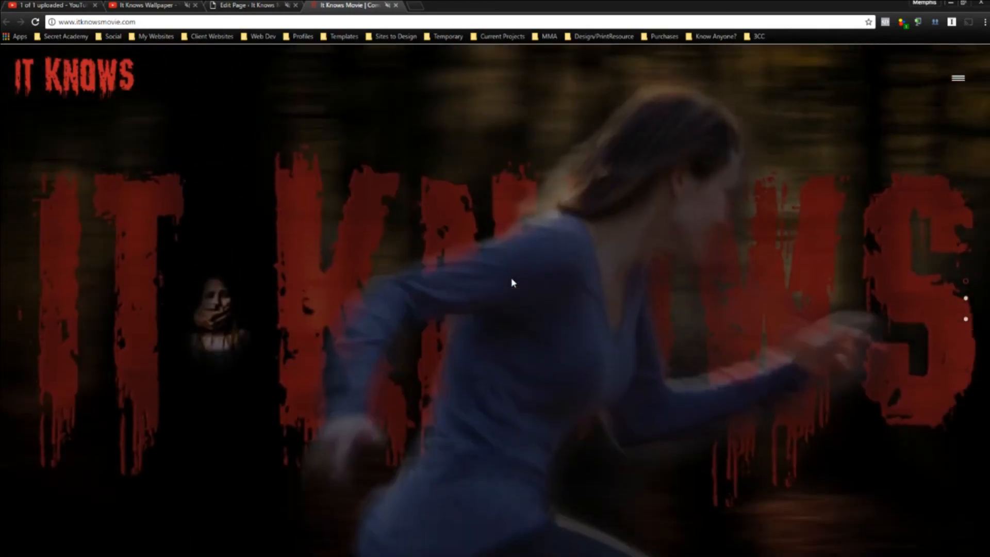
scroll(512, 279, "down", 1)
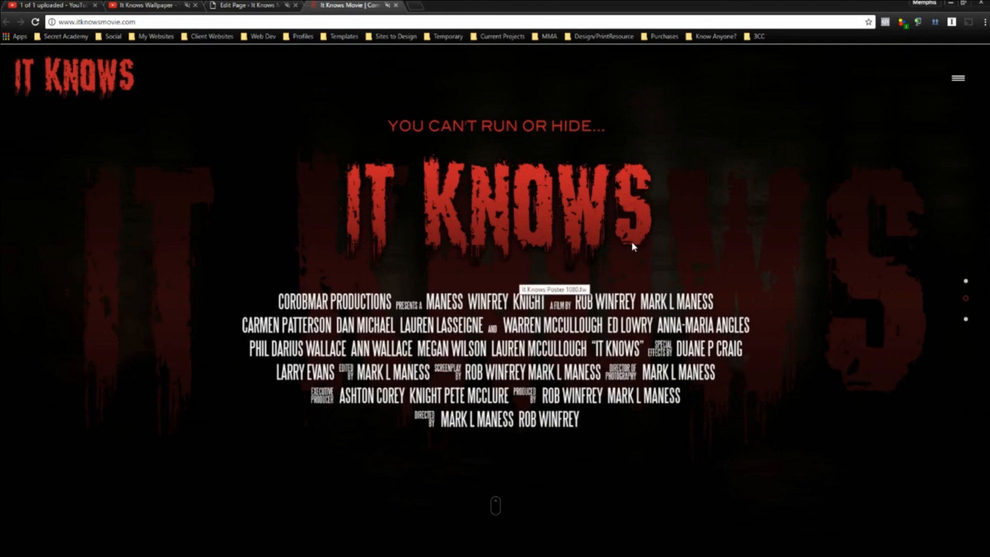
scroll(836, 259, "down", 1)
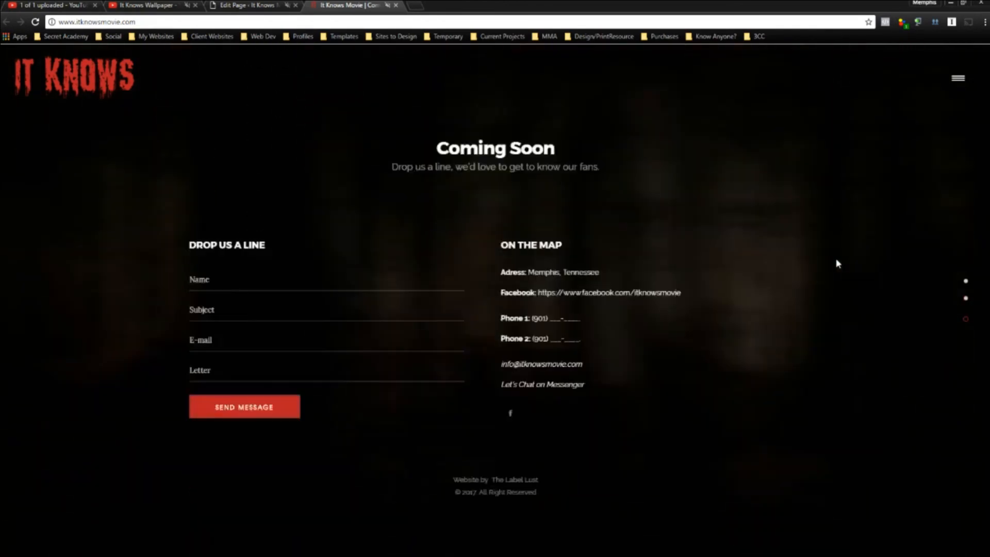
scroll(837, 262, "up", 1)
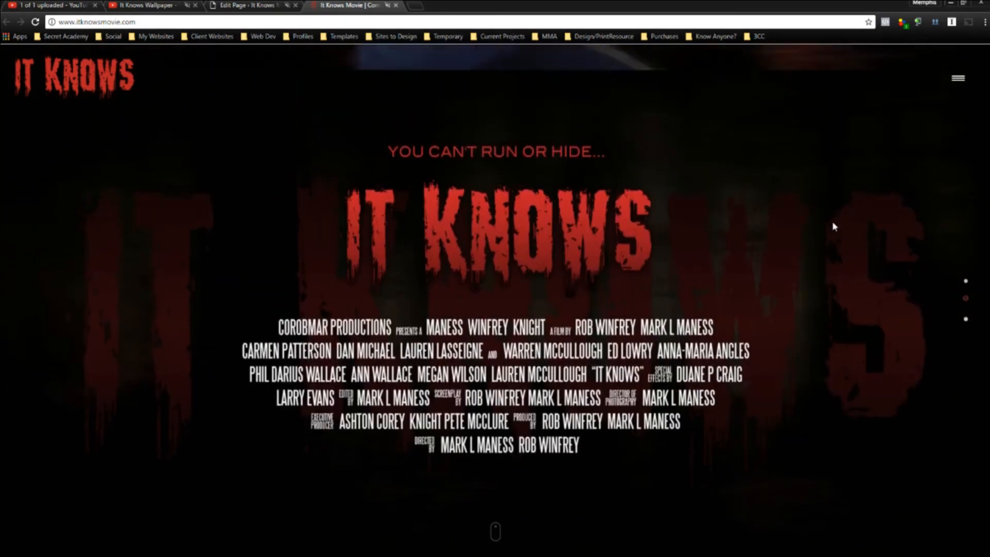
scroll(834, 227, "up", 1)
left_click(956, 80)
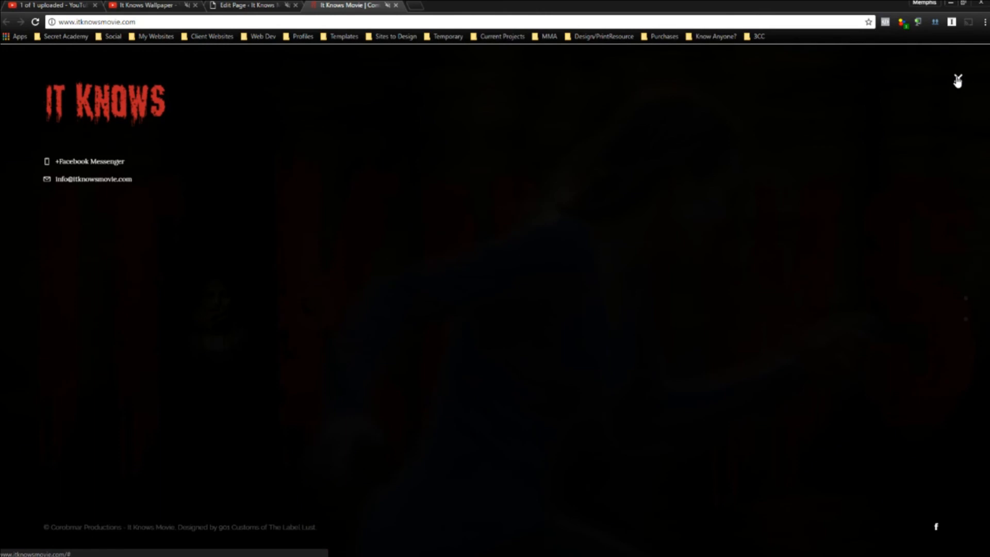
left_click(958, 81)
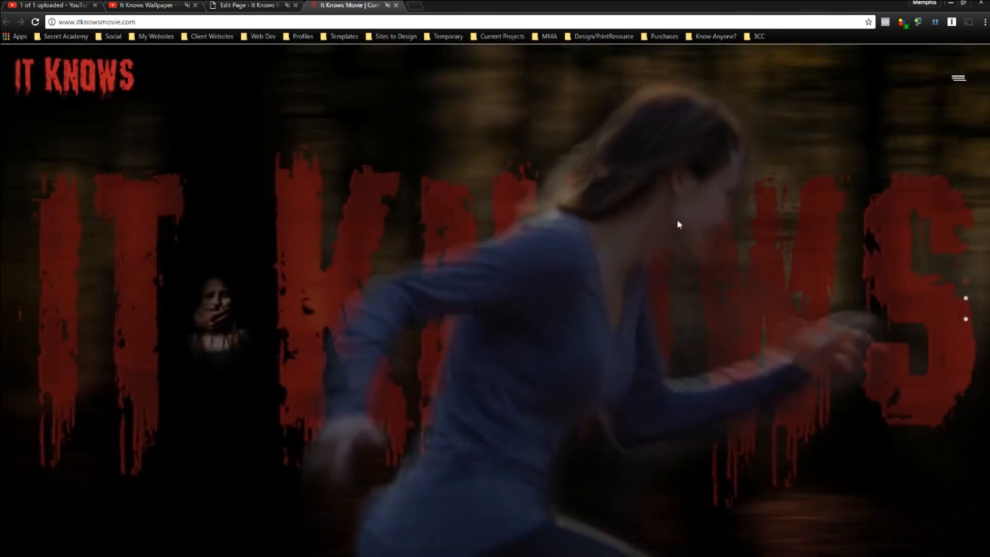